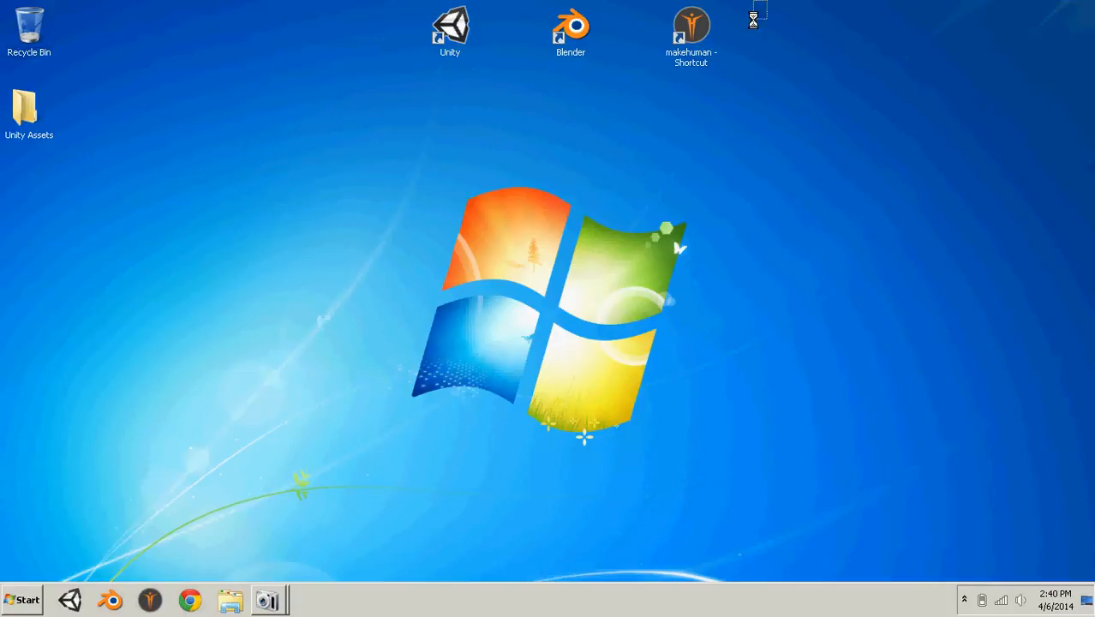
left_click_drag(767, 1, 533, 75)
left_click(543, 62)
left_click_drag(773, 1, 488, 93)
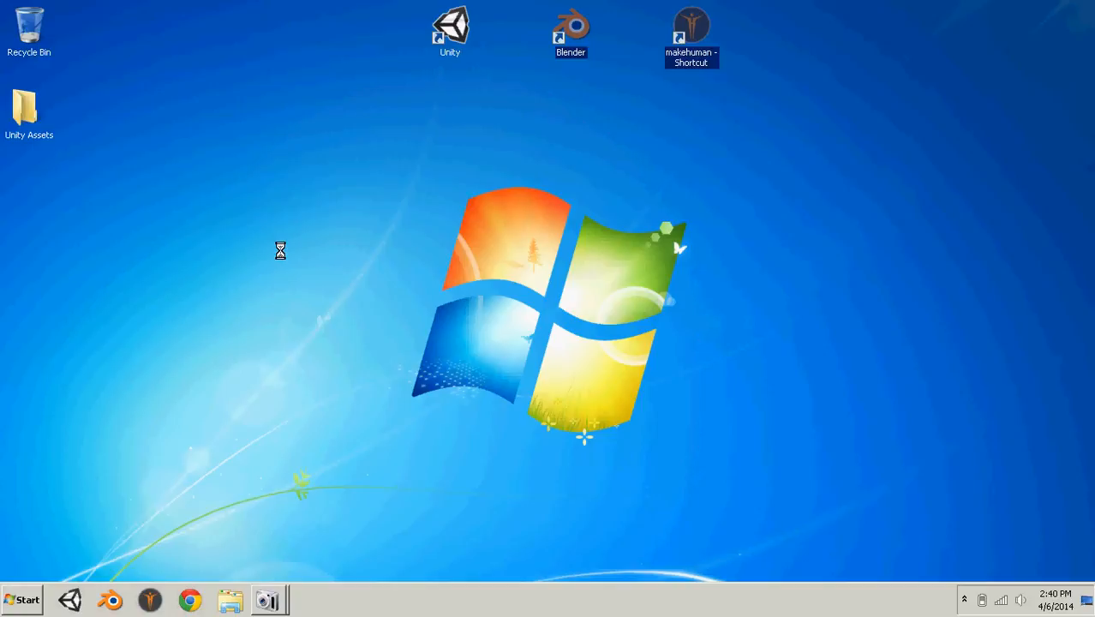
left_click_drag(836, 55, 624, 191)
left_click_drag(494, 195, 564, 161)
left_click(565, 161)
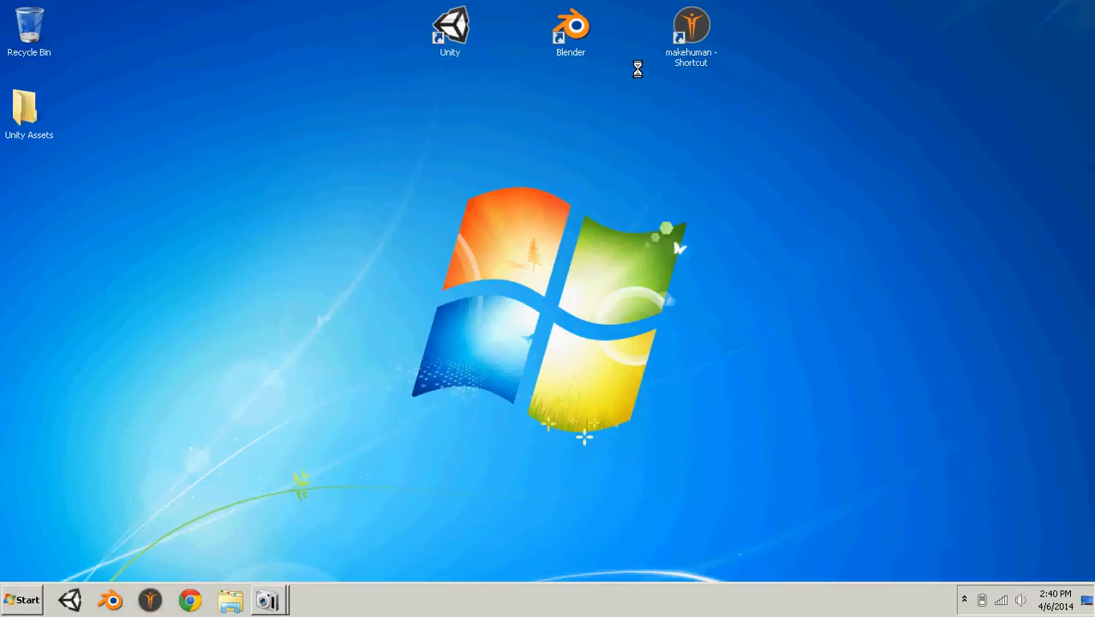
left_click_drag(622, 122, 781, 4)
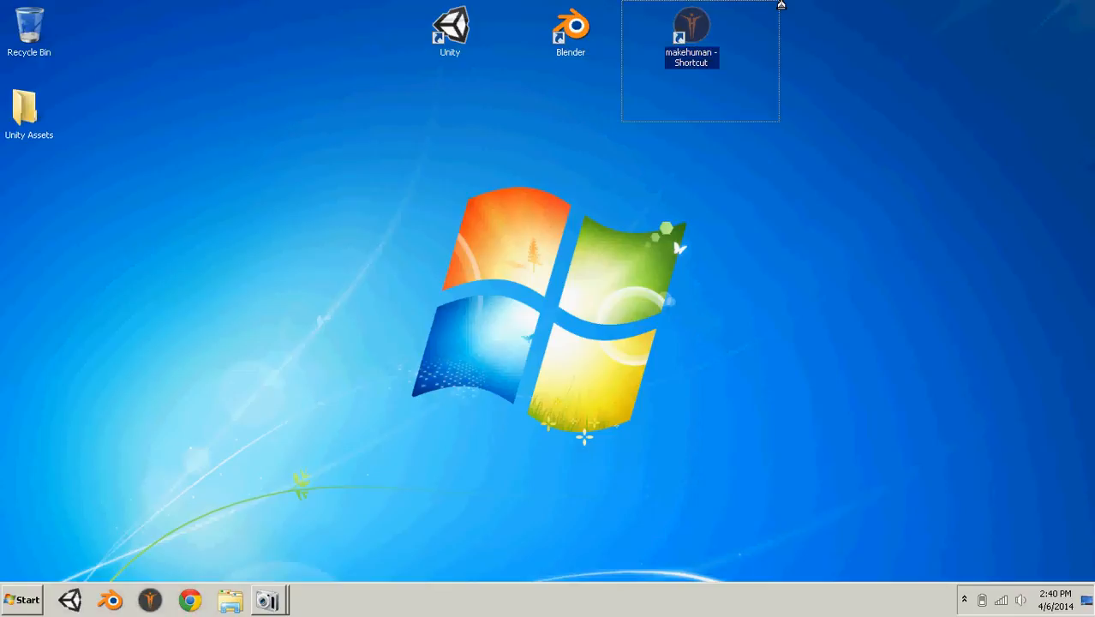
left_click_drag(512, 106, 671, 4)
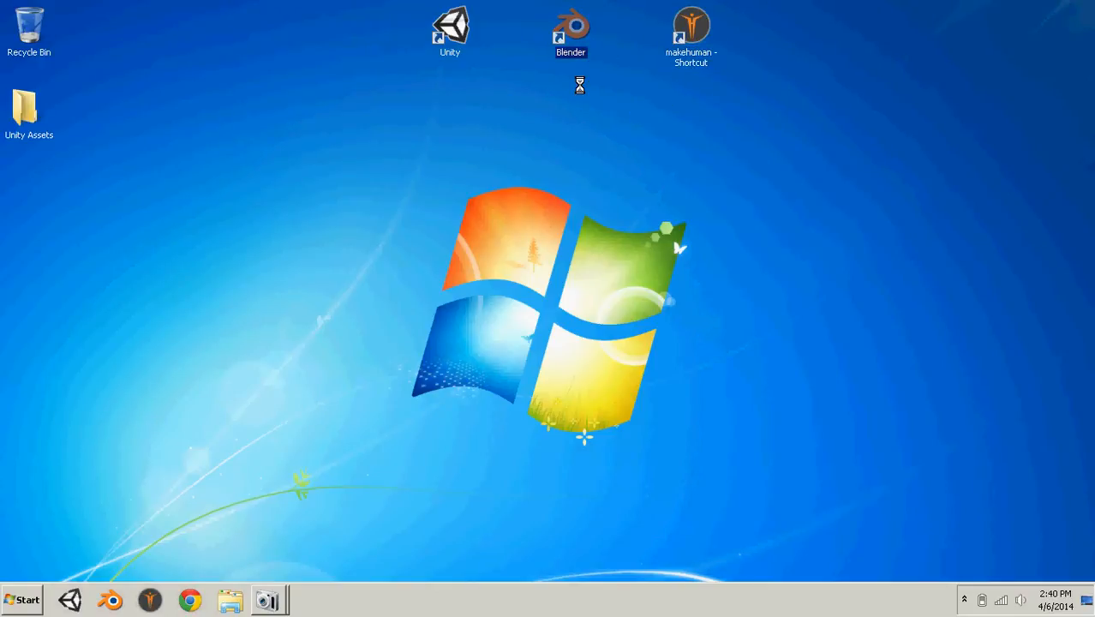
left_click_drag(407, 107, 501, 6)
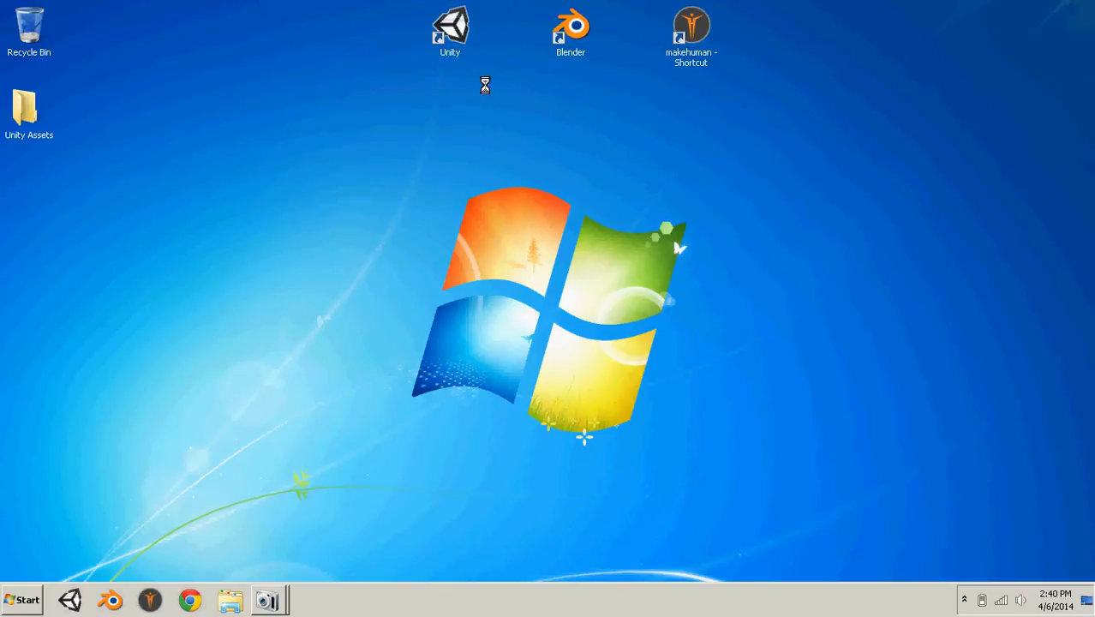
- Launch MakeHuman from the desktop and accept its nudity warning to proceed
left_click(697, 17)
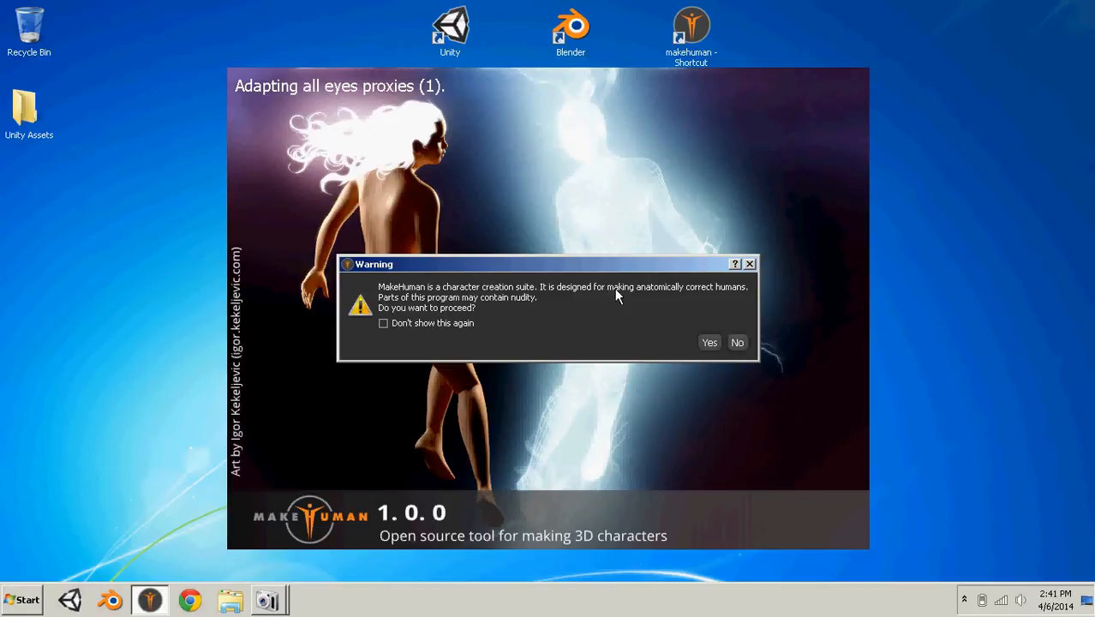
left_click_drag(628, 268, 574, 247)
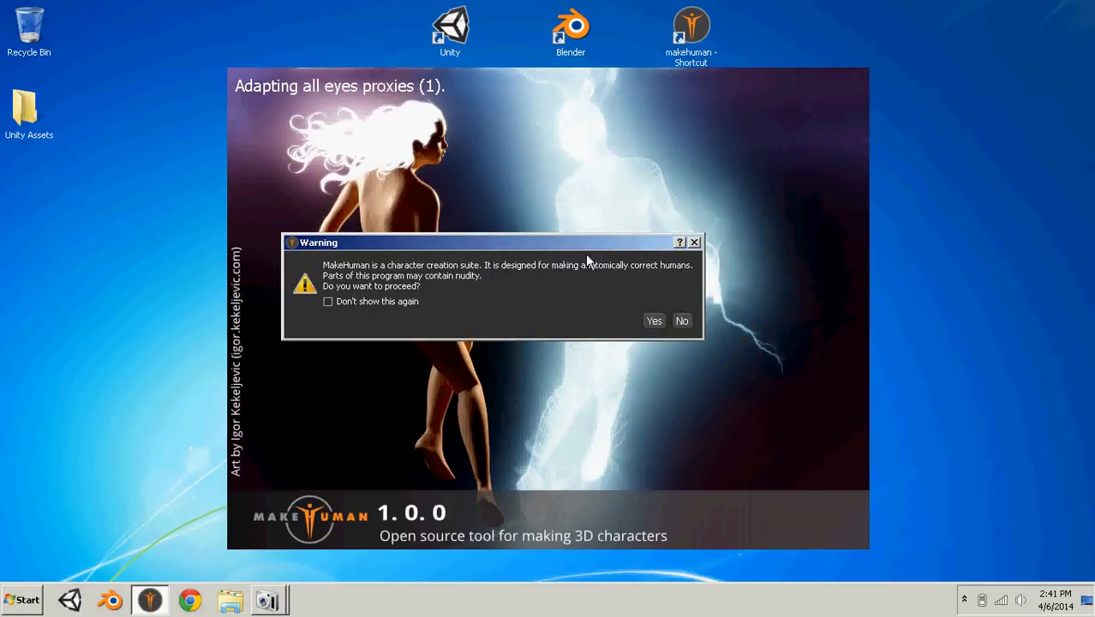
left_click(653, 322)
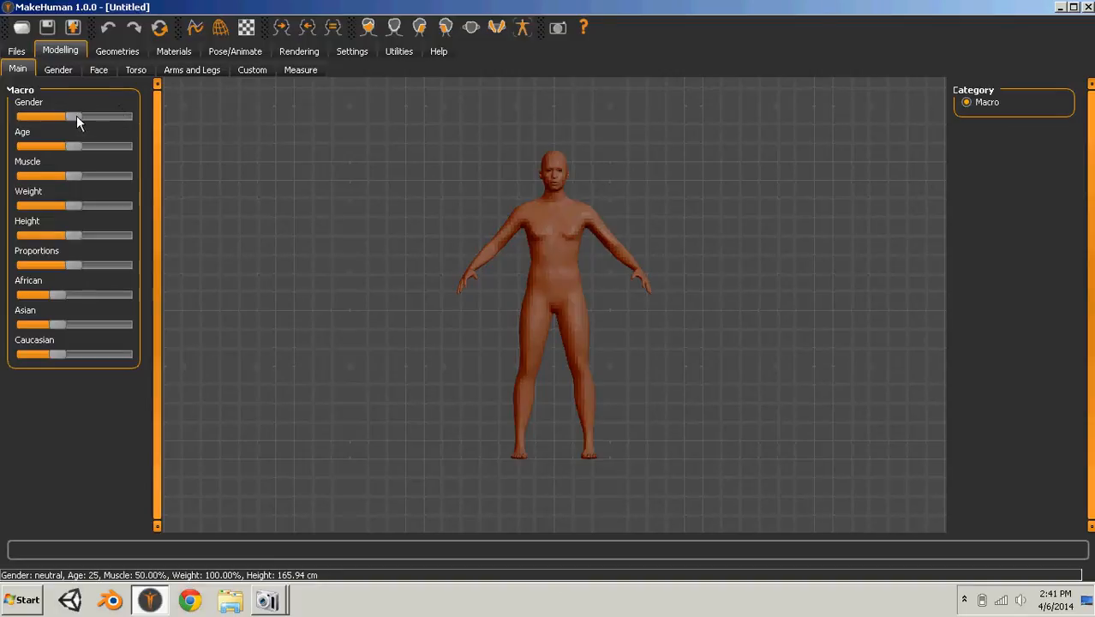
- Shape the character as male, age 32, muscle about 77%, weight about 111%, with Caucasian raised to roughly half
left_click(126, 116)
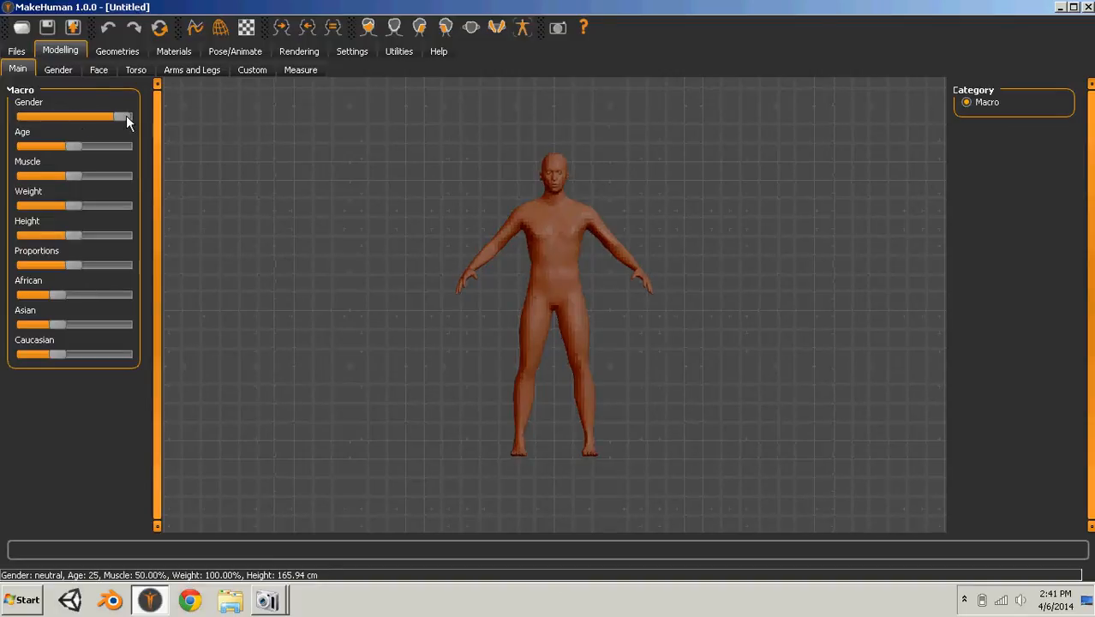
left_click(87, 152)
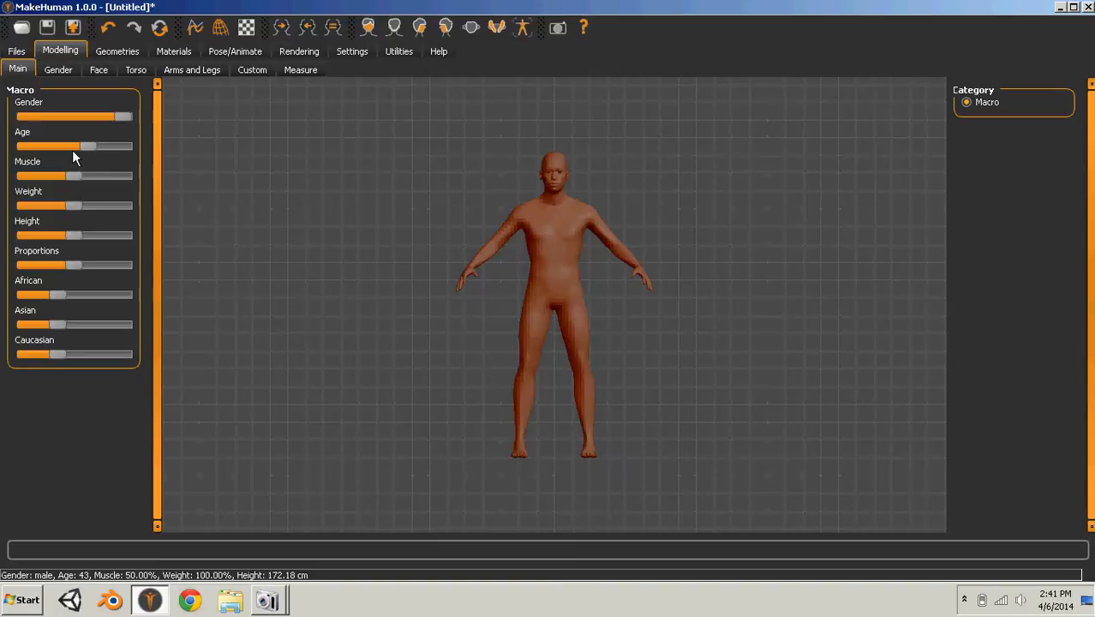
left_click(80, 148)
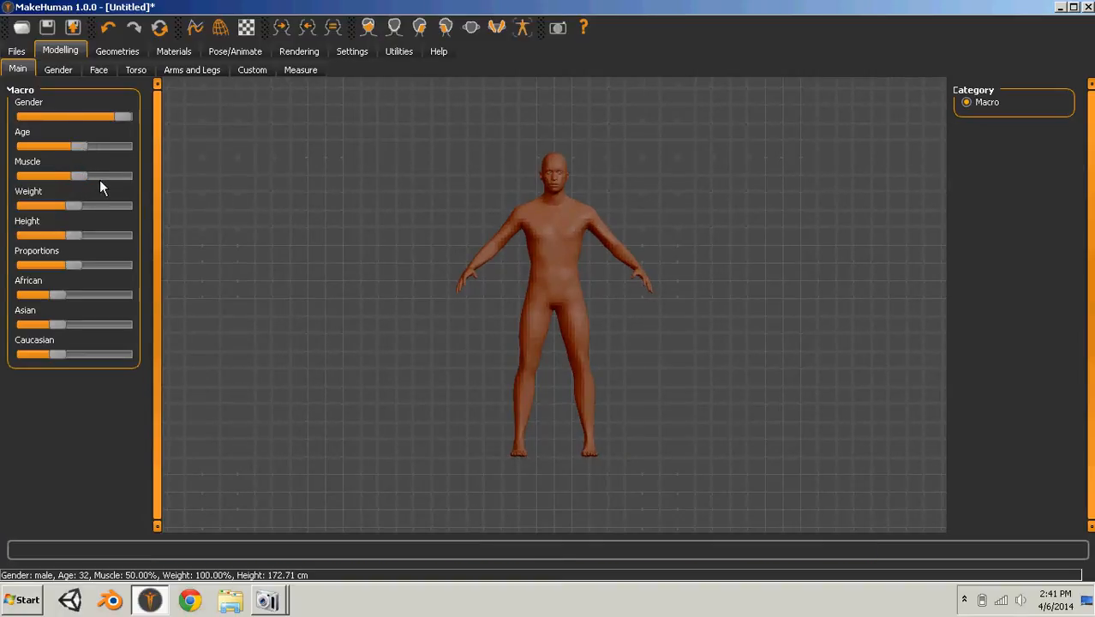
left_click(99, 175)
left_click(84, 205)
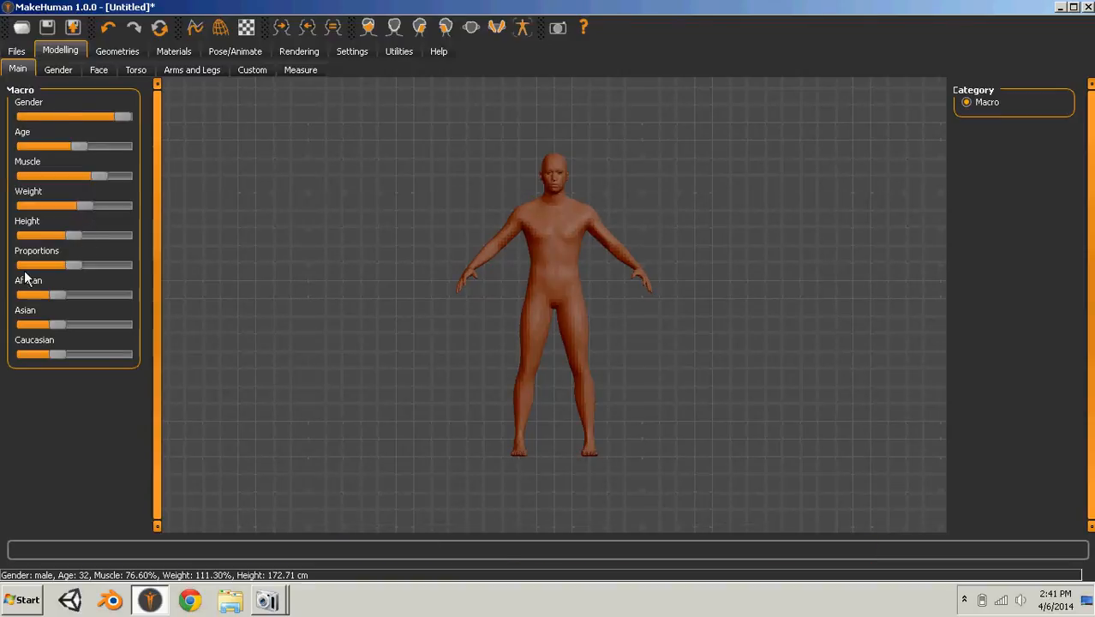
left_click(85, 357)
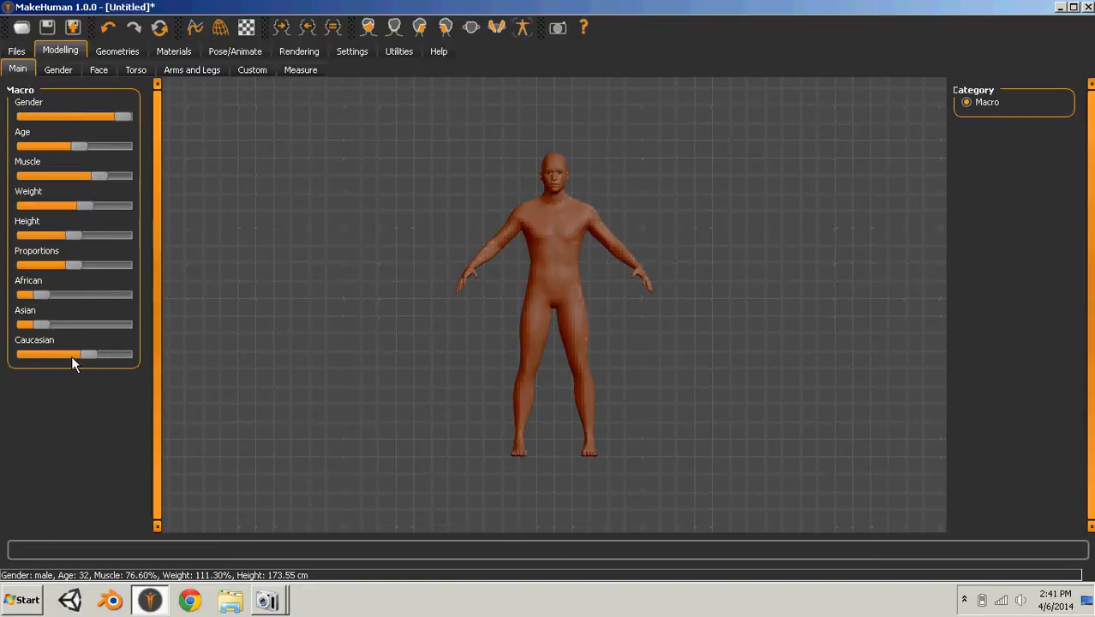
left_click(72, 355)
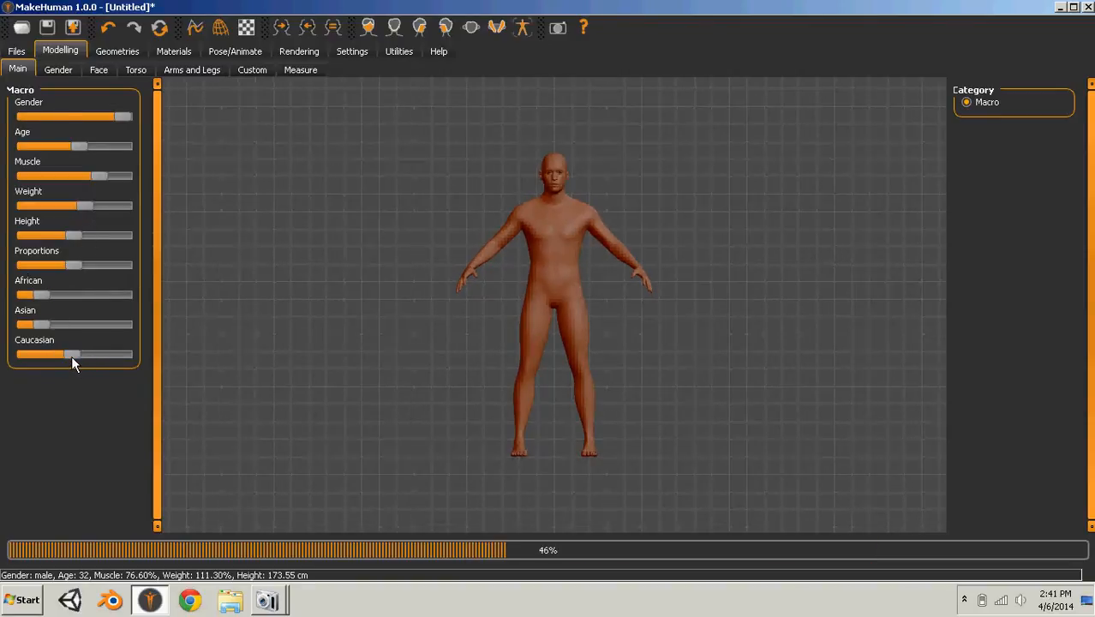
- Dress the character in jeans01, shirt01, jacket01 and shoes02
left_click(109, 52)
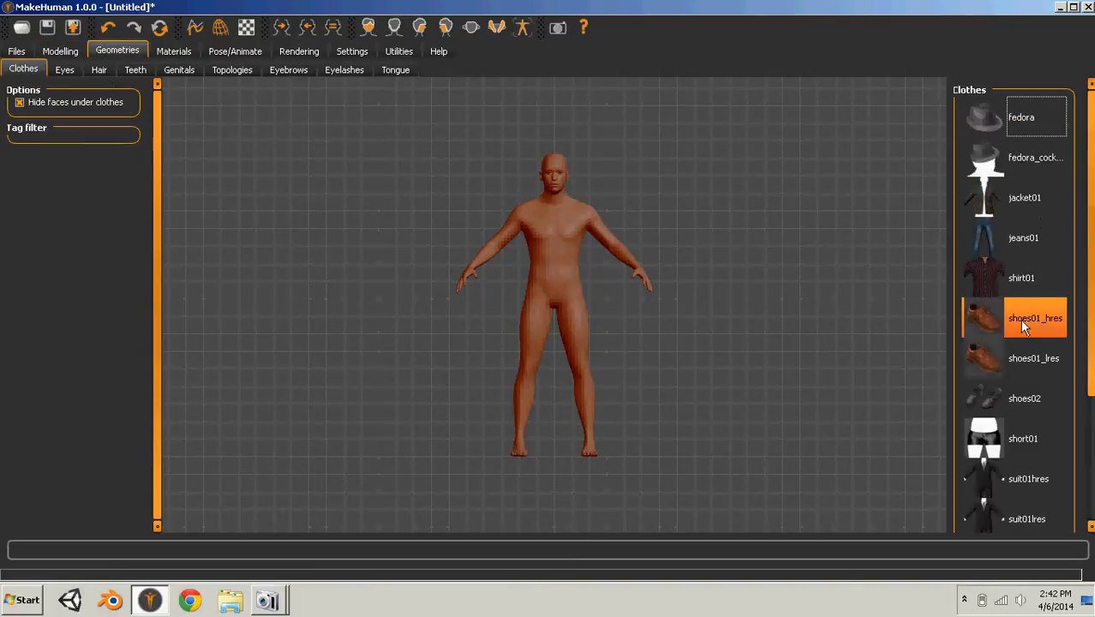
left_click(1032, 238)
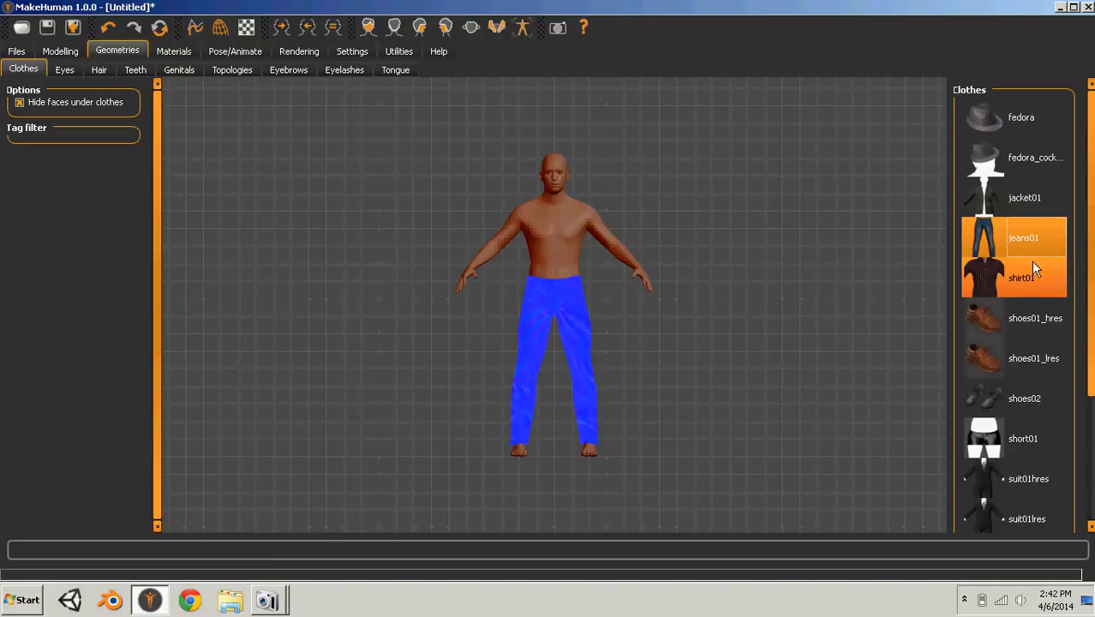
left_click(986, 283)
left_click(1014, 198)
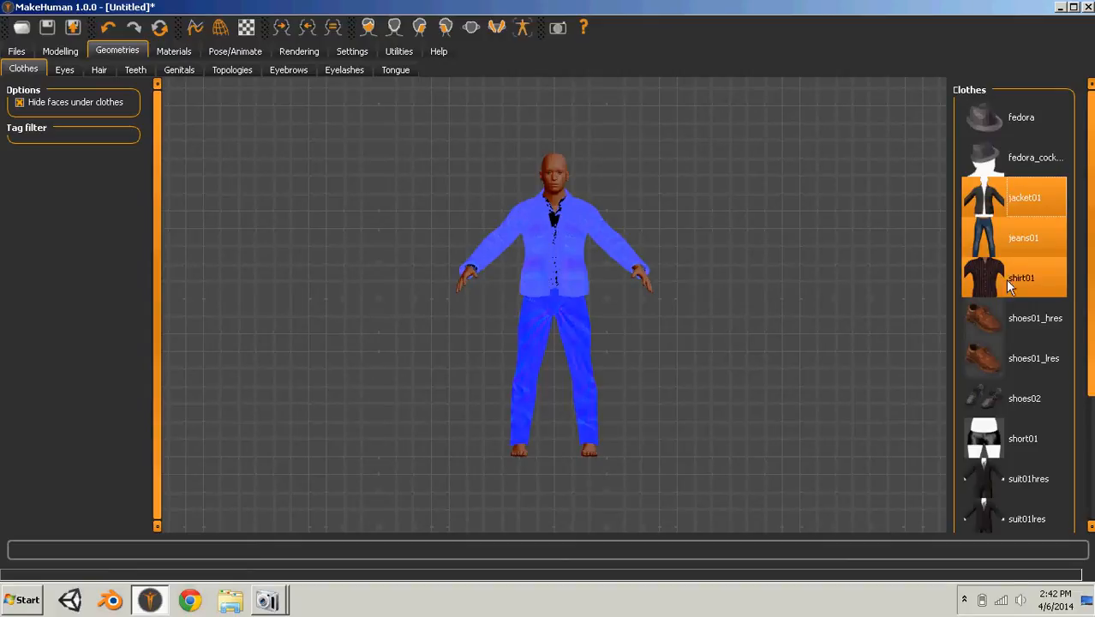
left_click(1004, 386)
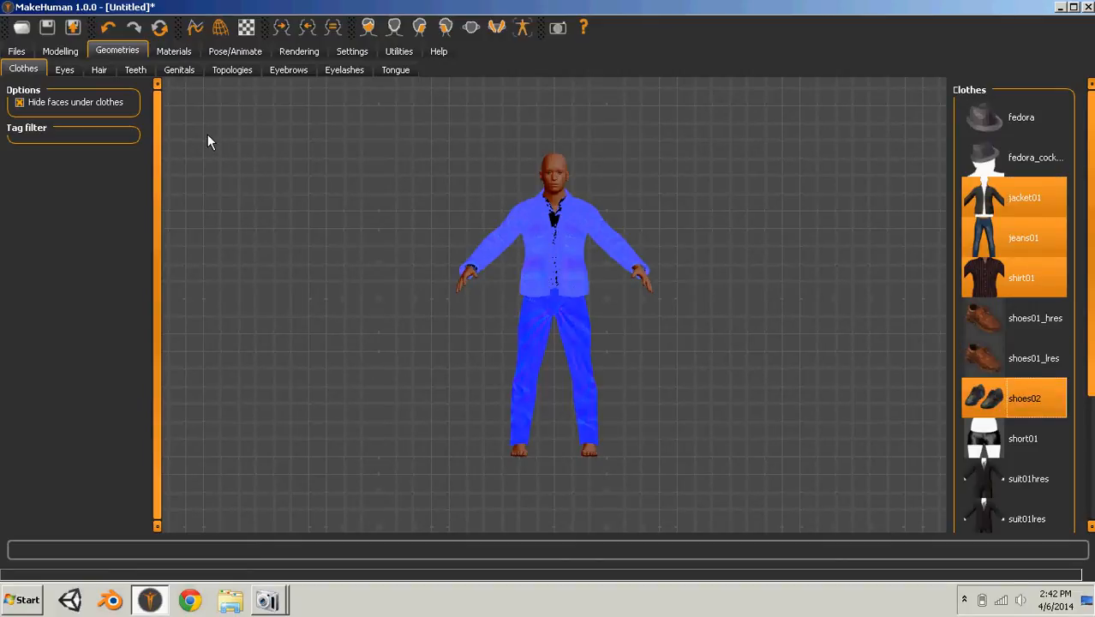
- Assign the basic rig preset to the character and inspect the skeleton from several angles
left_click(251, 53)
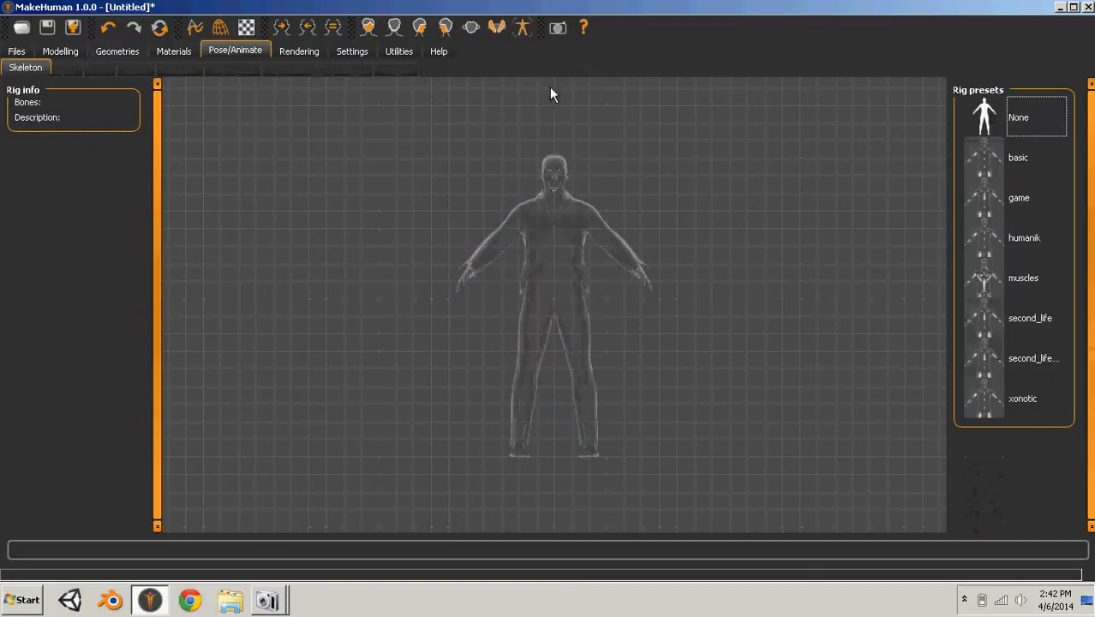
left_click(994, 160)
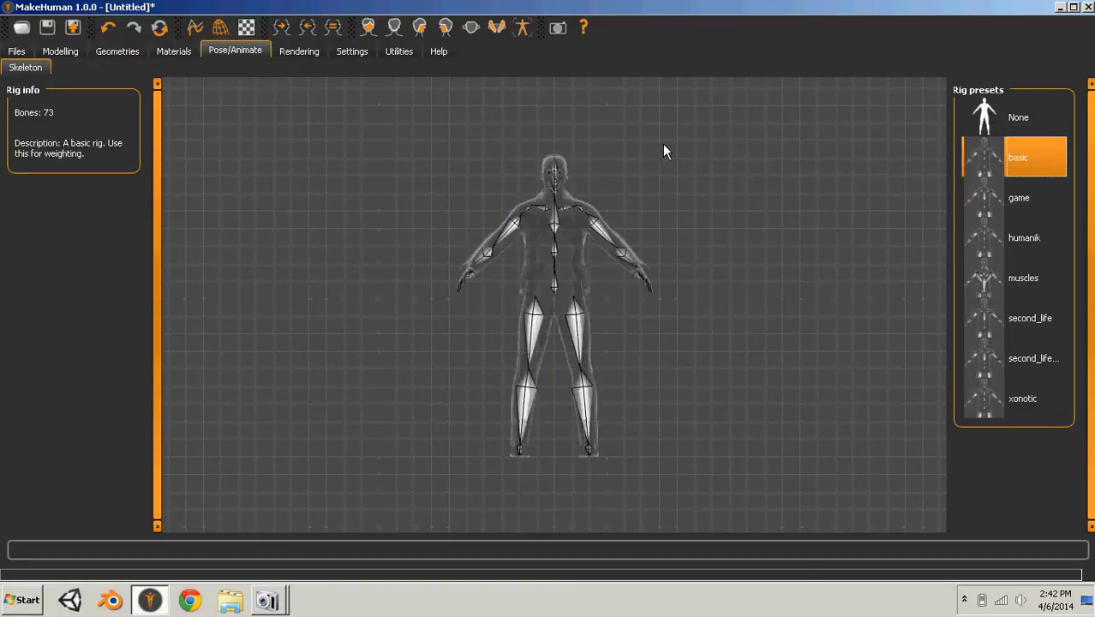
left_click_drag(664, 151, 647, 228)
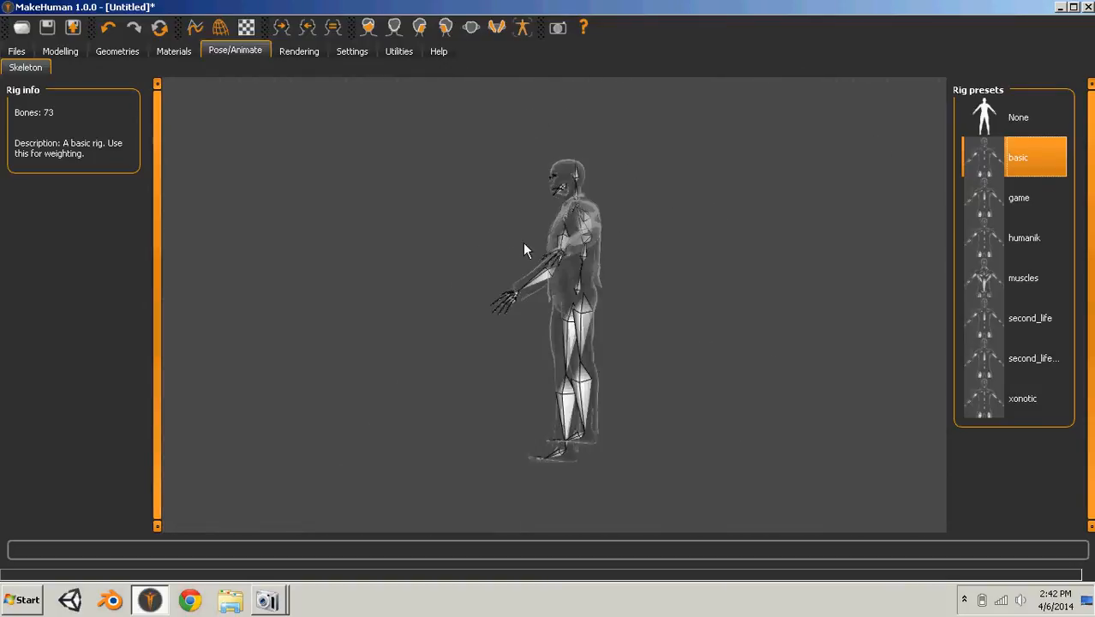
left_click_drag(524, 249, 671, 242)
left_click(522, 27)
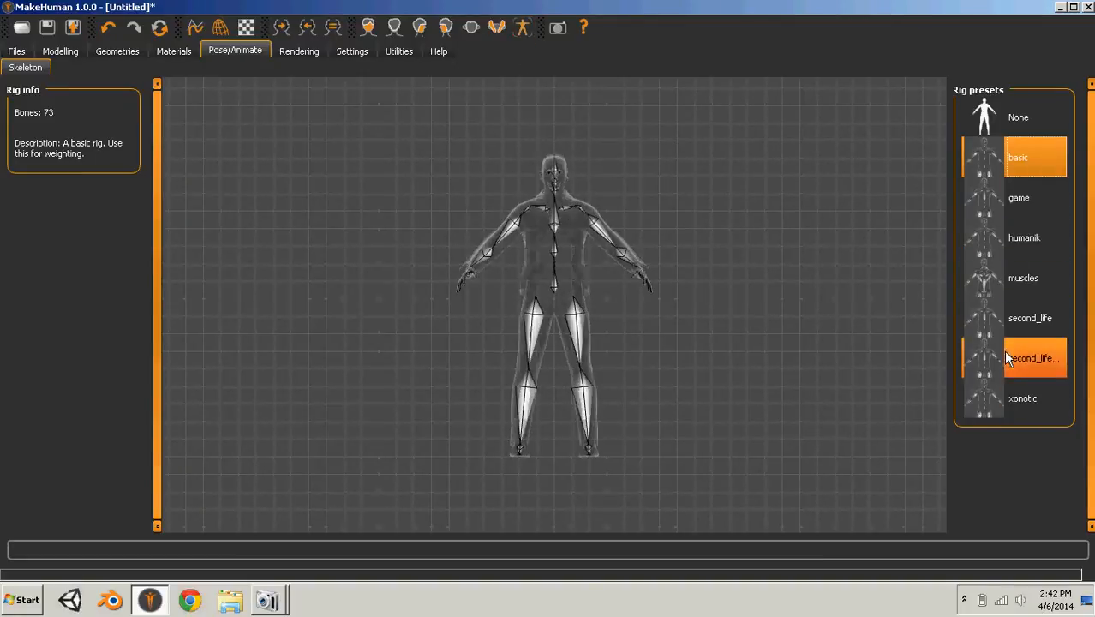
- Save the model as UnityTutCharacter in the makehuman v1 models folder
left_click(23, 29)
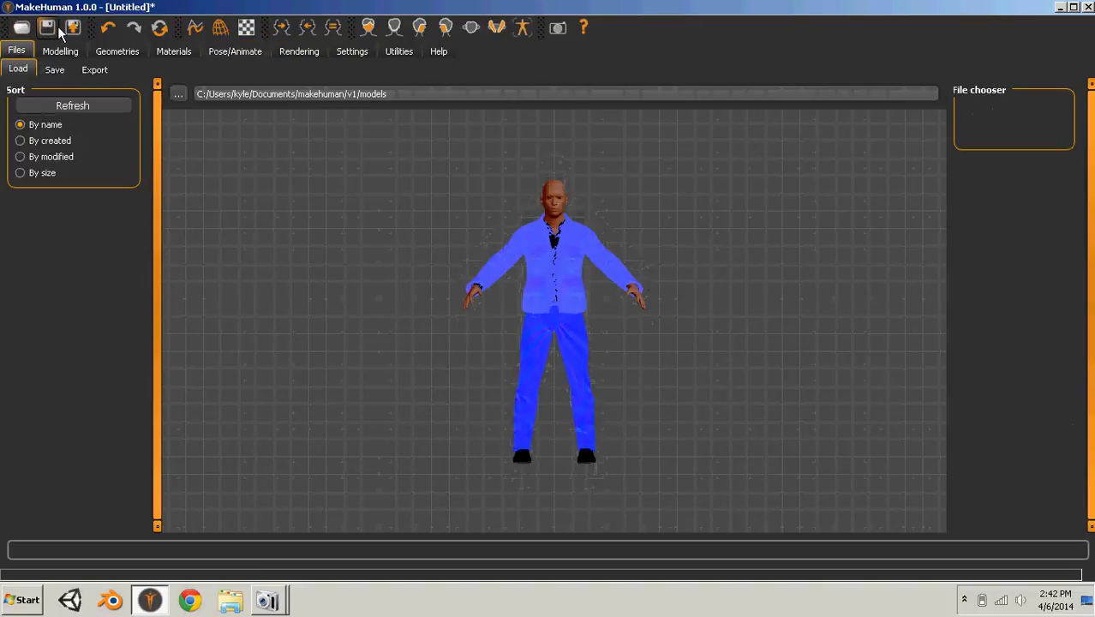
left_click(48, 30)
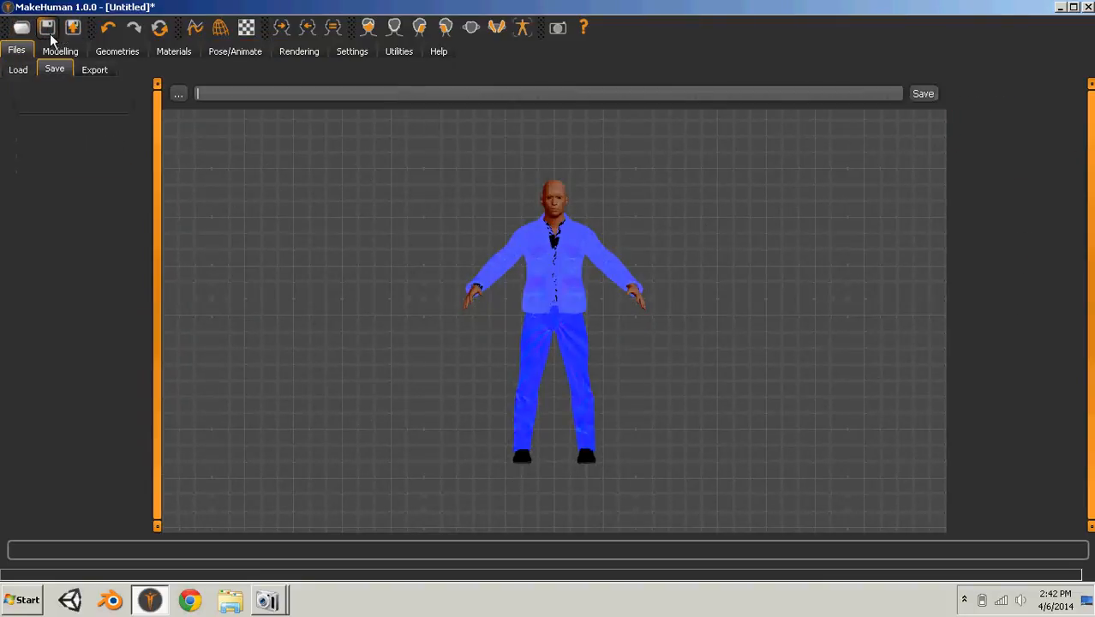
left_click(179, 96)
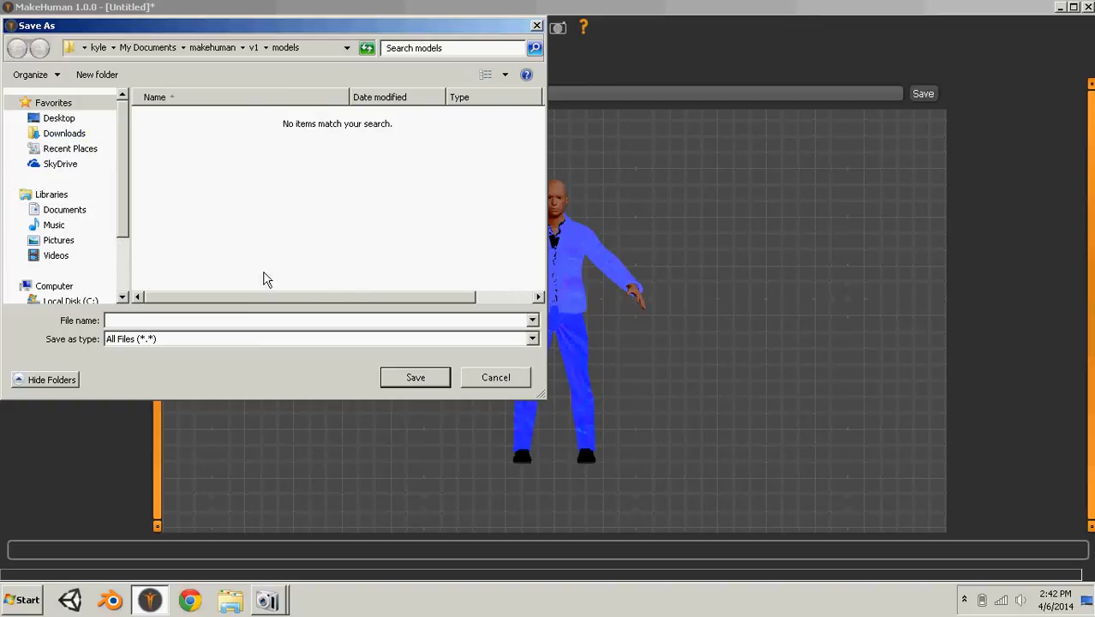
left_click(281, 49)
left_click_drag(372, 26, 411, 90)
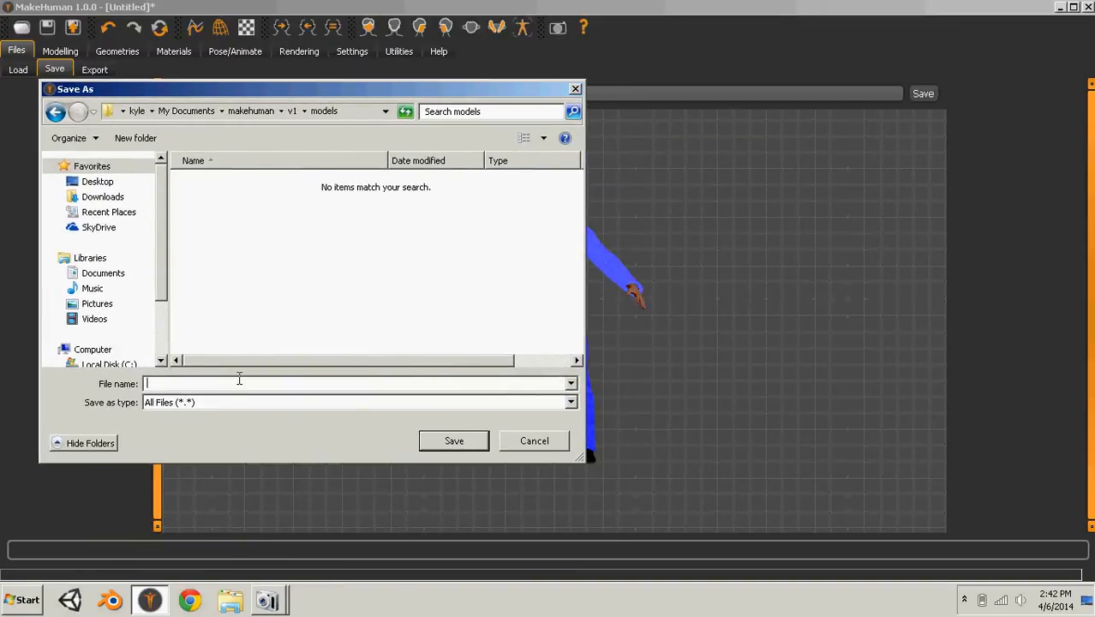
type("u")
key("BackSpace")
key("BackSpace")
type("UnityTutc")
key("BackSpace")
type("Character")
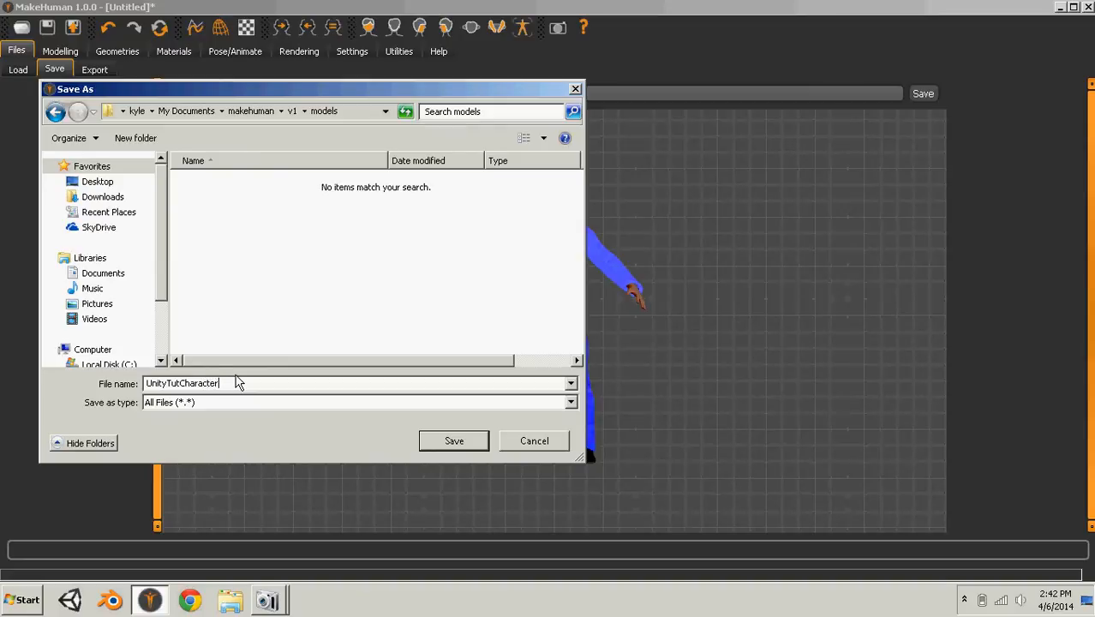
key("Return")
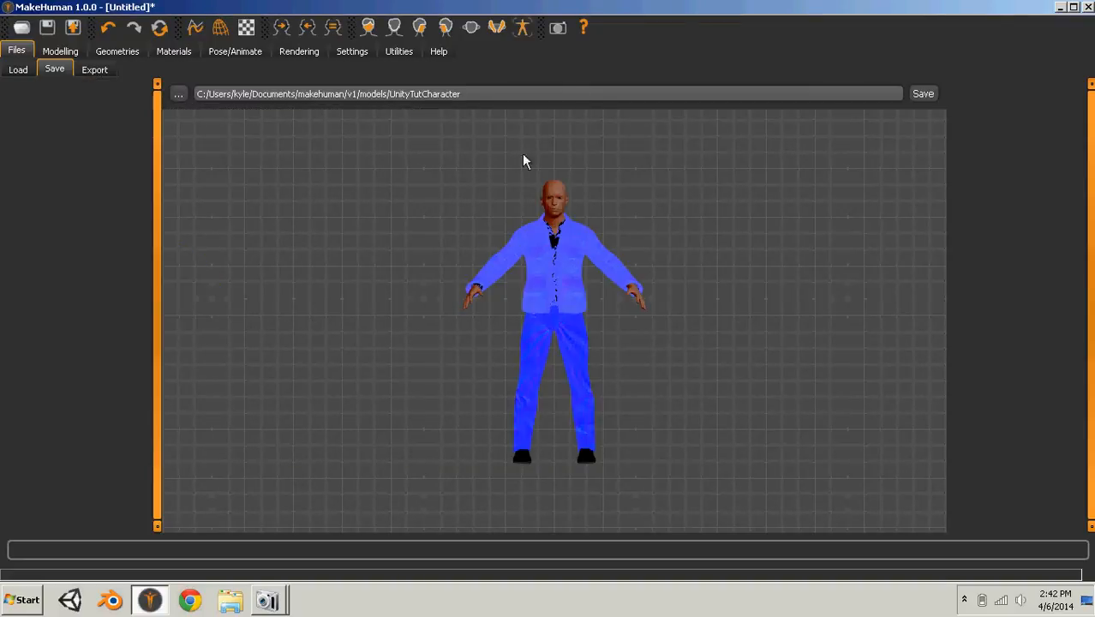
left_click(929, 102)
- Export the character in Blender exchange (mhx) format as UnityTutCharacter_Export, using decimeter scale units
left_click(73, 28)
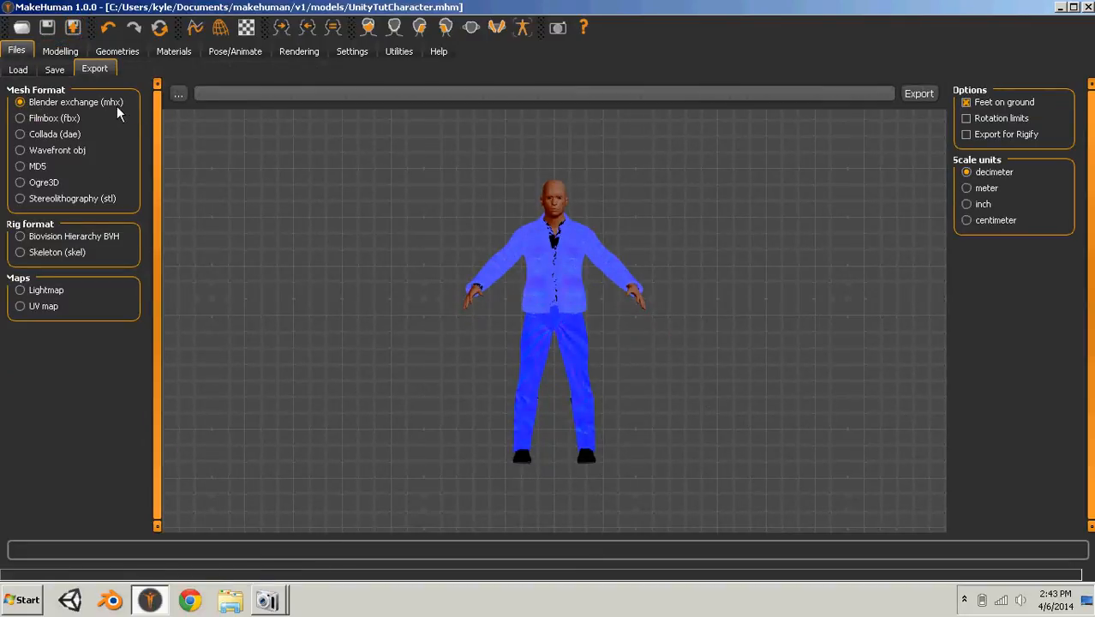
left_click(186, 93)
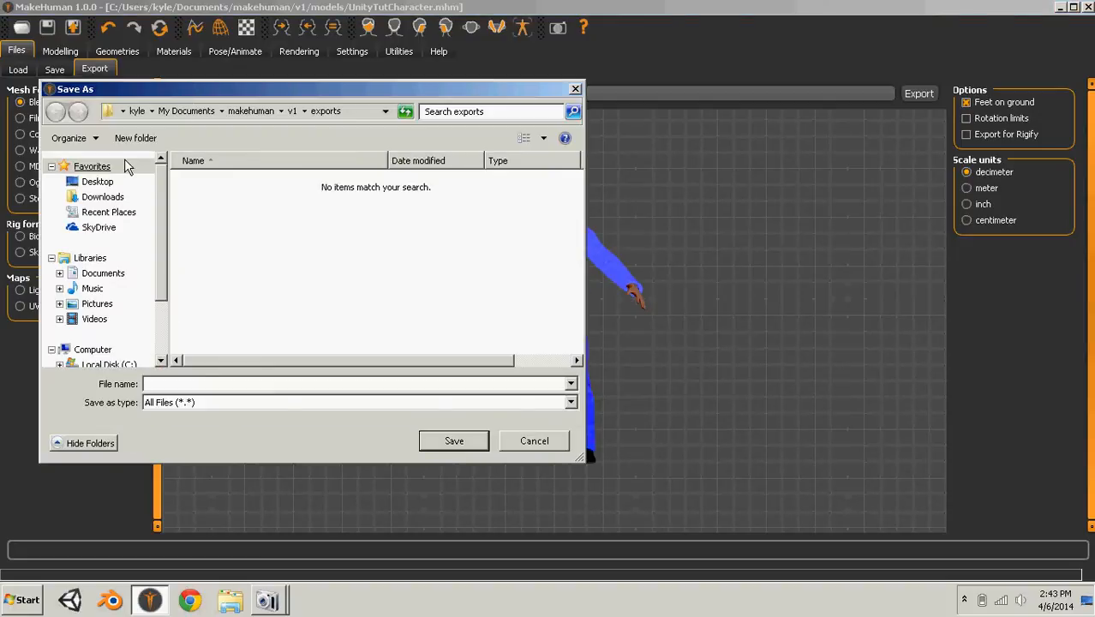
left_click(575, 89)
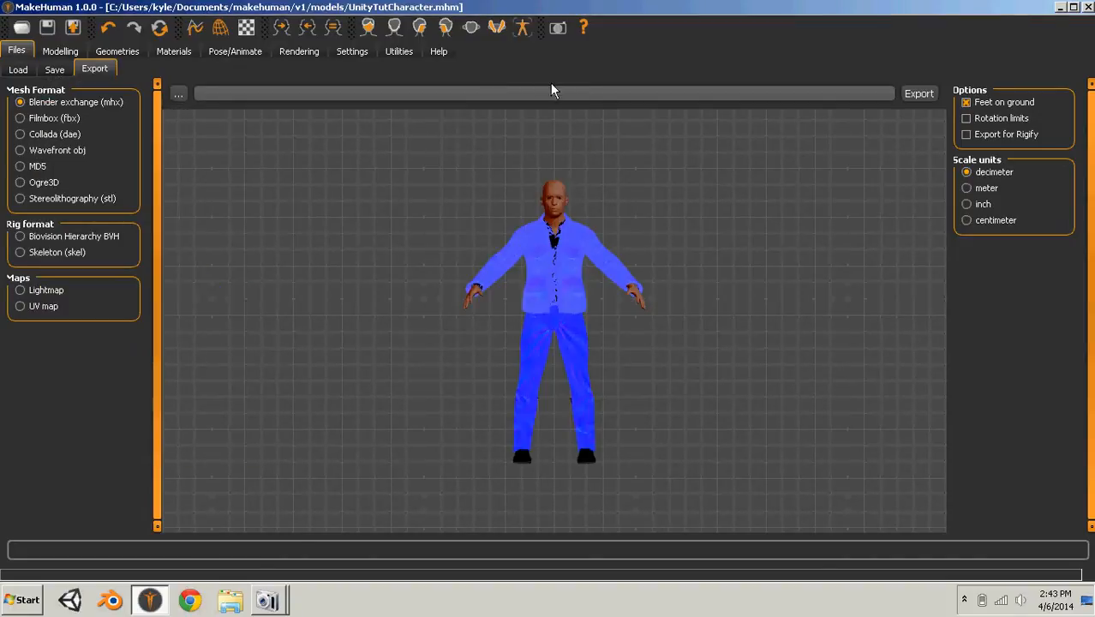
type("UnityTutCharacter_Export")
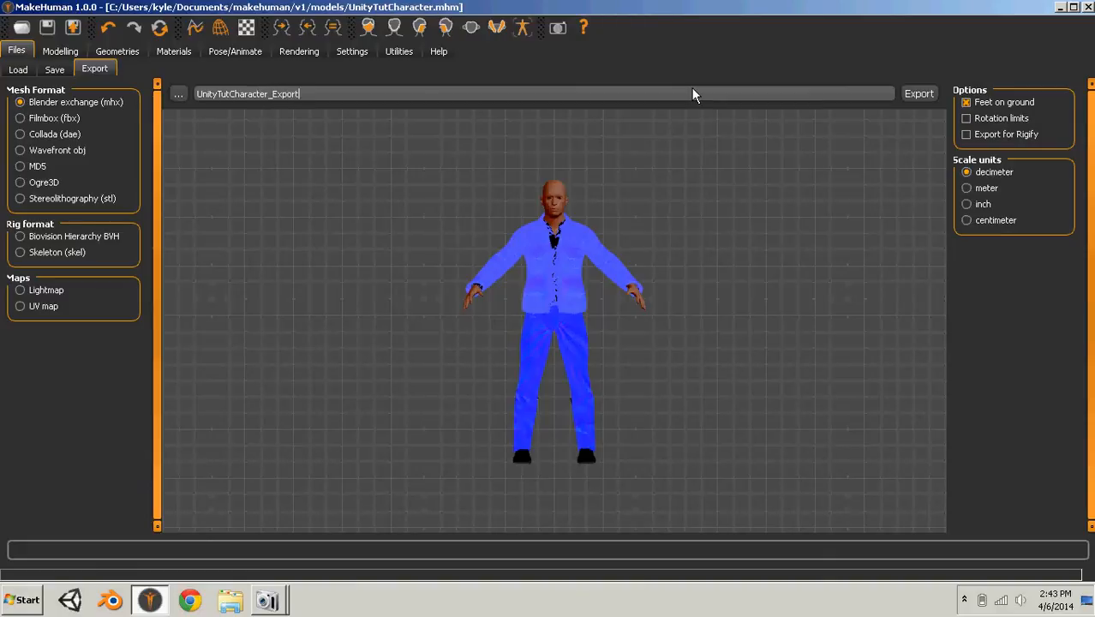
key("Return")
left_click(932, 99)
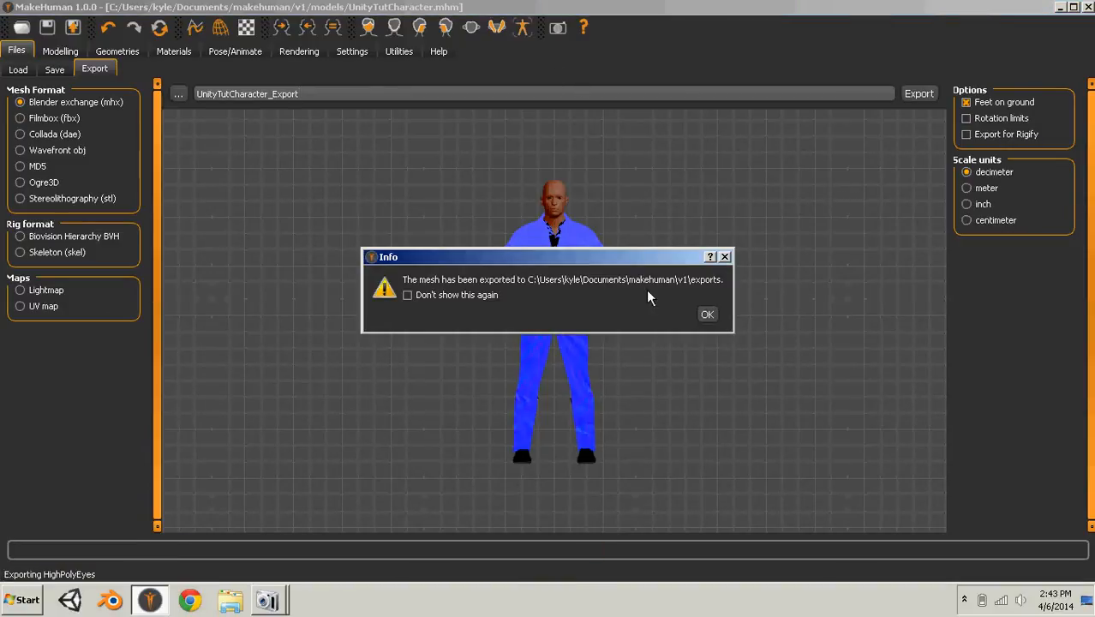
left_click(704, 313)
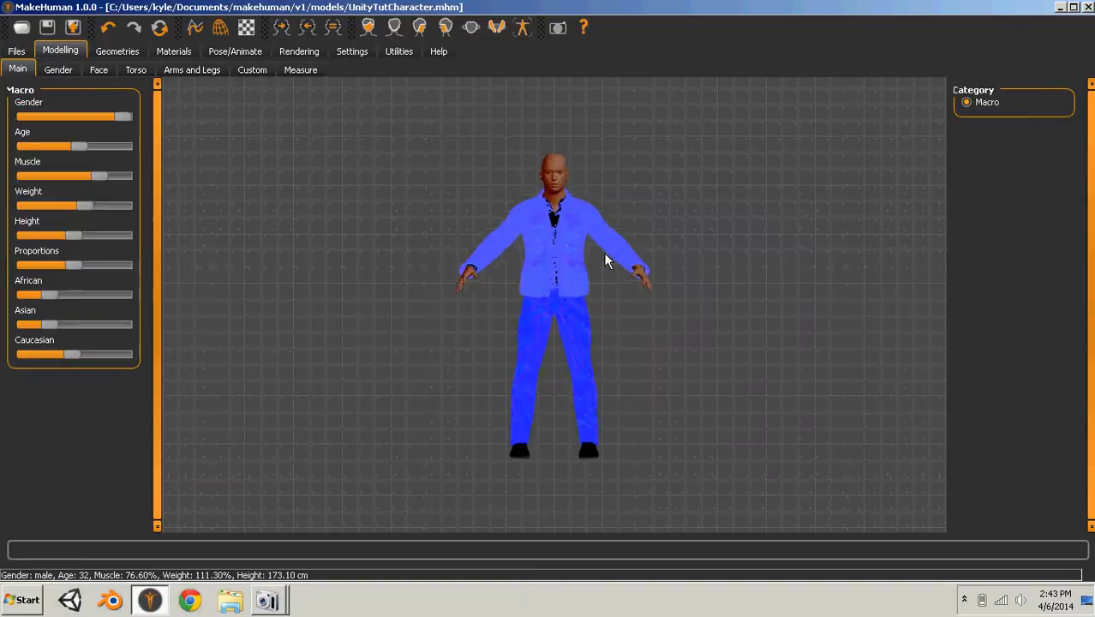
scroll(604, 253, "up", 6)
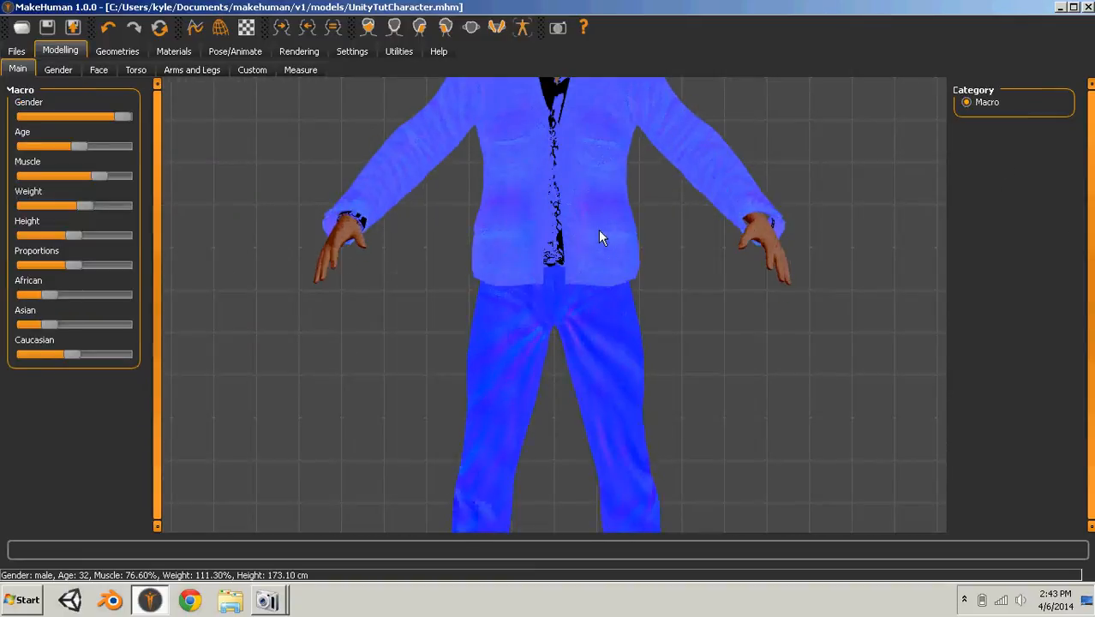
- Minimize the character modelling program and launch Blender from the desktop
scroll(591, 248, "down", 3)
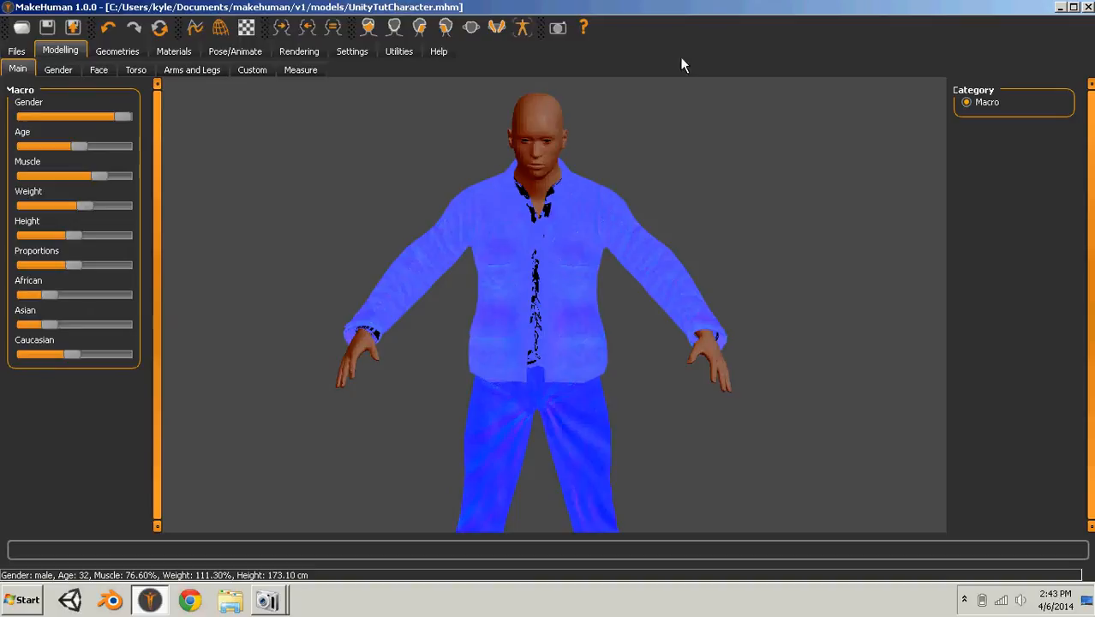
left_click(1060, 7)
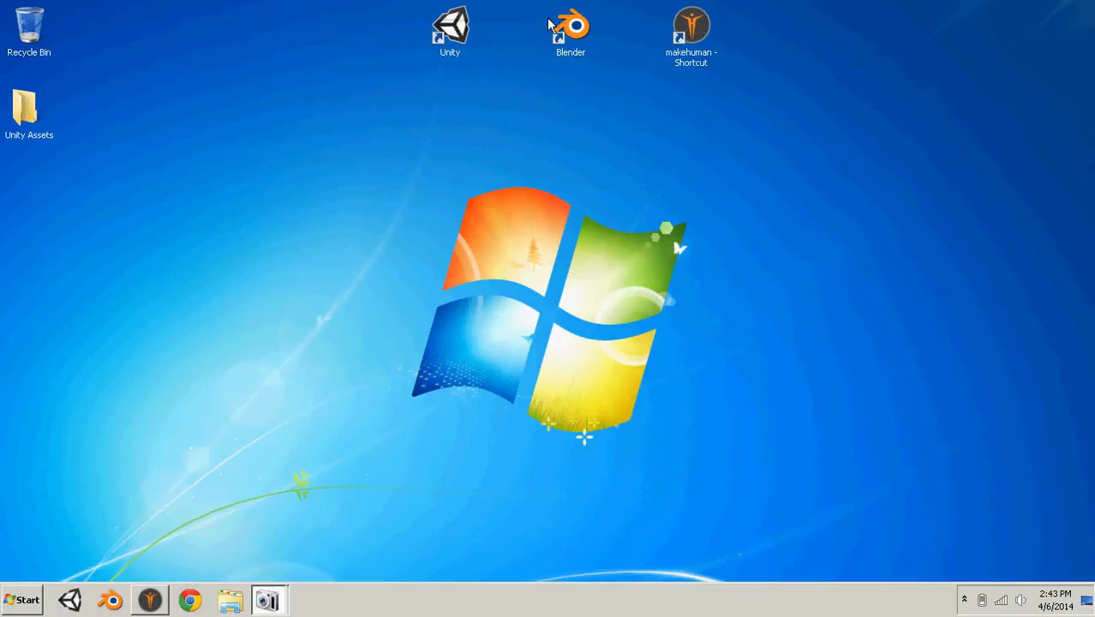
right_click(566, 28)
left_click(577, 31)
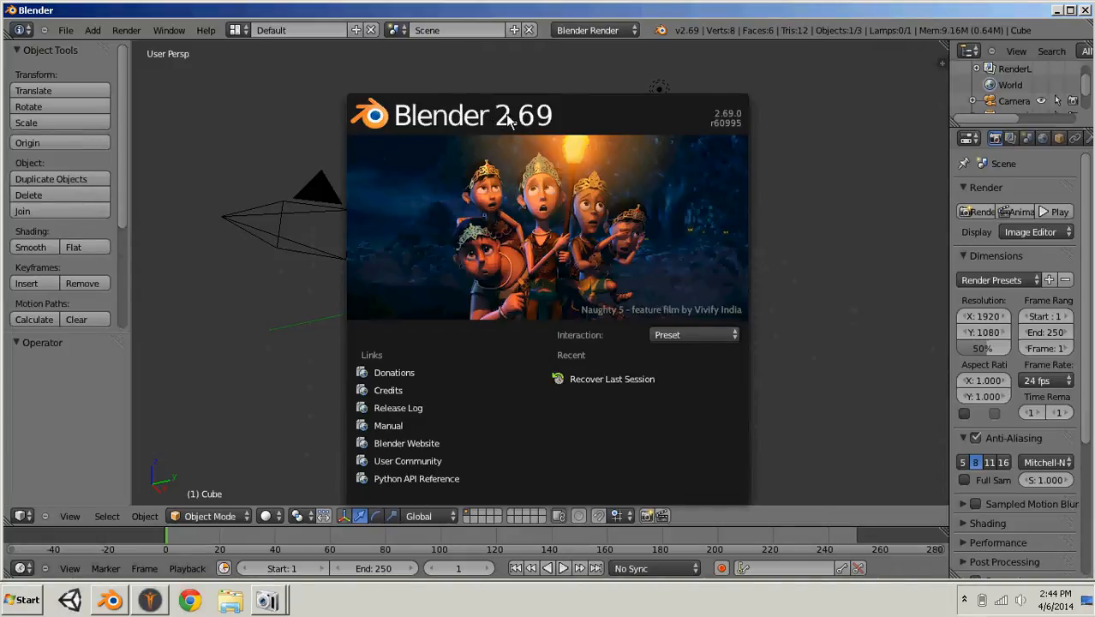
- Dismiss the splash screen and delete the default cube from the scene
left_click(930, 382)
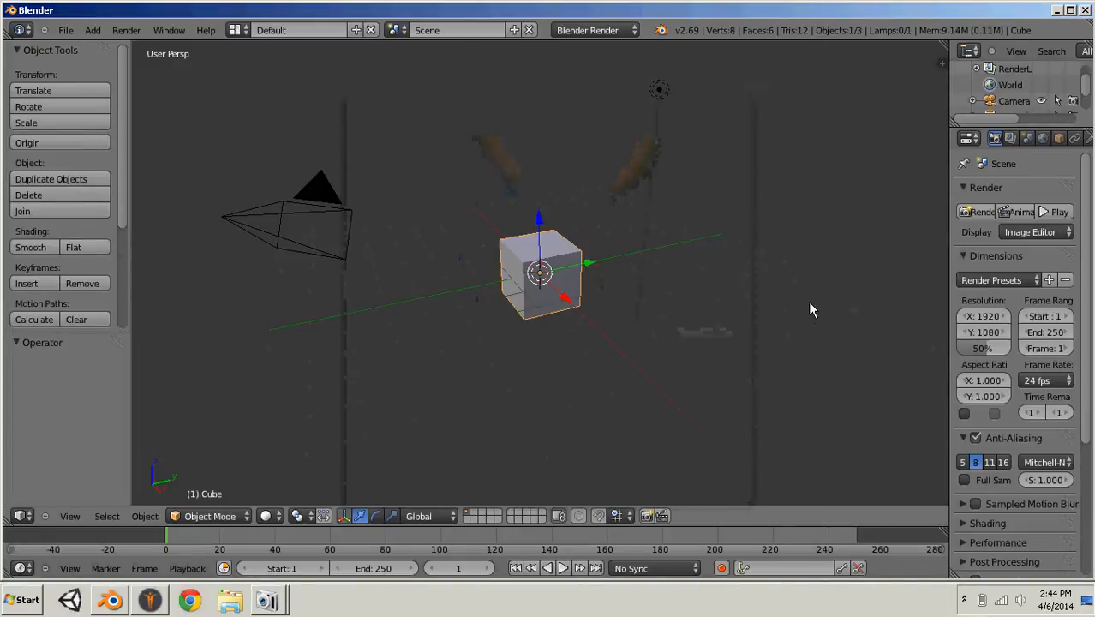
key("x")
left_click(559, 251)
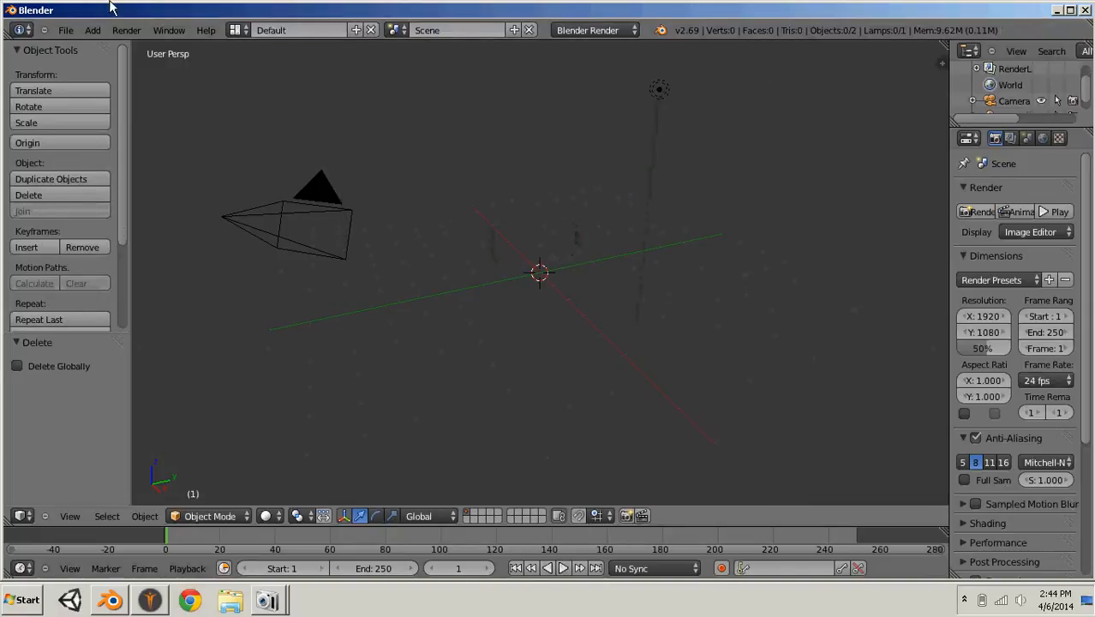
- Open the user preferences and view the details of the Import: MakeHuman (.mhx) add-on in the Import-Export category
left_click(75, 32)
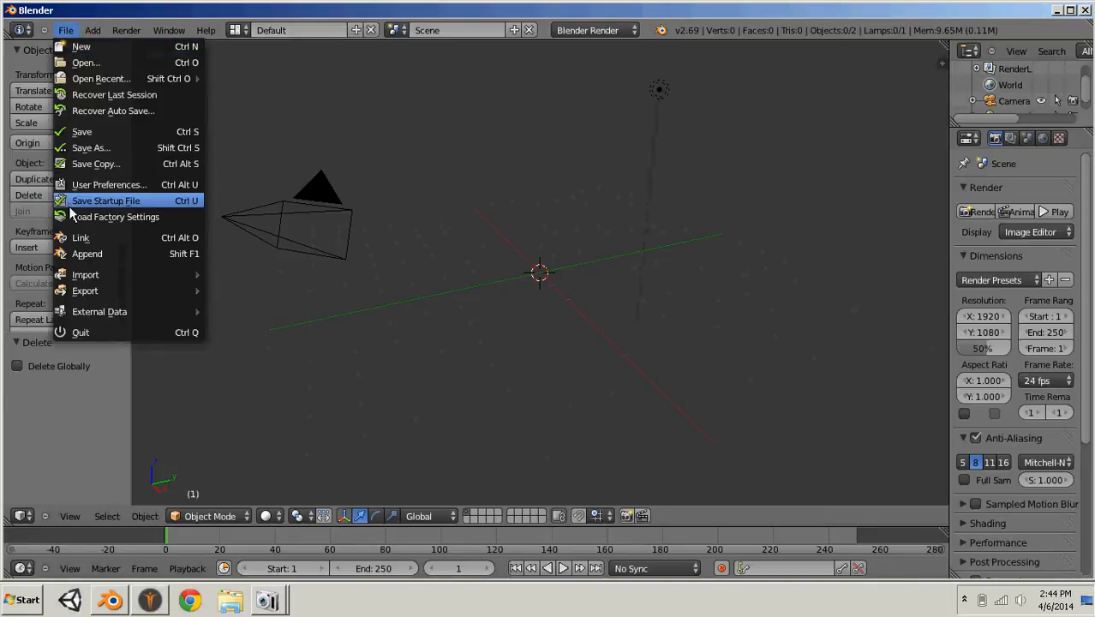
left_click(86, 186)
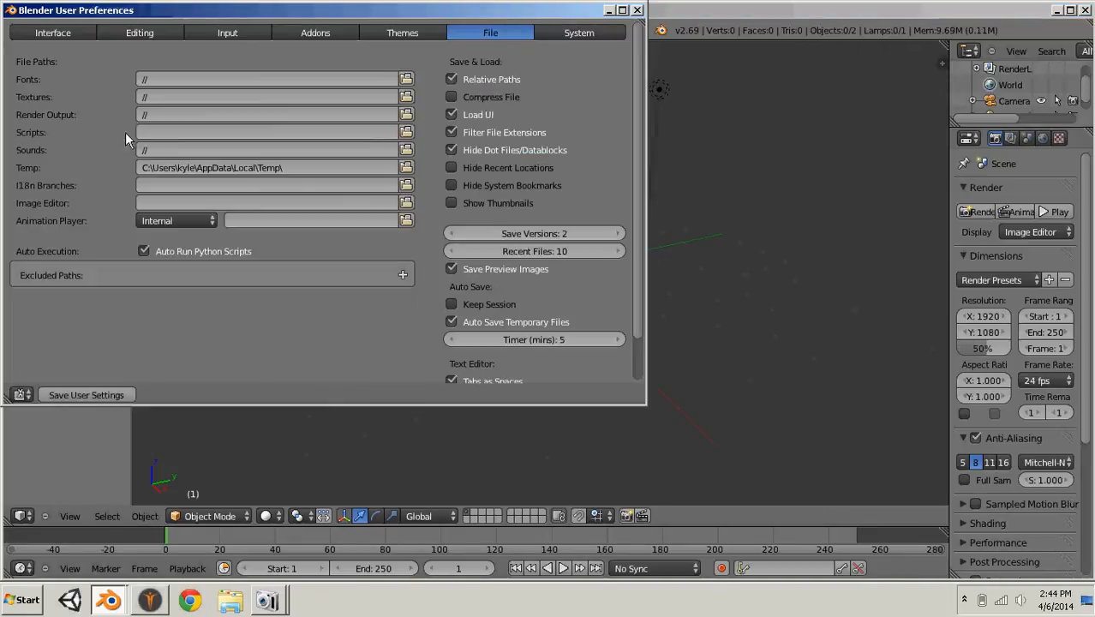
left_click(315, 32)
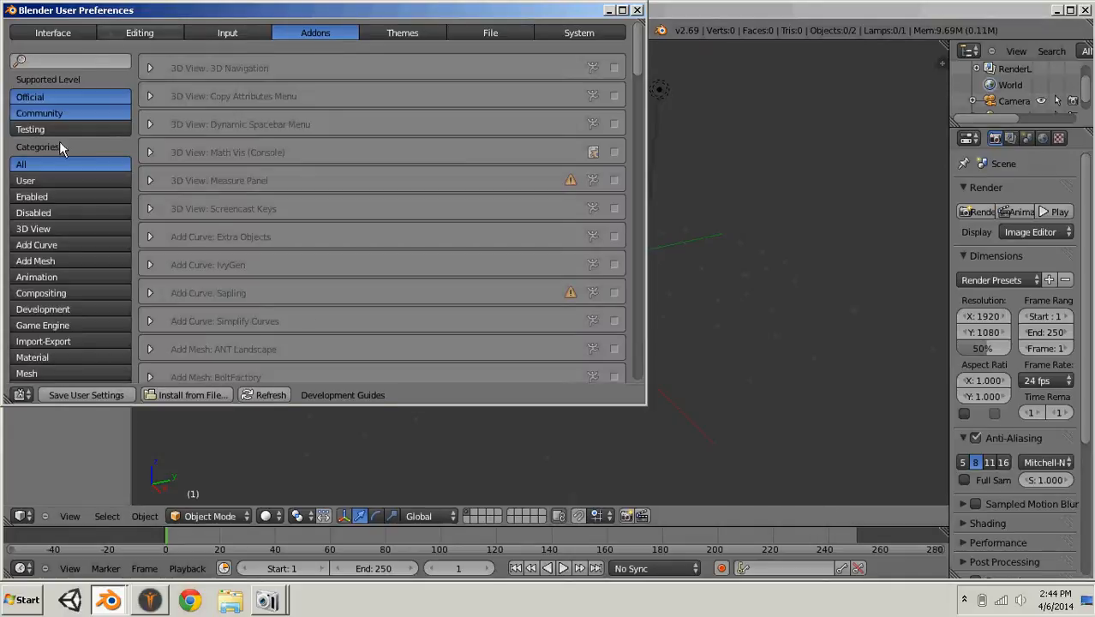
scroll(57, 292, "down", 3)
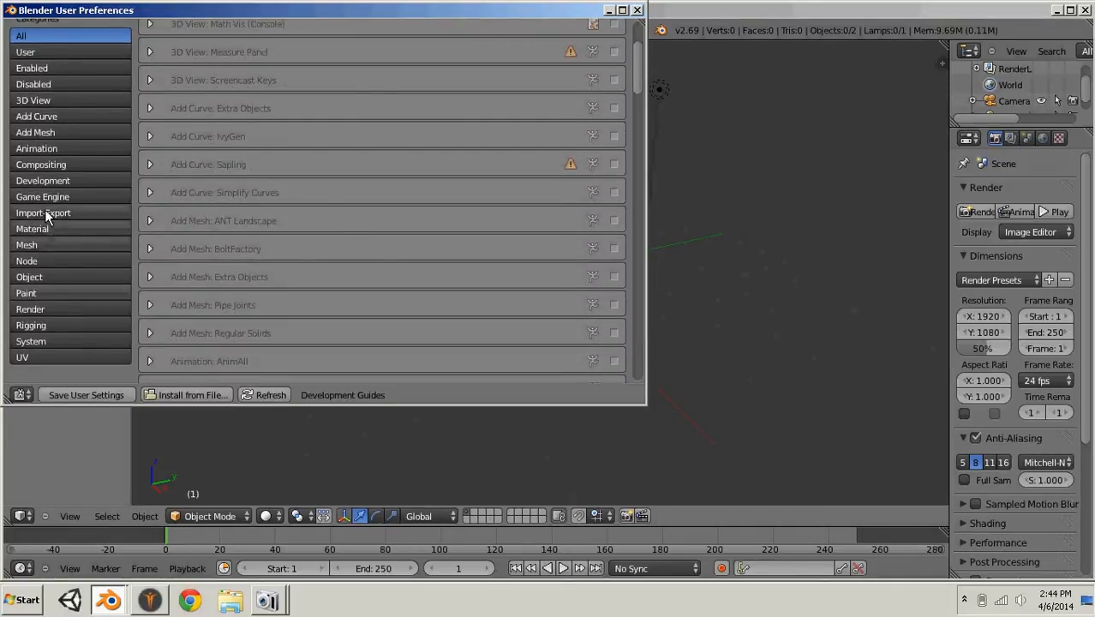
left_click(46, 213)
scroll(277, 213, "down", 10)
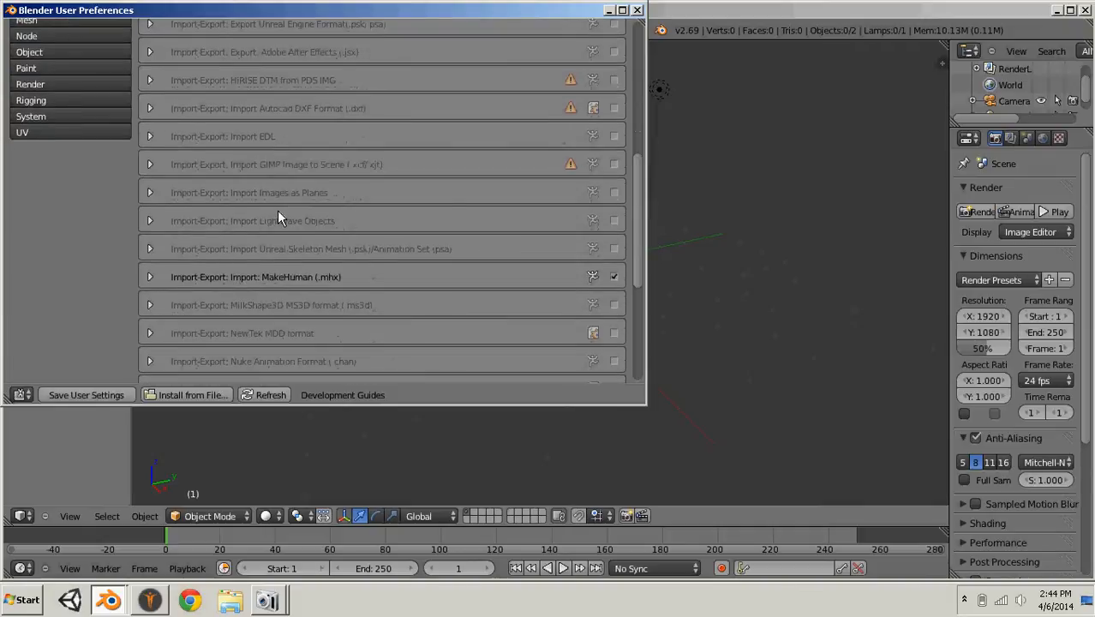
left_click(150, 279)
scroll(158, 278, "down", 1)
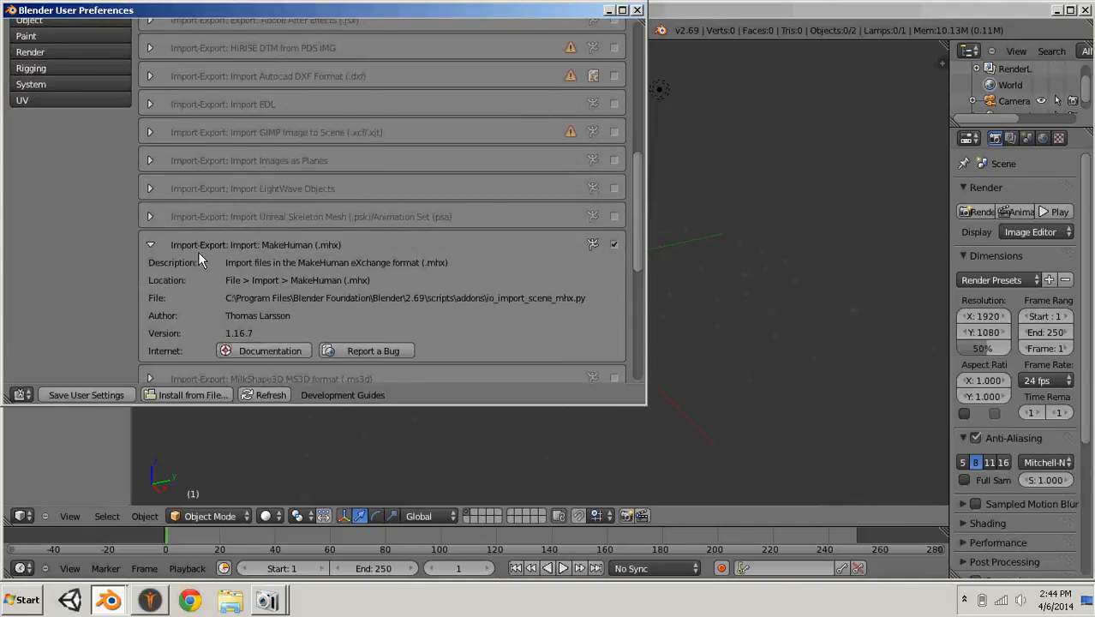
- Switch to MakeHuman, review the Blender exchange (mhx) export format setting, and return to Blender
left_click(150, 600)
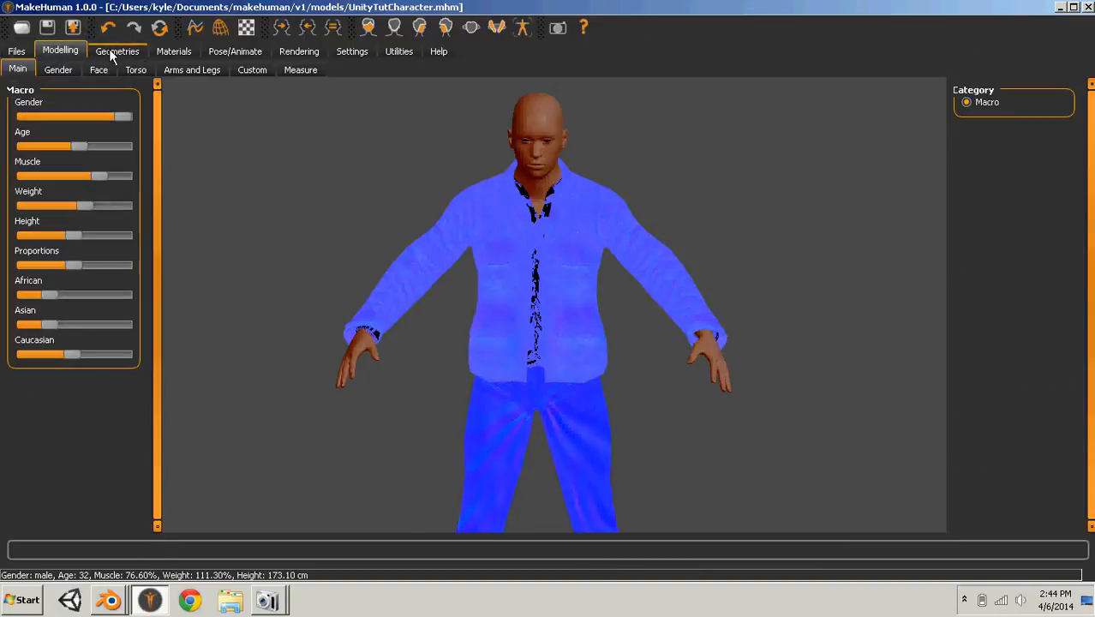
left_click(16, 51)
left_click(93, 68)
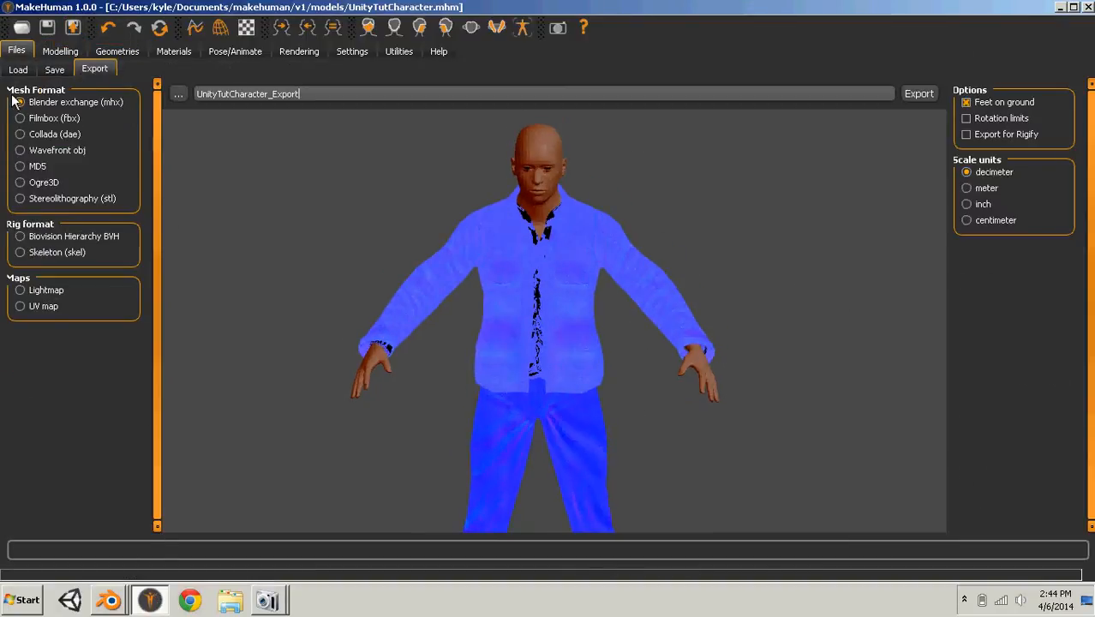
left_click(1060, 6)
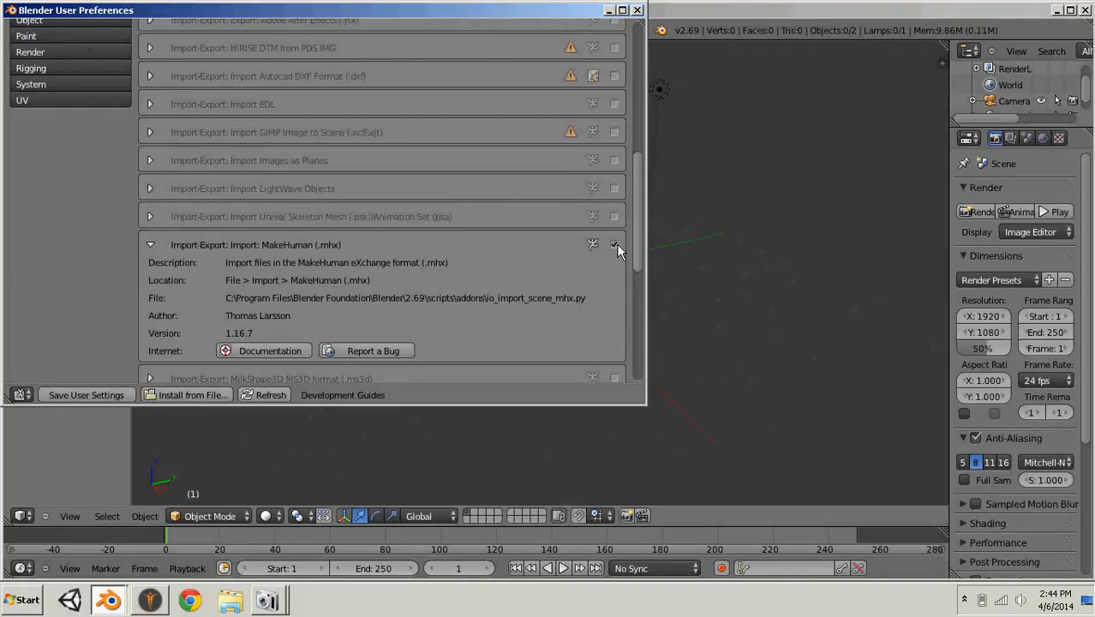
- Check that the Import: MakeHuman (.mhx) add-on is enabled in the add-on list
left_click_drag(638, 232, 604, 243)
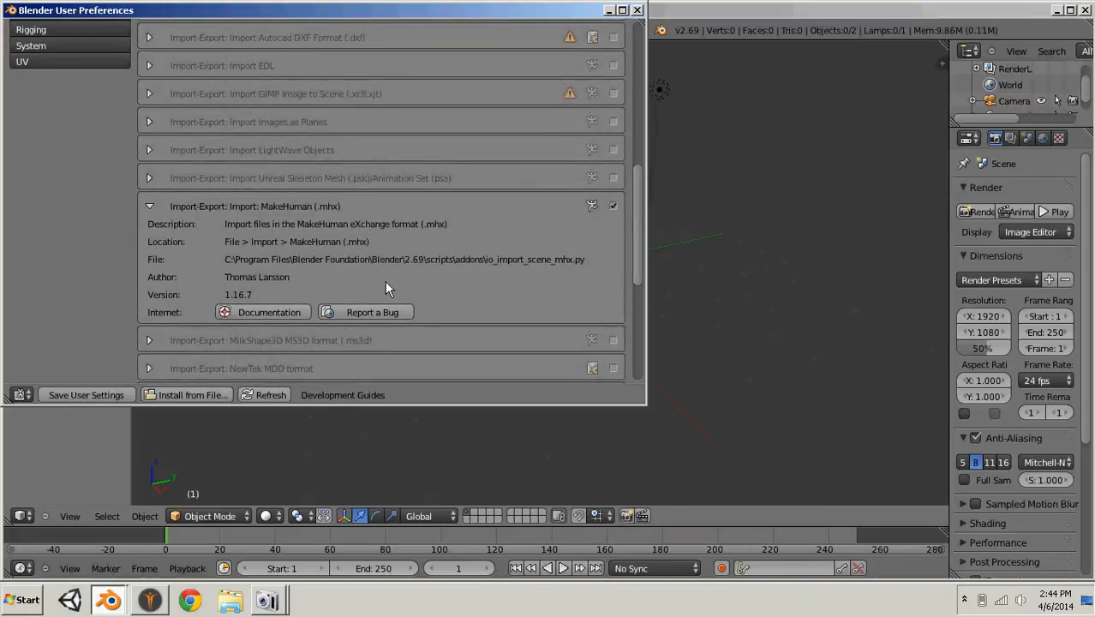
scroll(191, 293, "up", 8)
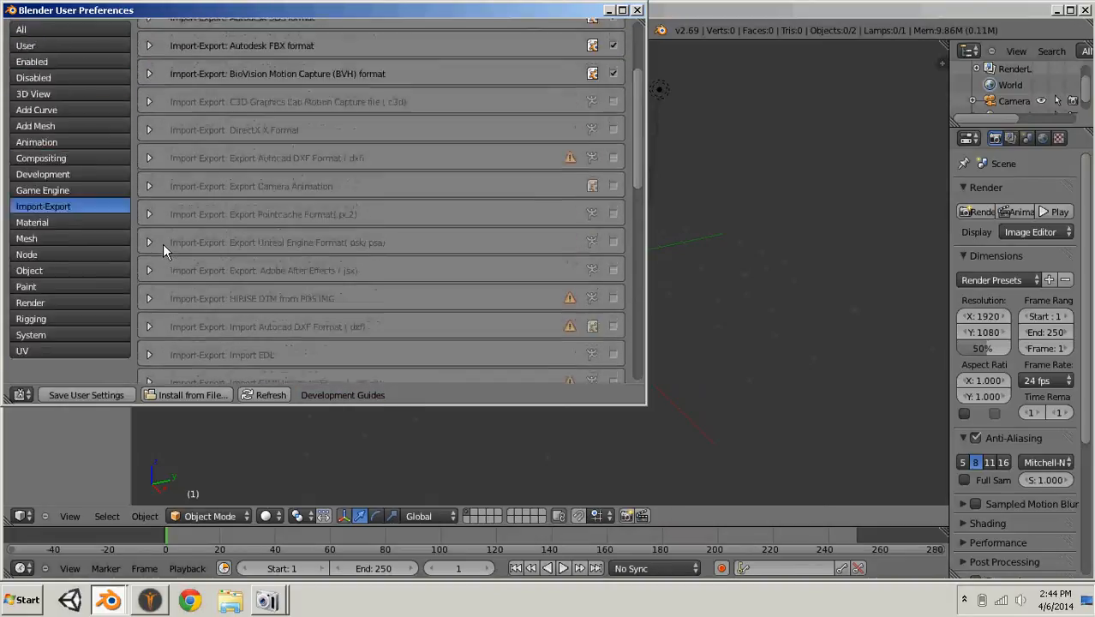
scroll(164, 237, "up", 4)
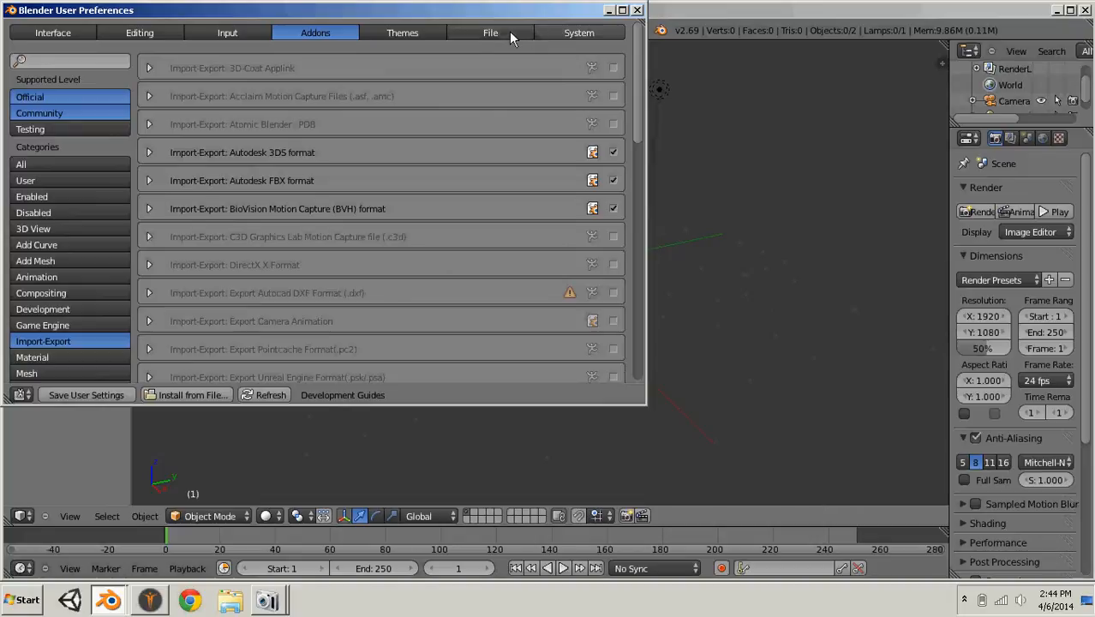
- Enable Auto Run Python Scripts in the file preferences and close the user preferences
left_click(509, 39)
scroll(39, 261, "down", 1)
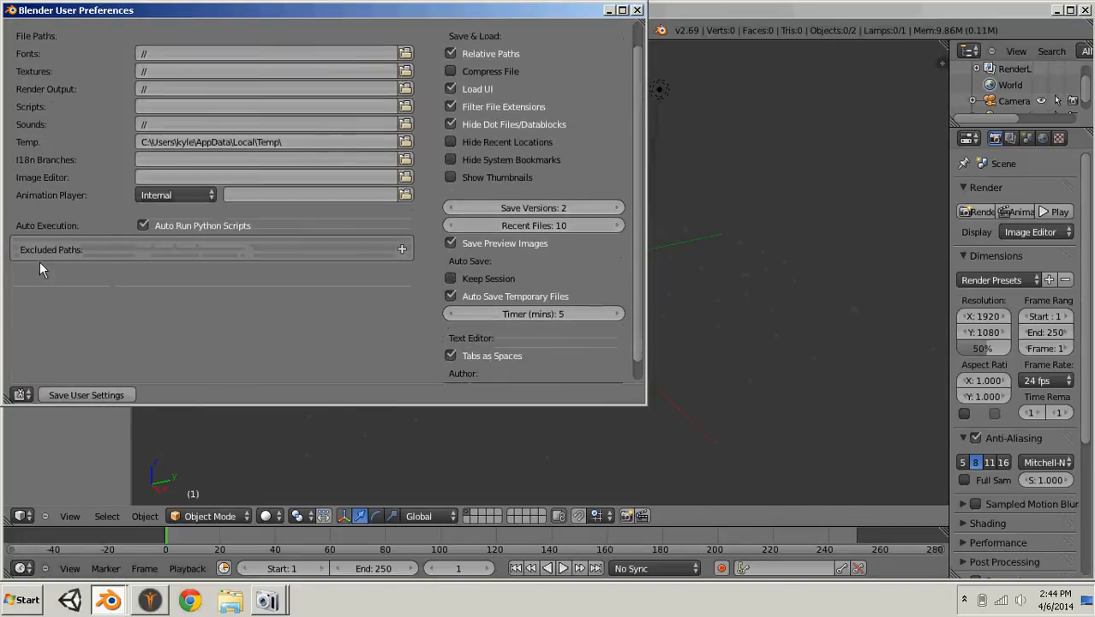
left_click(142, 227)
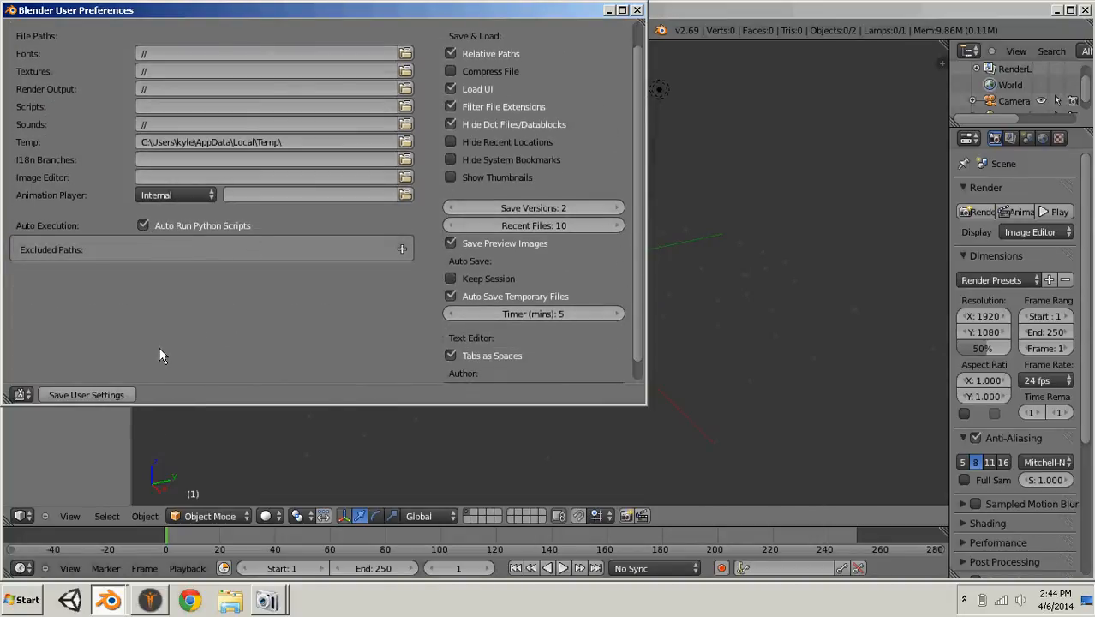
scroll(350, 257, "up", 1)
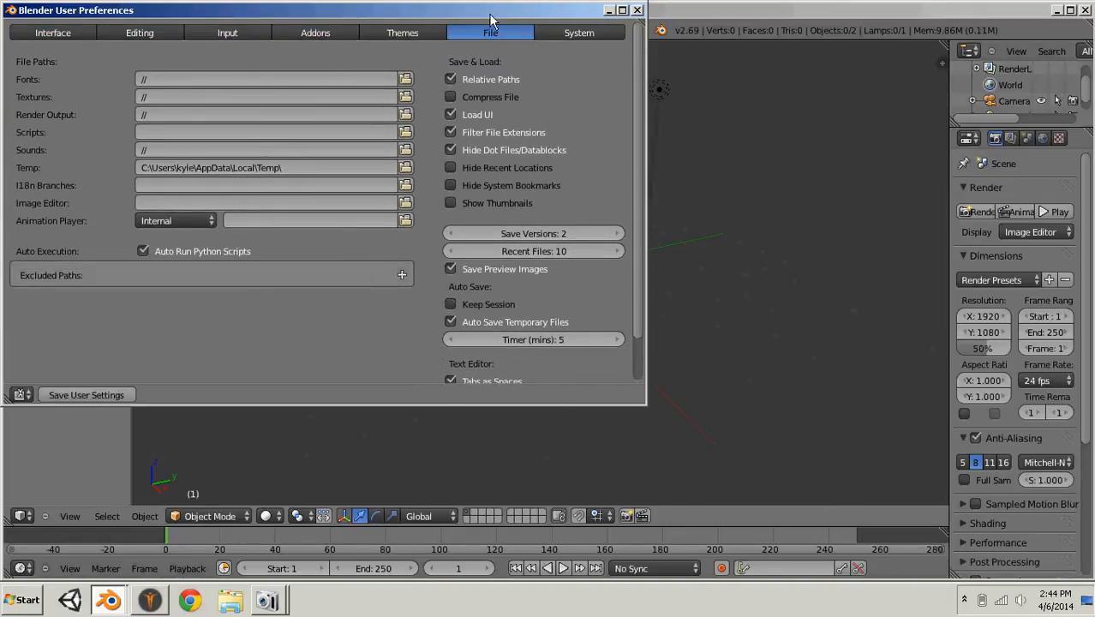
left_click_drag(488, 13, 566, 63)
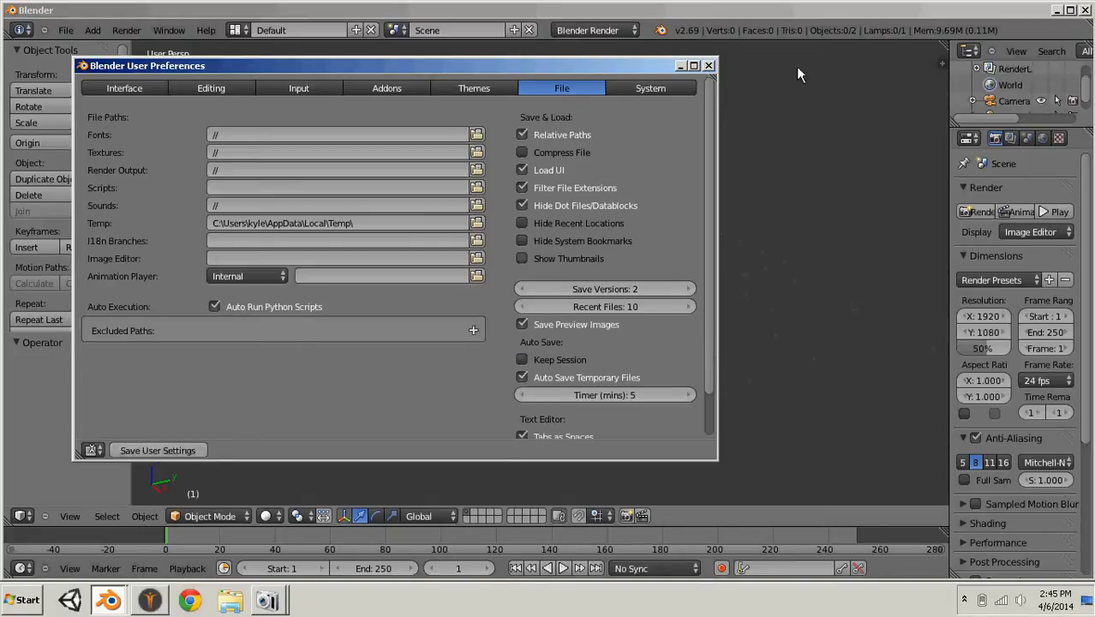
left_click(709, 65)
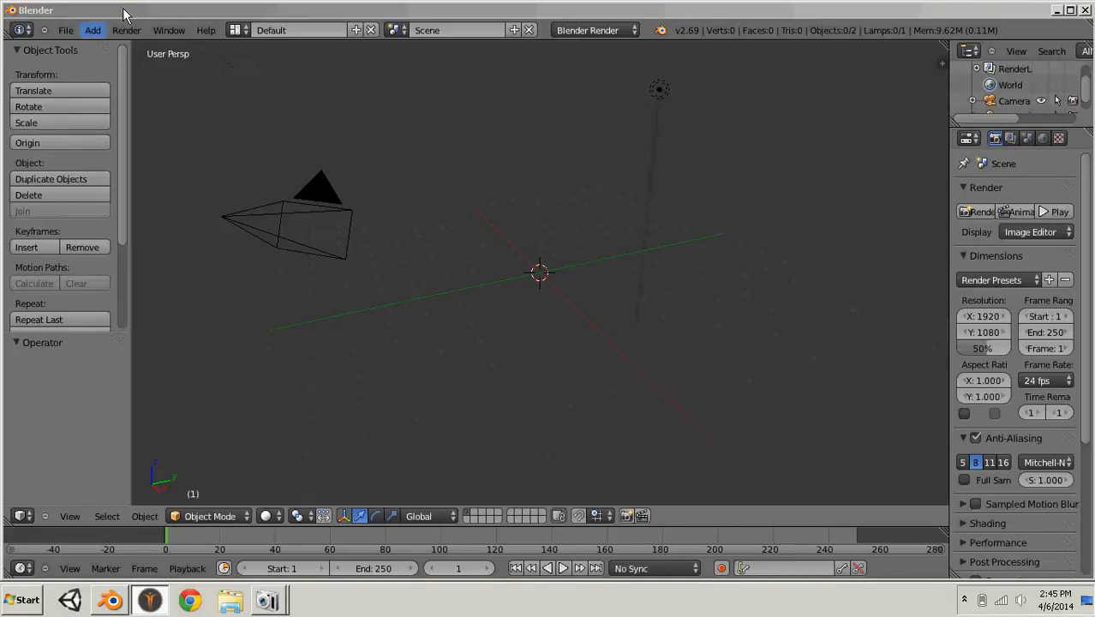
- Import the MakeHuman file UnityTutCharacter_Export.mhx from the makehuman v1 exports folder
left_click(66, 31)
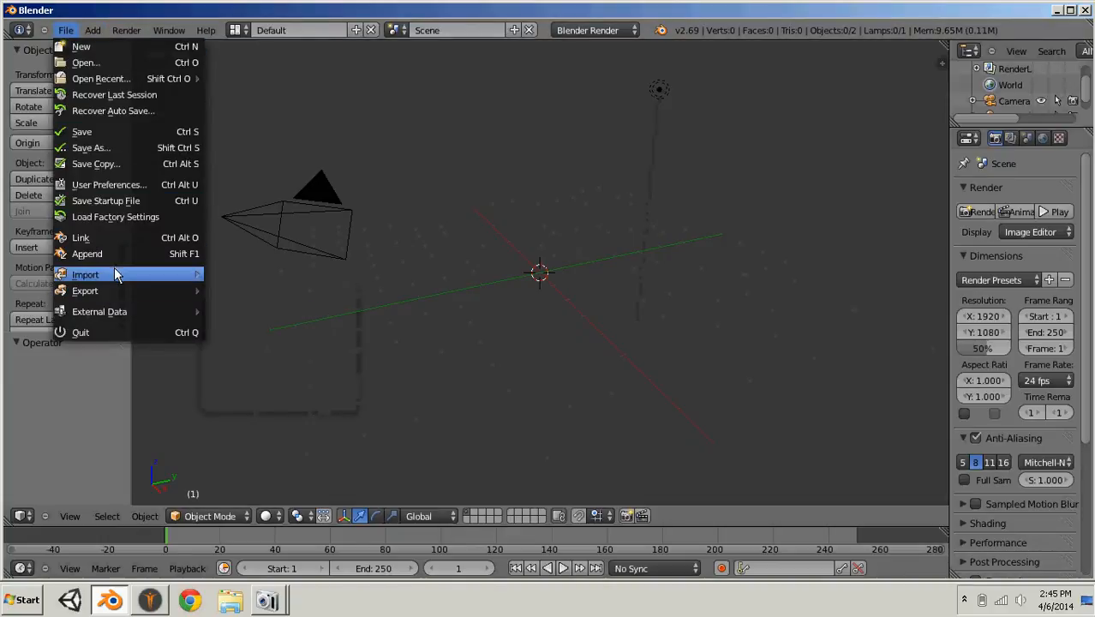
mouse_move(126, 274)
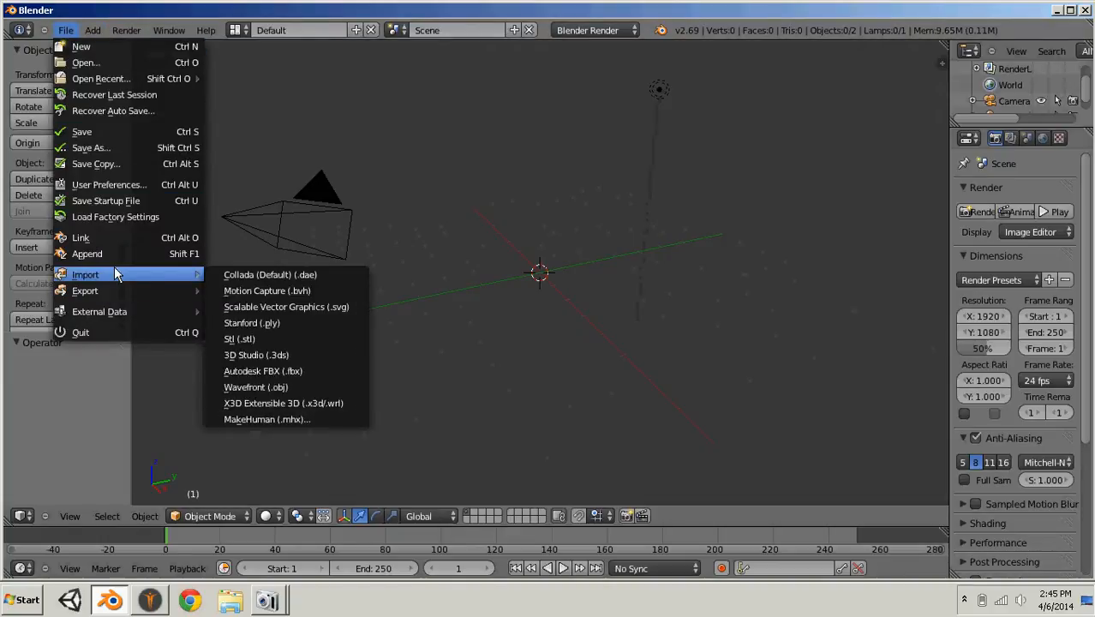
left_click(293, 420)
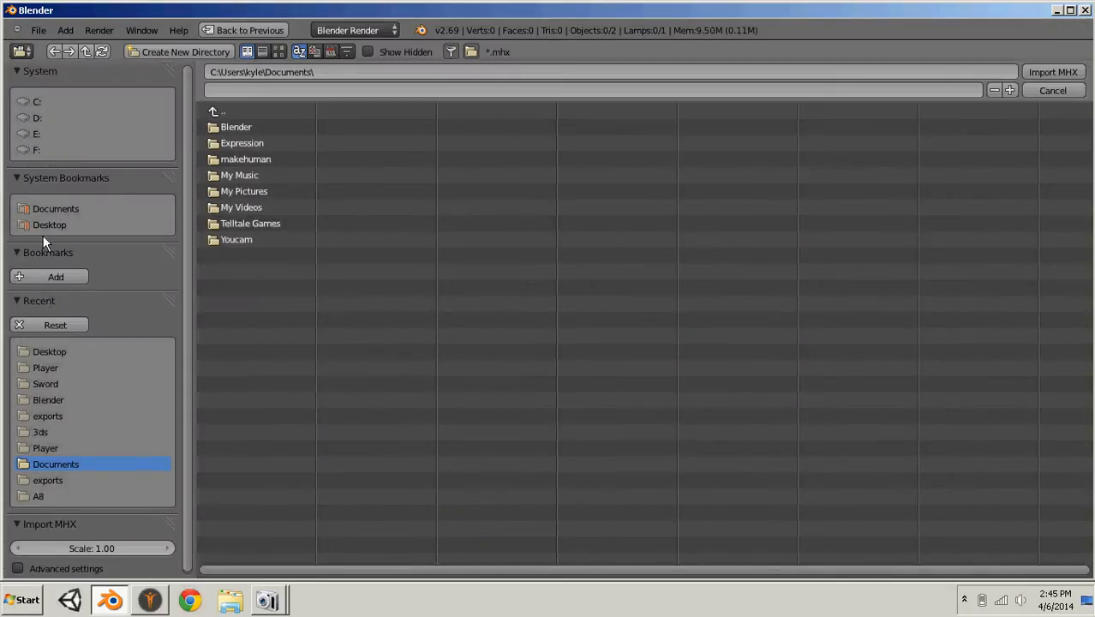
left_click(278, 158)
left_click(252, 127)
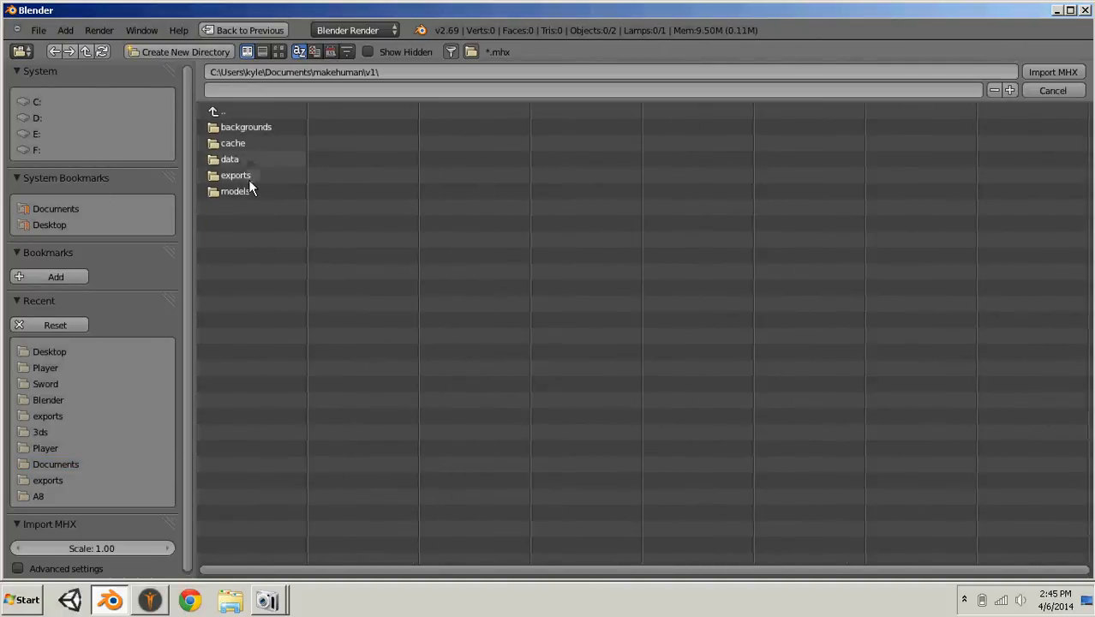
left_click(247, 176)
left_click(258, 146)
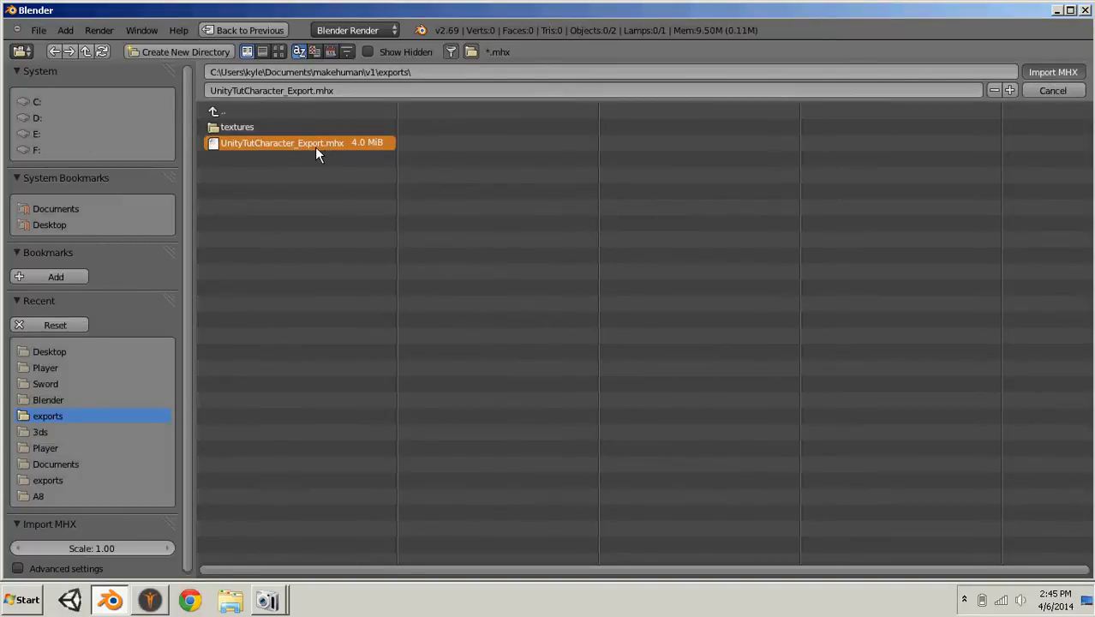
double_click(270, 142)
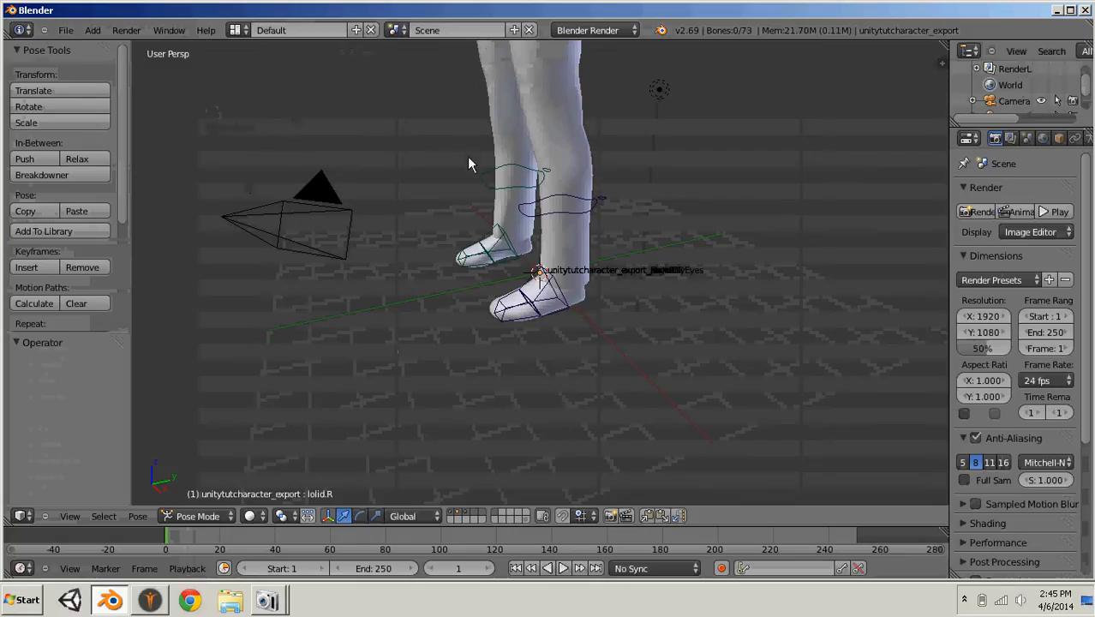
- Turn off the Colors and Shapes display options for the imported character's armature
middle_click_drag(600, 214, 642, 193)
left_click(1071, 120)
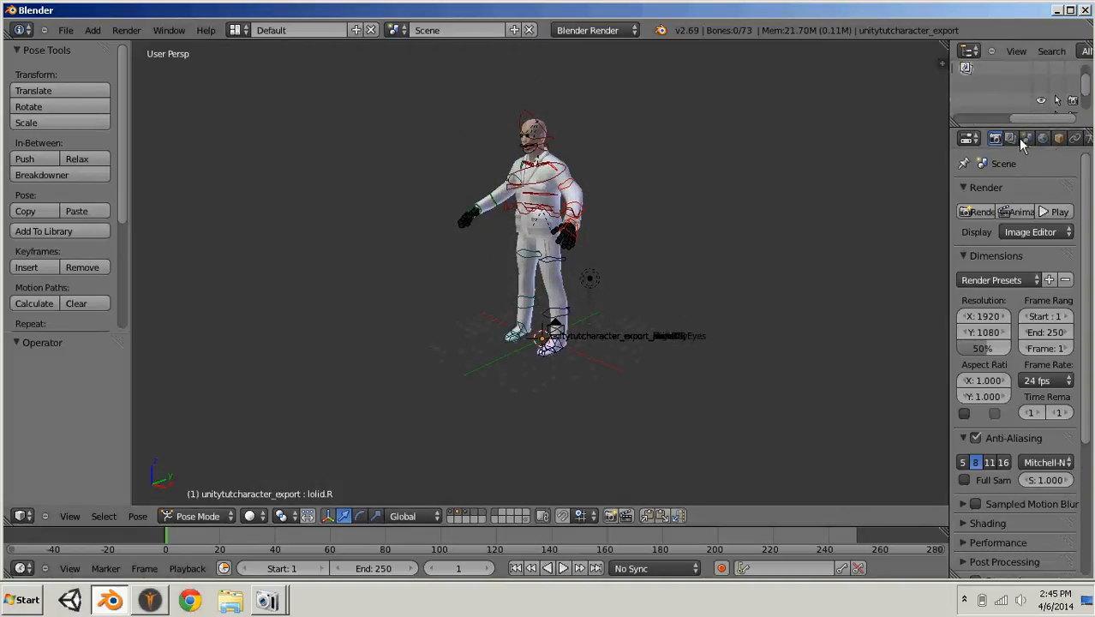
left_click_drag(1024, 120, 949, 121)
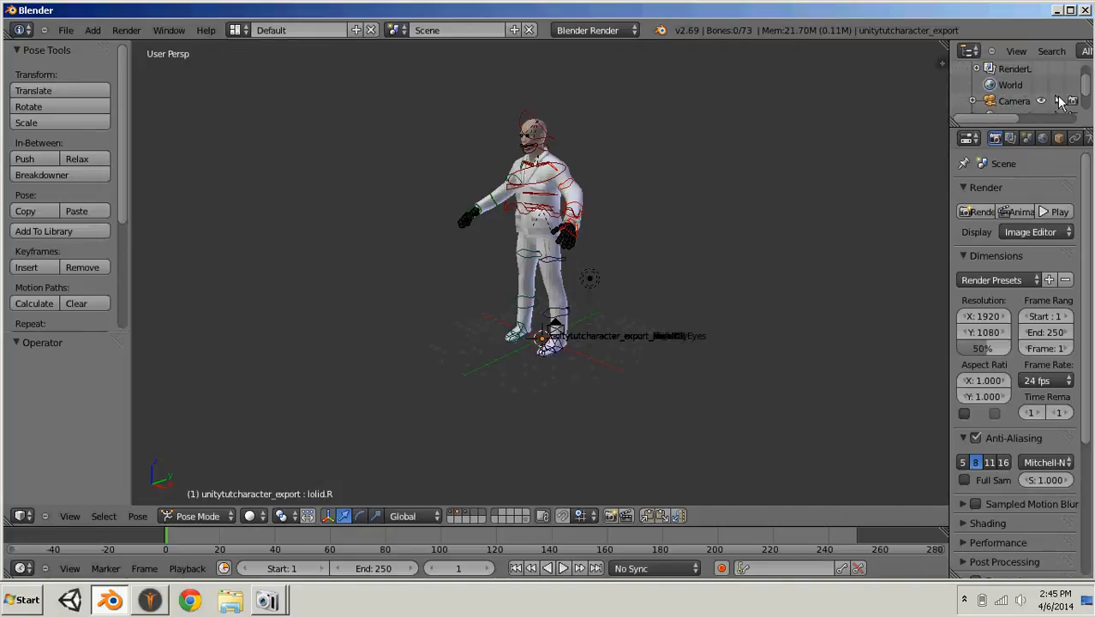
scroll(1009, 147, "down", 5)
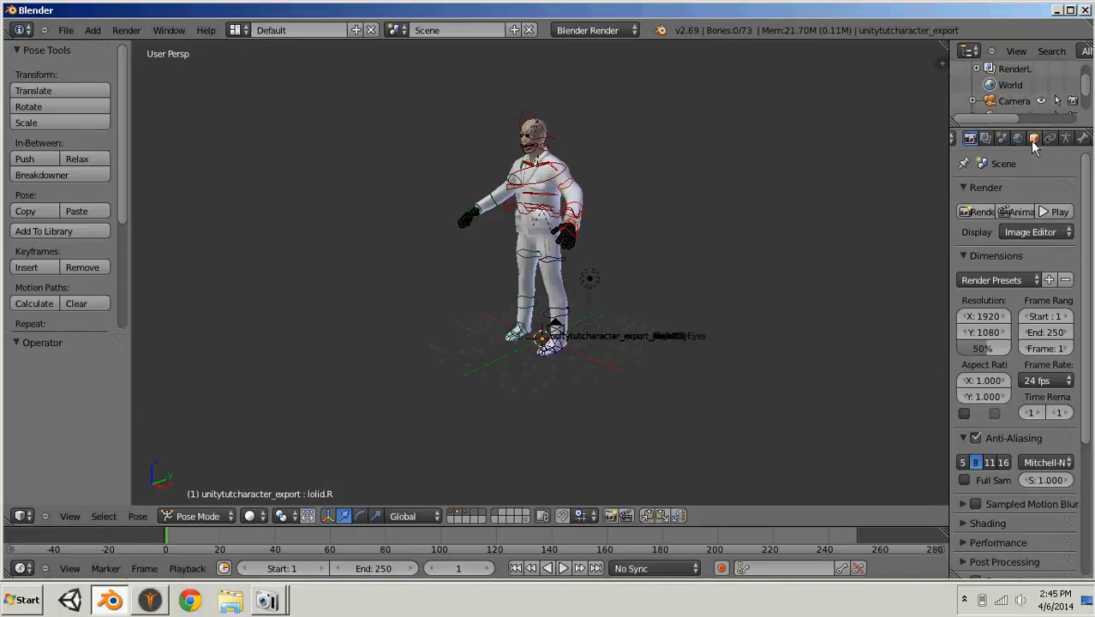
left_click(1041, 138)
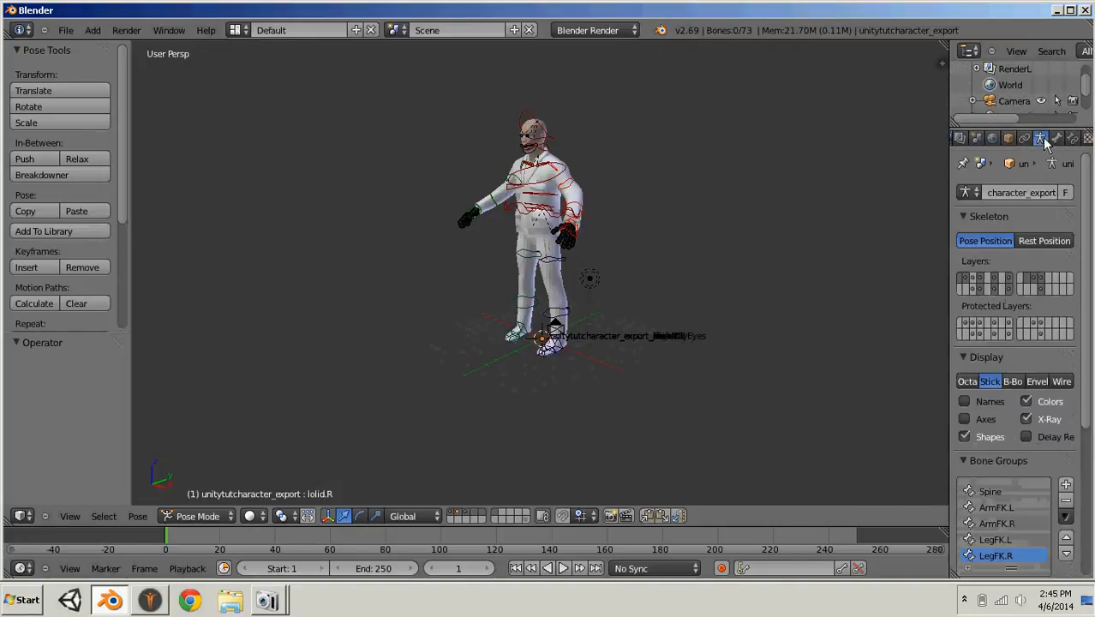
left_click(1025, 401)
left_click(965, 437)
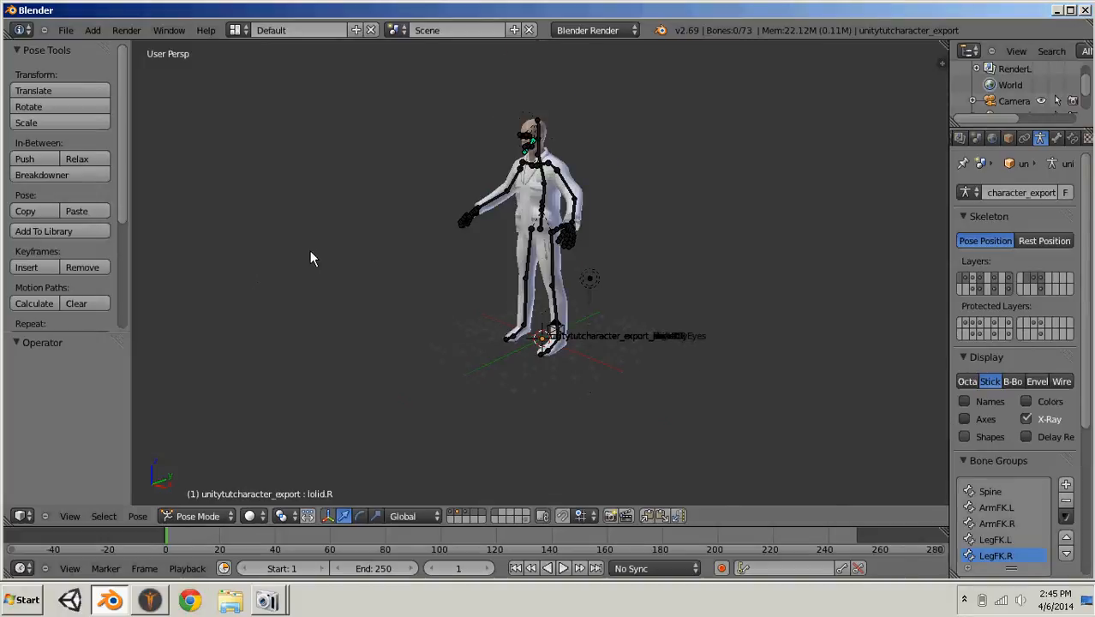
- Switch the 3D manipulator to rotation for posing the character's bones
scroll(566, 321, "up", 8)
scroll(565, 320, "down", 8)
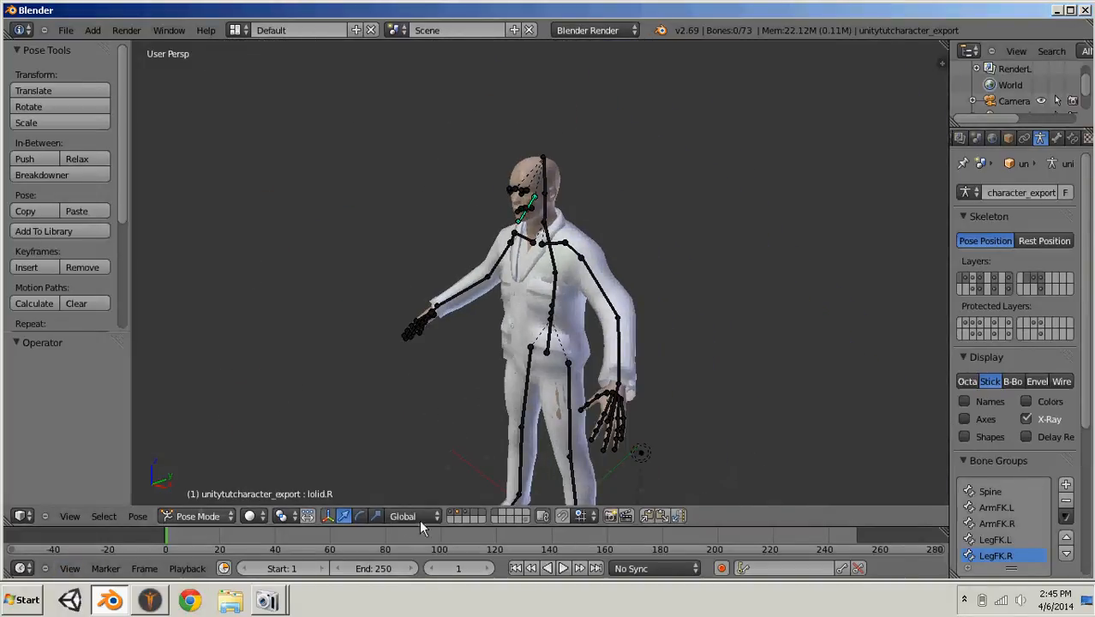
left_click(361, 515)
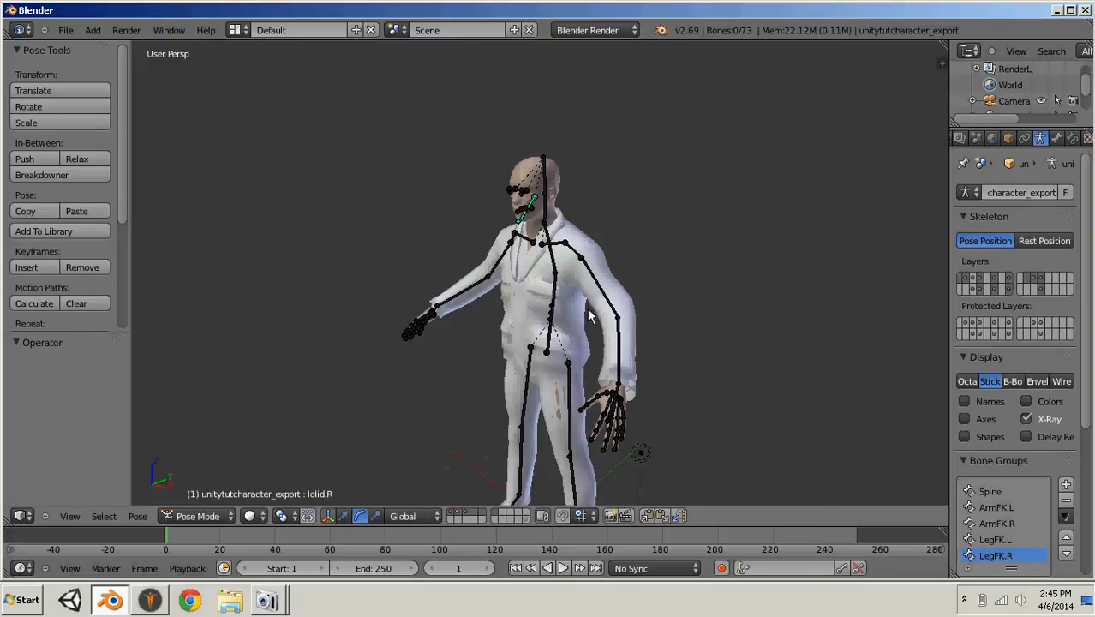
- Lower both upper arms beside the body, rotating the left one about 28° around Y and the right one to match
middle_click_drag(567, 319, 629, 315)
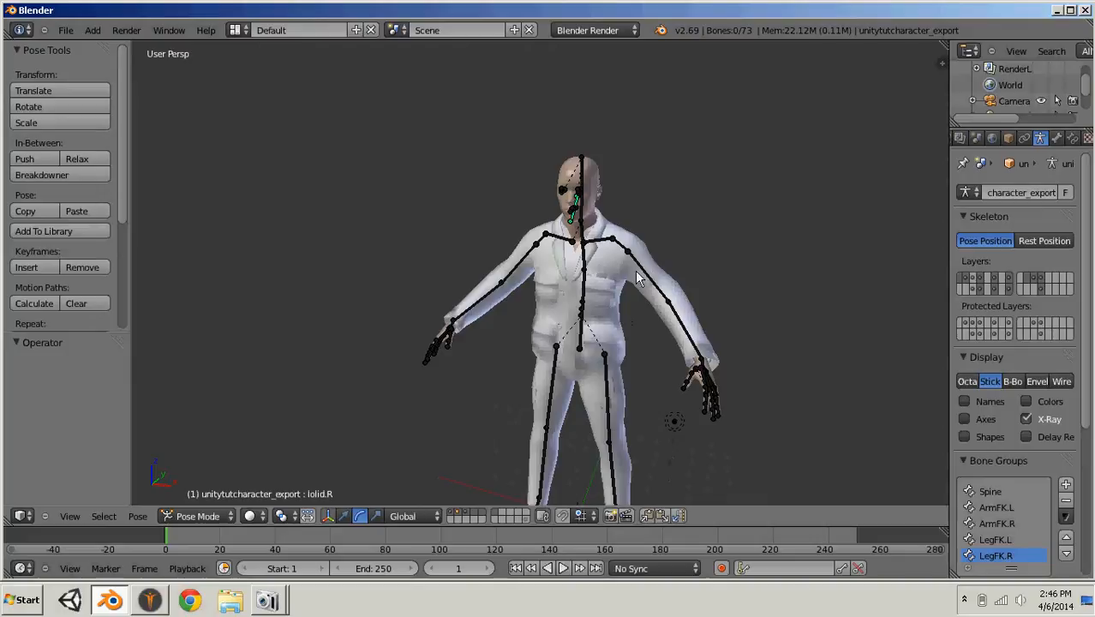
right_click(649, 280)
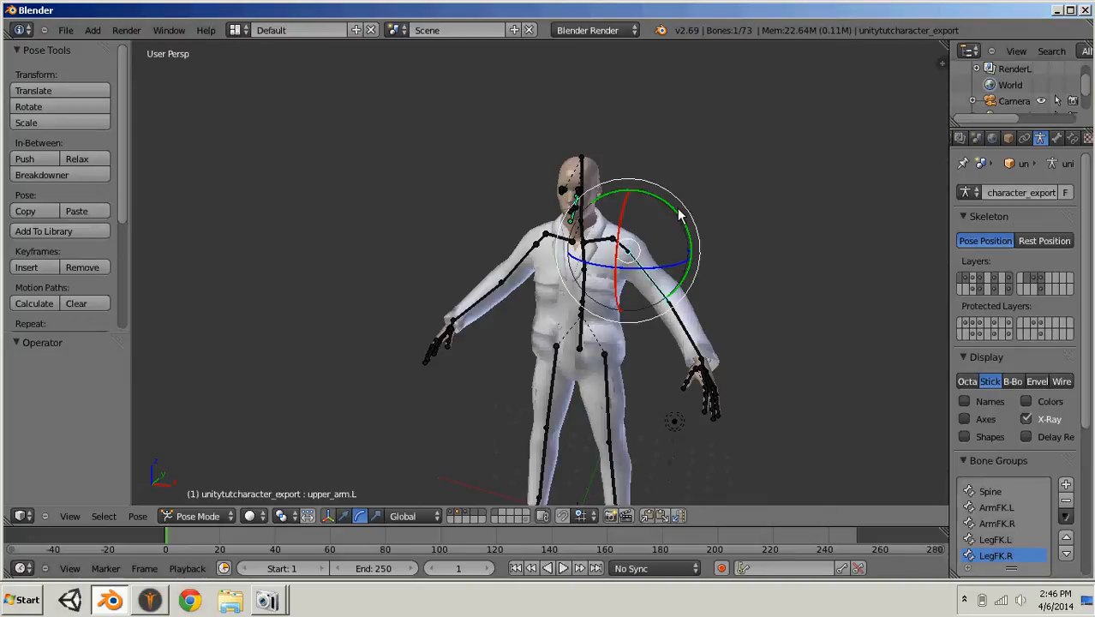
left_click_drag(674, 217, 682, 242)
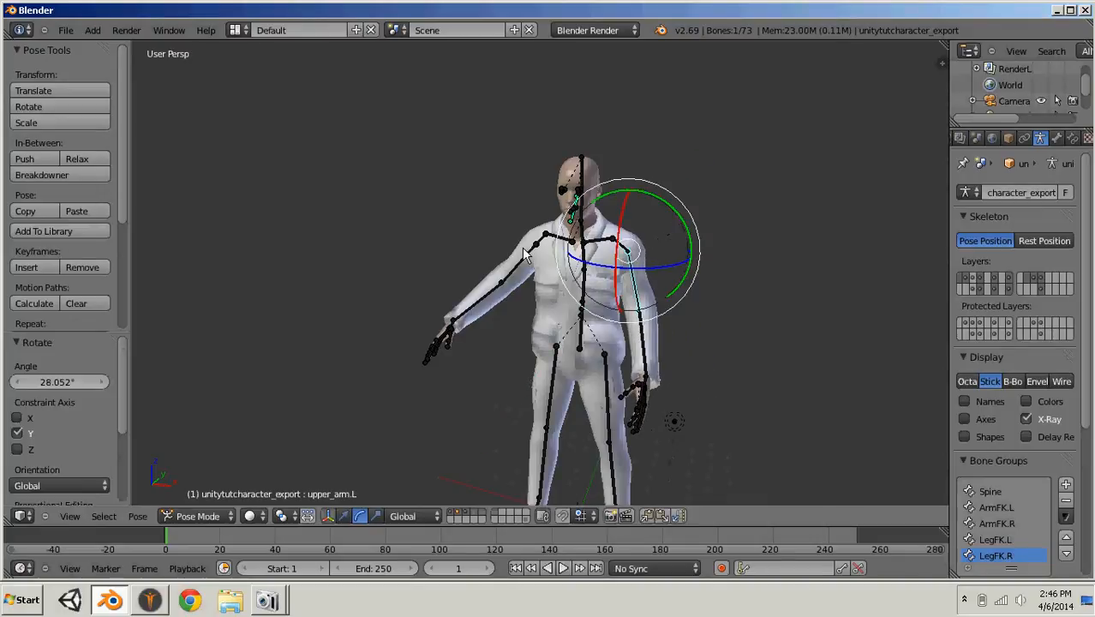
right_click(529, 260)
key("r")
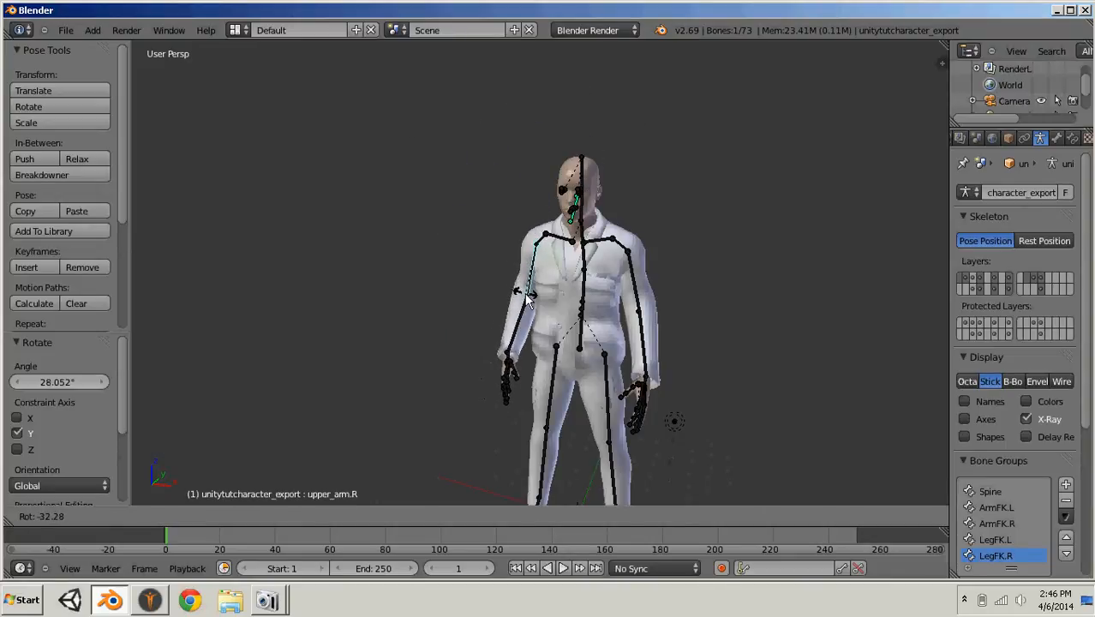
left_click(525, 299)
left_click_drag(587, 212, 589, 216)
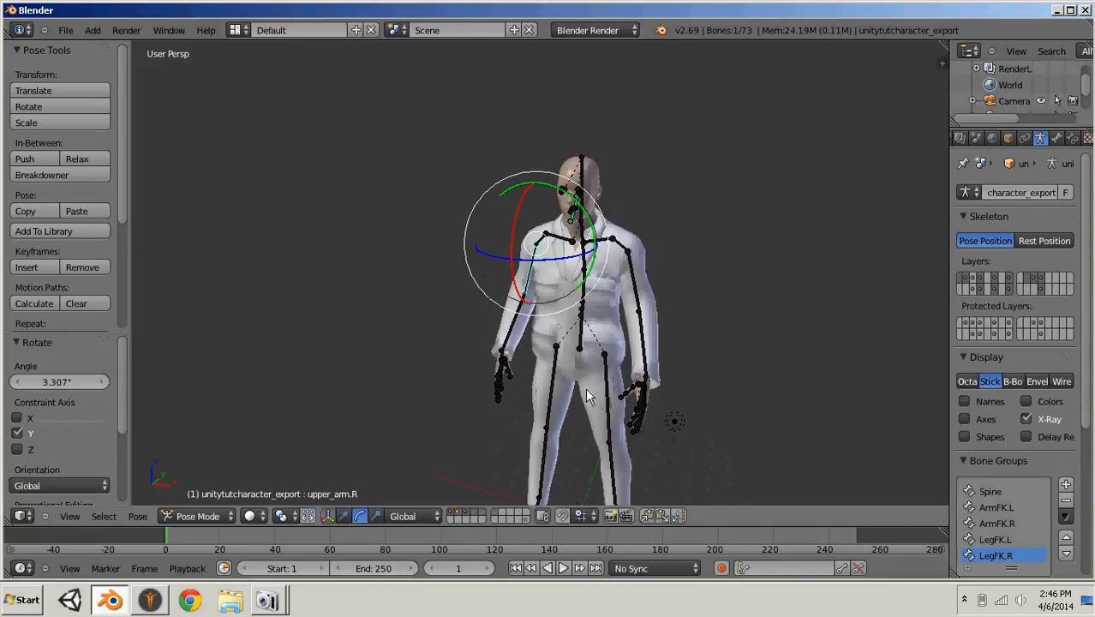
- Straighten the legs around Y, rotating the left thigh about 8° and then -4.7°, and the right thigh about -2.4°
right_click(607, 390)
left_click_drag(653, 315, 649, 327)
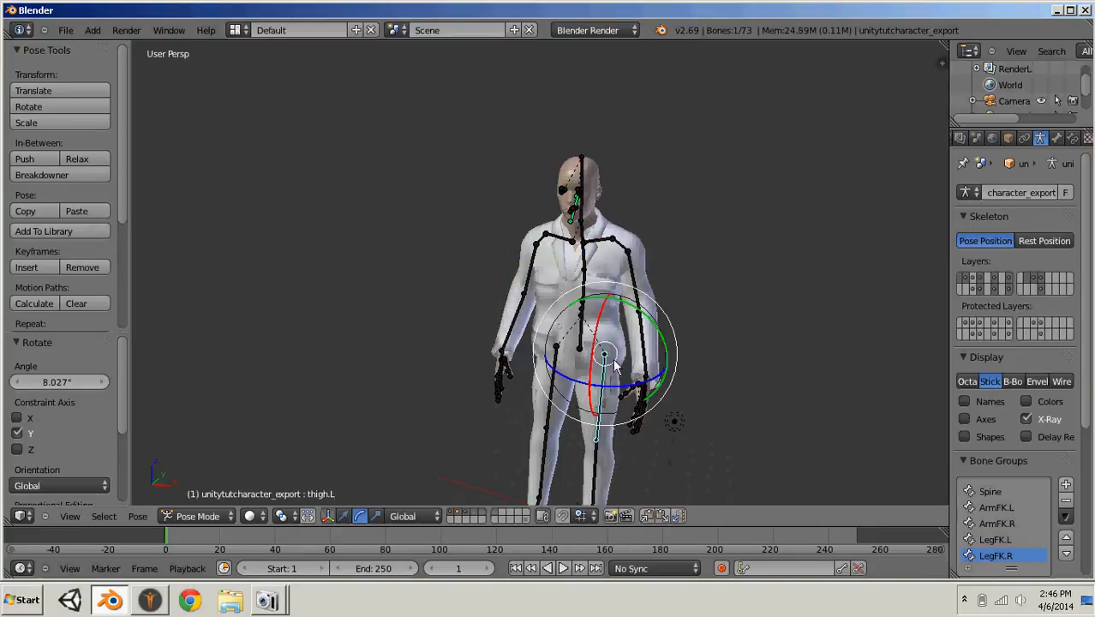
right_click(557, 400)
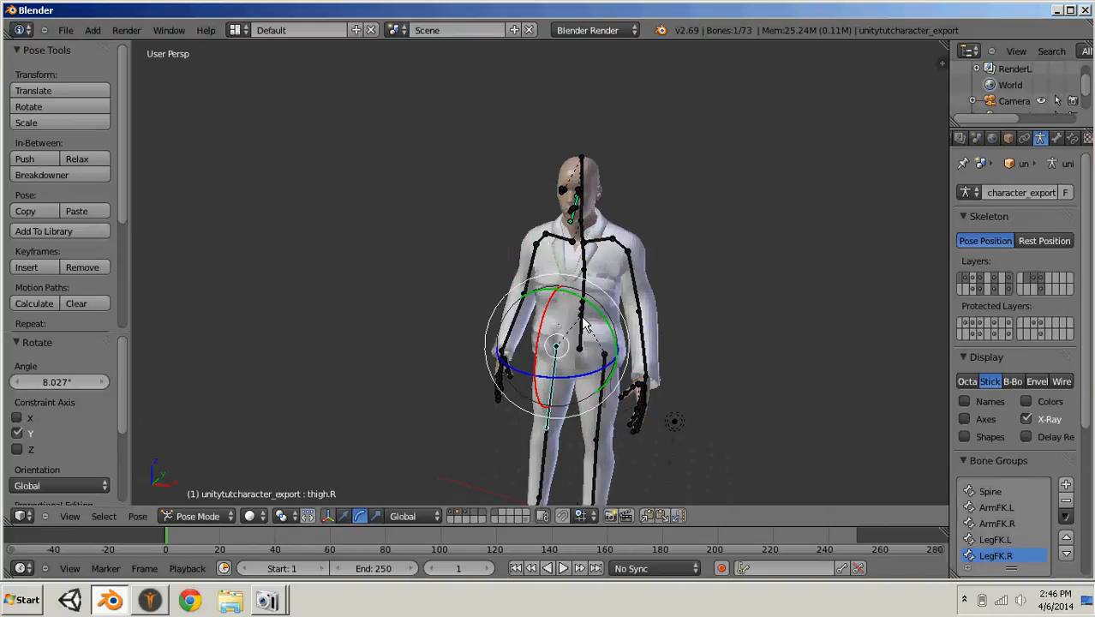
left_click_drag(594, 313, 616, 333)
scroll(619, 334, "down", 2)
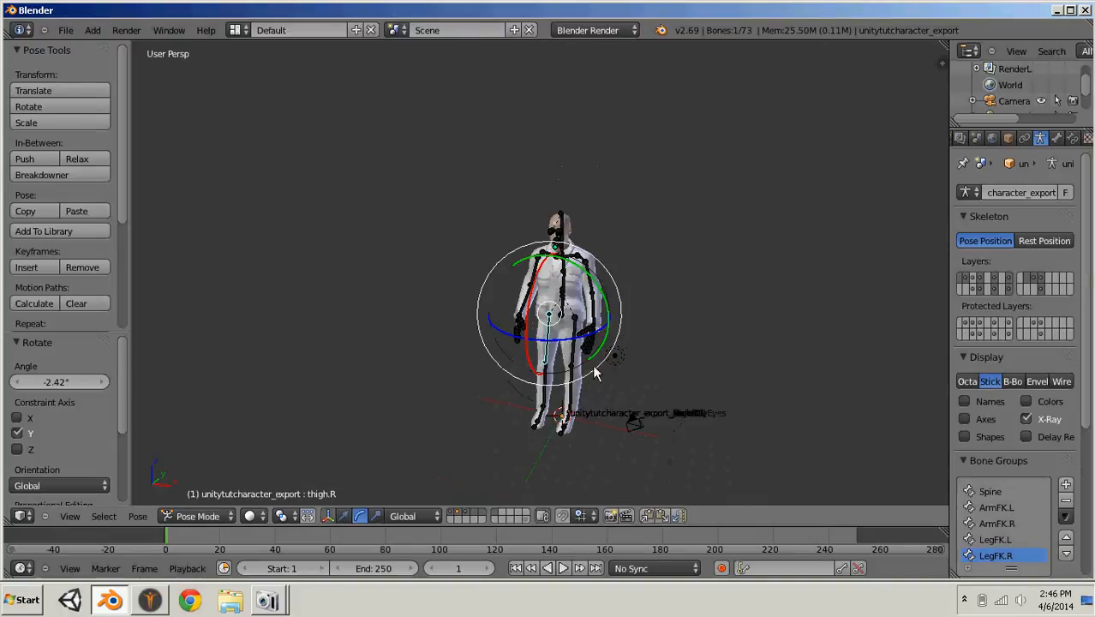
right_click(573, 360)
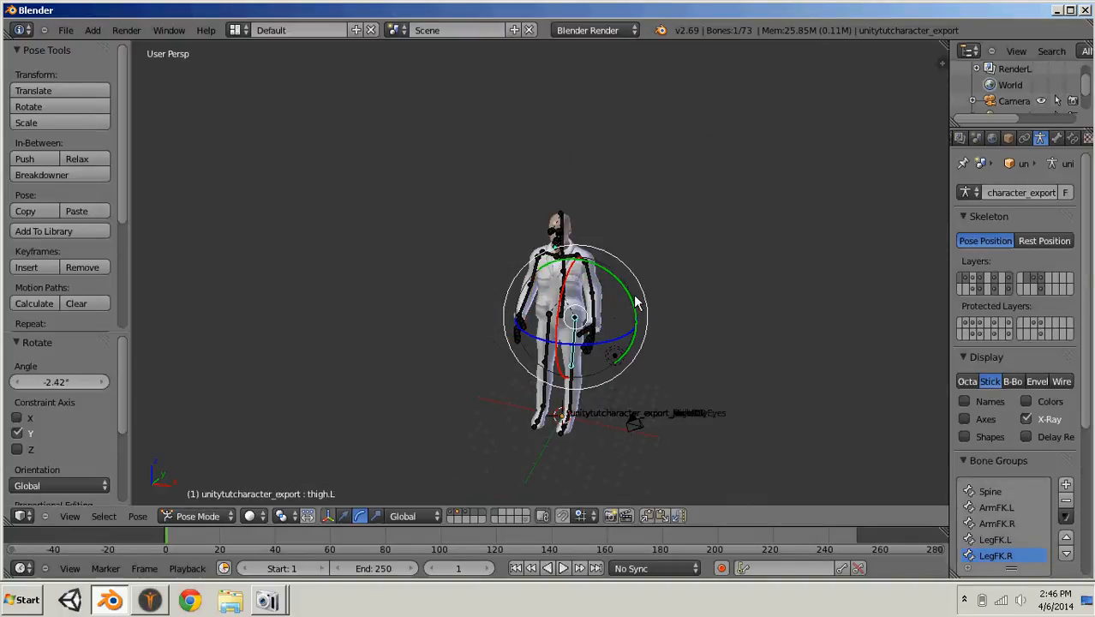
mouse_move(636, 302)
left_mouse_down()
mouse_move(631, 291)
mouse_move(634, 310)
left_mouse_up()
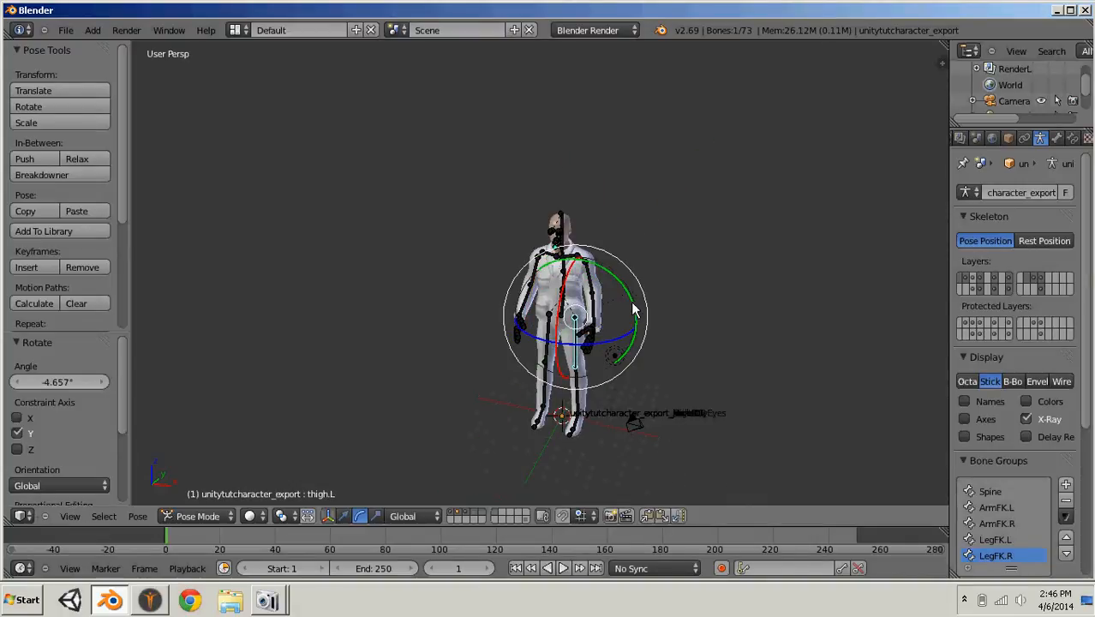
middle_click_drag(634, 310, 630, 256)
scroll(553, 351, "up", 6)
scroll(553, 352, "down", 5)
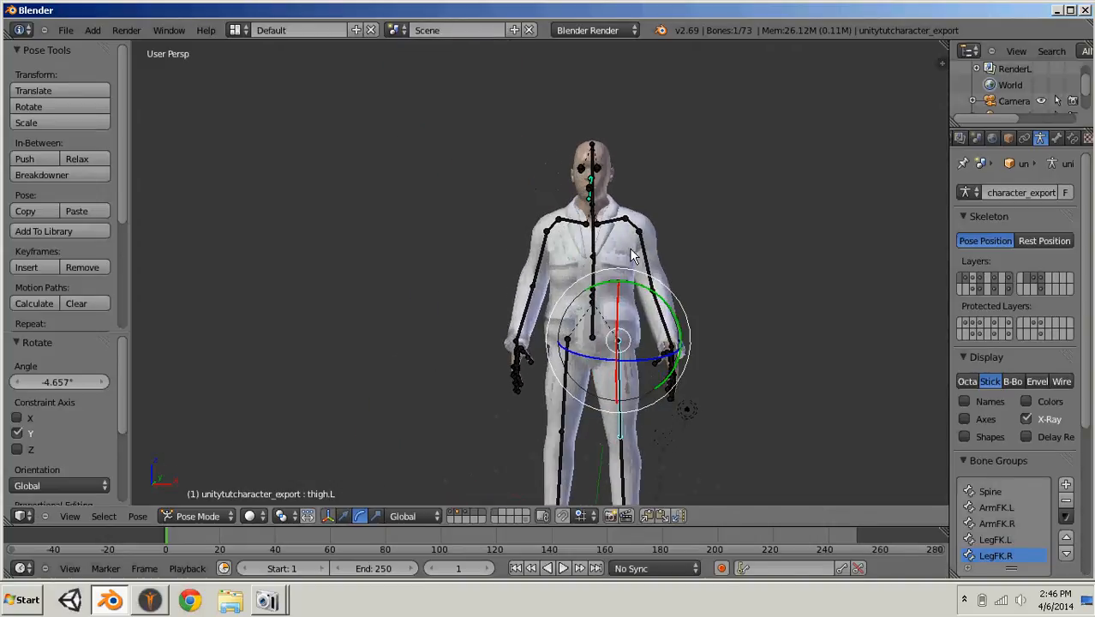
- Rotate the neck bone about -34.5° around the X axis to tilt the head back
scroll(632, 255, "down", 1)
right_click(531, 307)
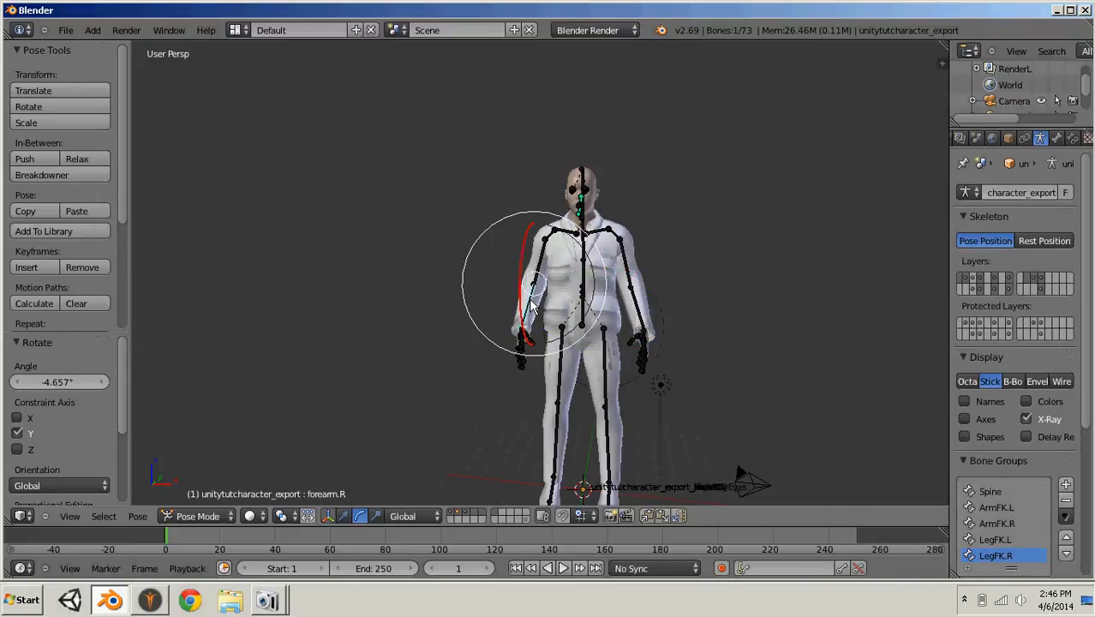
middle_click_drag(660, 302, 506, 240)
scroll(493, 215, "up", 6)
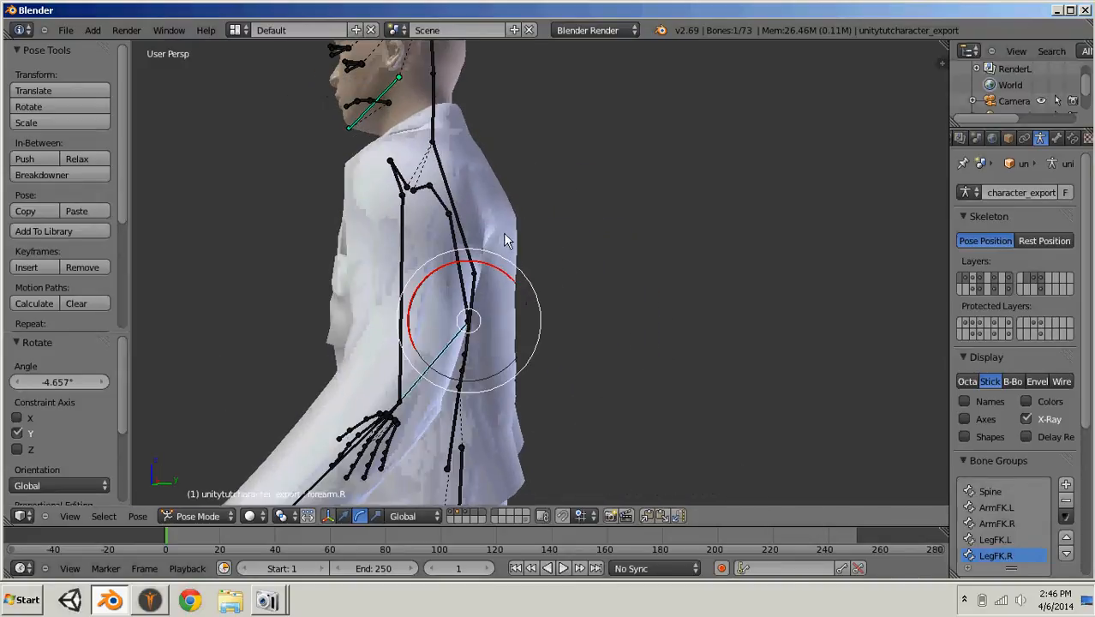
right_click(437, 142)
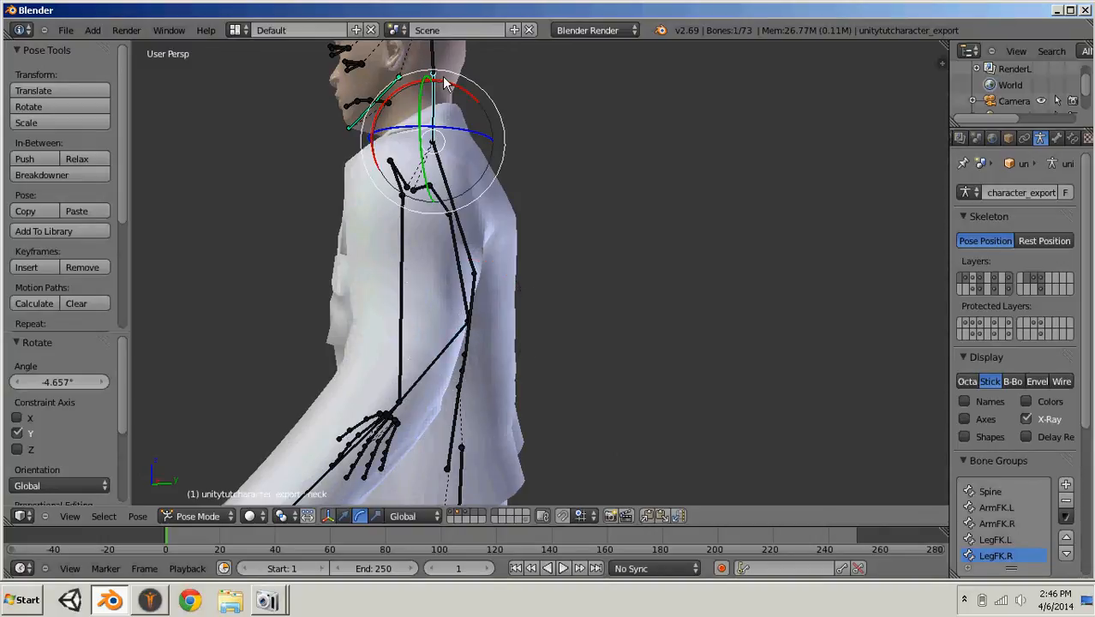
left_click_drag(446, 94, 458, 121)
scroll(311, 237, "down", 5)
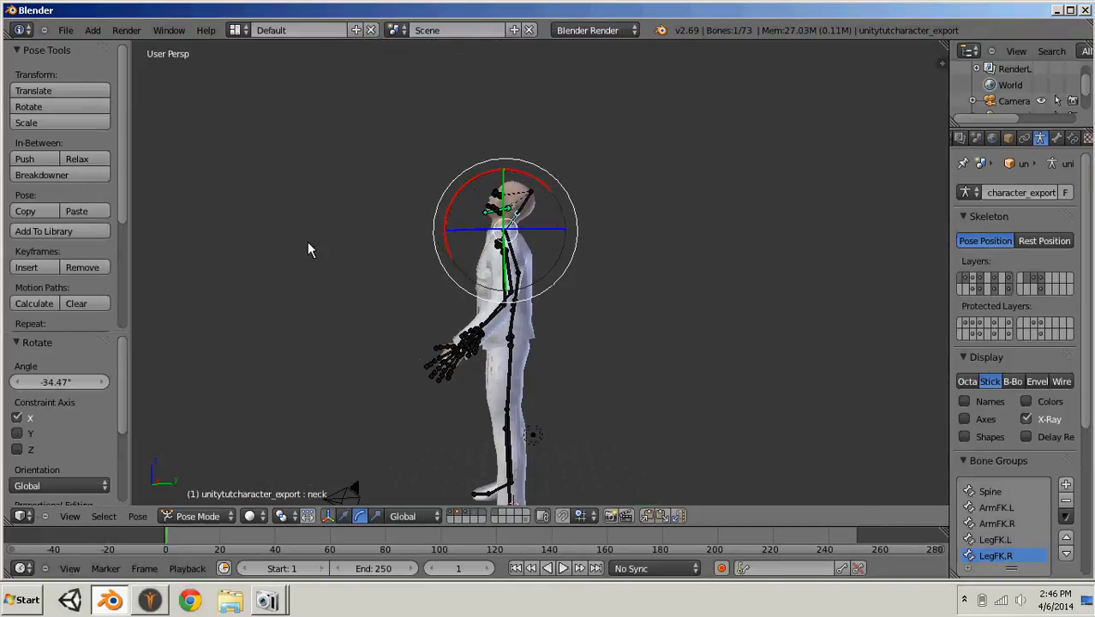
- Select all bones and insert a LocRot keyframe for the standing pose at frame 1
middle_click_drag(307, 241, 542, 237)
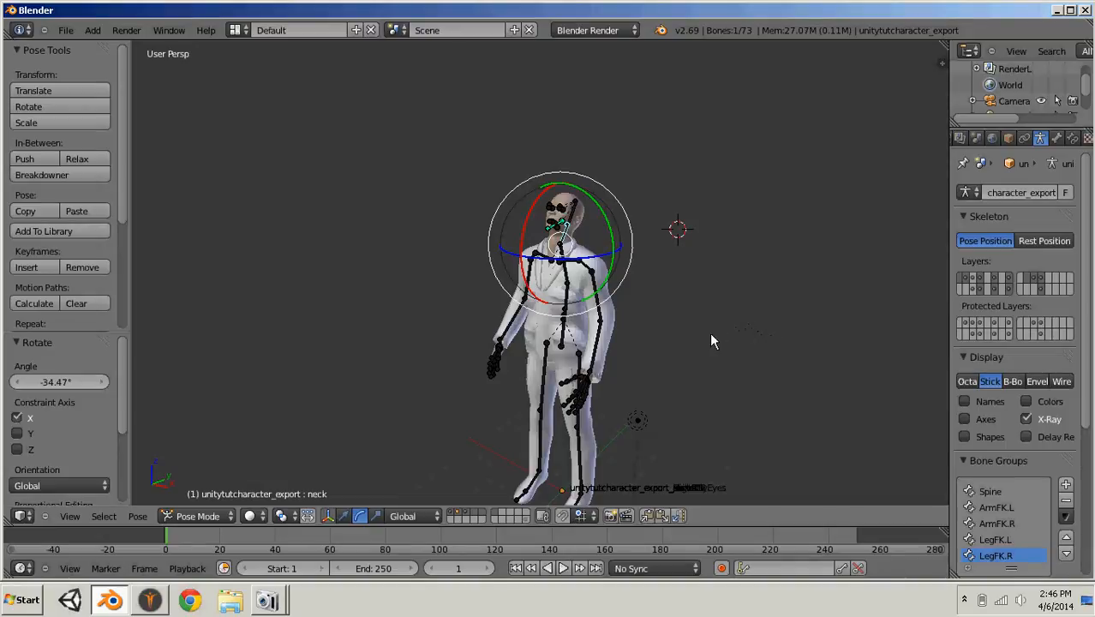
middle_click_drag(707, 345, 628, 370)
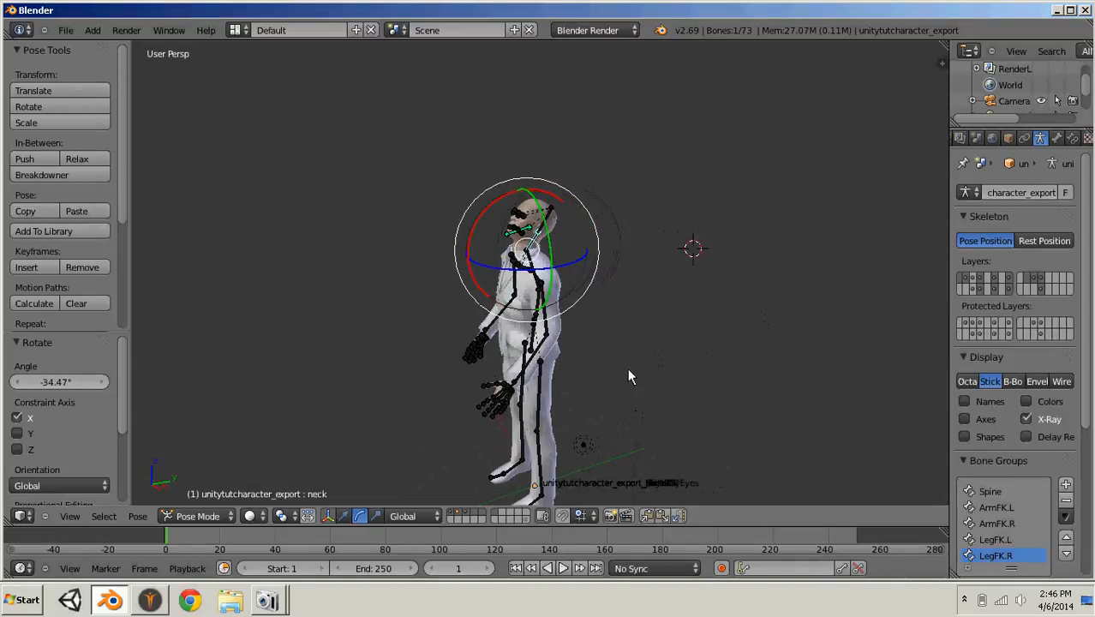
key("a")
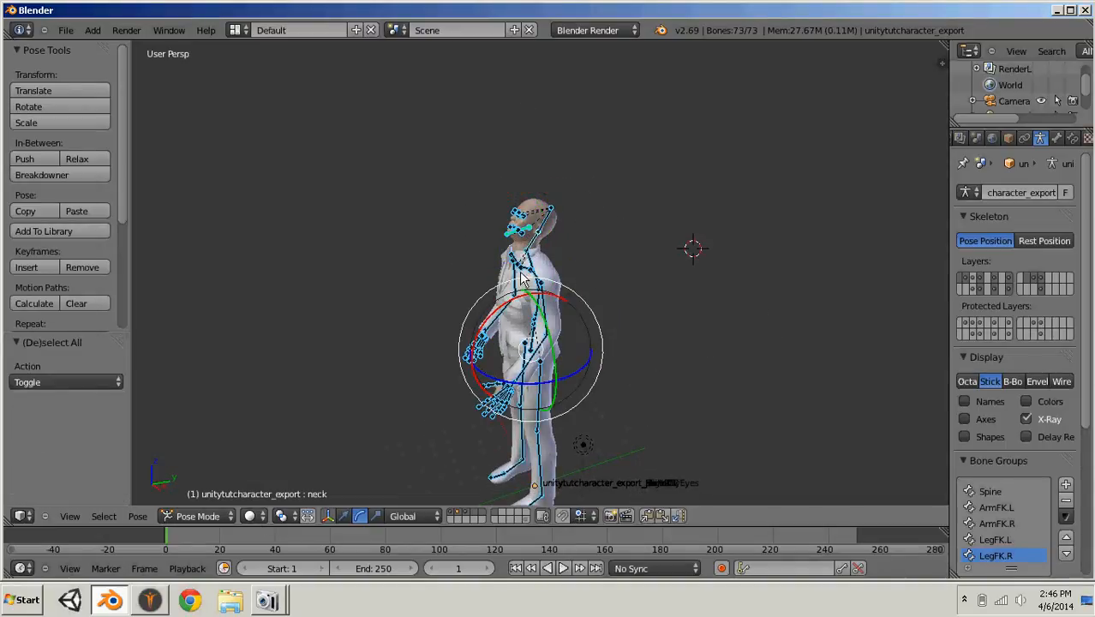
key("i")
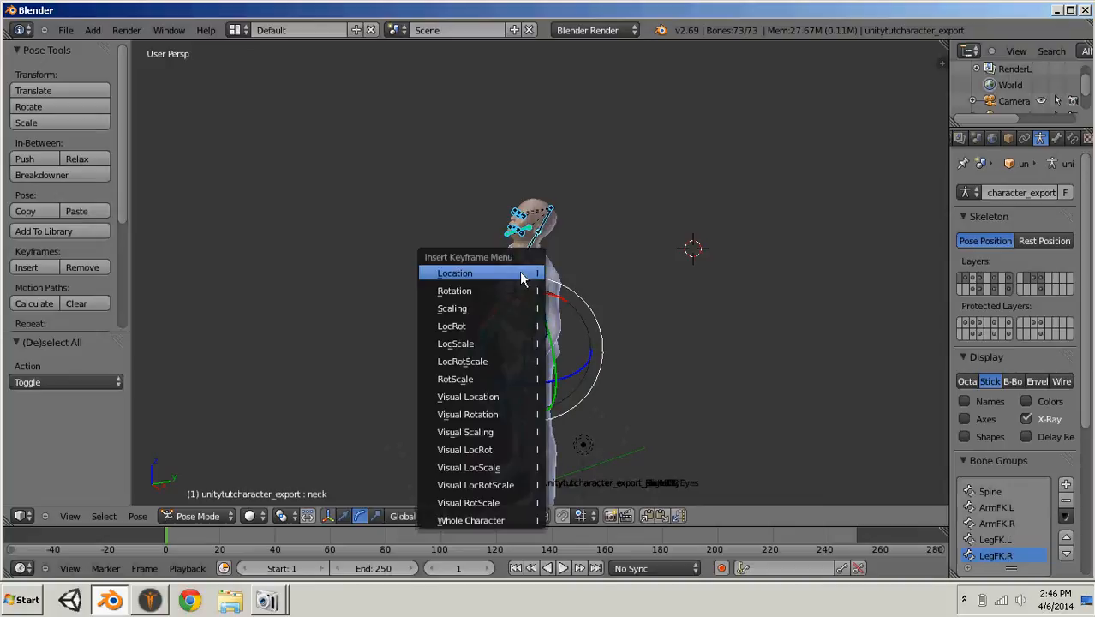
left_click(491, 326)
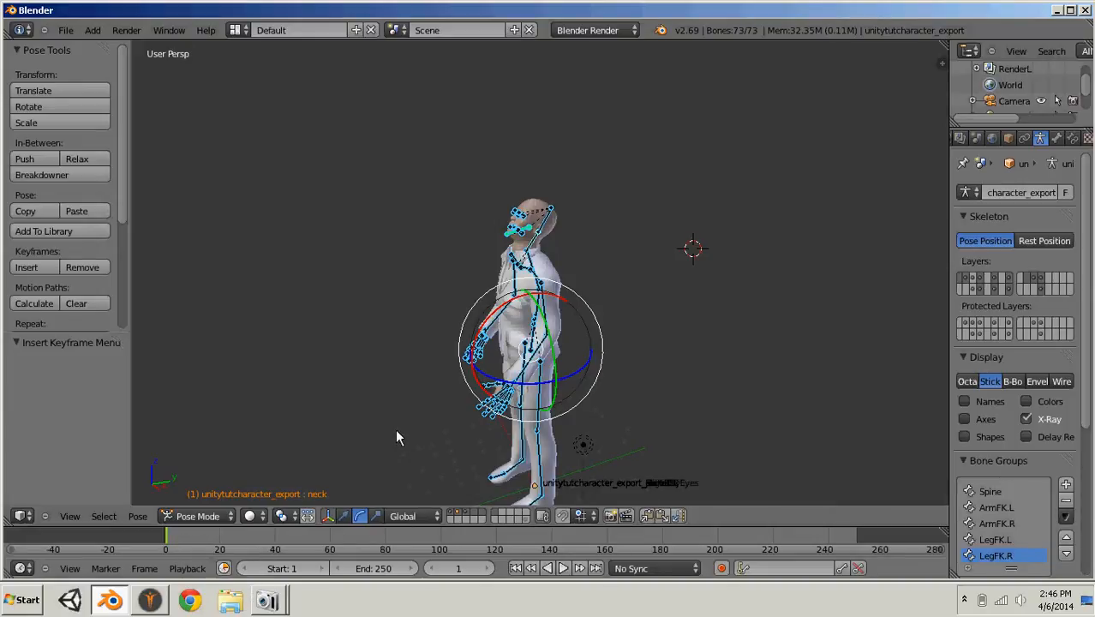
- At frame 9, swing the arms in opposite directions around X, rotating the left upper arm about -24.6° and the right about 39.7°
left_click(194, 538)
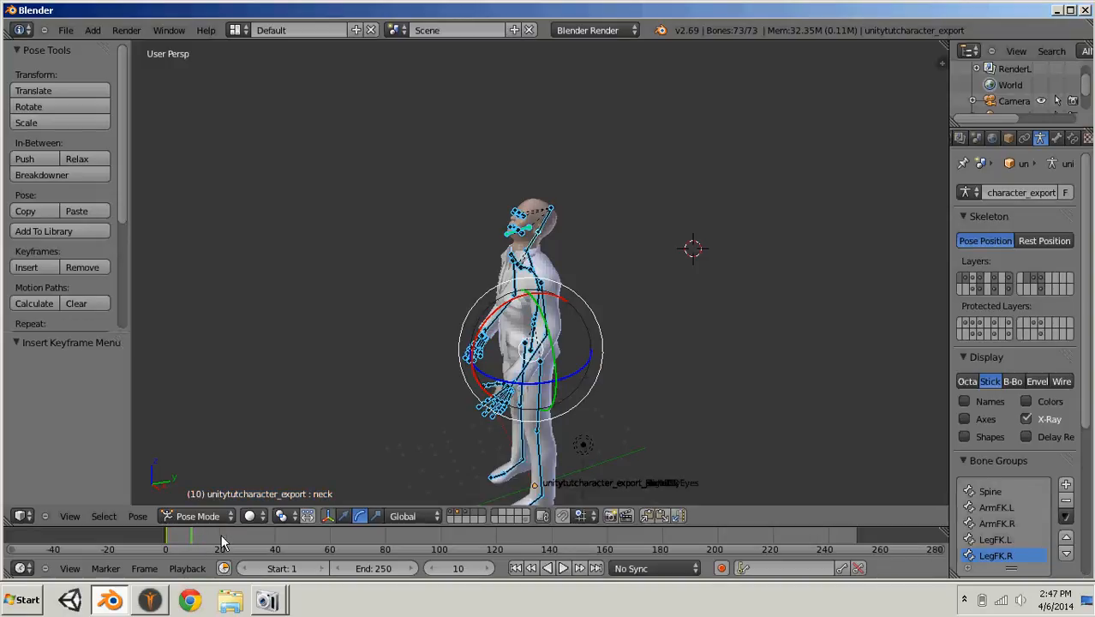
key("Left")
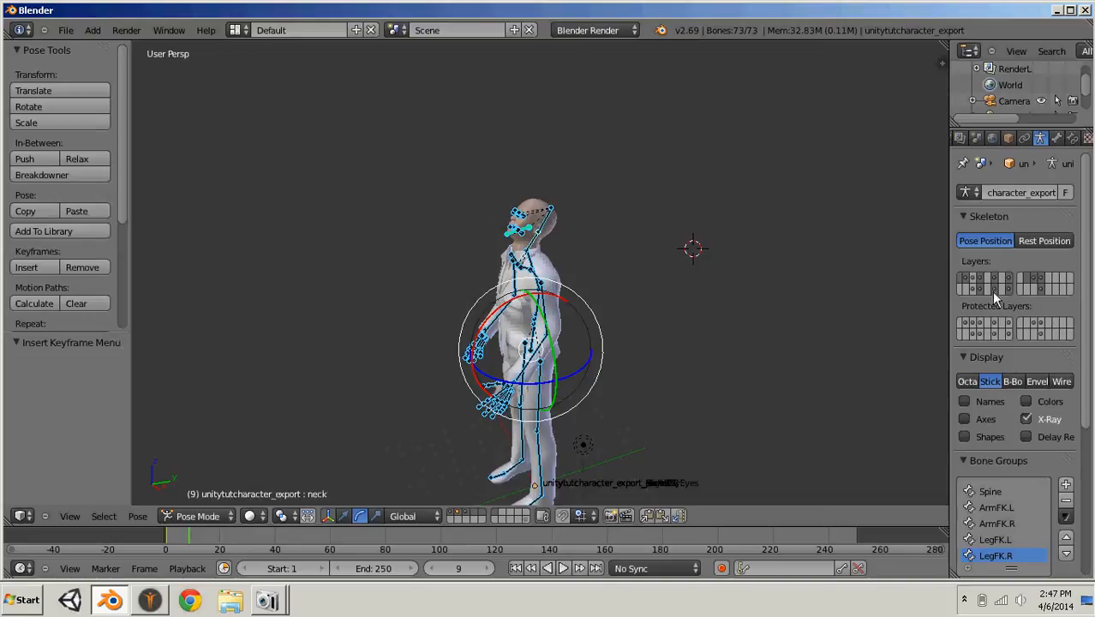
key("a")
middle_click_drag(673, 327, 692, 366)
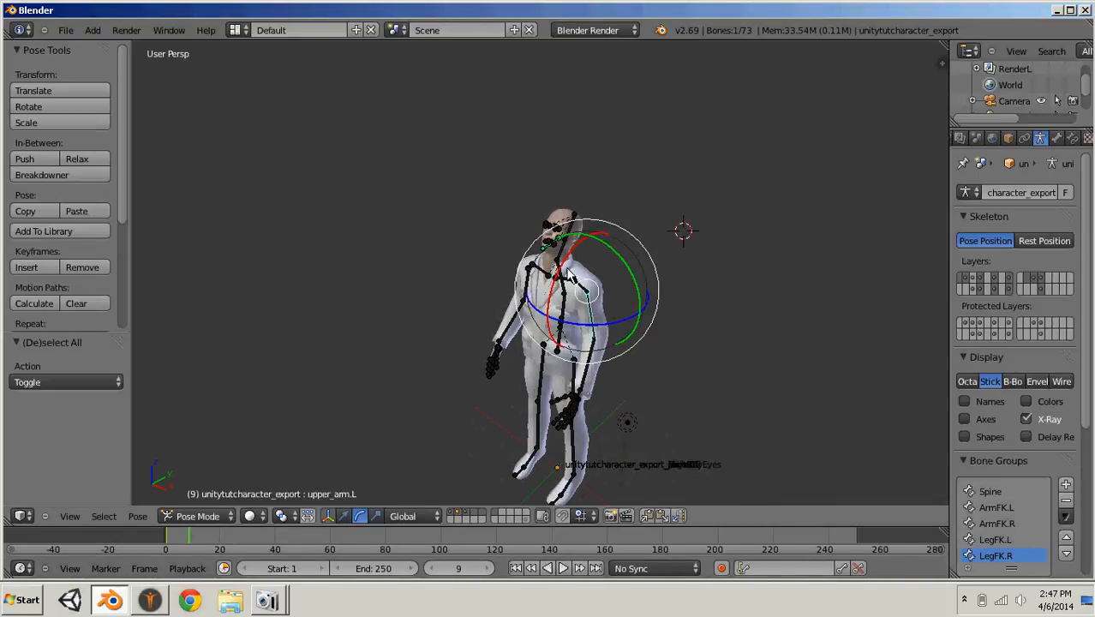
left_click_drag(565, 274, 484, 325)
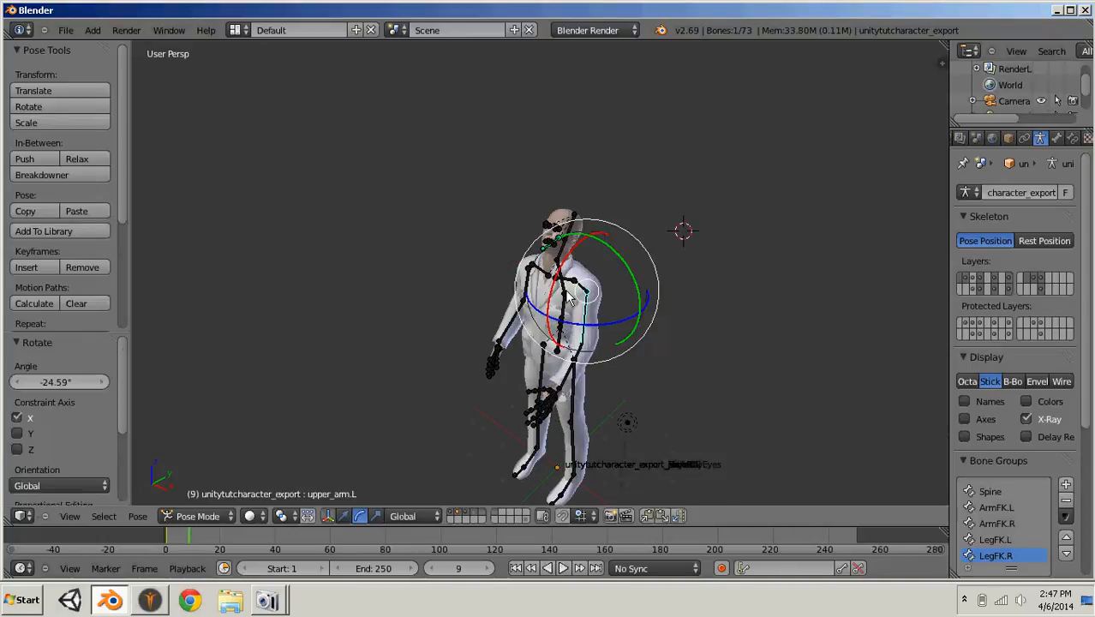
middle_click_drag(483, 326, 588, 255)
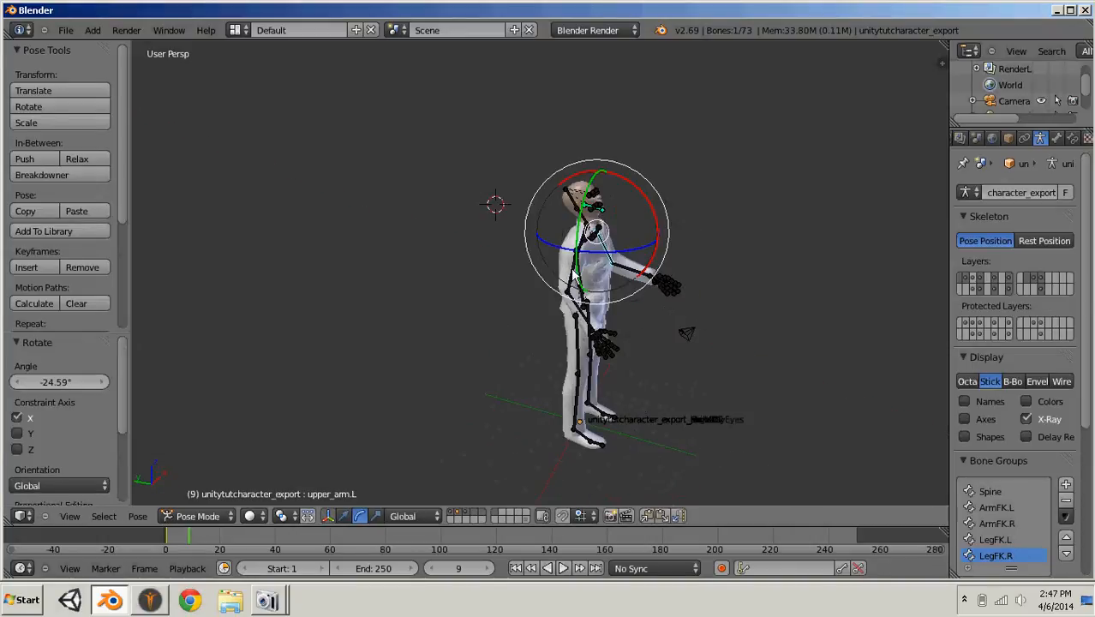
left_click_drag(620, 215, 629, 252)
middle_click_drag(629, 252, 551, 396)
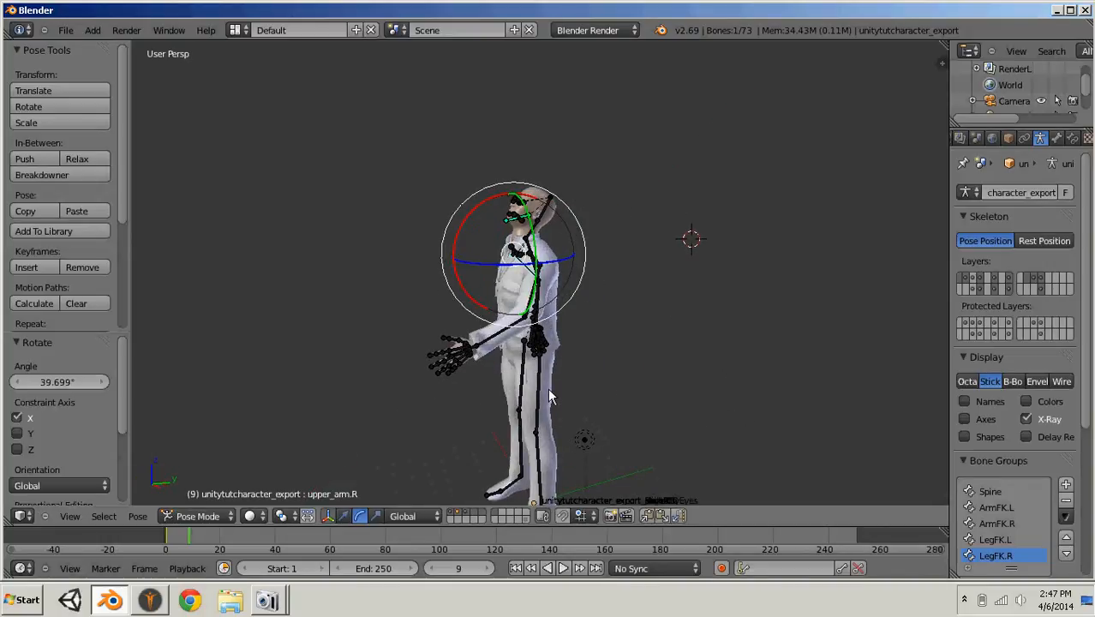
- Swing the left thigh forward around X by about -16.4° and then a further -6° for the stride
right_click(540, 393)
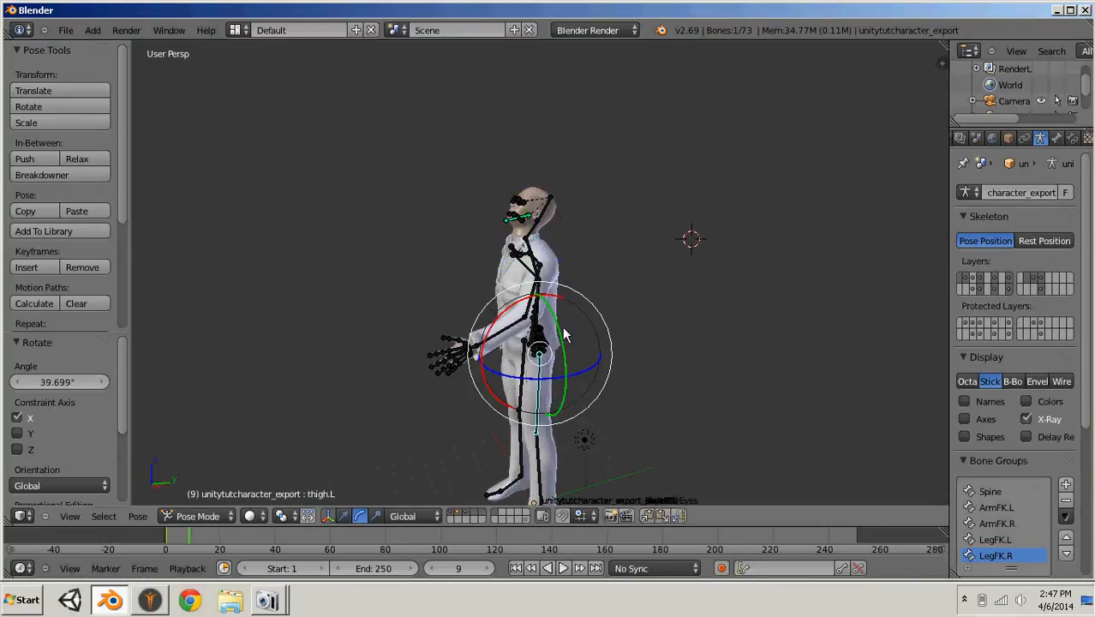
left_click_drag(493, 332, 504, 317)
left_click(504, 317)
scroll(700, 335, "down", 3)
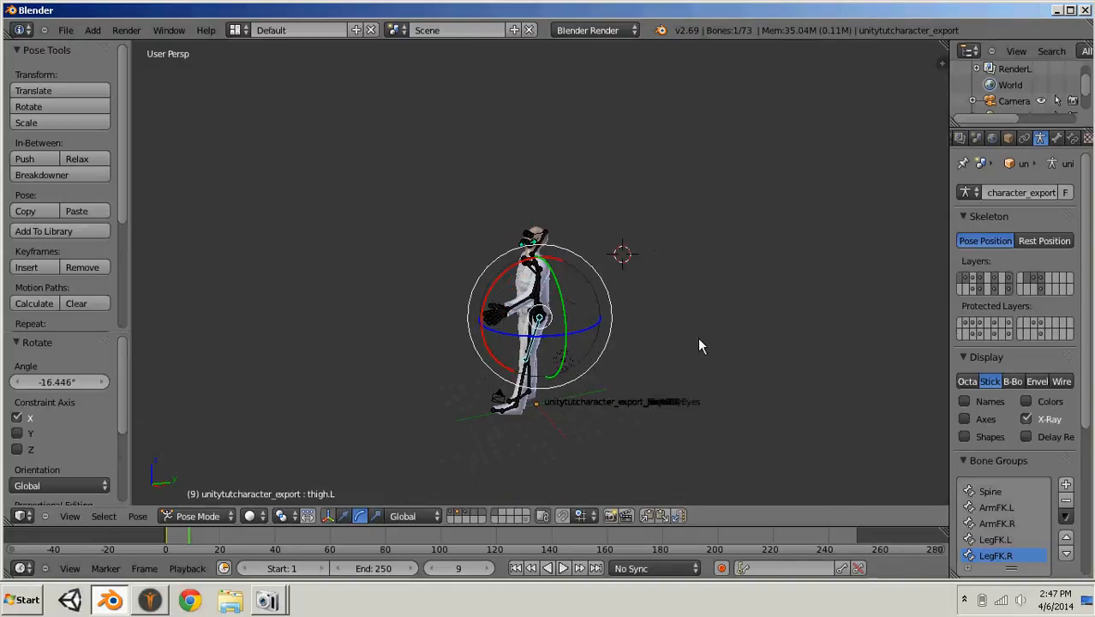
middle_click_drag(698, 336, 589, 281)
mouse_move(579, 336)
middle_mouse_down()
mouse_move(697, 365)
mouse_move(569, 339)
mouse_move(578, 341)
middle_mouse_up()
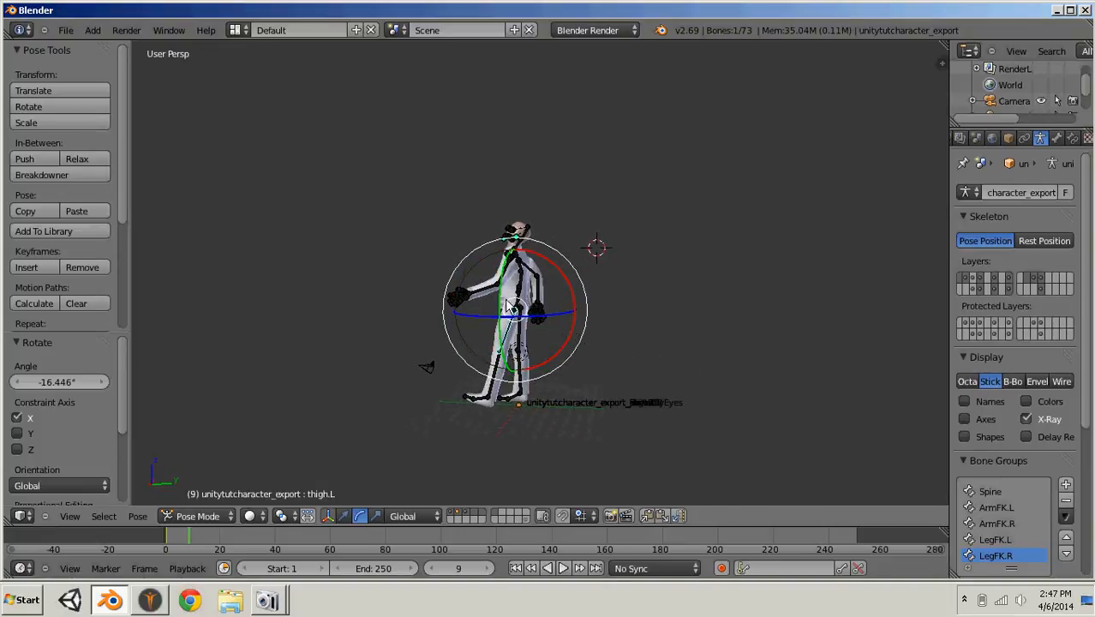
left_click_drag(561, 280, 562, 285)
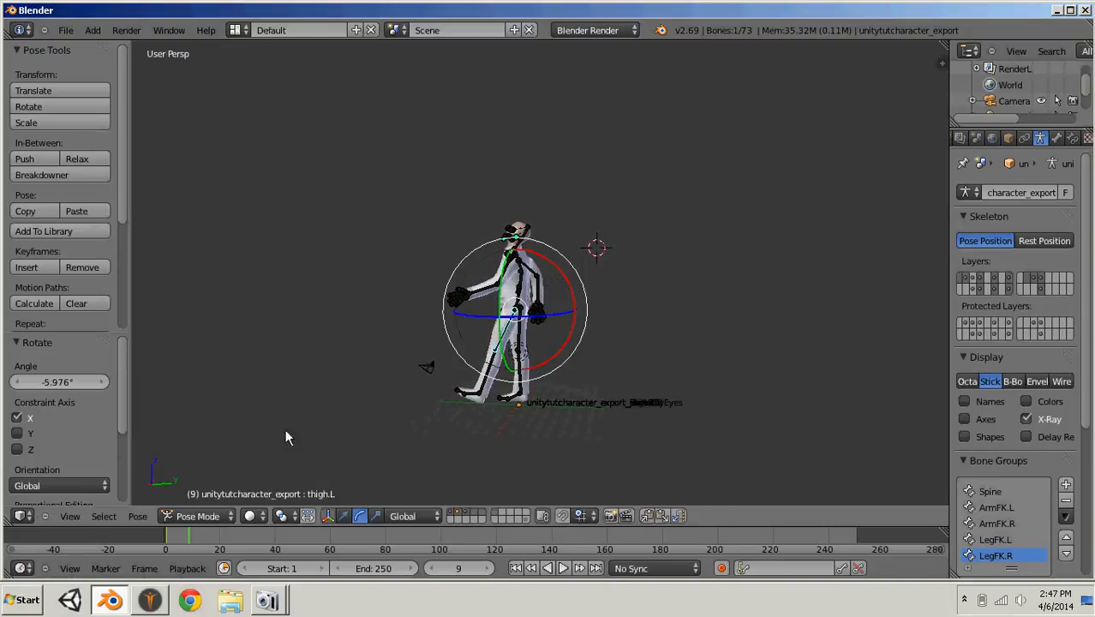
- Select all bones and insert a LocRot keyframe for the stride pose at frame 9
key("a")
key("a")
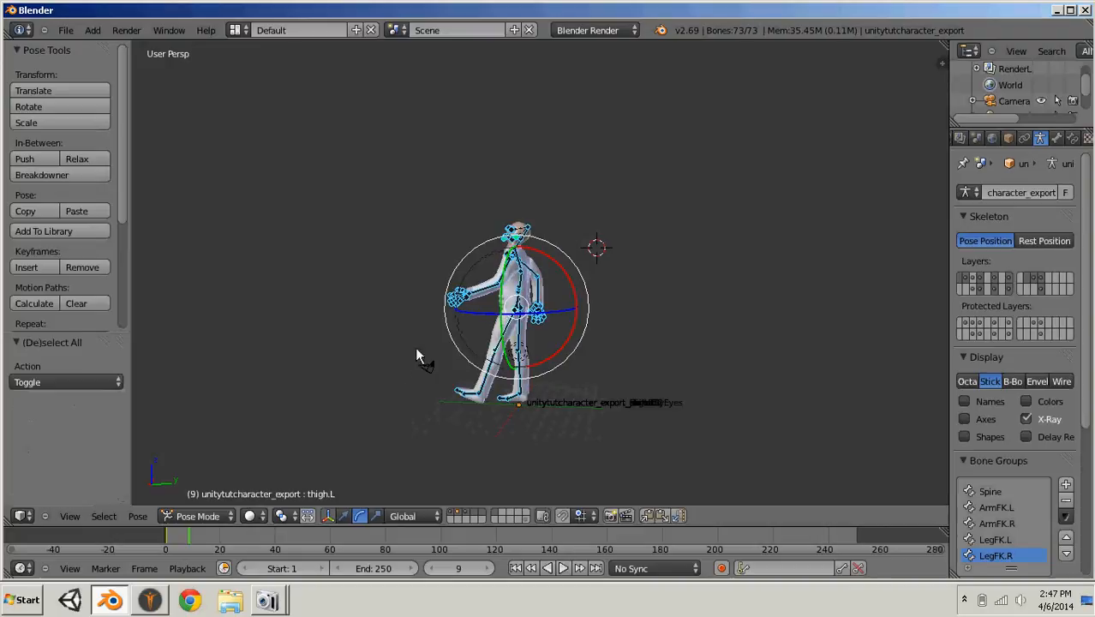
key("i")
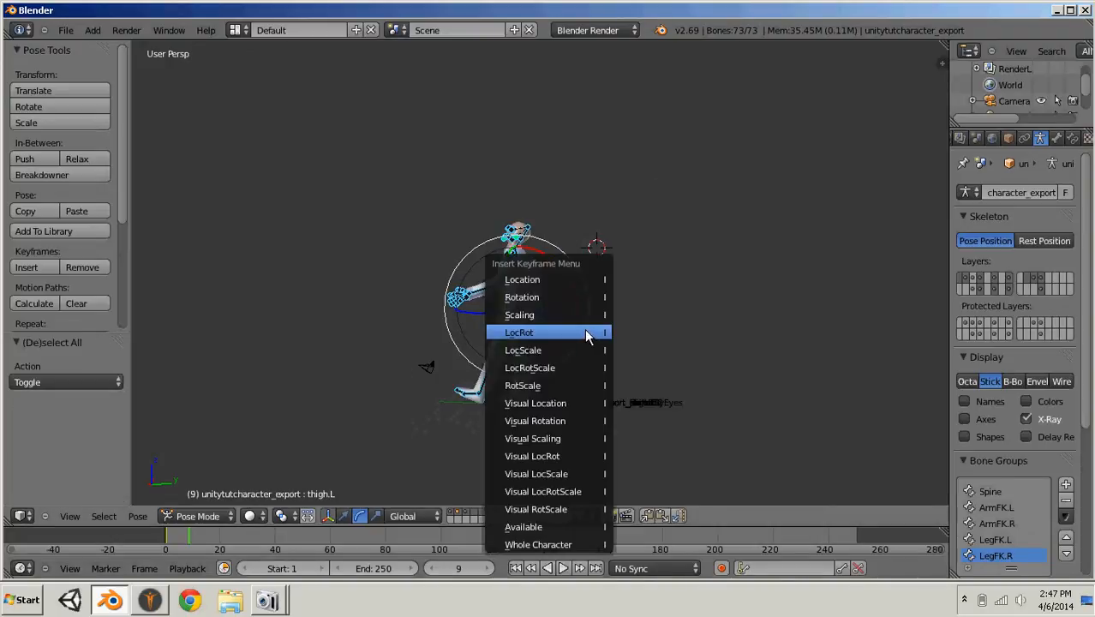
left_click(588, 334)
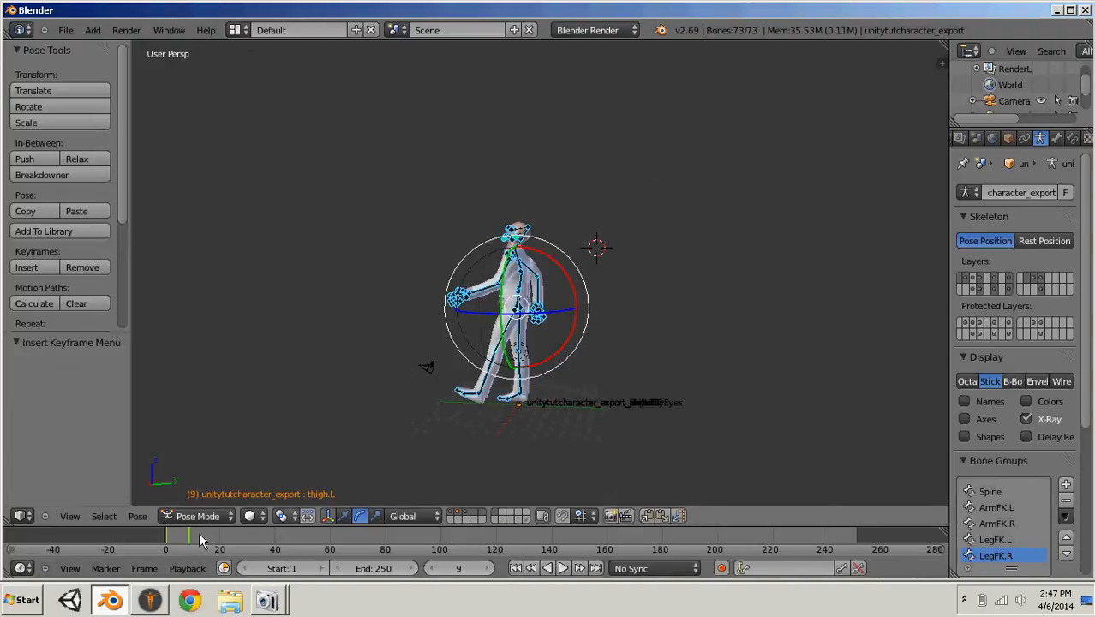
- Go back to frame 1 and copy the standing pose of all bones
left_click(168, 540)
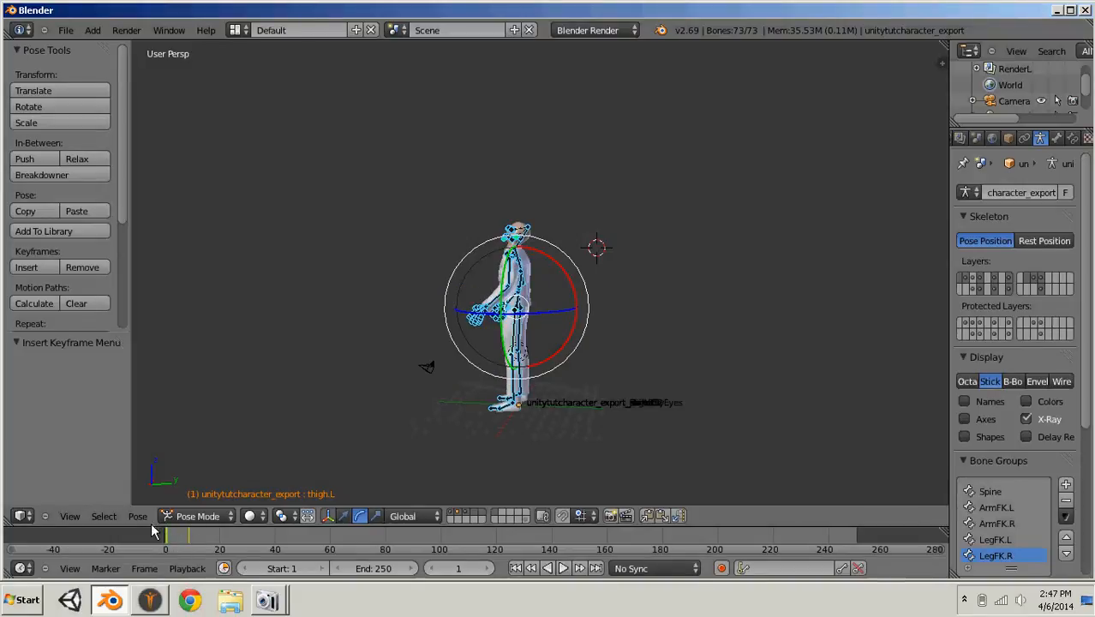
left_click(142, 517)
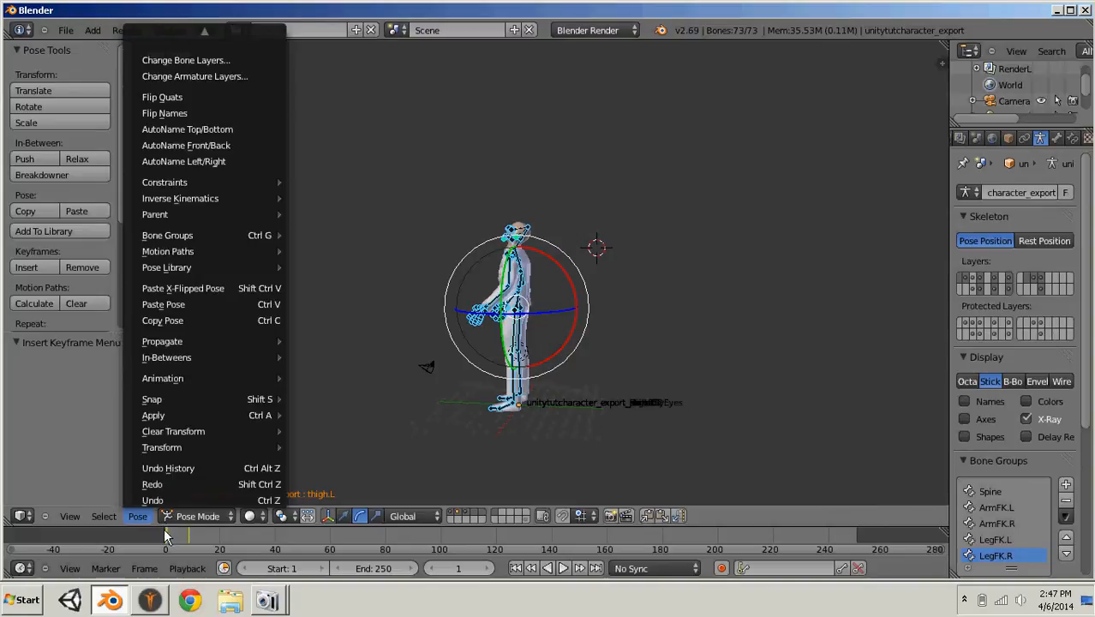
left_click(151, 517)
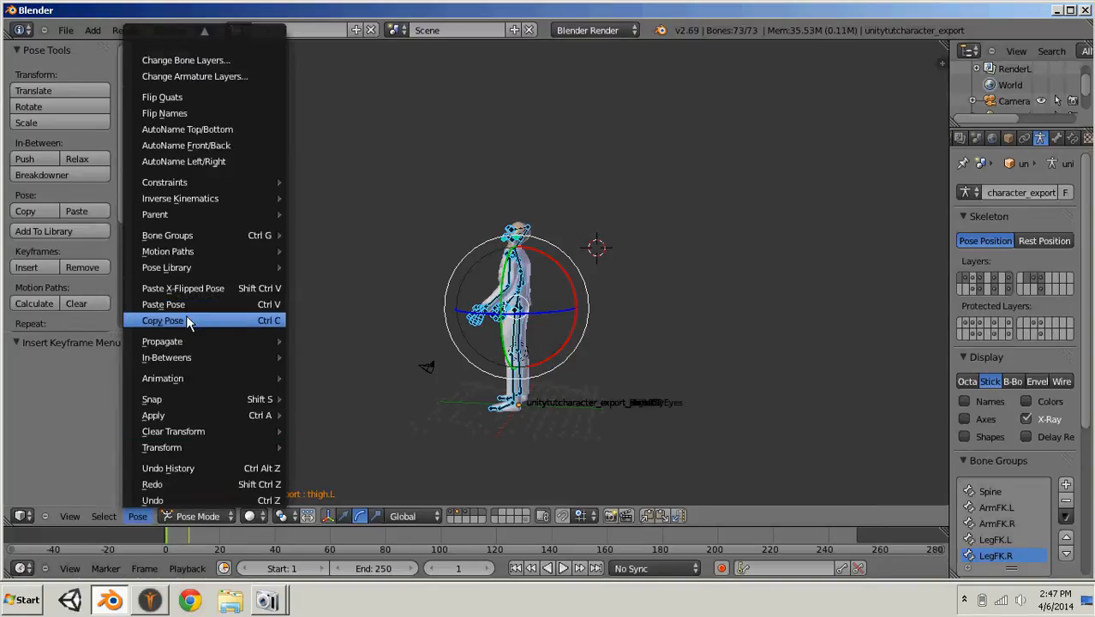
left_click(138, 516)
left_click(138, 517)
left_click(198, 322)
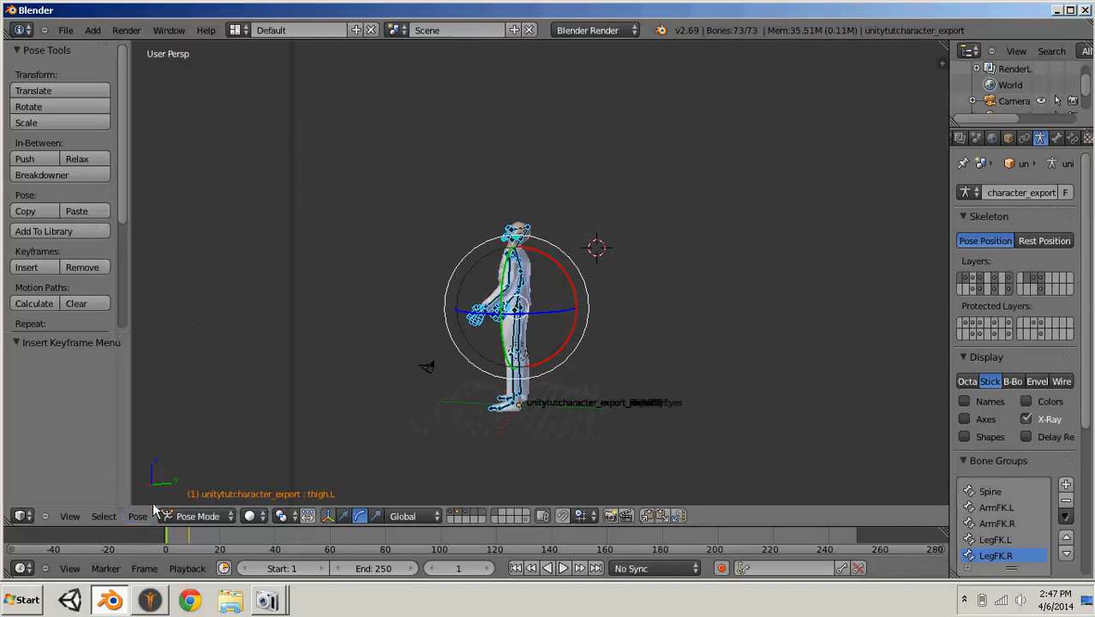
- Move to frame 14 and paste the copied standing pose onto the character
left_click(195, 536)
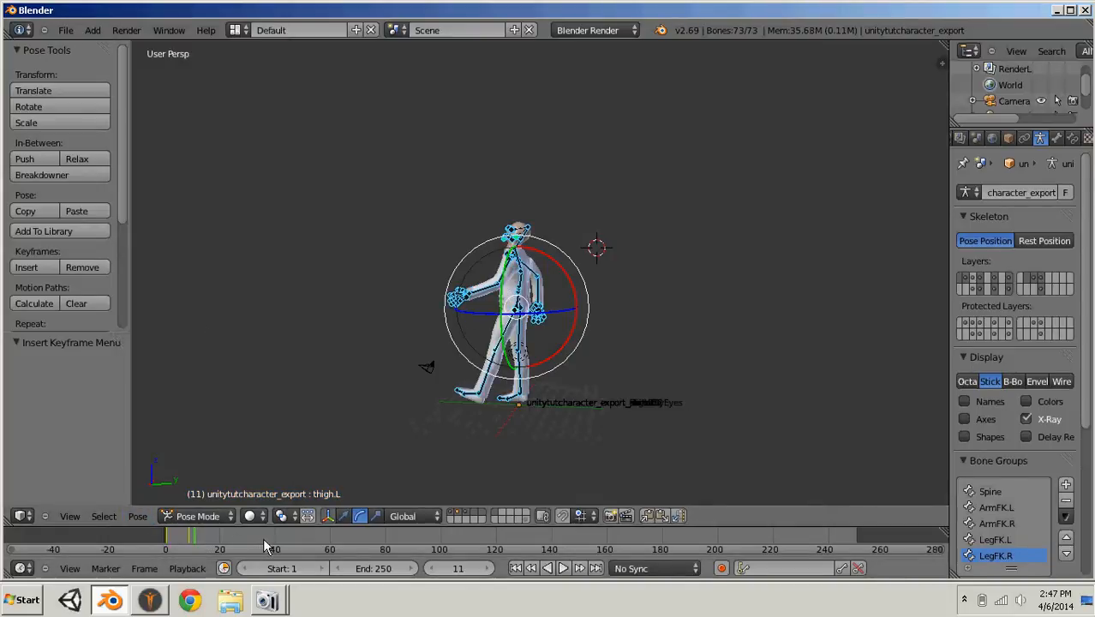
key("Right")
key("Right")
key("Right")
key("Right")
key("Left")
left_click(141, 517)
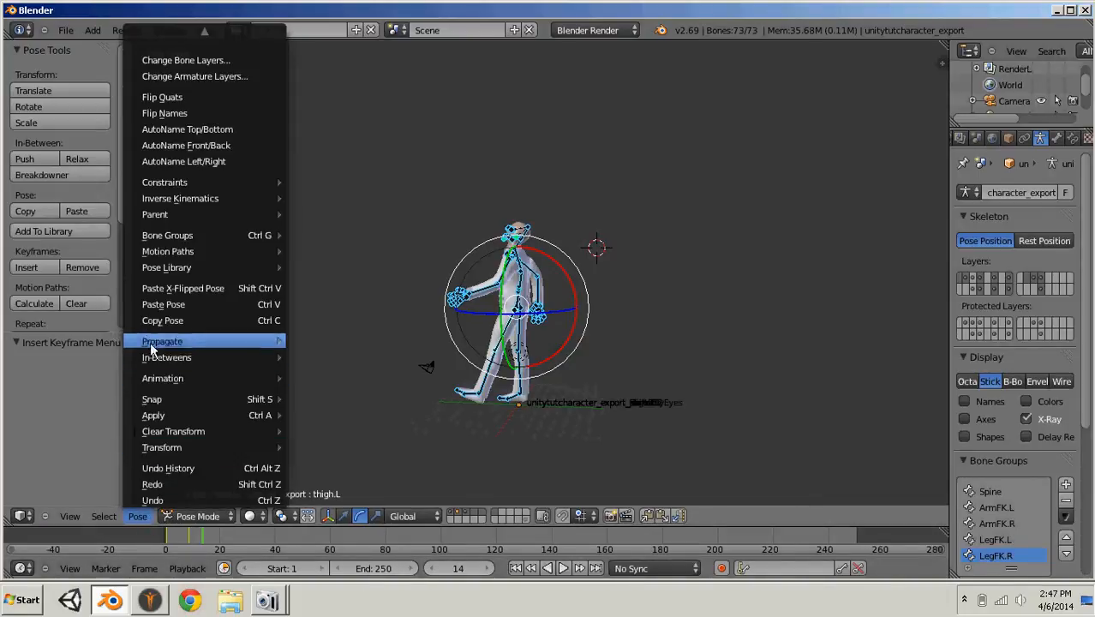
left_click(176, 305)
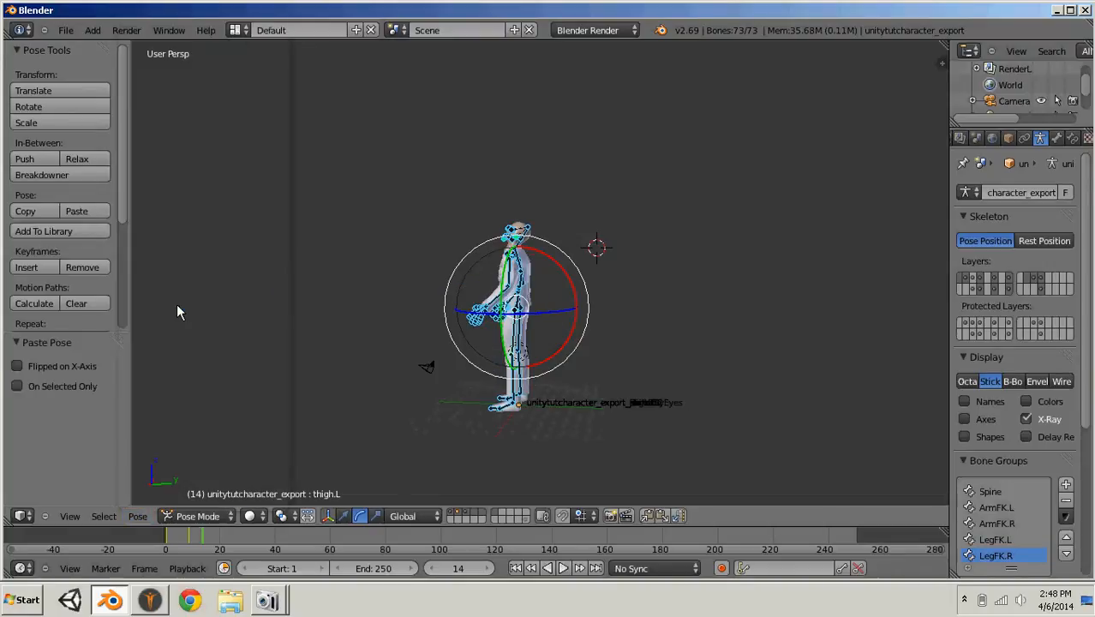
- Reselect all bones and insert a LocRot keyframe for the standing pose at frame 14
key("a")
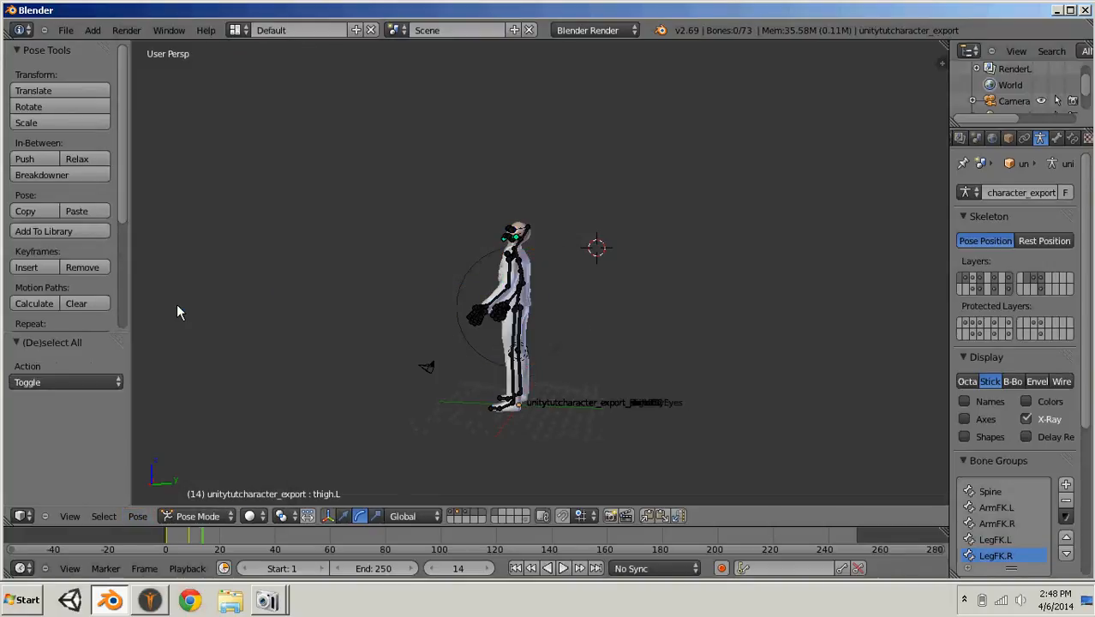
key("a")
key("i")
left_click(180, 306)
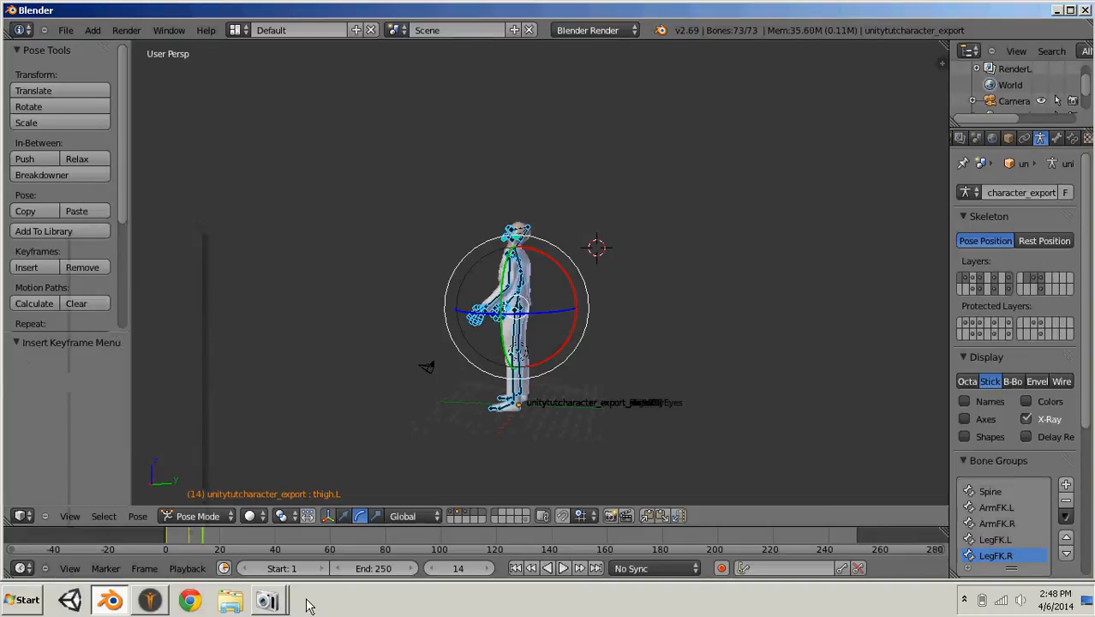
- Copy the stride pose from frame 9 and paste it X-flipped at frame 21
left_click(191, 540)
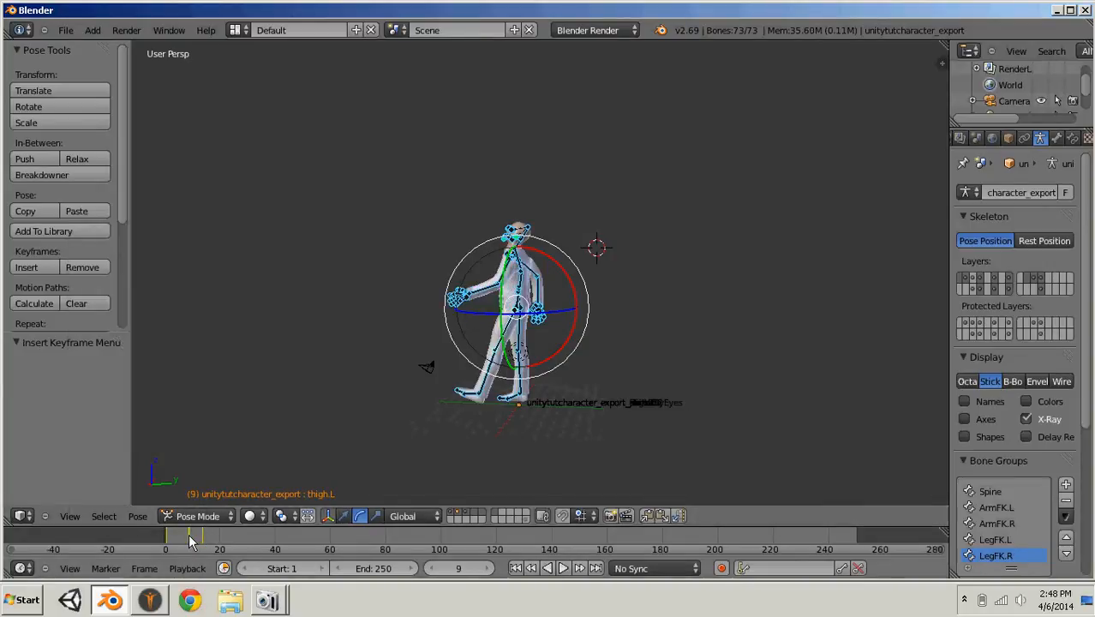
left_click(139, 517)
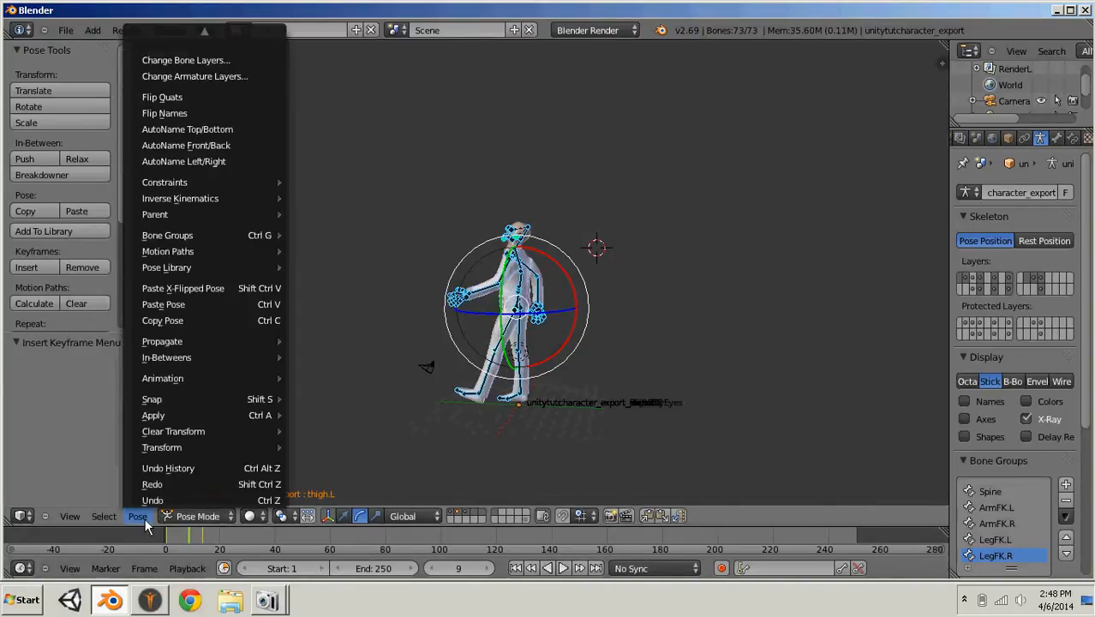
left_click(196, 321)
left_click(215, 537)
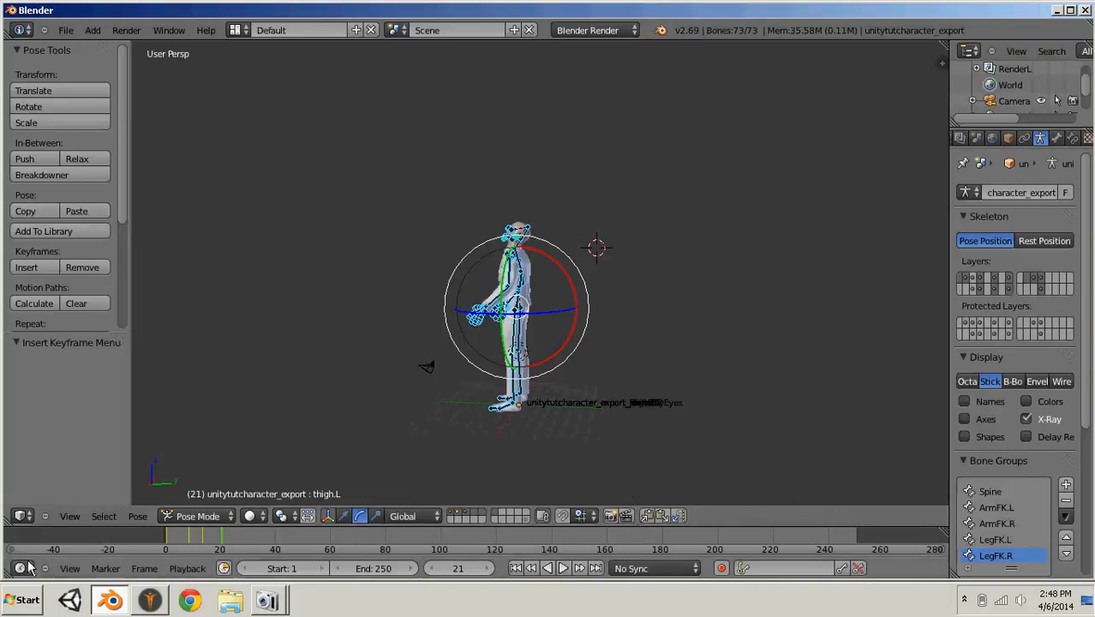
left_click(137, 516)
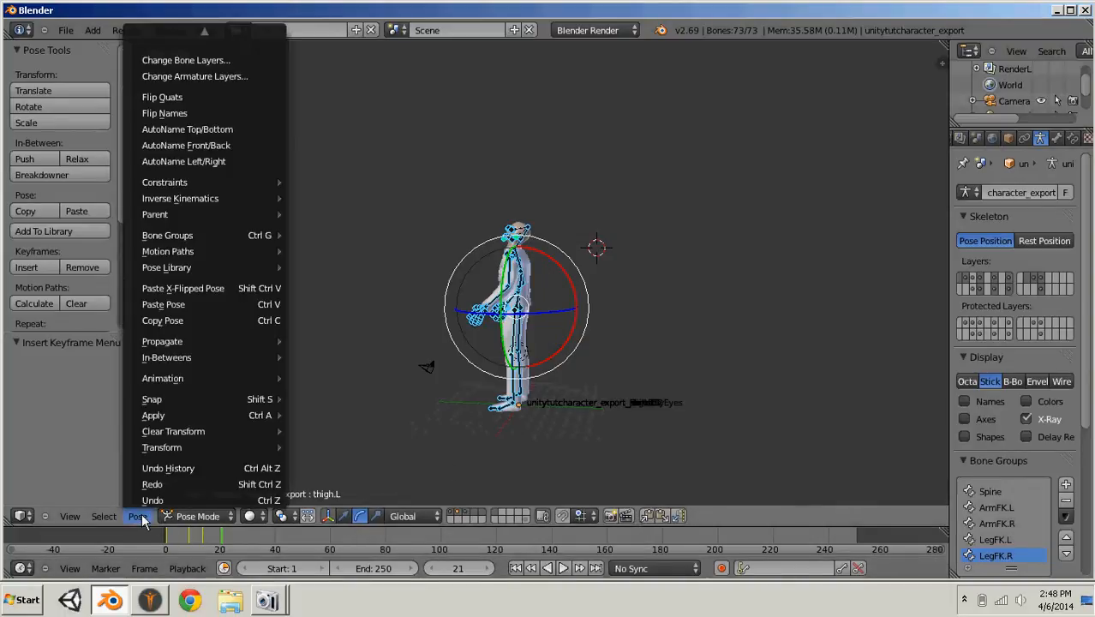
left_click(196, 288)
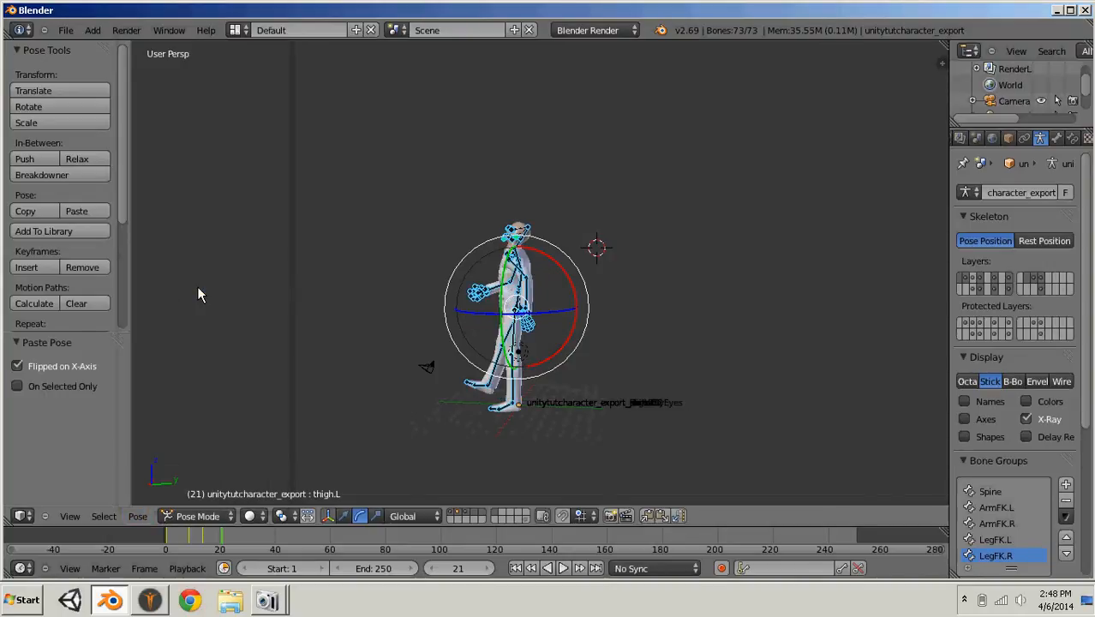
- Reselect all bones and insert a LocRot keyframe for the mirrored stride at frame 21
key("a")
key("a")
key("i")
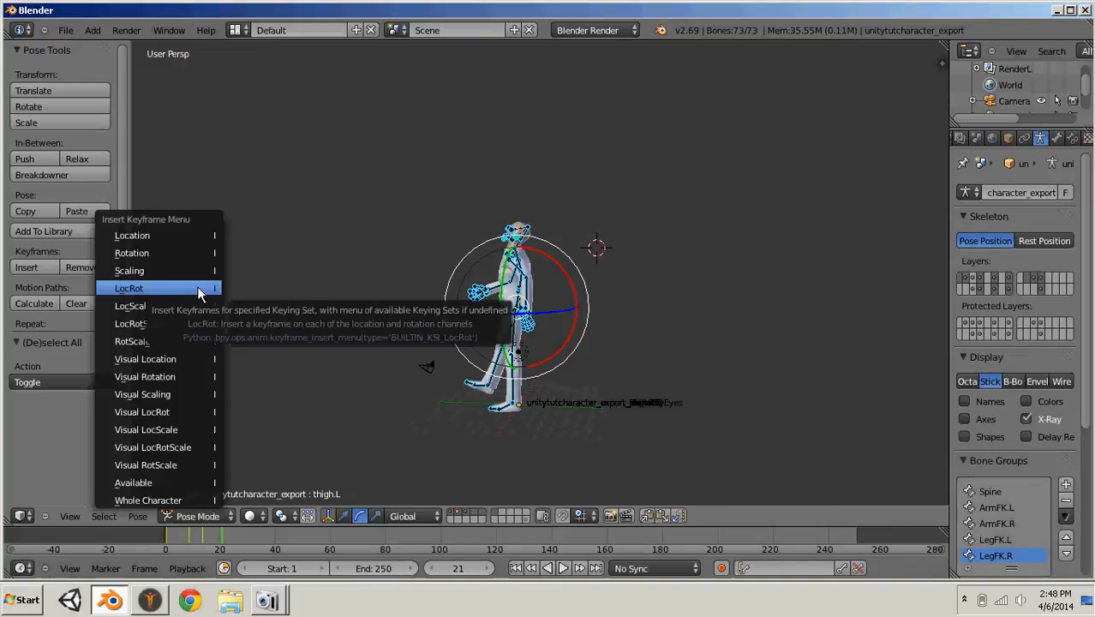
left_click(196, 291)
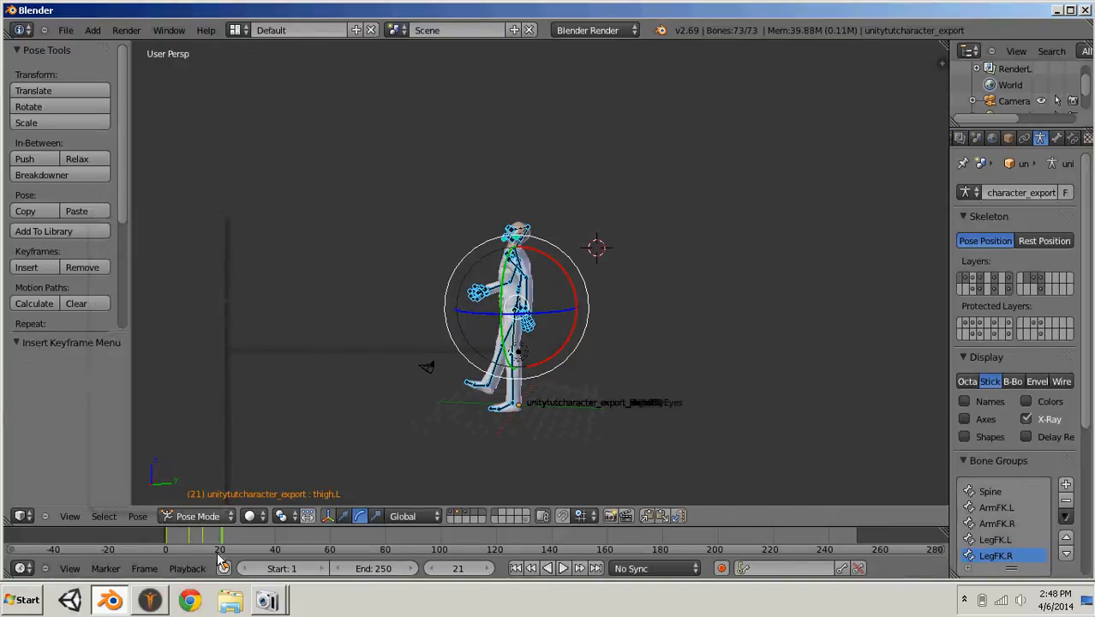
- Return to frame 1 and copy its standing pose again
left_click(169, 545)
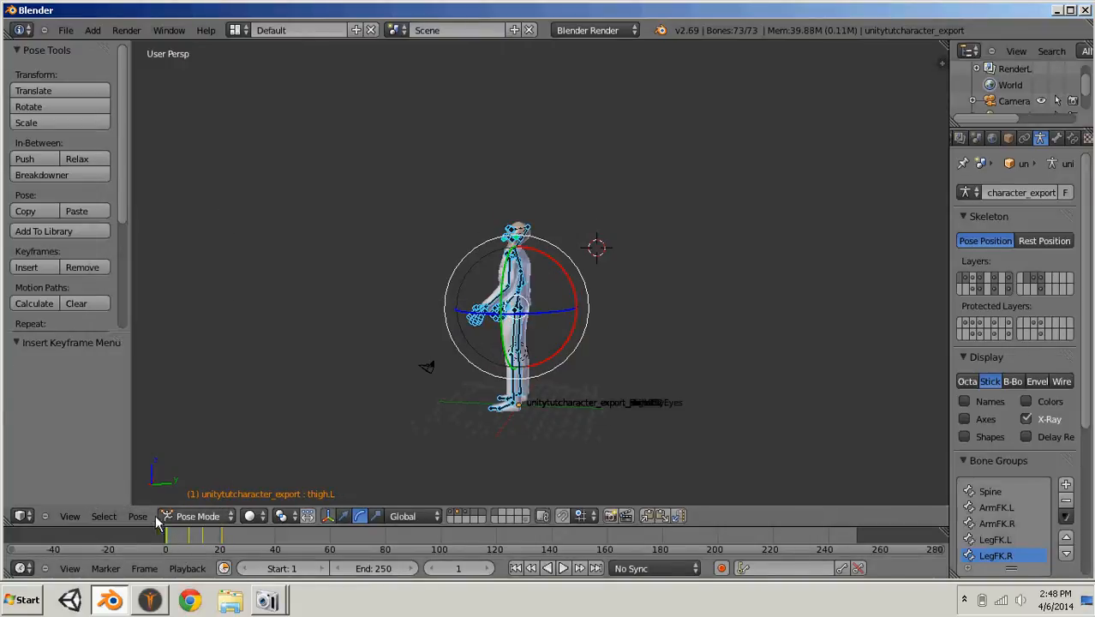
left_click(139, 516)
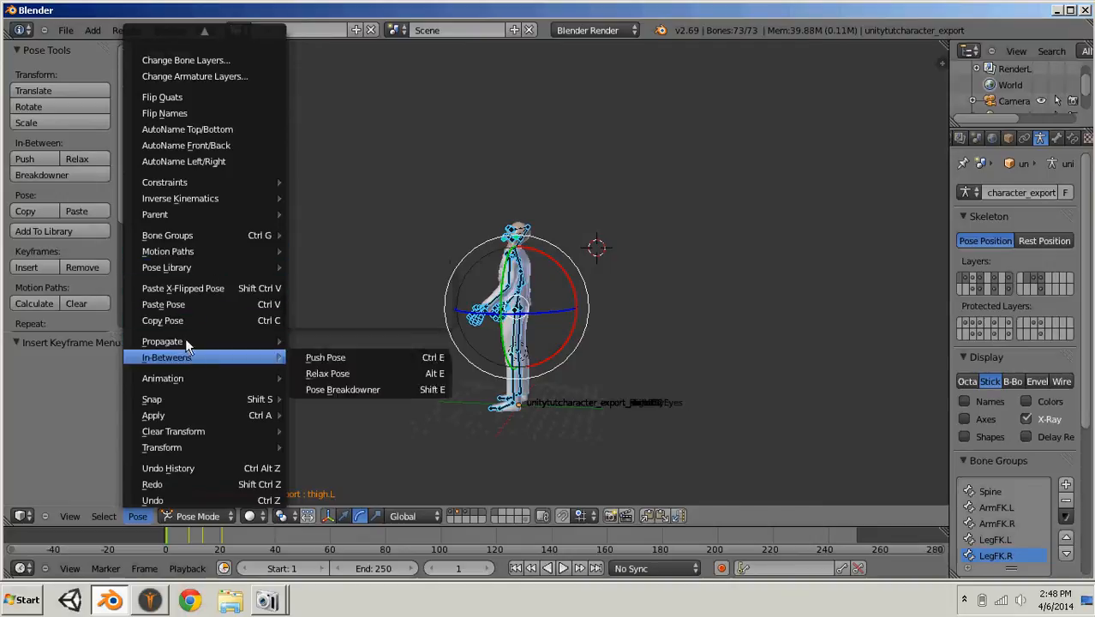
left_click(206, 320)
- Move to frame 24, reselect all bones and insert a LocRot keyframe there
left_click_drag(236, 546, 227, 545)
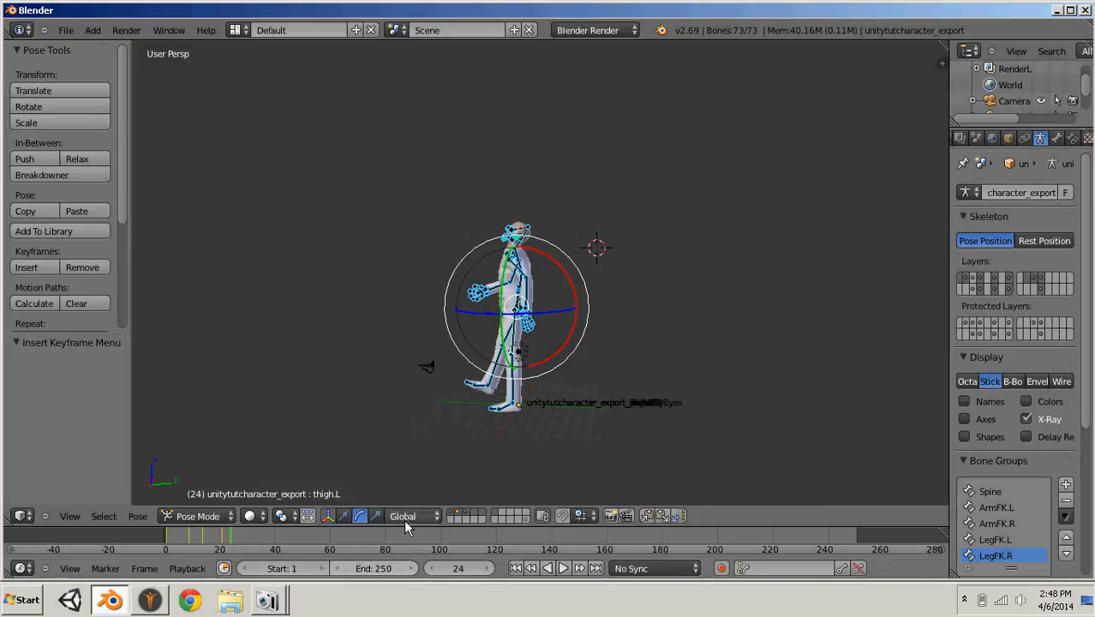
key("a")
key("a")
key("i")
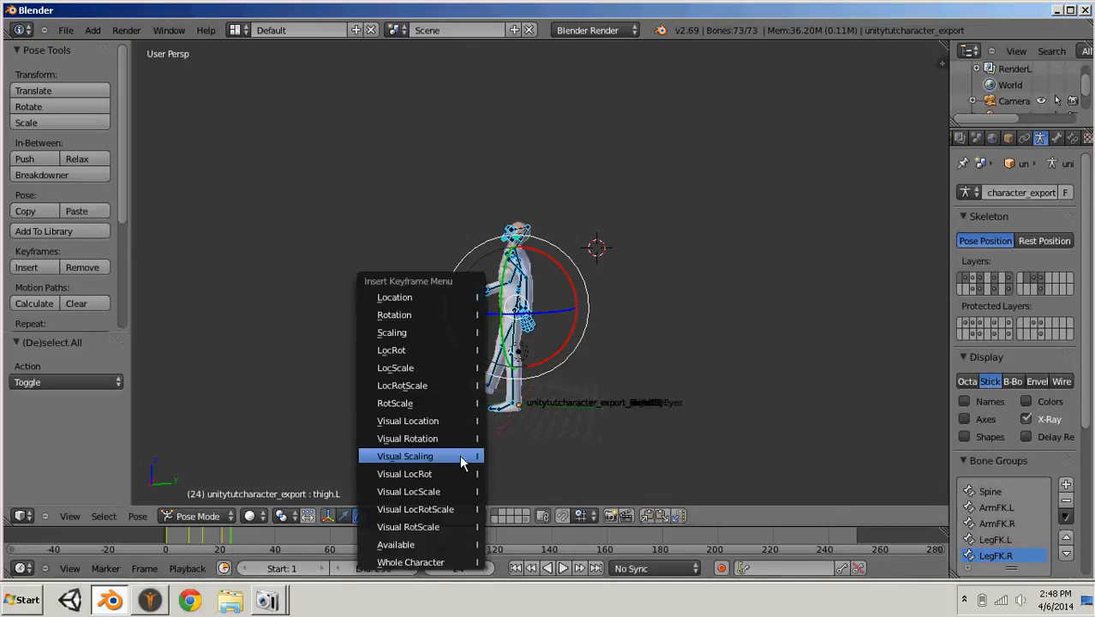
left_click(439, 353)
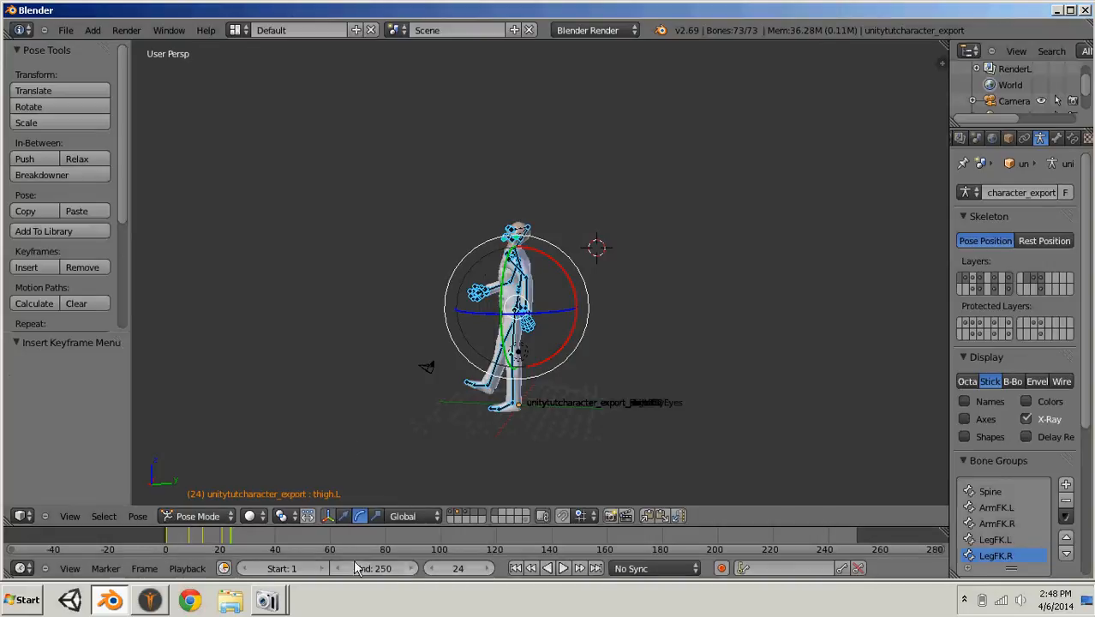
- Set the animation's end frame to 24 and return to frame 1
left_click(388, 570)
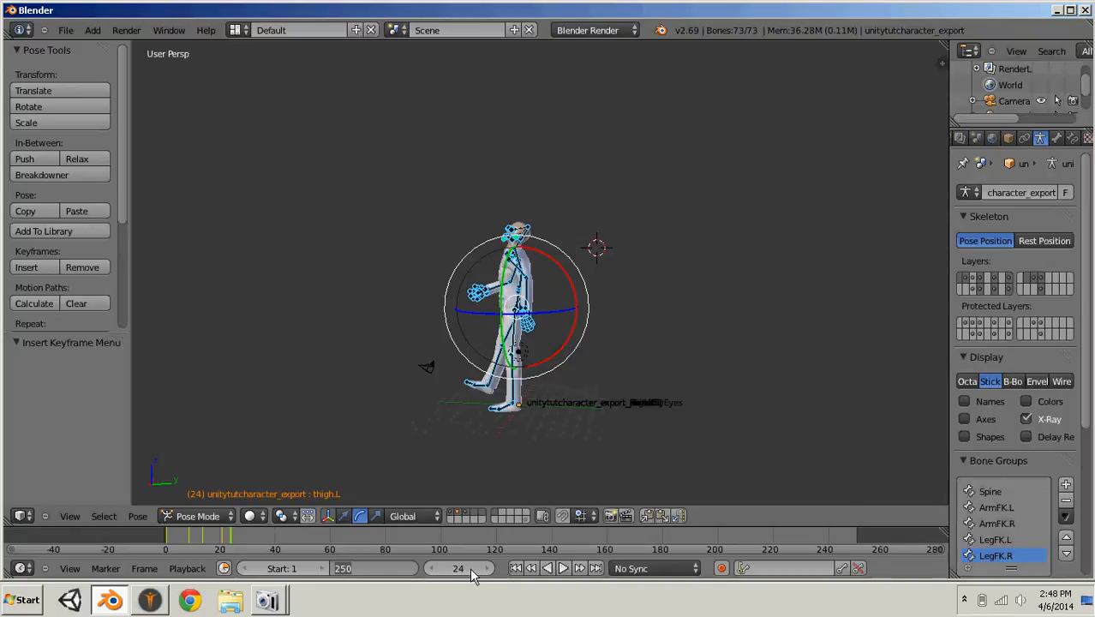
type("24")
key("Return")
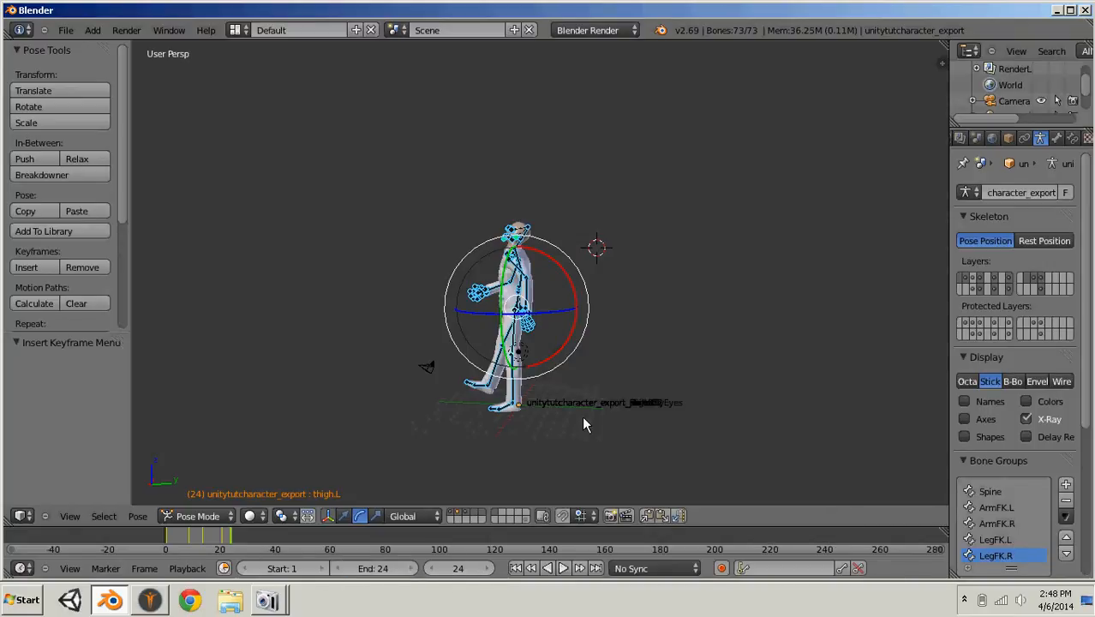
left_click(169, 537)
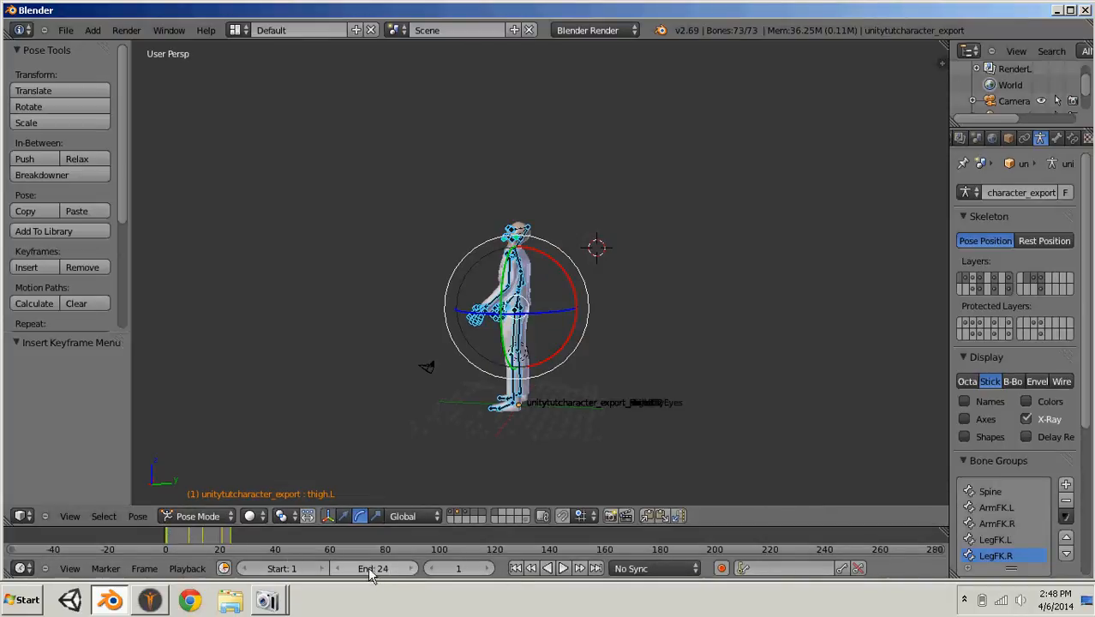
- Deselect all bones and turn off the armature's X-Ray display
scroll(661, 416, "up", 3)
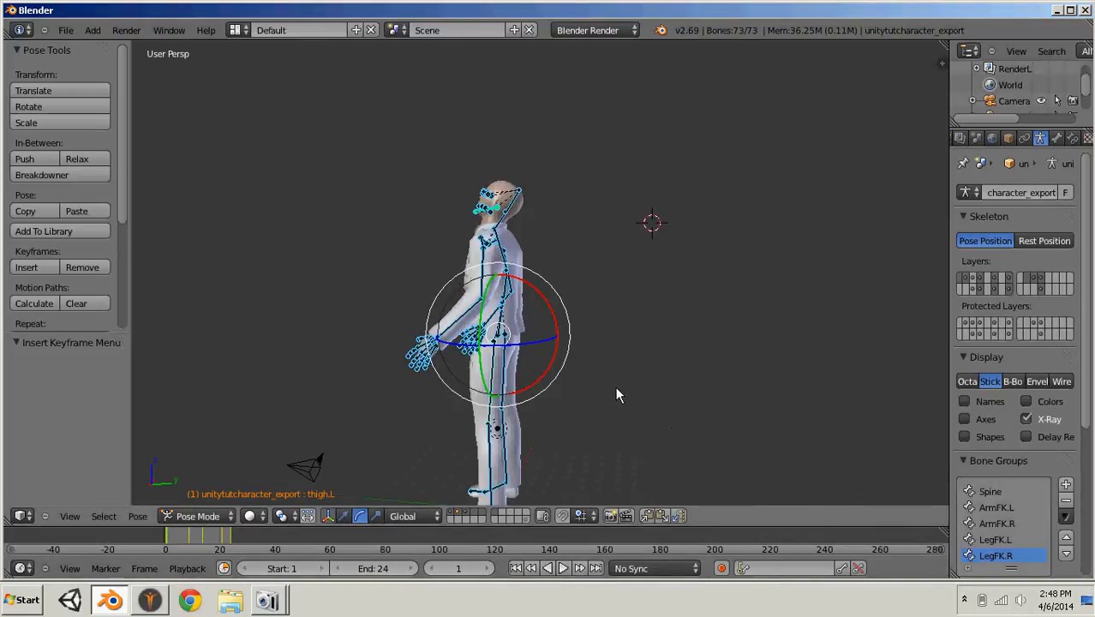
middle_click_drag(617, 395, 772, 371)
left_click(982, 356)
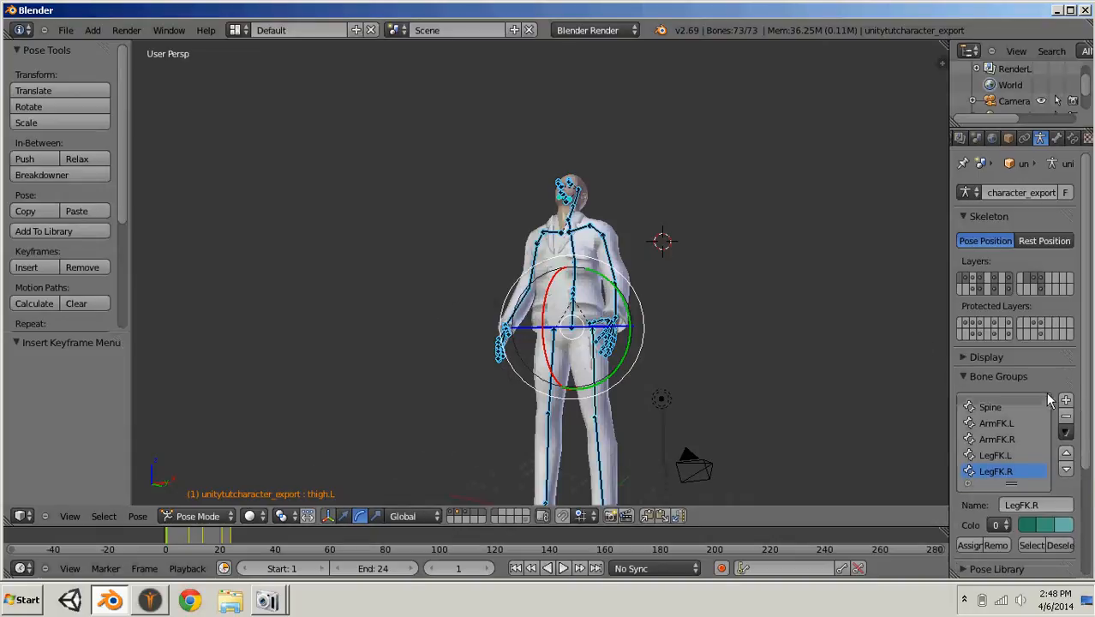
key("a")
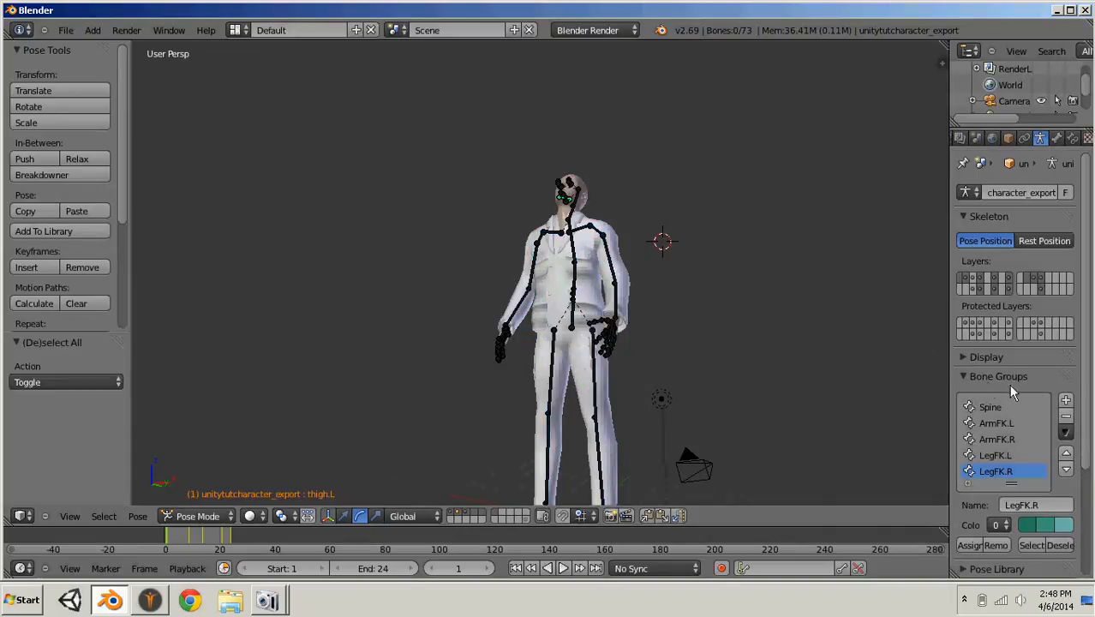
left_click(969, 357)
left_click(1028, 414)
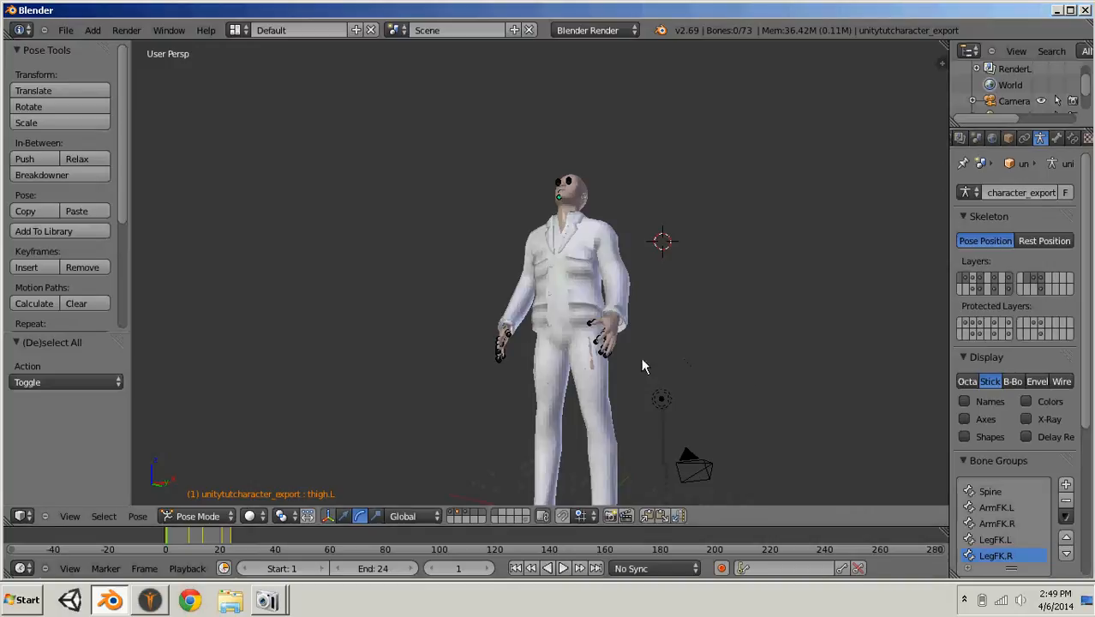
- Play the walk animation with the whole character in view, stop playback and view the character from the side
scroll(502, 309, "down", 2)
middle_click_drag(596, 274, 632, 342)
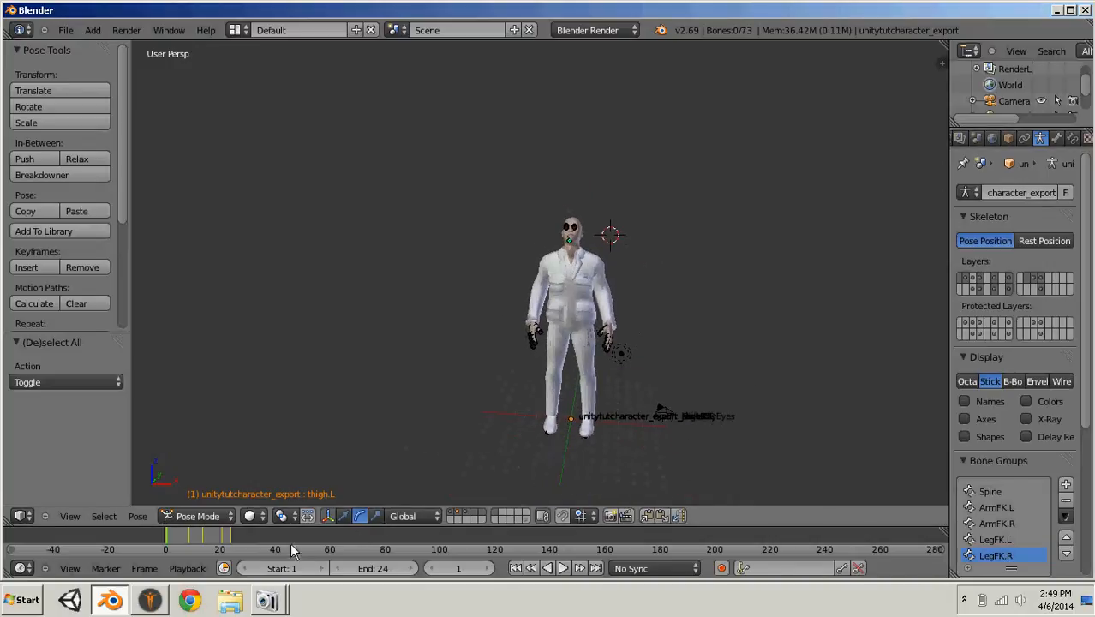
left_click(563, 568)
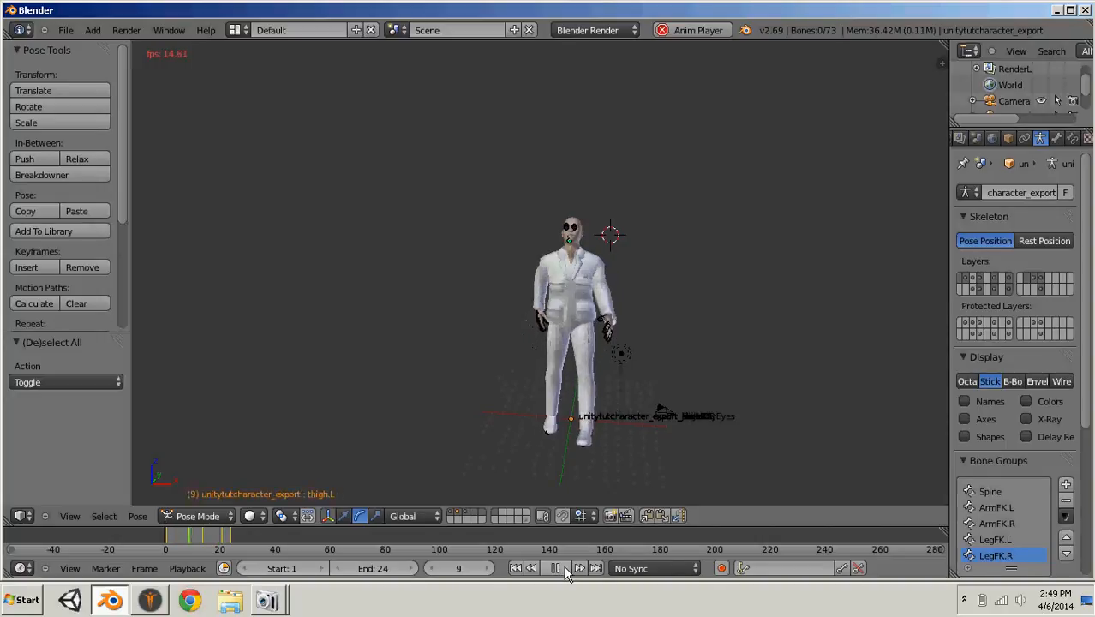
key("Escape")
middle_click_drag(650, 406, 568, 382)
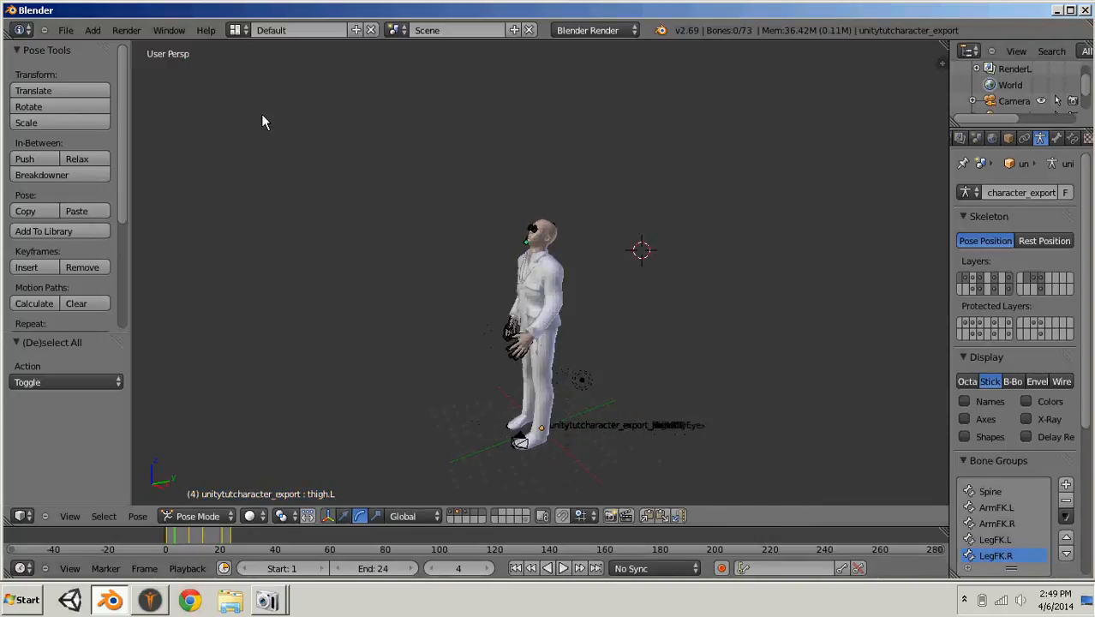
- Change the properties editor area to a Dope Sheet and widen it to about half the window
middle_click_drag(979, 141, 1031, 141)
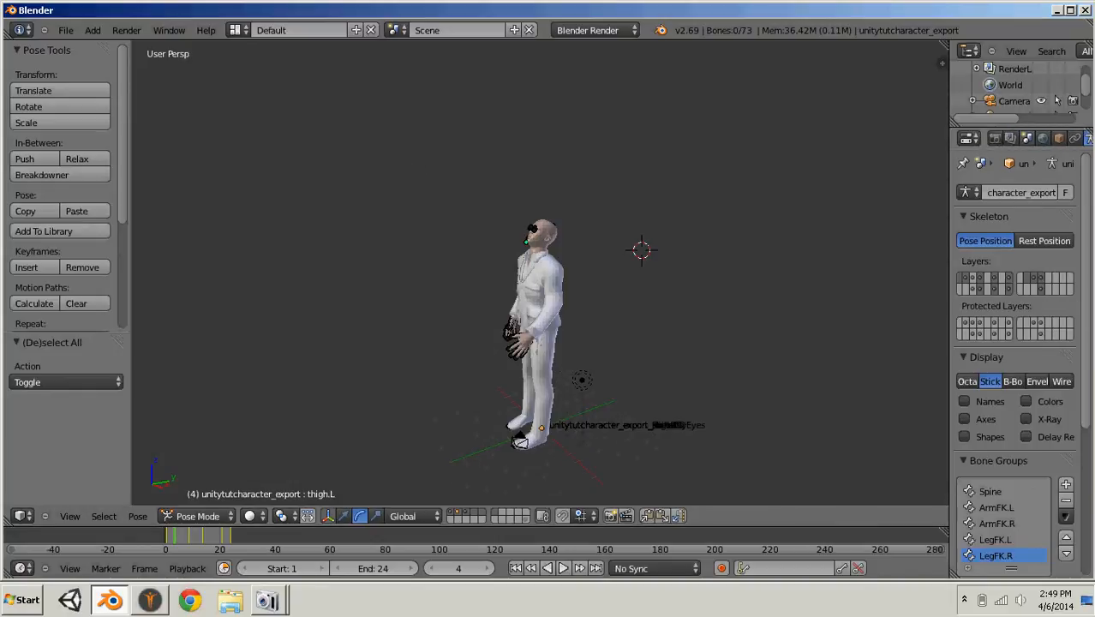
left_click(972, 141)
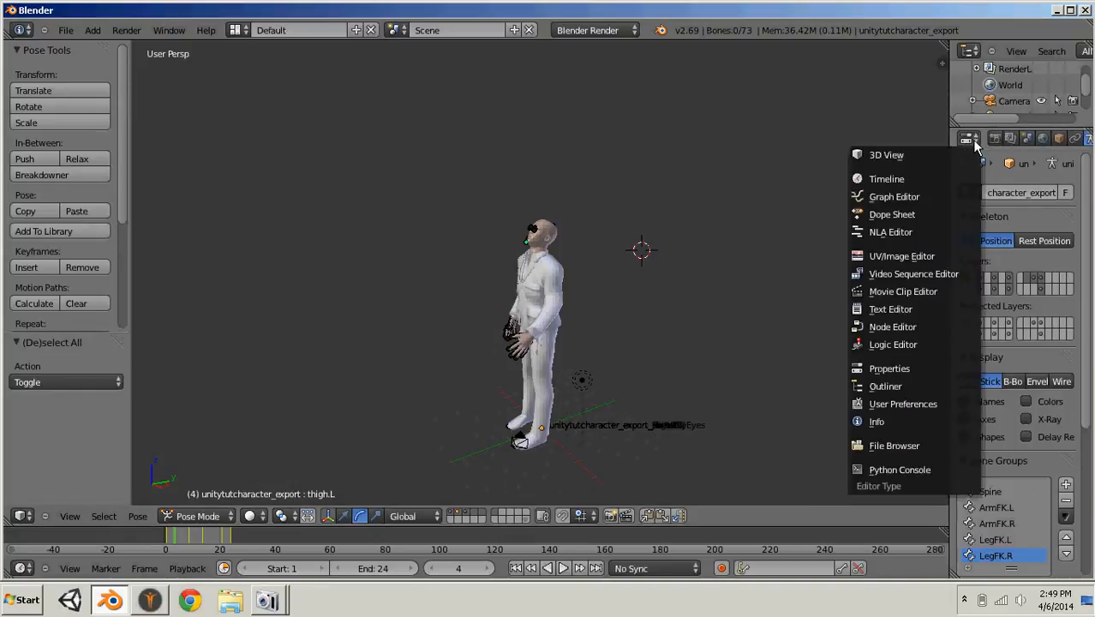
left_click(934, 214)
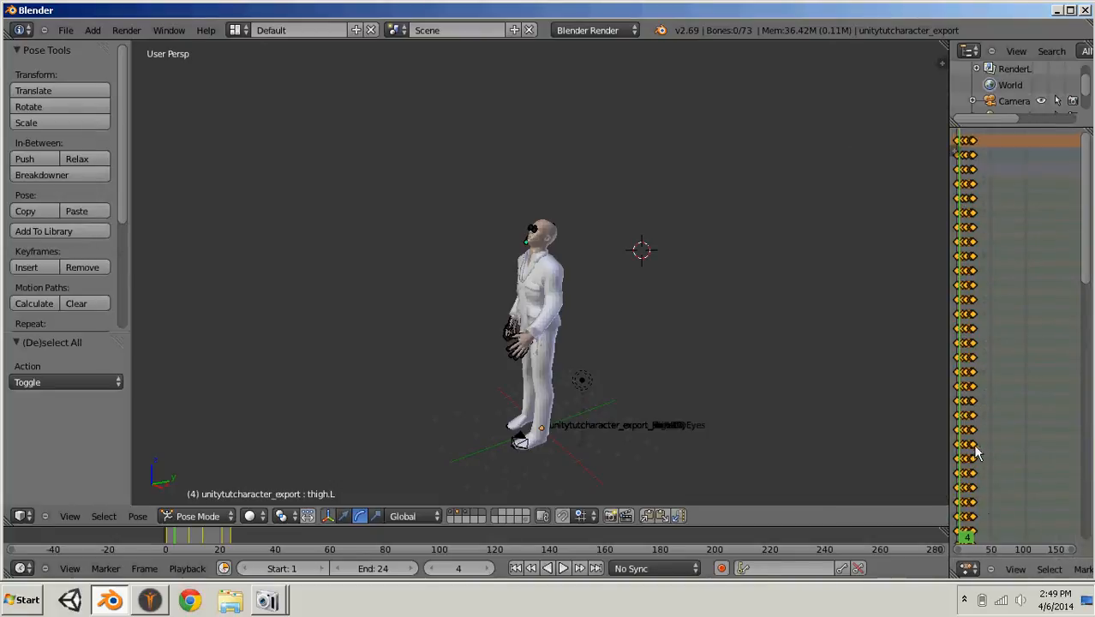
left_click_drag(951, 445, 557, 443)
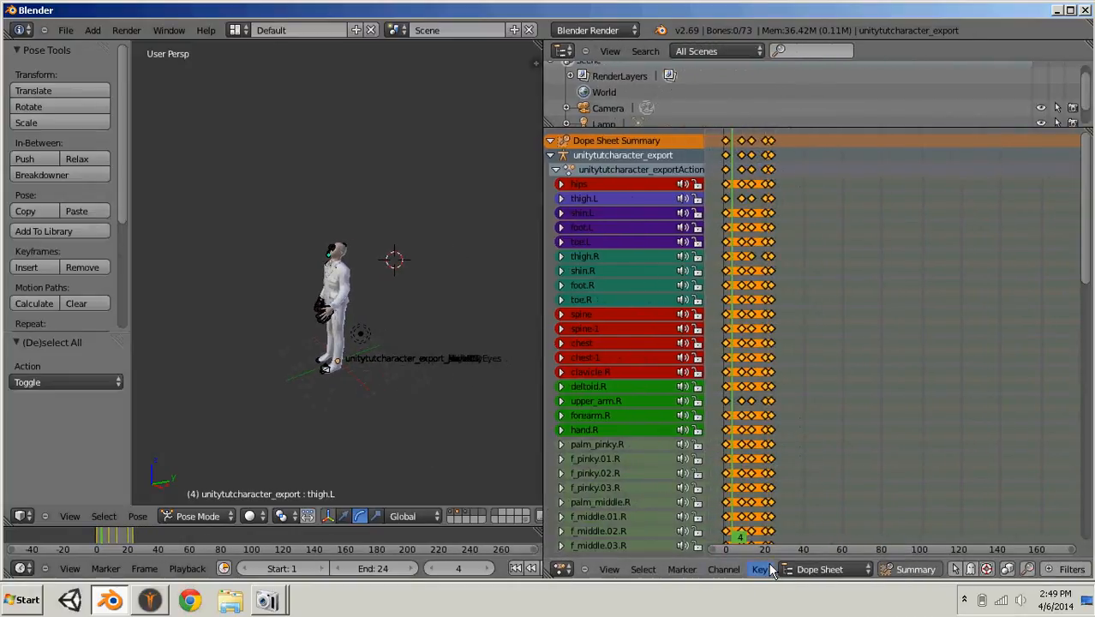
- Switch the Dope Sheet to the Action Editor, widen it, and rename the armature's action as Character_Walking_Anim
left_click(814, 570)
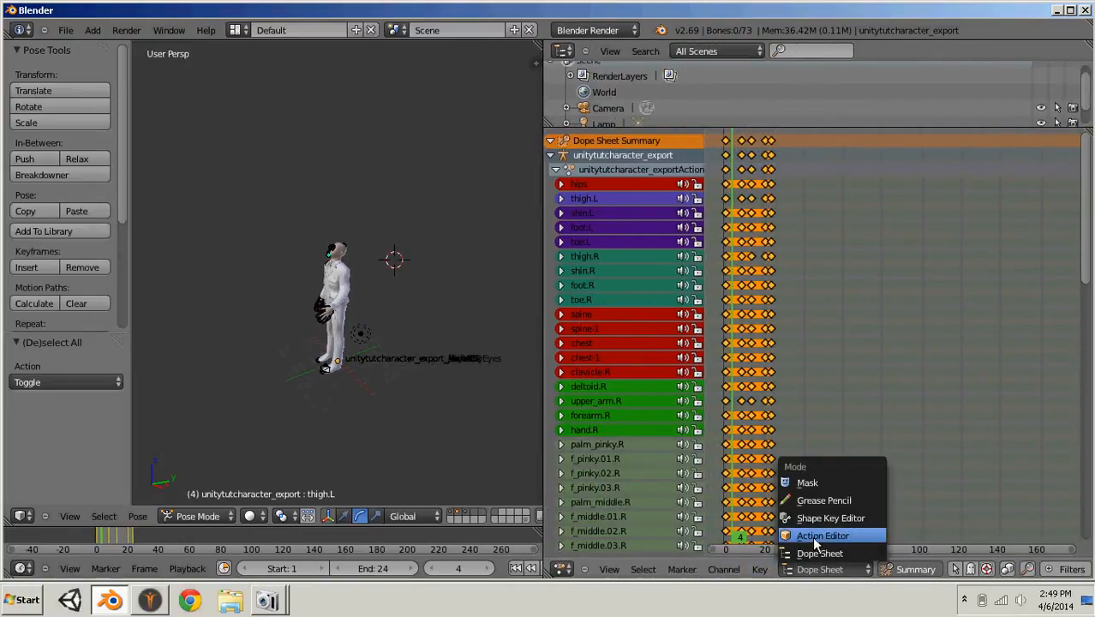
left_click(812, 537)
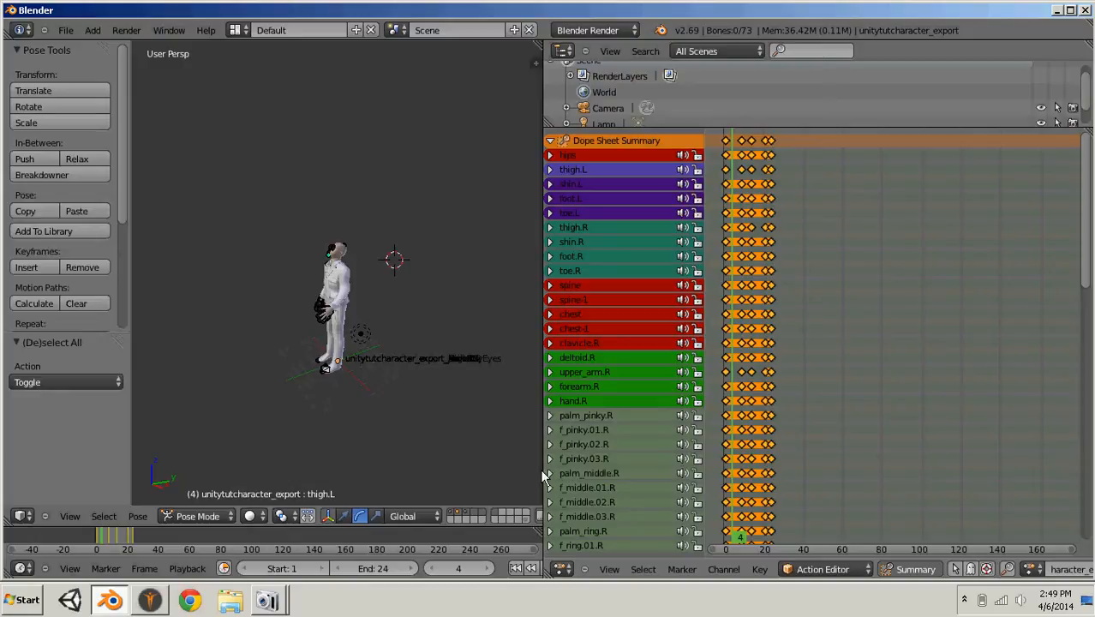
left_click_drag(545, 479, 425, 454)
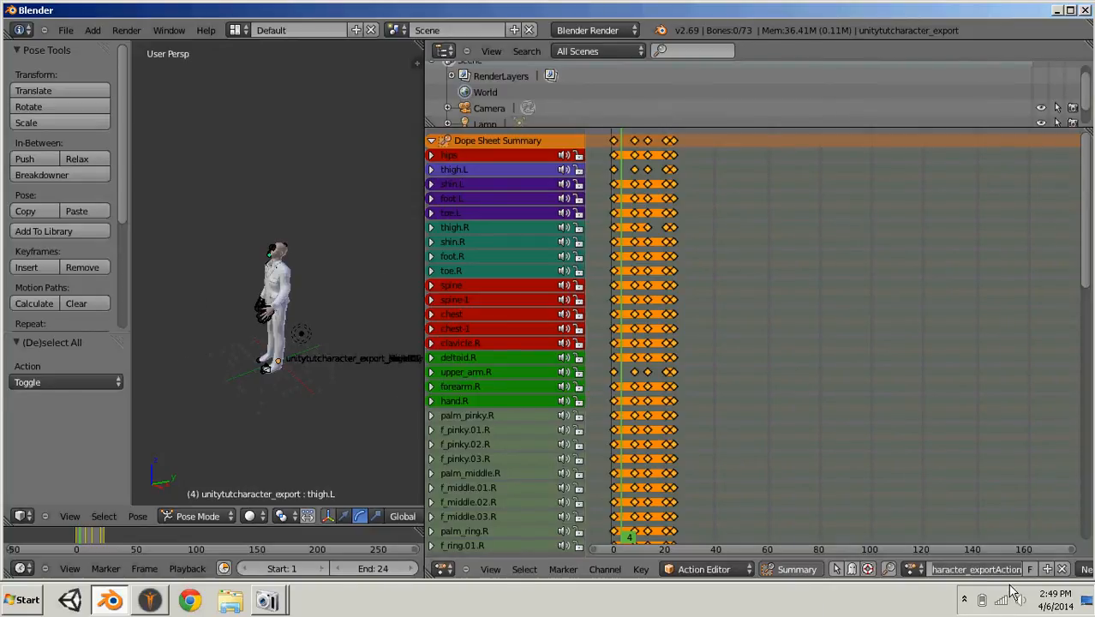
type("Cahr")
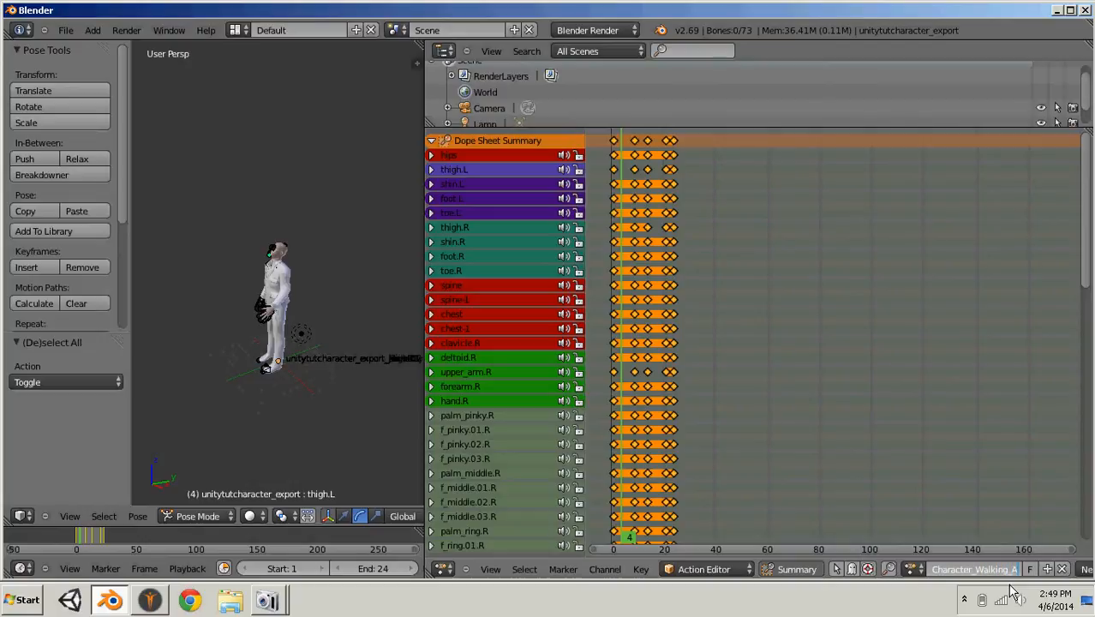
type("nim")
key("Return")
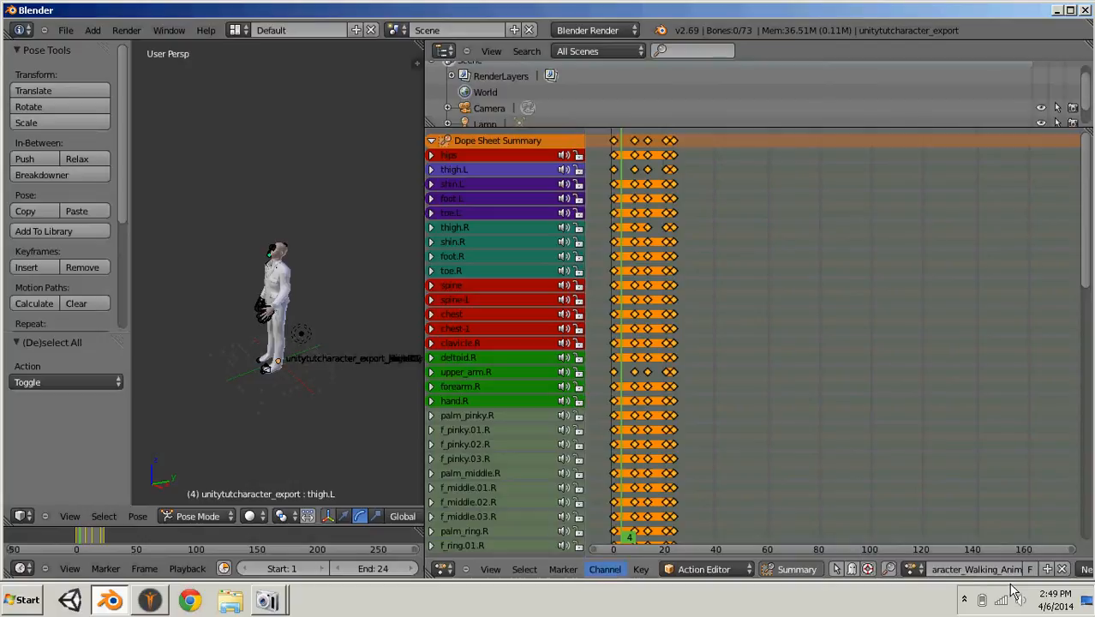
- Enlarge the 3D view and export the animated character to the Desktop in Autodesk FBX format as UnityCharacter_Export.fbx
left_click_drag(423, 109, 932, 129)
left_click(65, 30)
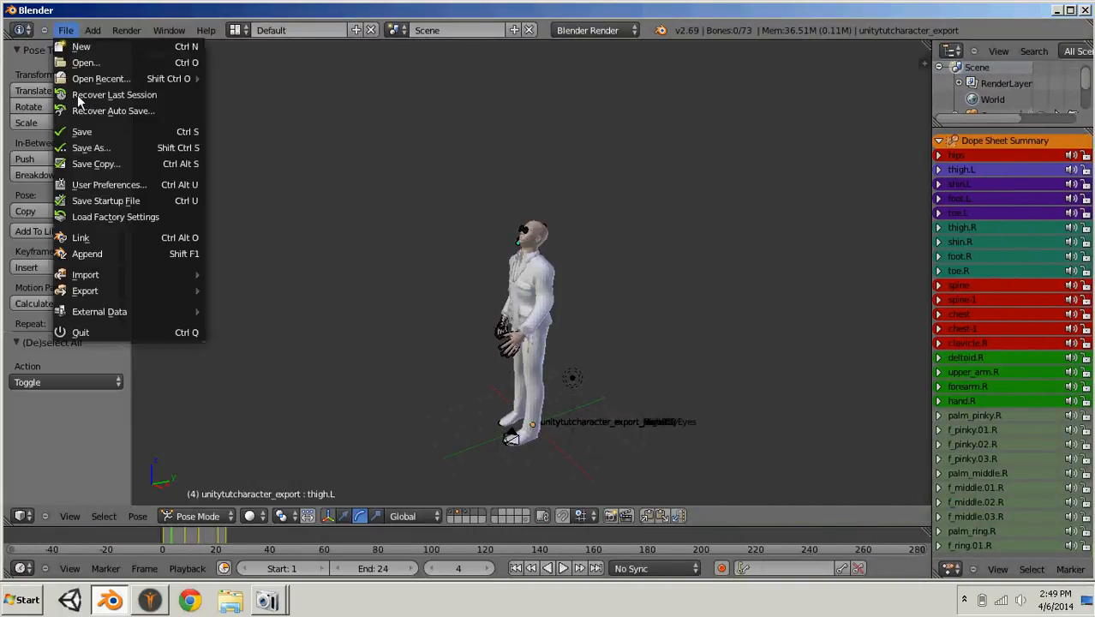
mouse_move(96, 294)
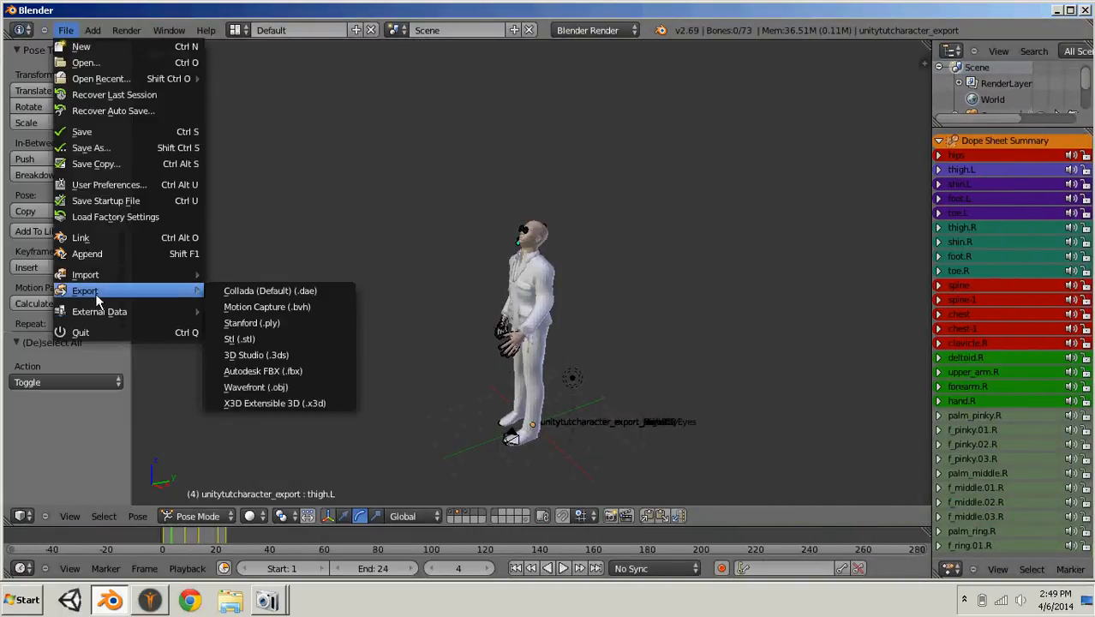
left_click(288, 375)
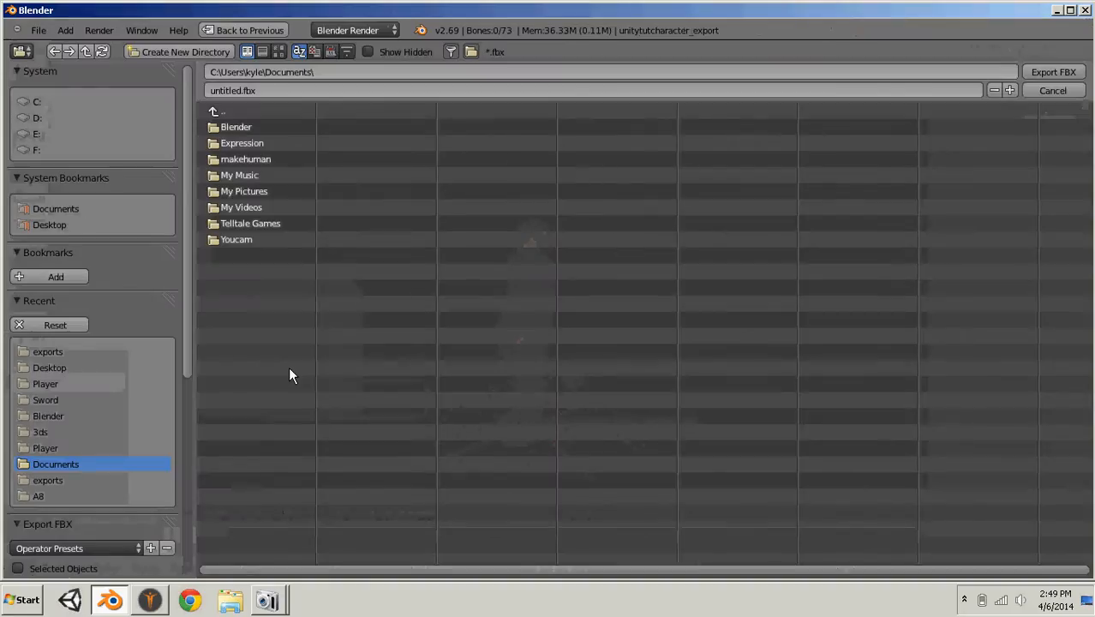
left_click(217, 90)
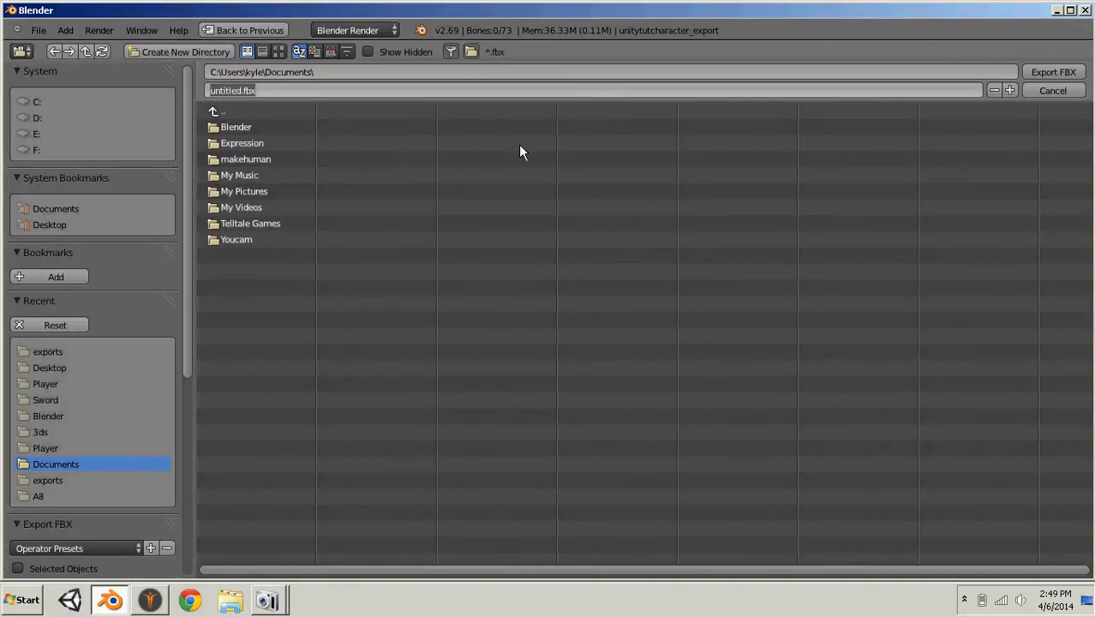
type("c")
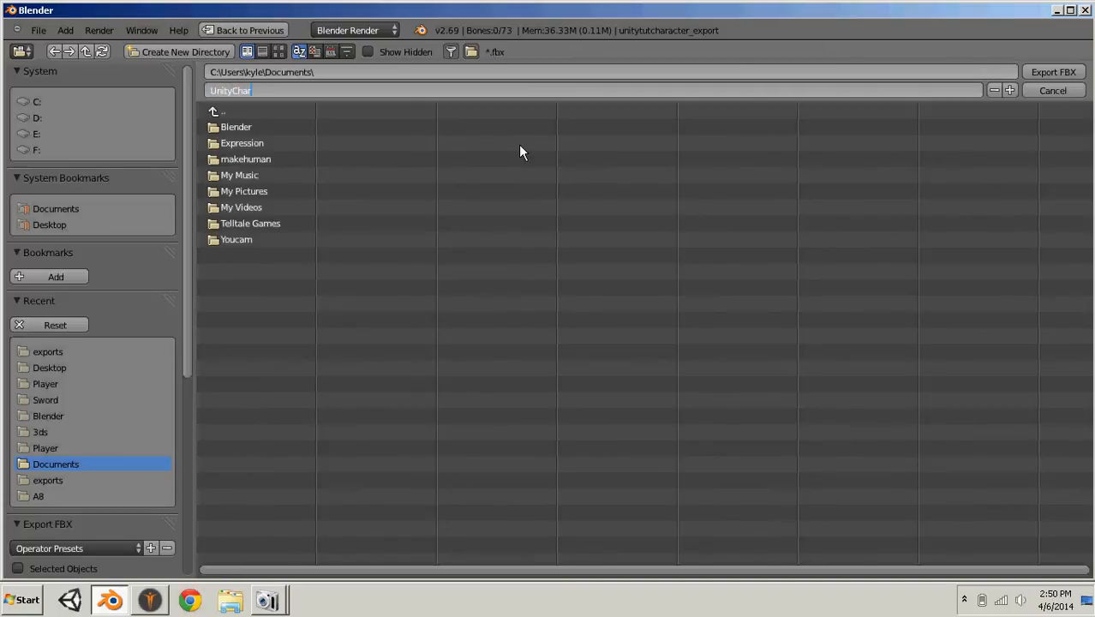
type("nityCharacter_Export.fbx")
left_click(51, 224)
left_click(51, 224)
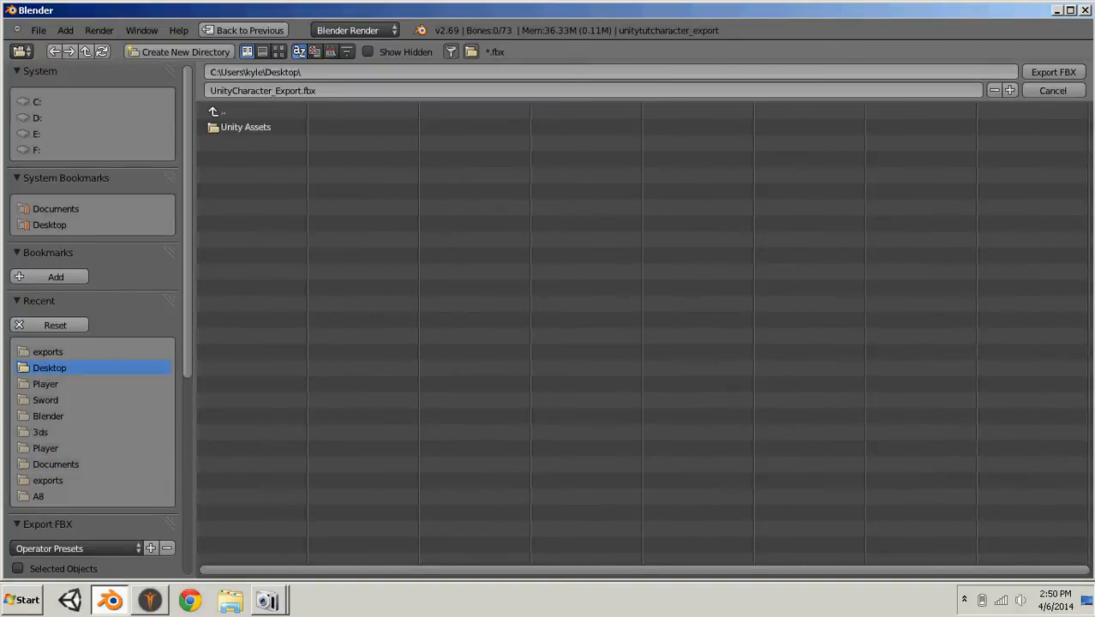
left_click(1058, 73)
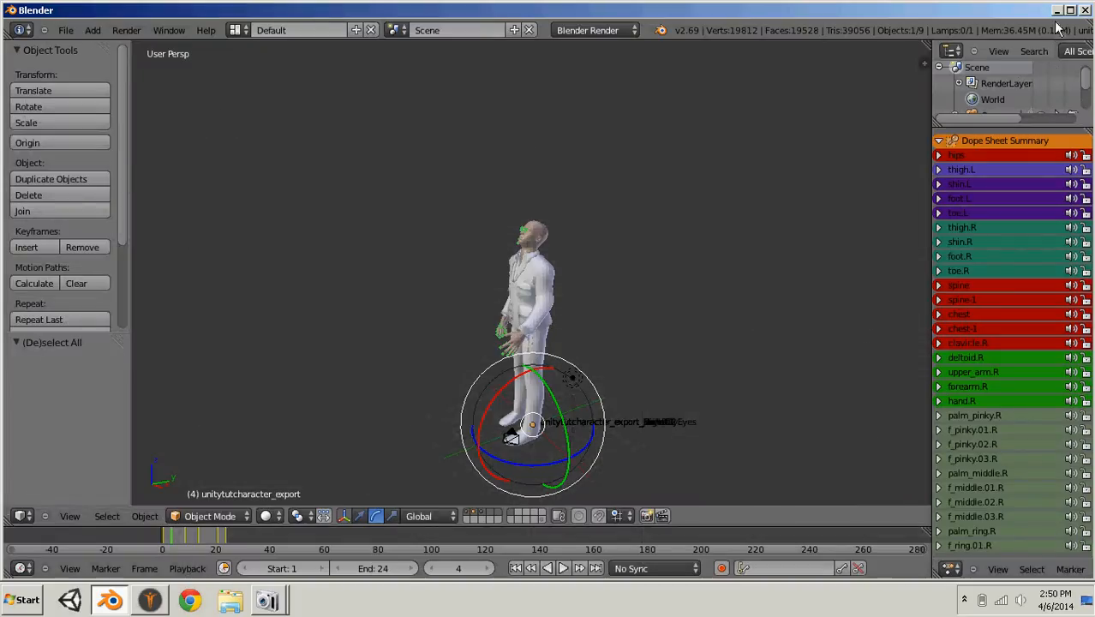
- Place the textures folder from makehuman\v1\exports in Documents on the desktop beside the exported character file
left_click(1056, 10)
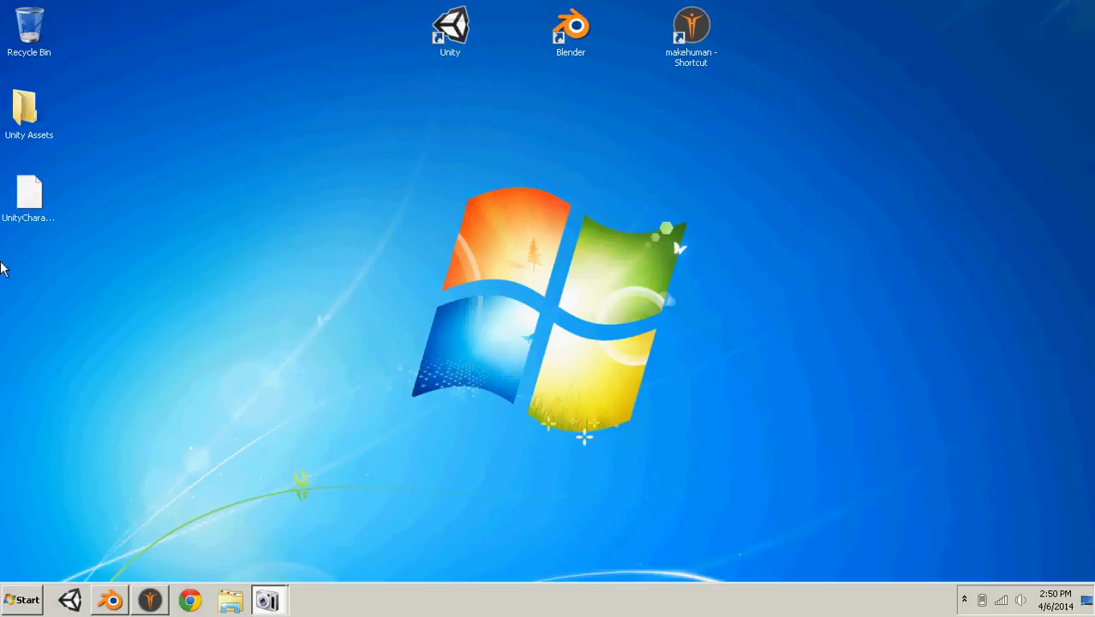
left_click_drag(483, 234, 511, 276)
left_click(21, 600)
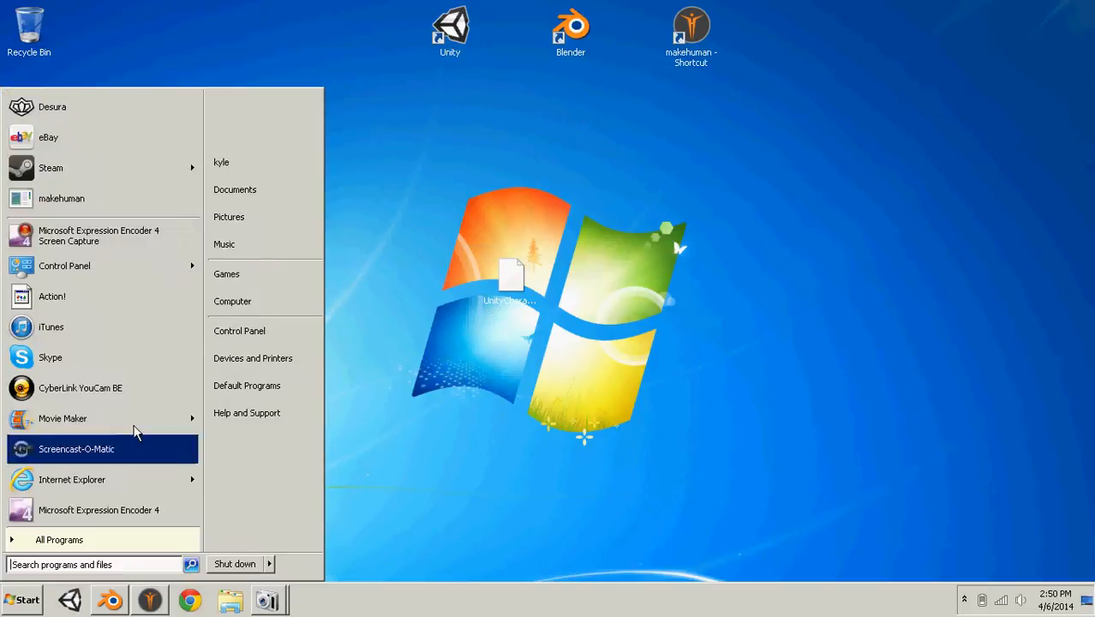
left_click(269, 201)
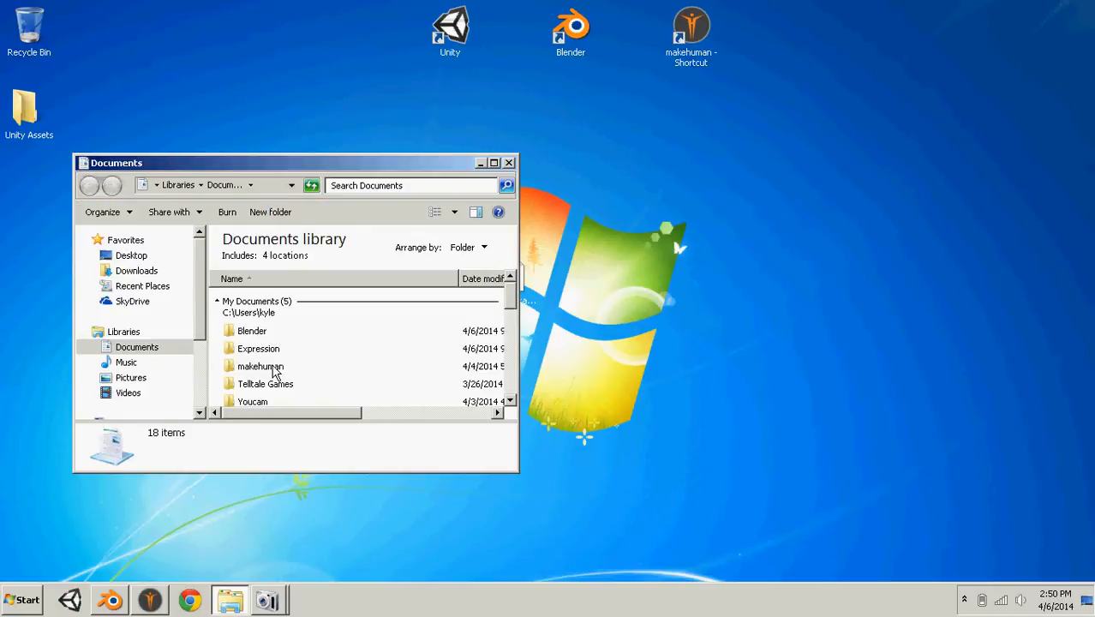
double_click(274, 367)
left_click(272, 306)
double_click(272, 308)
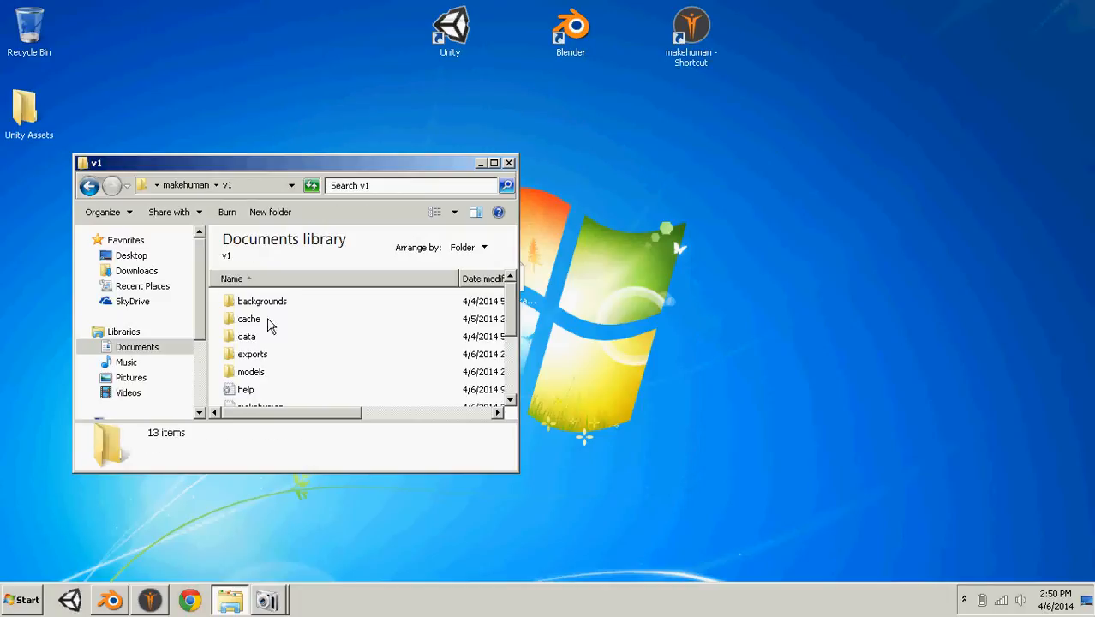
double_click(261, 354)
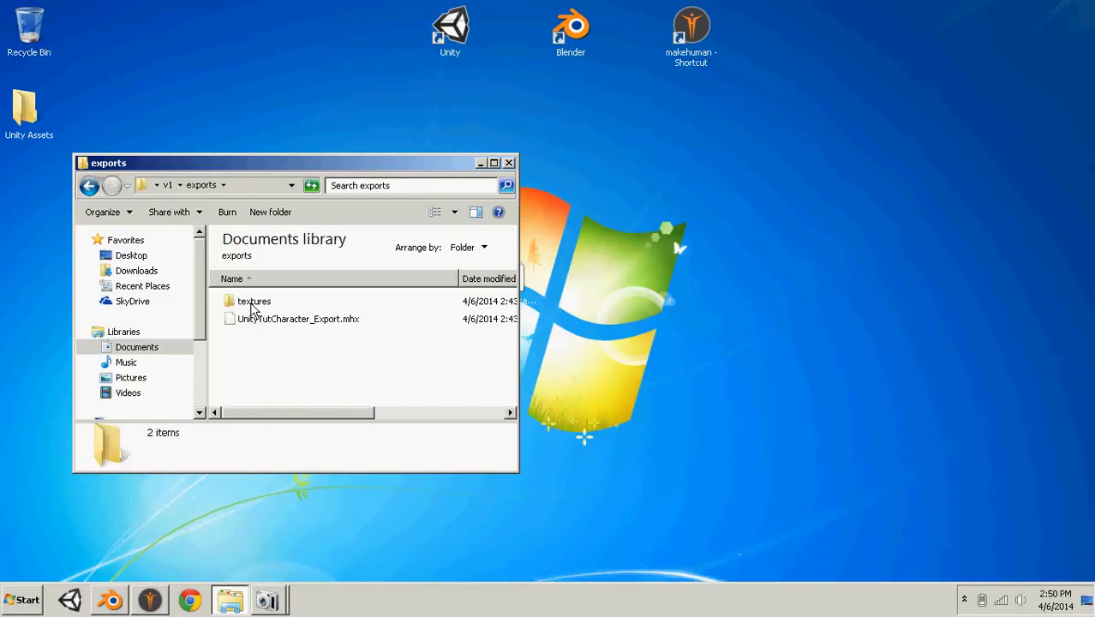
left_click(254, 304)
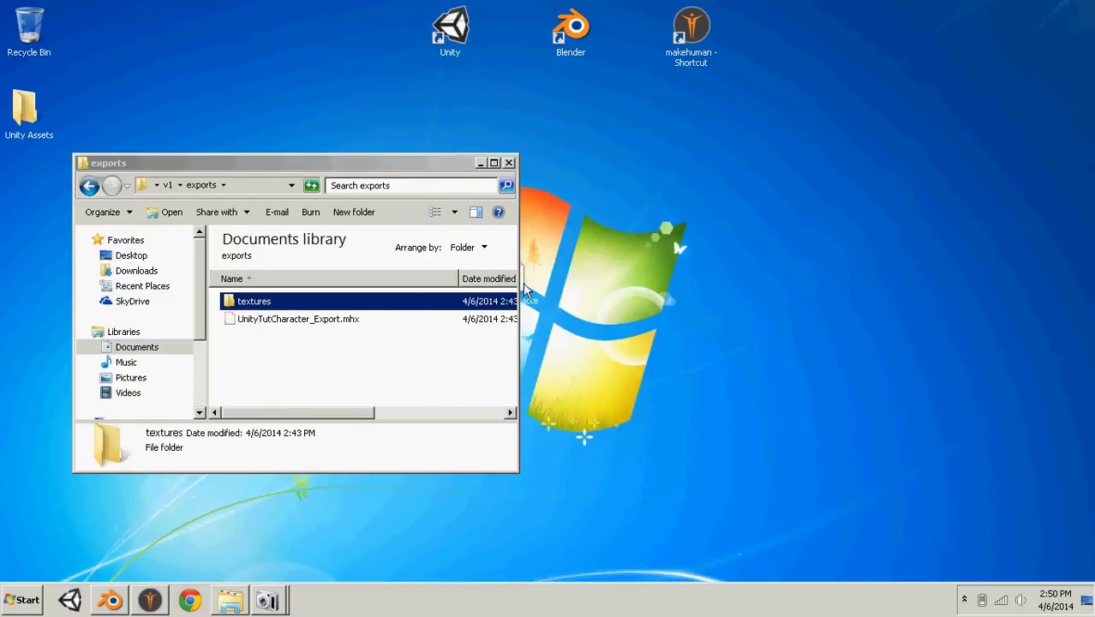
left_click_drag(512, 301, 485, 185)
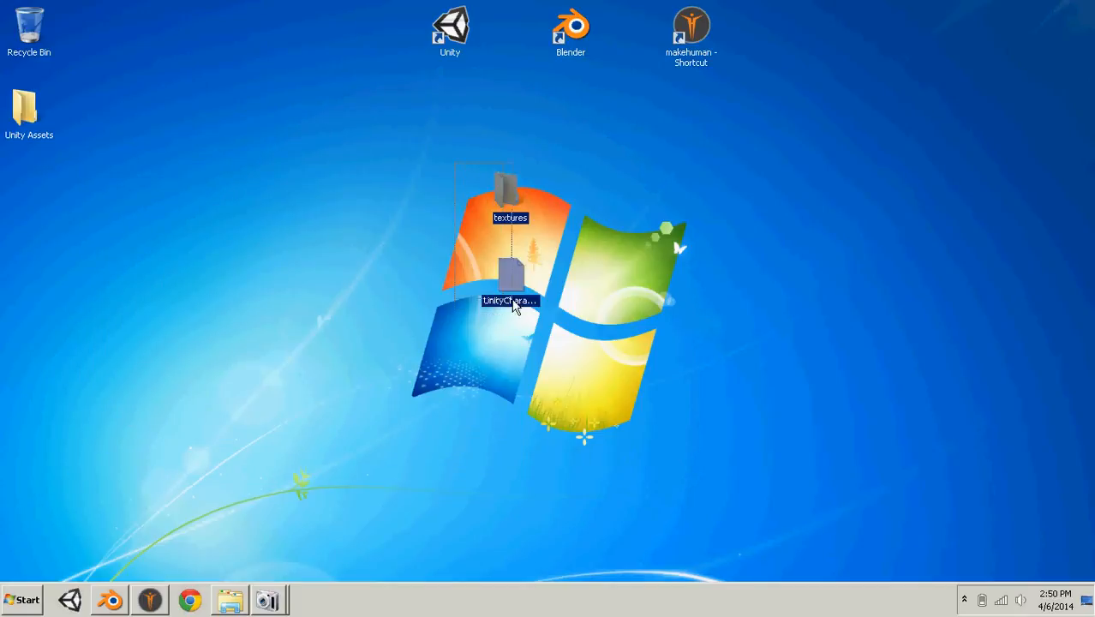
- Move the textures folder and the exported character file together to the right side of the desktop
left_click_drag(527, 229, 573, 338)
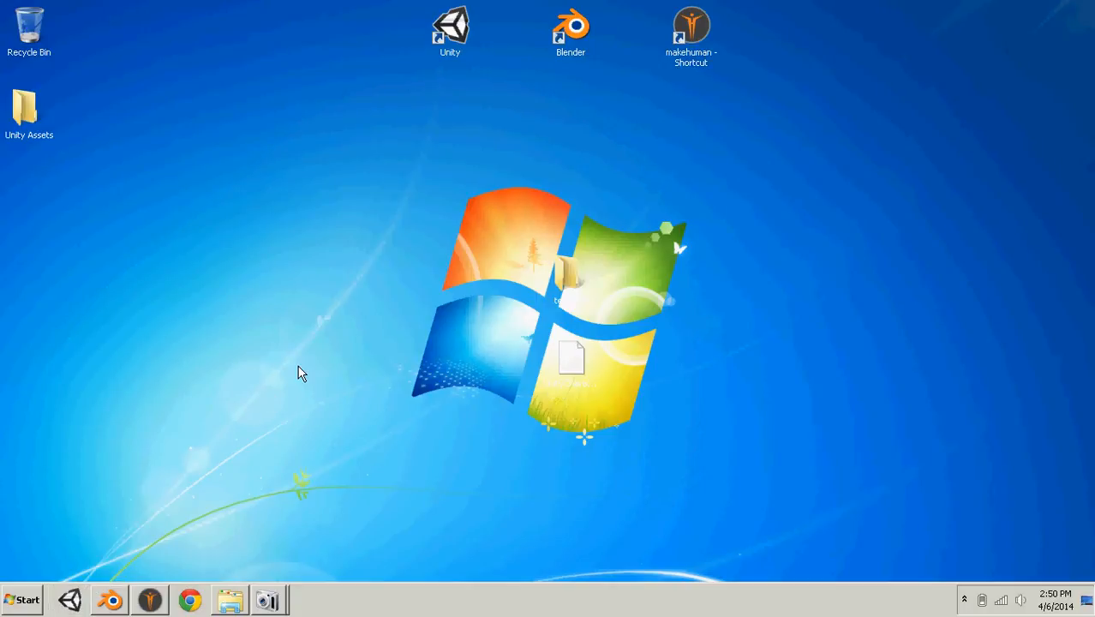
left_click_drag(417, 259, 651, 476)
left_click_drag(557, 293, 967, 209)
left_click(727, 339)
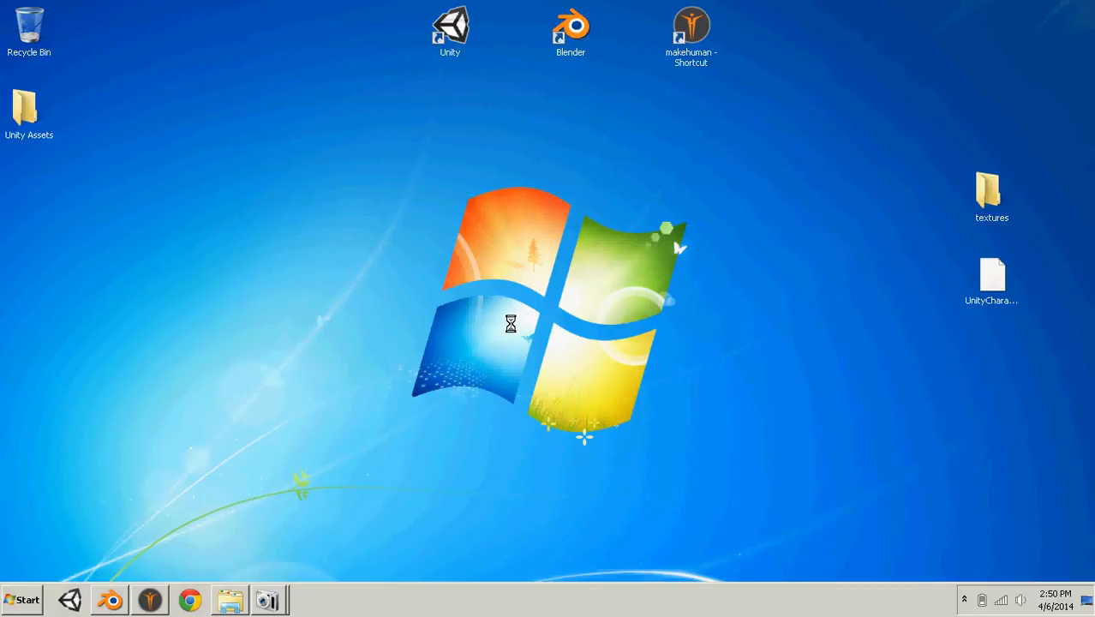
- Create a new Unity project named LegsTutorial in the Documents folder
left_click(466, 204)
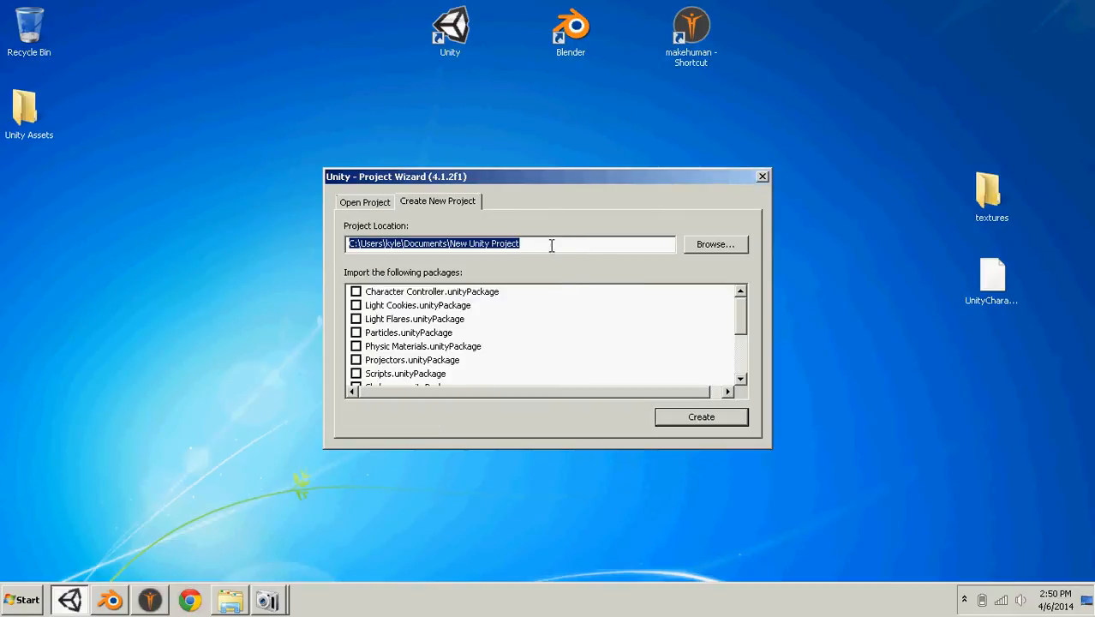
left_click_drag(551, 246, 451, 243)
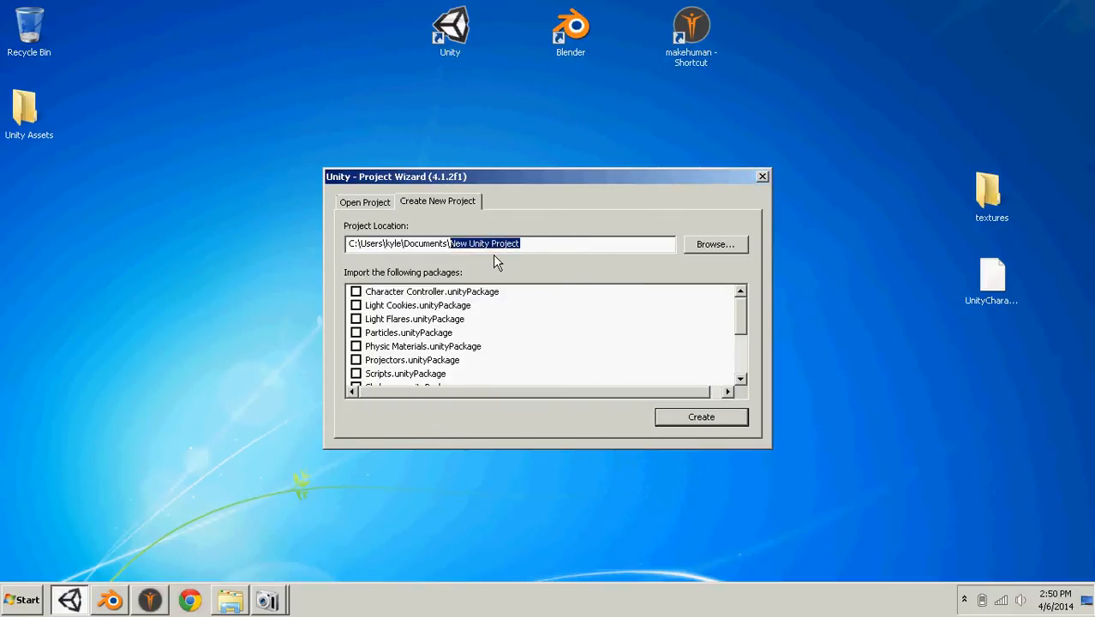
type("LegsTutorial")
key("Return")
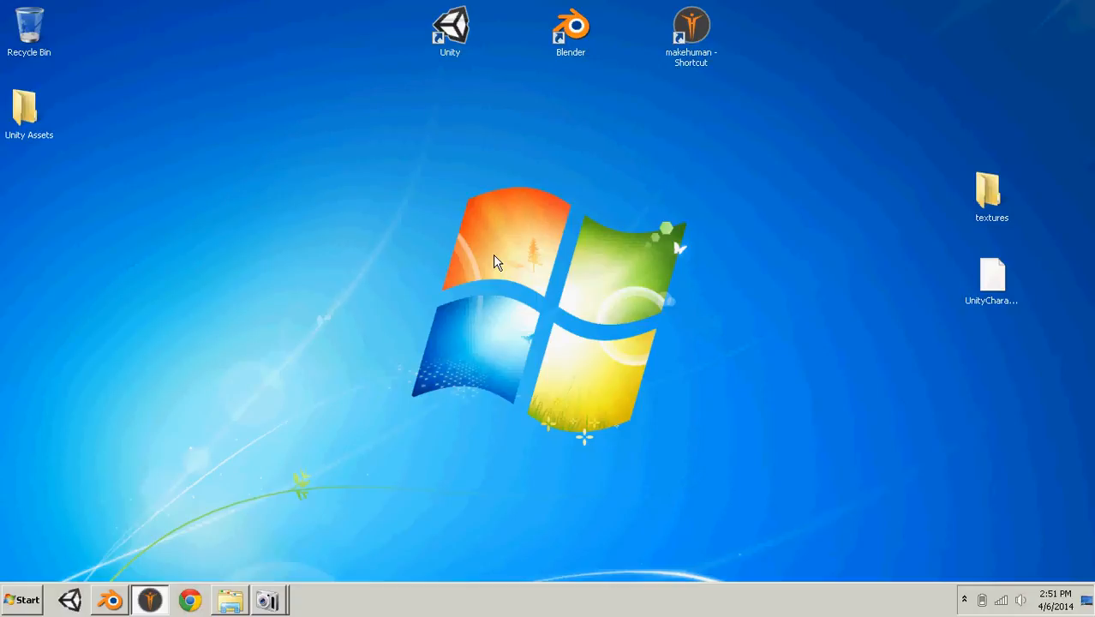
left_click_drag(408, 19, 785, 103)
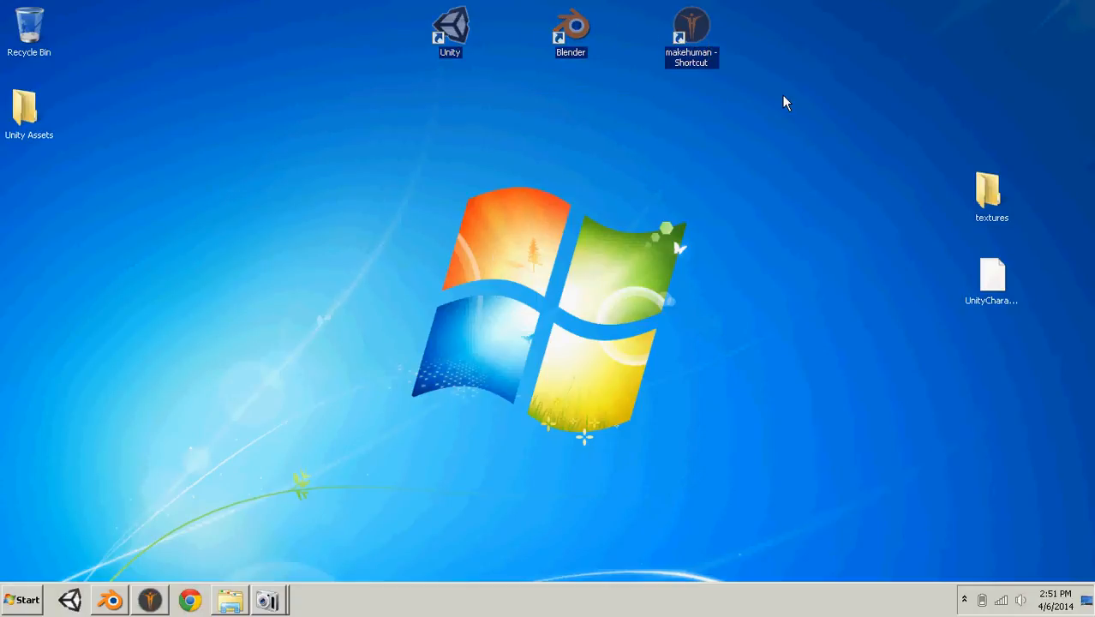
left_click(528, 324)
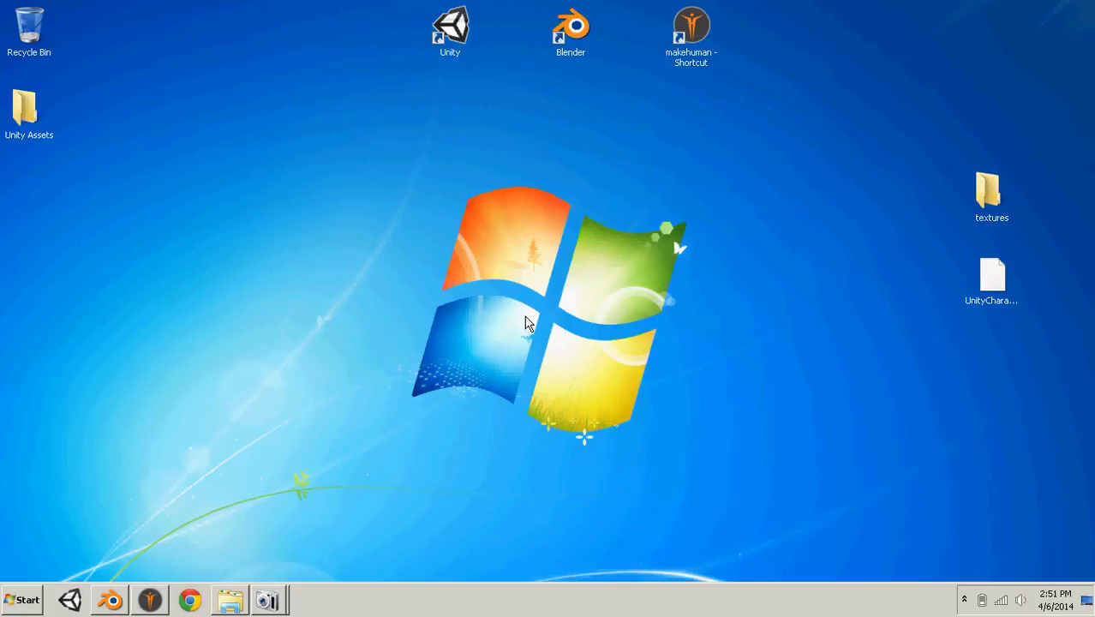
left_click(73, 600)
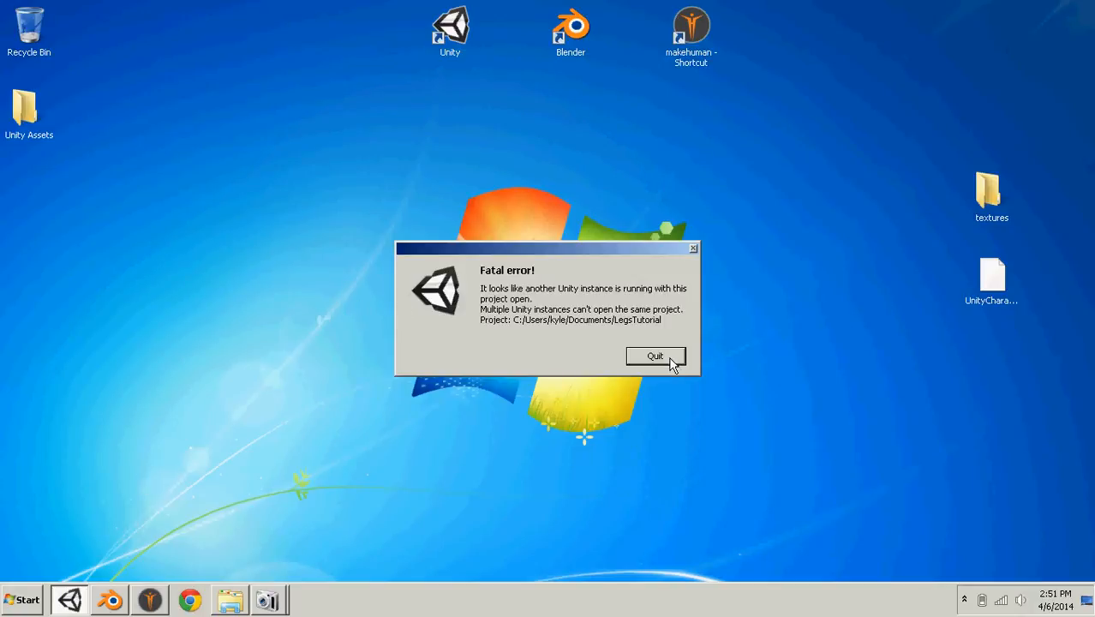
left_click(668, 358)
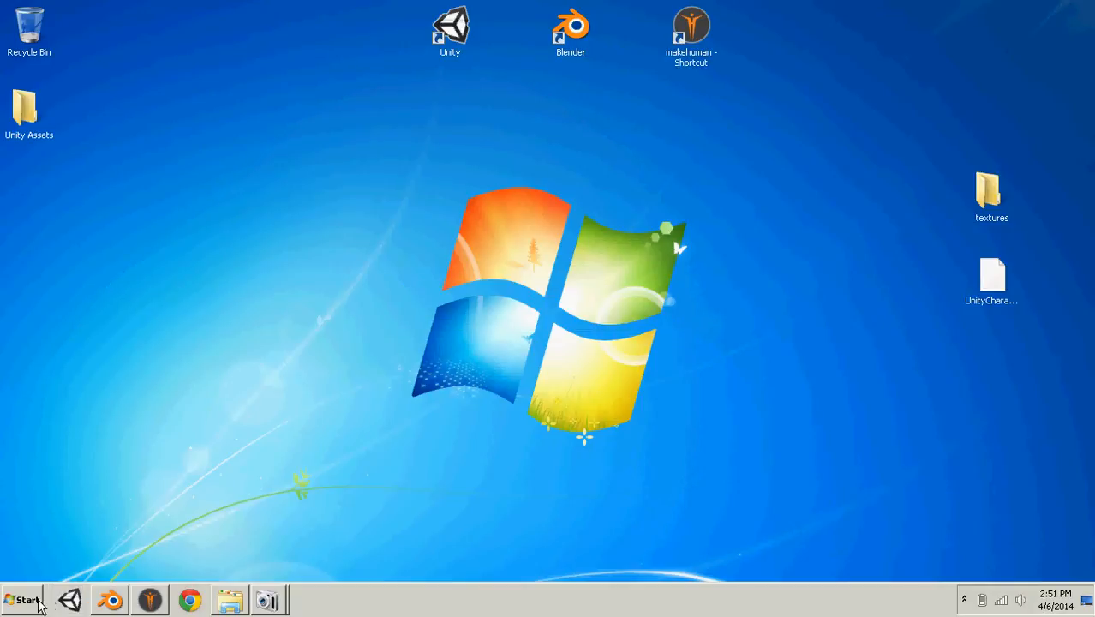
- Switch to the Unity editor with the LegsTutorial project and create a terrain in the scene
left_click(74, 591)
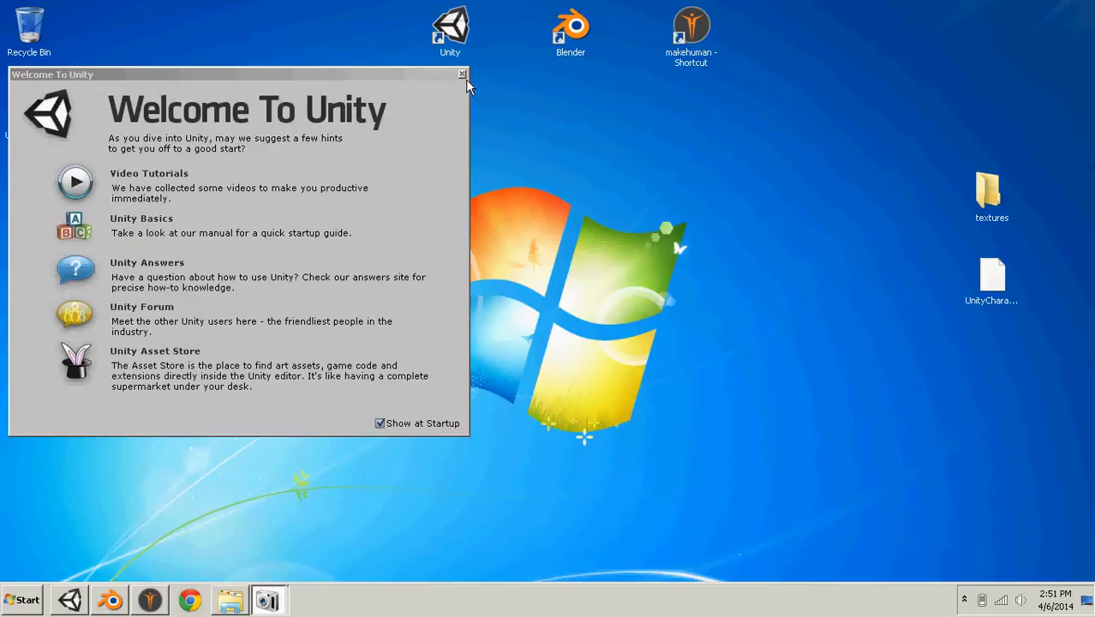
left_click(462, 75)
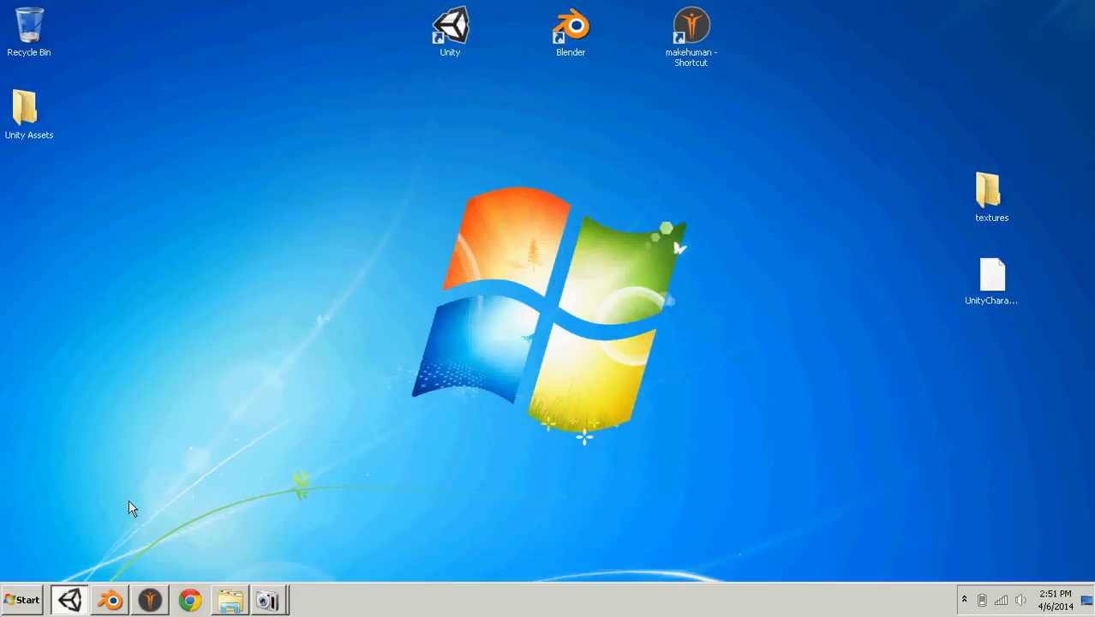
left_click(70, 599)
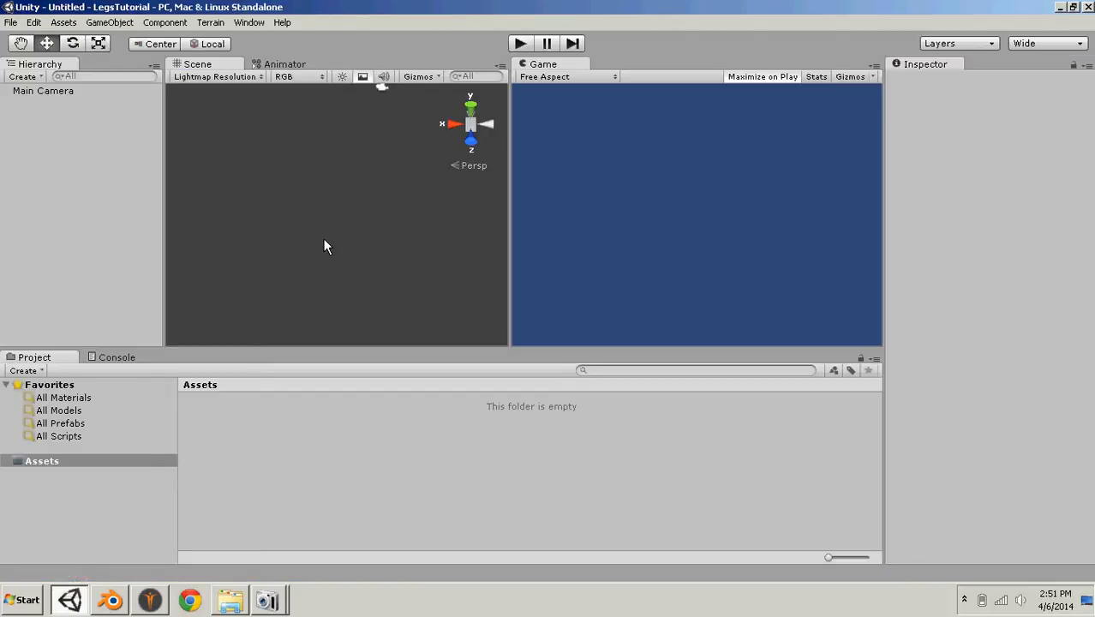
left_click(210, 23)
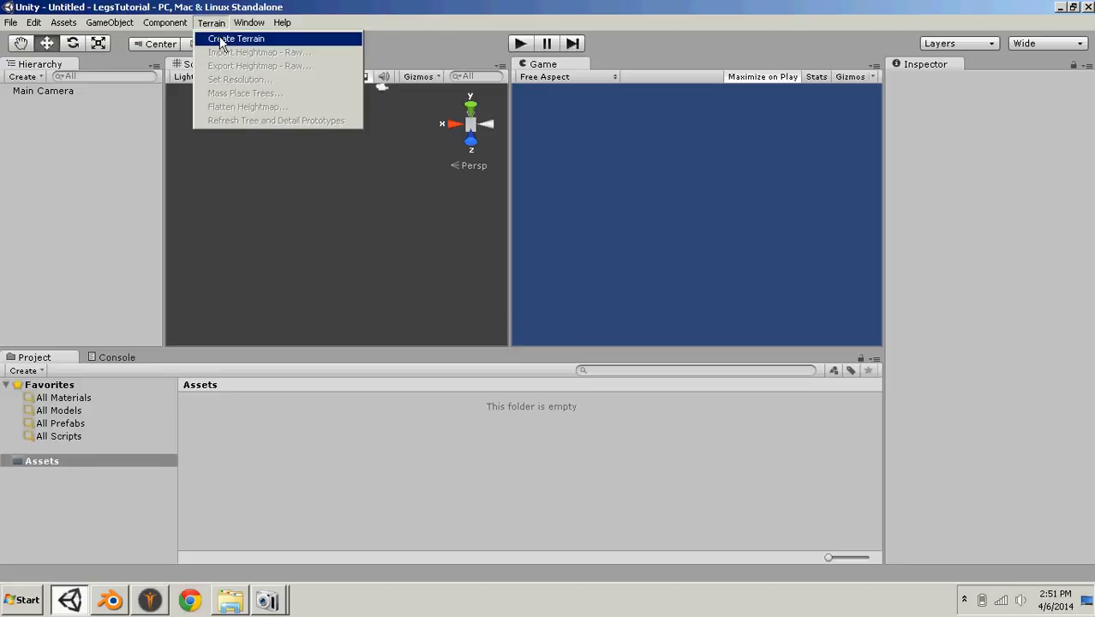
left_click(233, 38)
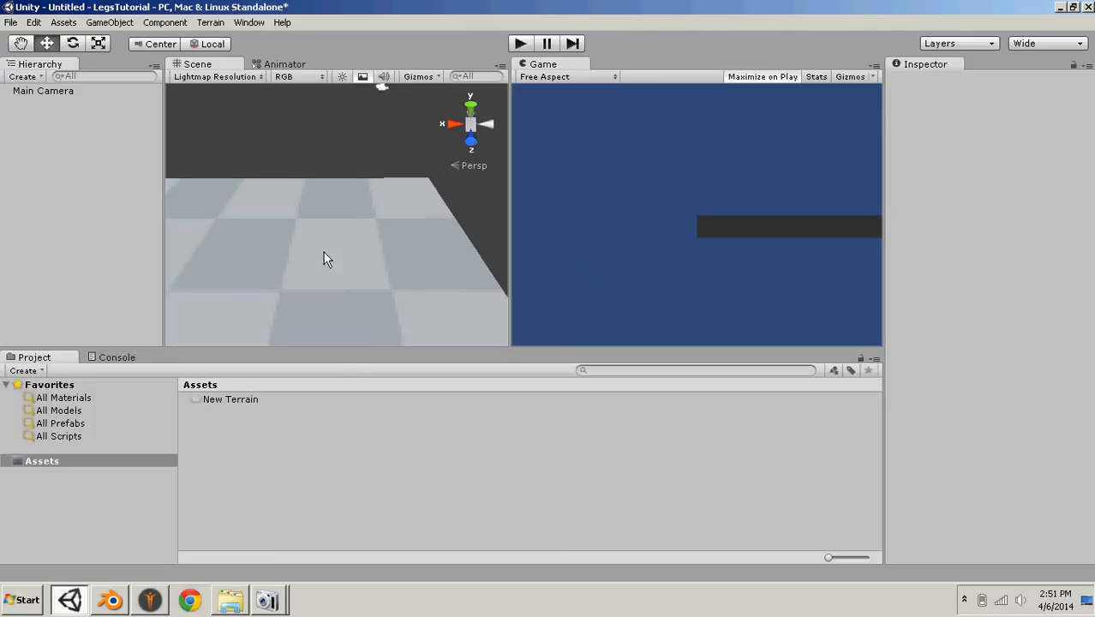
right_click_drag(324, 253, 356, 239)
- Import the Character Controller package into the project's assets
right_click(236, 452)
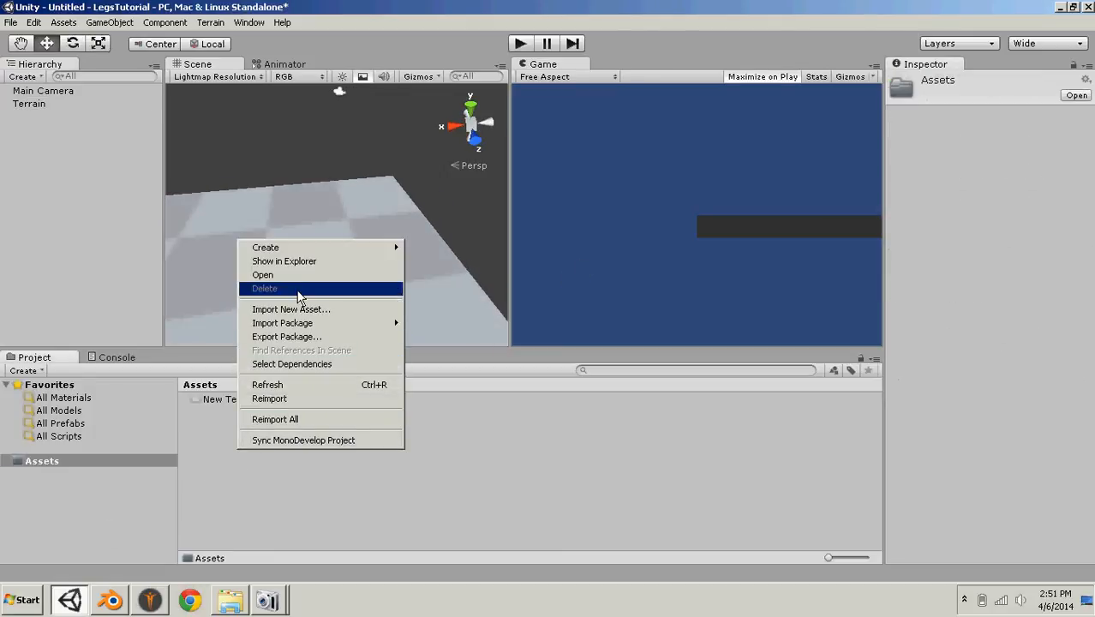
right_click(186, 550)
left_click(435, 468)
right_click(250, 432)
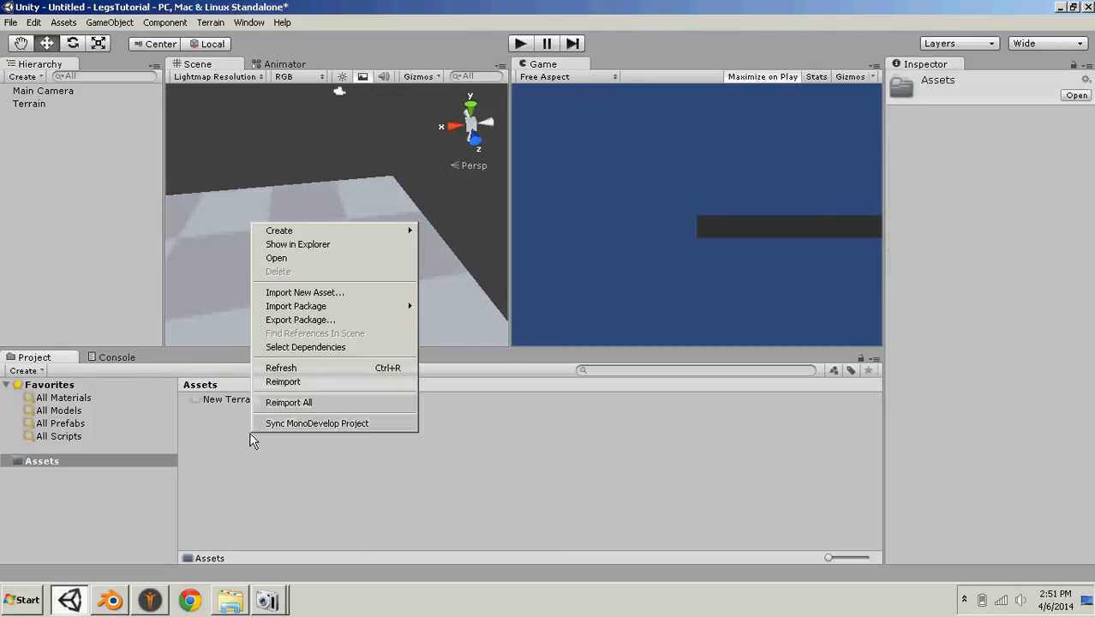
mouse_move(338, 309)
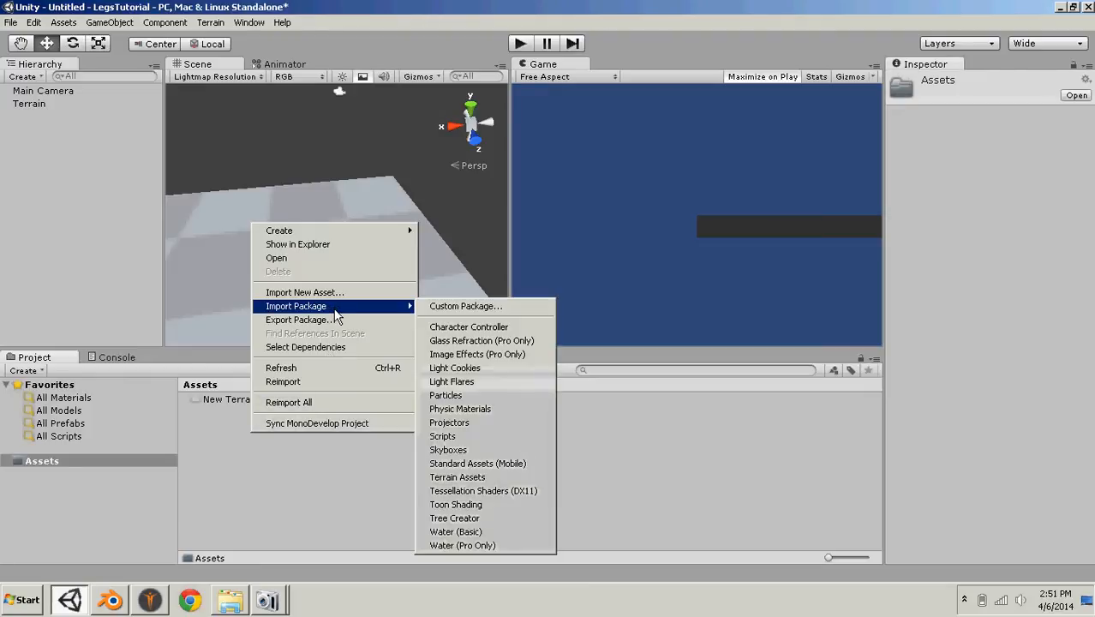
left_click(433, 328)
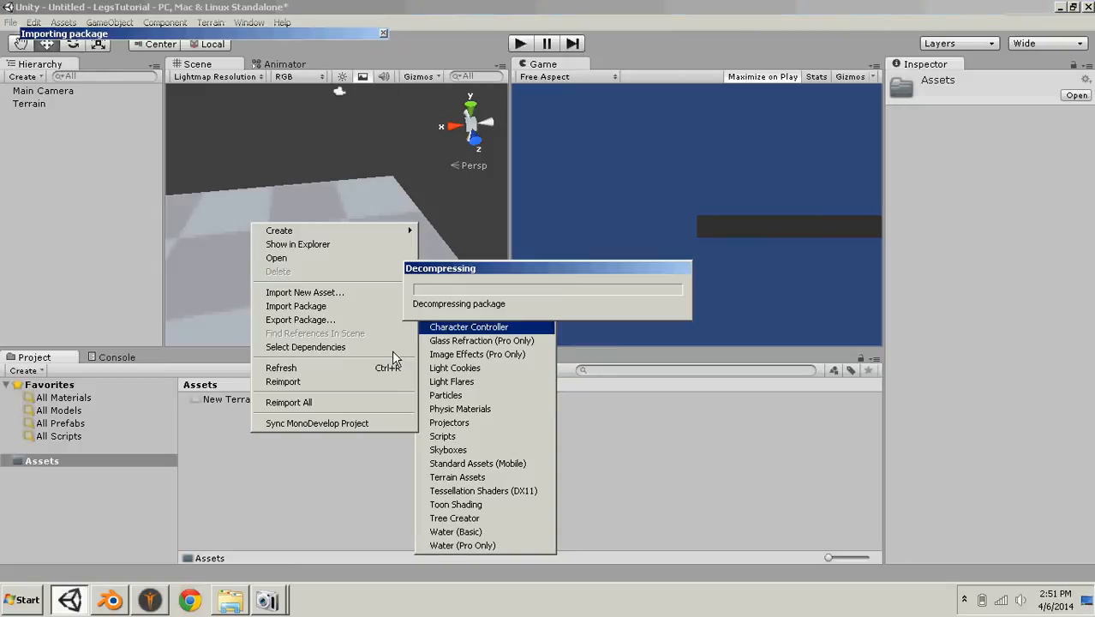
left_click(369, 309)
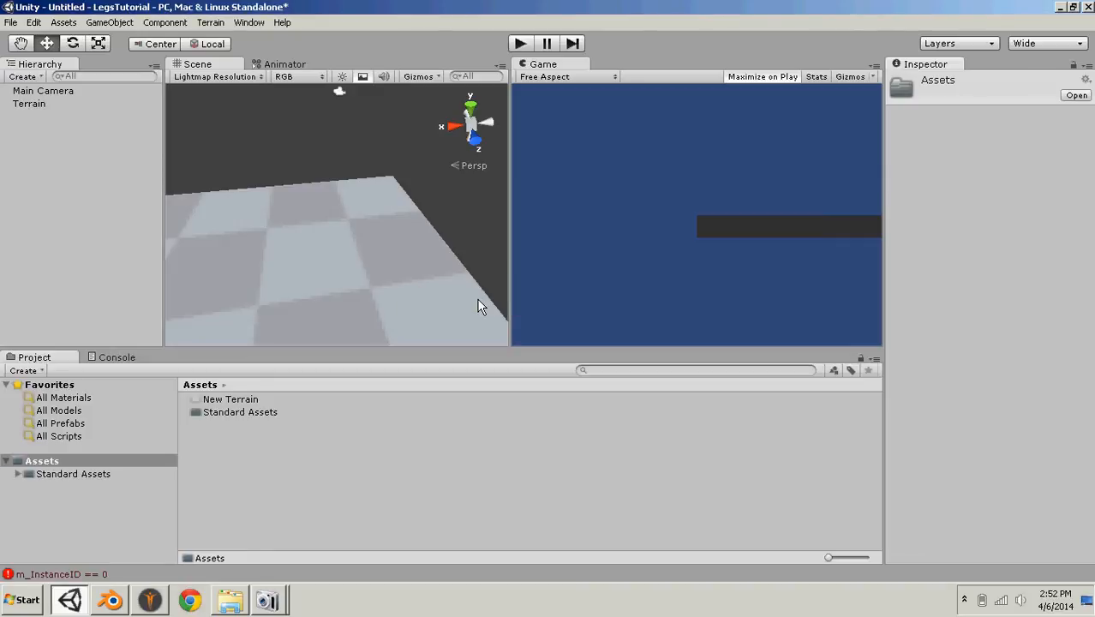
- Place the First Person Controller from the Character Controllers assets on the terrain and test-play the scene
double_click(249, 413)
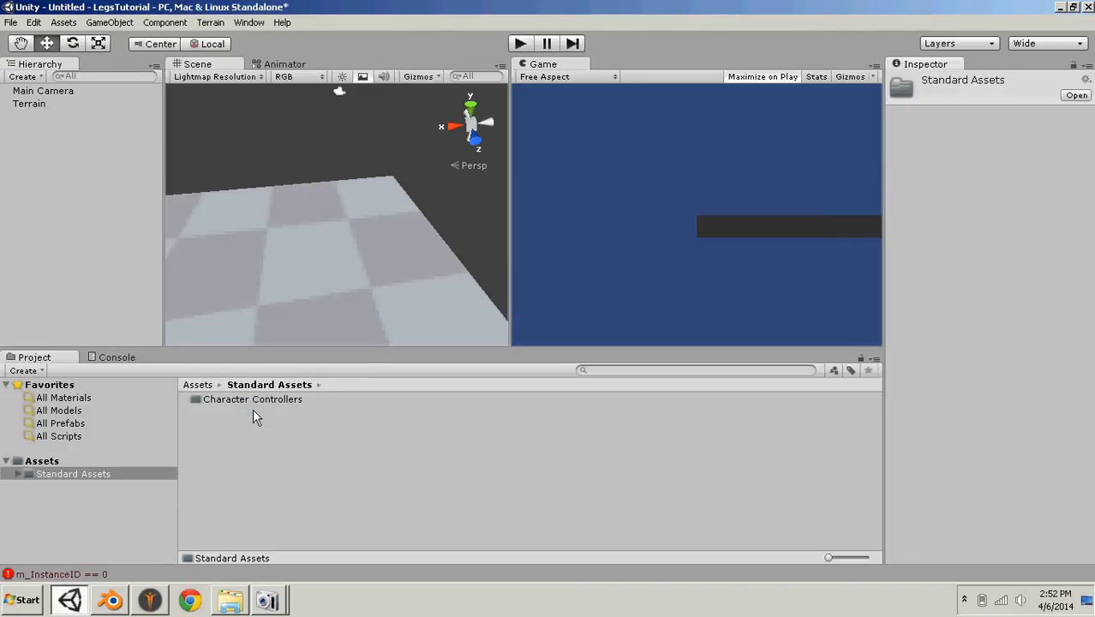
double_click(247, 399)
left_click_drag(299, 263, 285, 187)
left_click(521, 43)
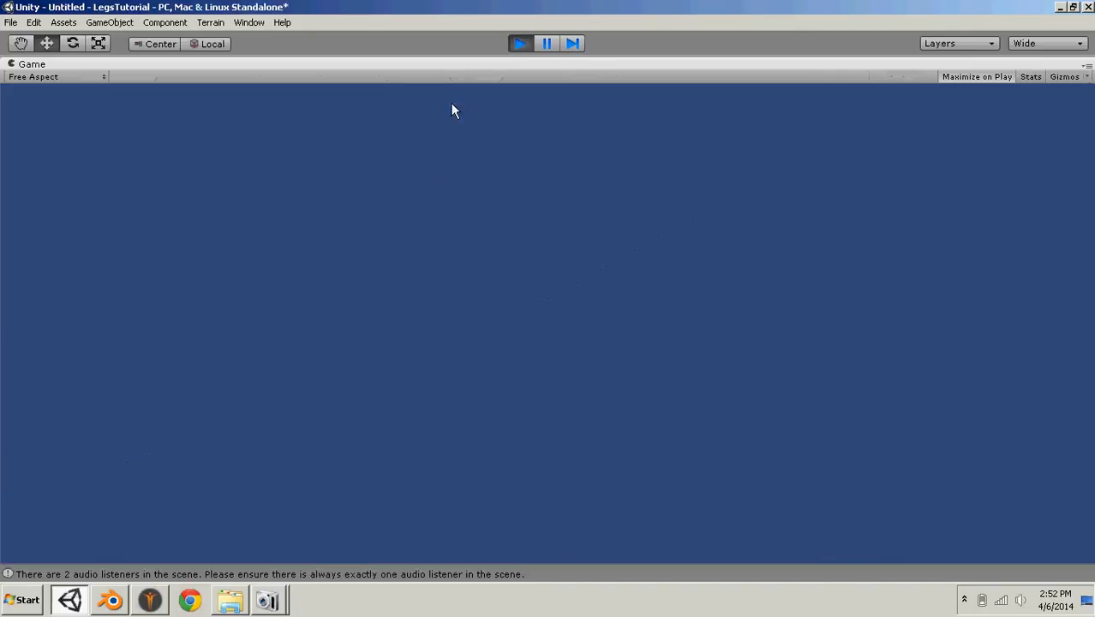
left_click(513, 48)
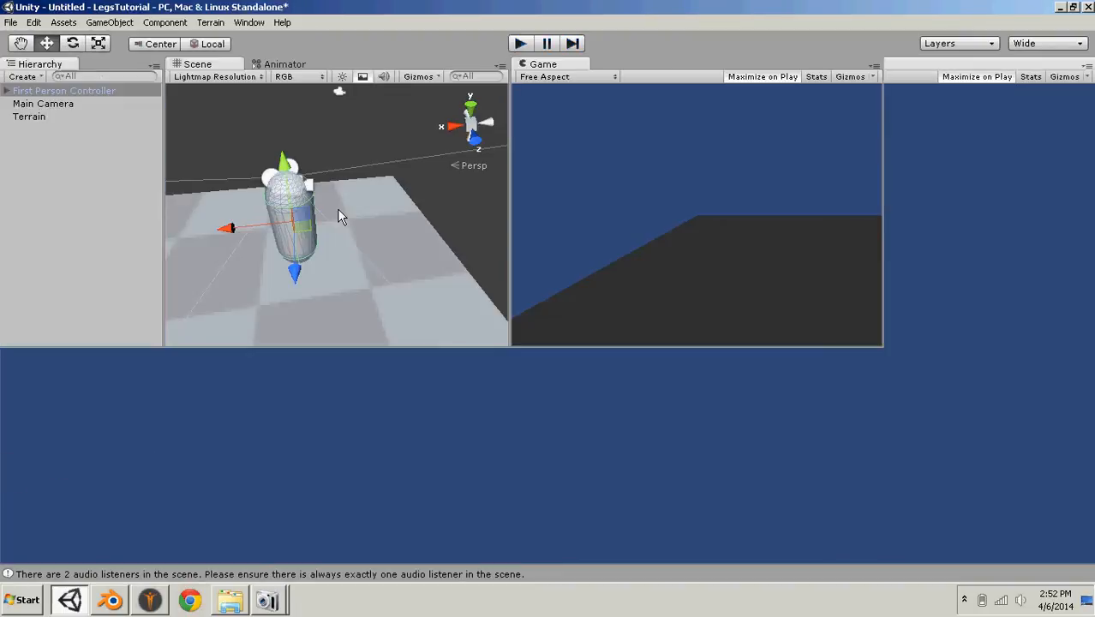
- Raise the First Person Controller to a Y position of about 1.46 and test-play the scene
left_click_drag(284, 161, 282, 129)
left_click(521, 43)
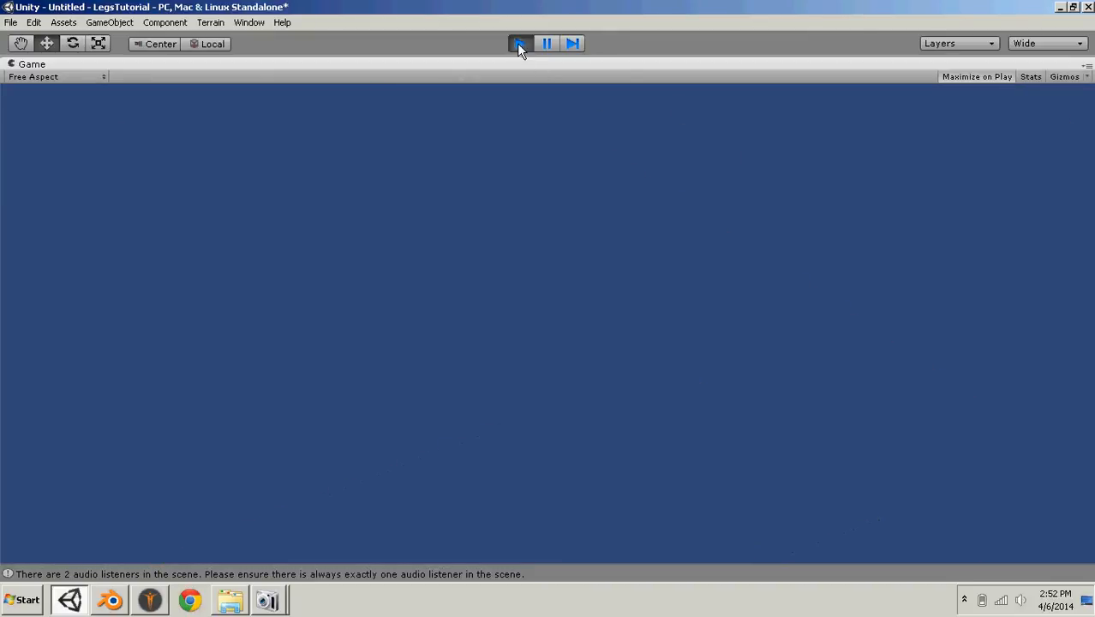
left_click(520, 43)
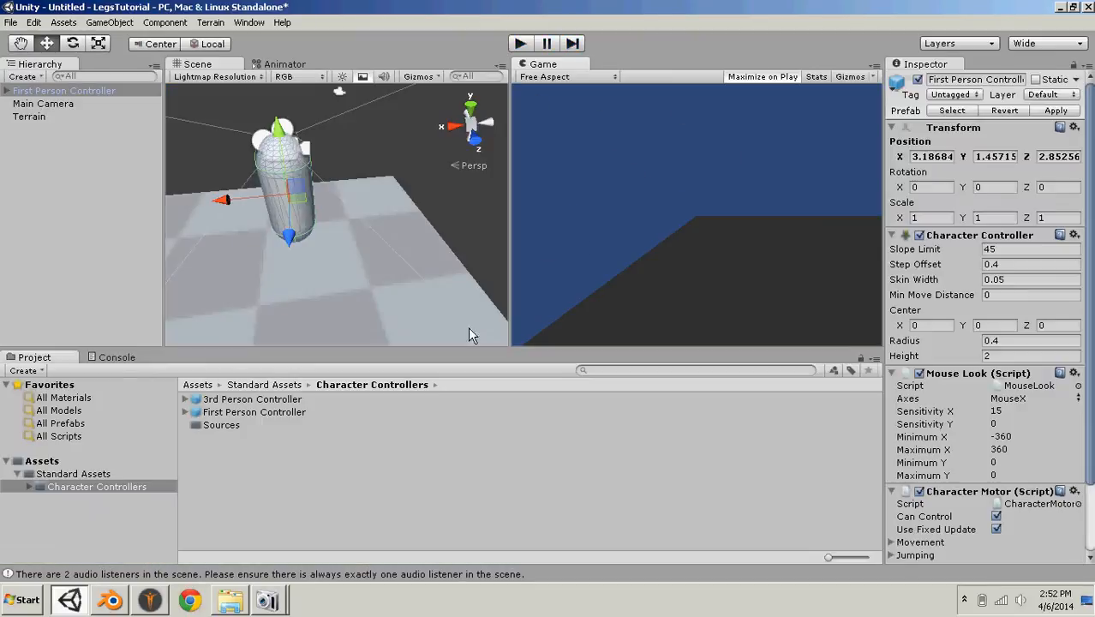
- Create a directional light and move it above the First Person Controller, to about X 3.15, Y 3.00, Z 2.36
left_click(41, 462)
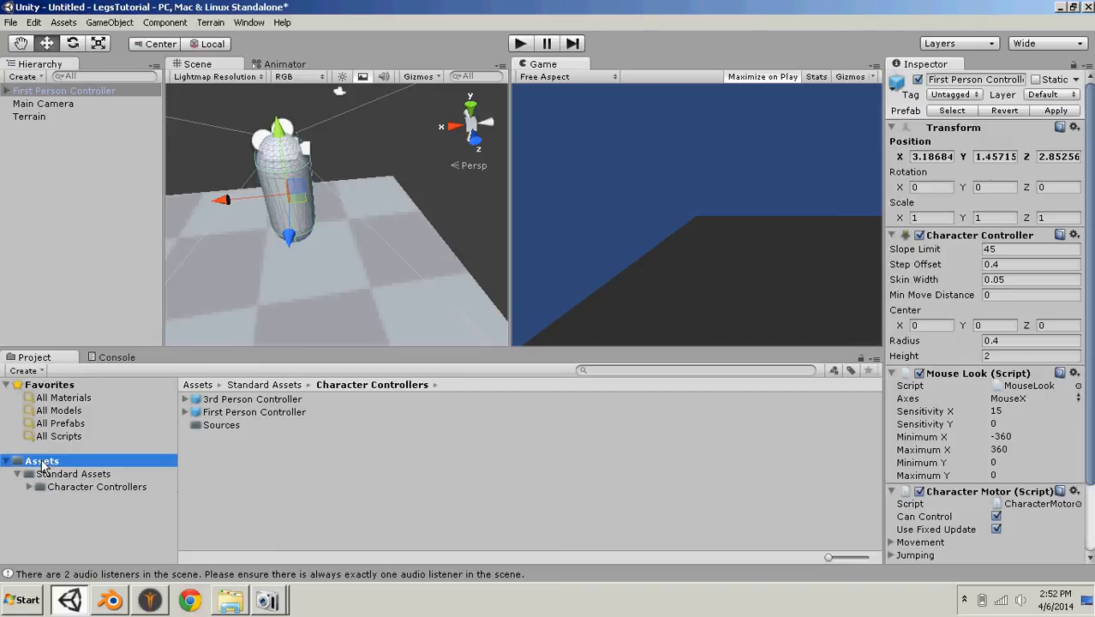
left_click(110, 22)
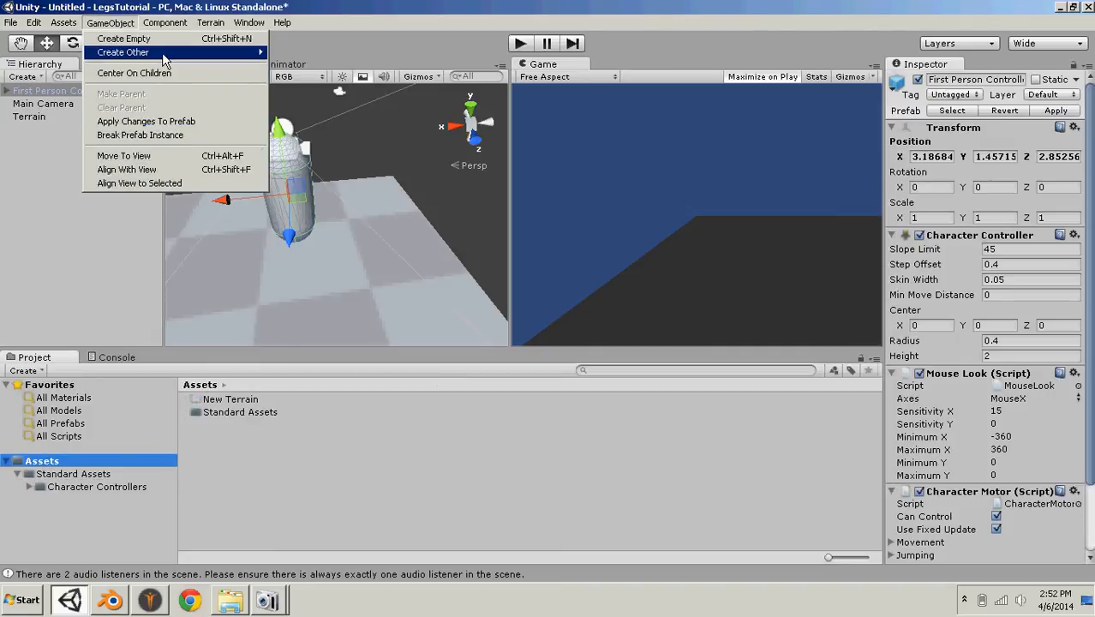
mouse_move(162, 52)
left_click(314, 128)
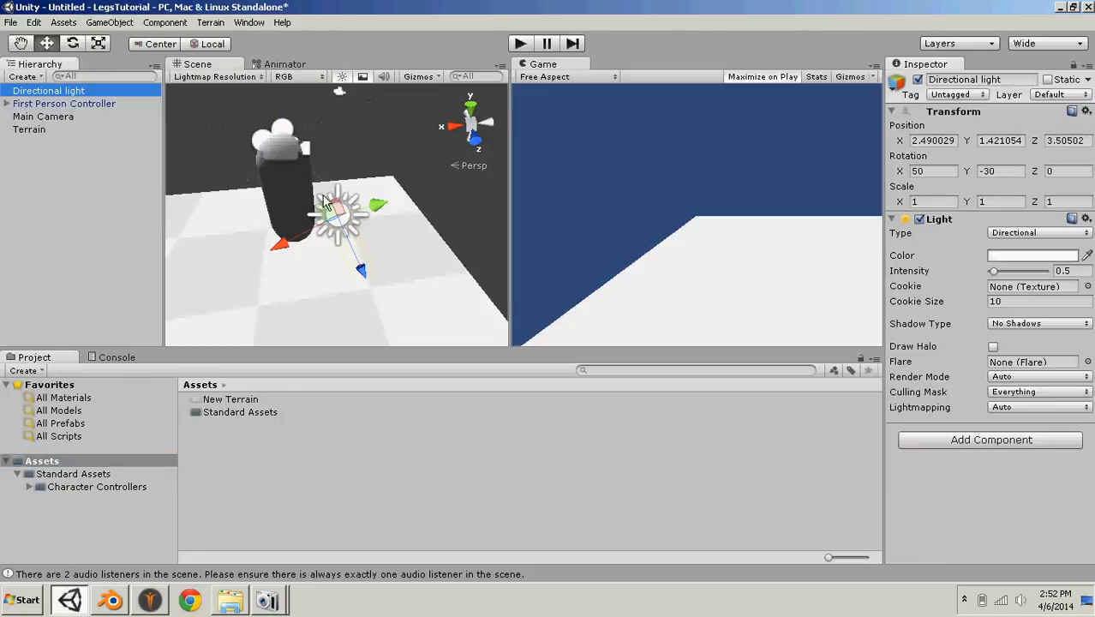
left_click_drag(341, 209, 298, 102)
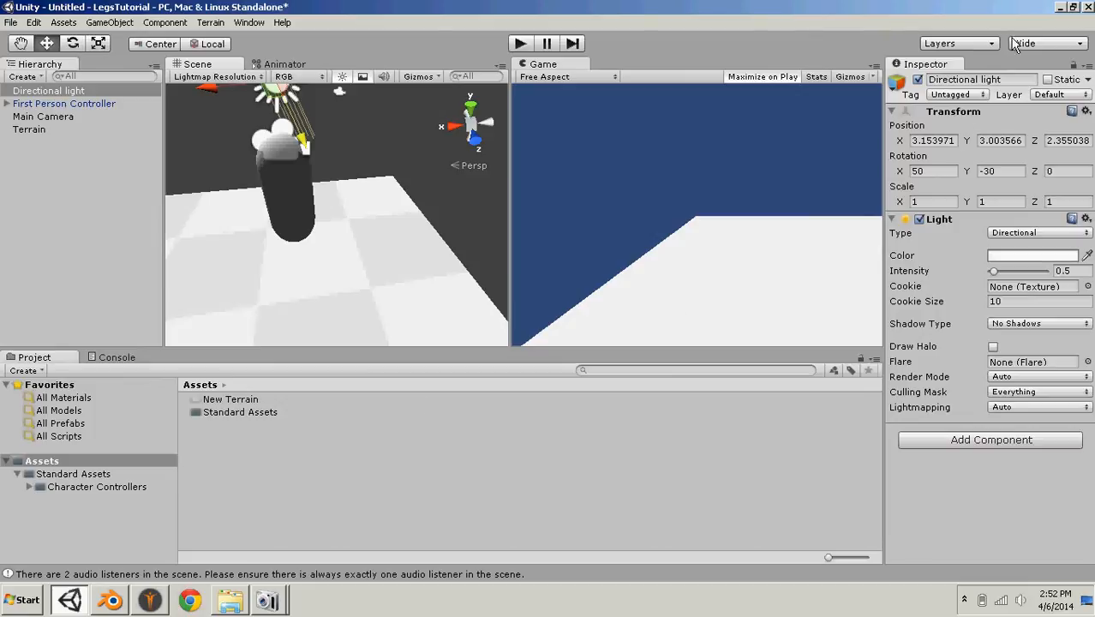
- Switch the Unity editor to a smaller window and move it aside to uncover the textures folder and character file on the desktop
left_click(1061, 8)
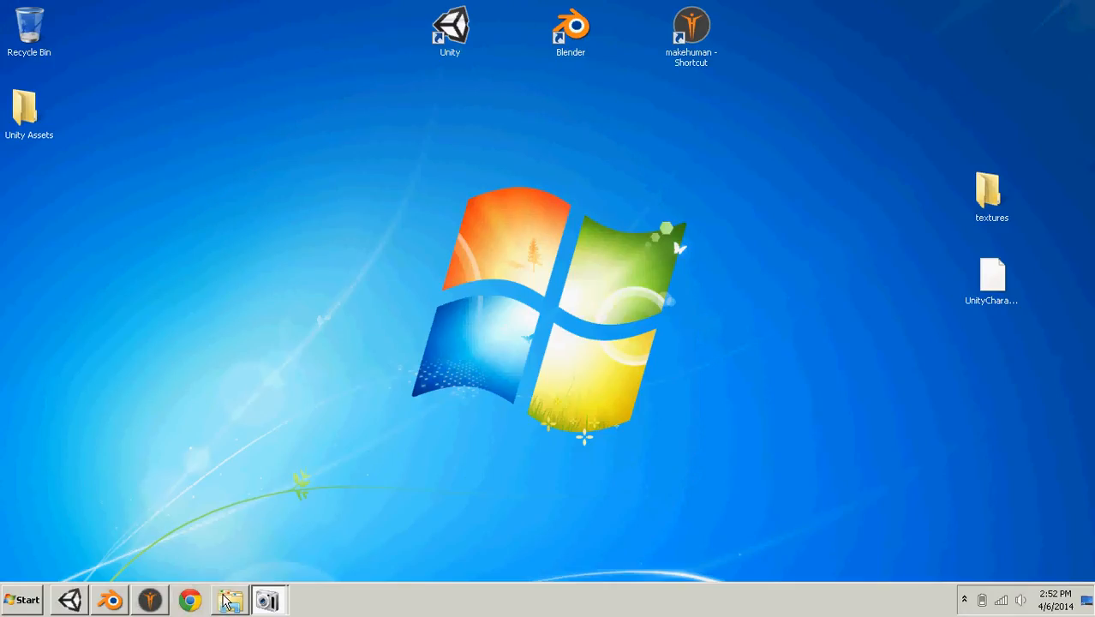
left_click(70, 600)
left_click(1073, 7)
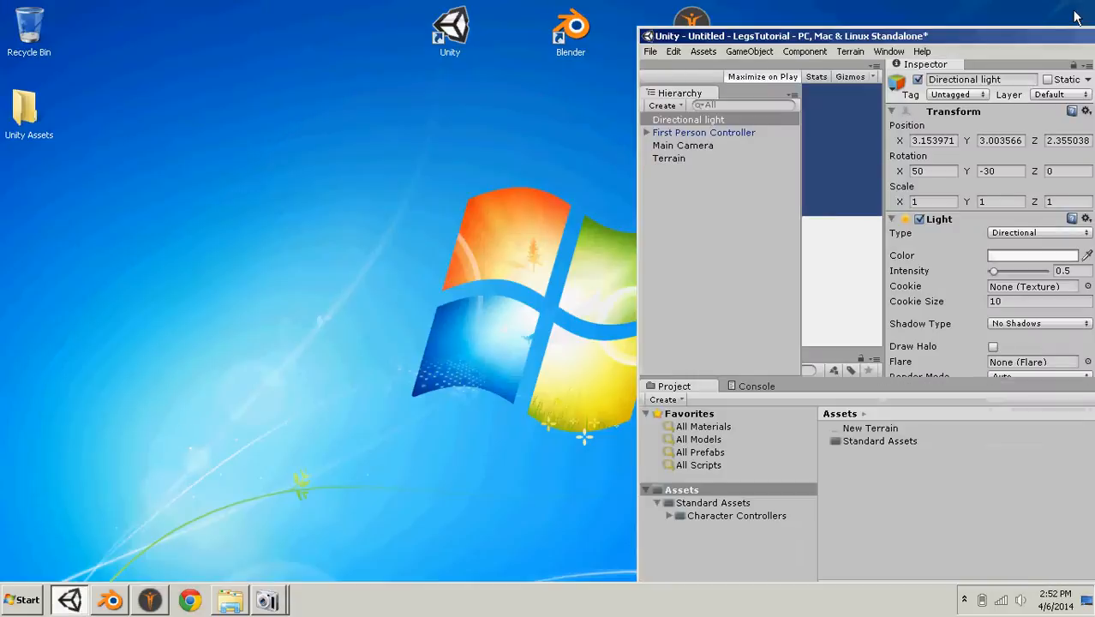
left_click_drag(834, 40, 16, 72)
- Import the textures folder and UnityCharacter_Export.fbx from the desktop into Assets, and restore the editor to full size
left_click(1000, 234)
left_click_drag(1000, 228, 960, 283)
left_click_drag(1059, 166, 958, 384)
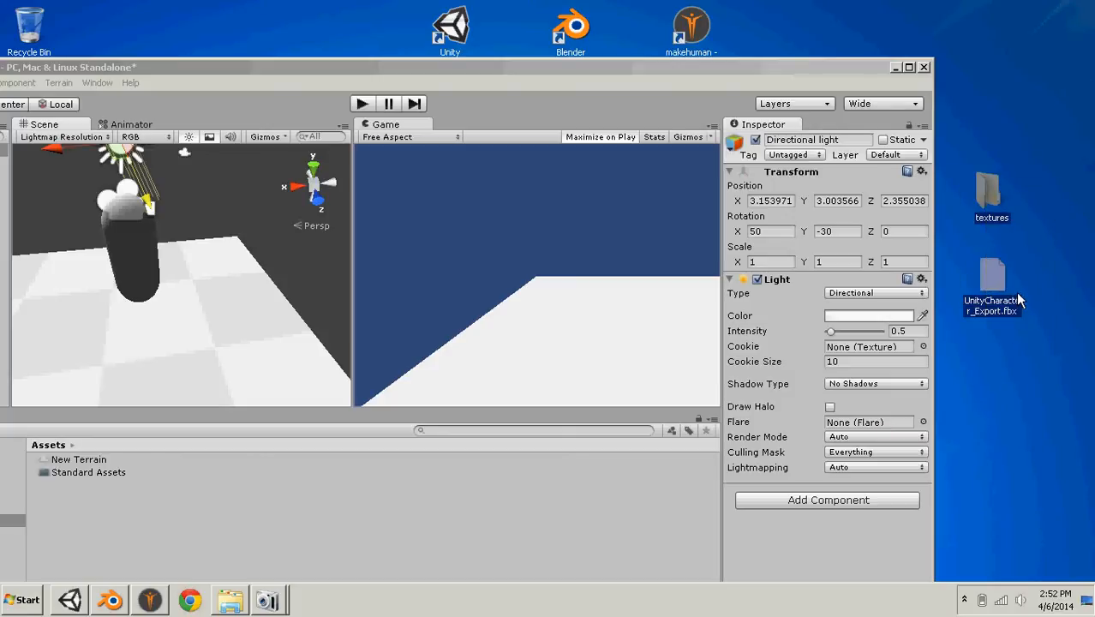
left_click_drag(1016, 291, 442, 504)
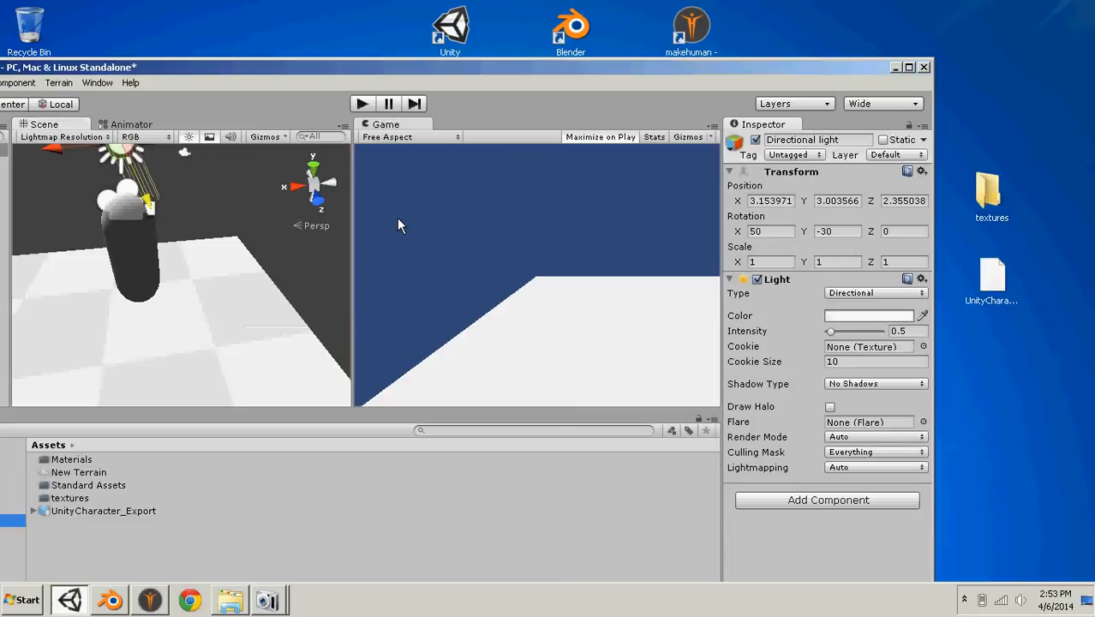
left_click(908, 67)
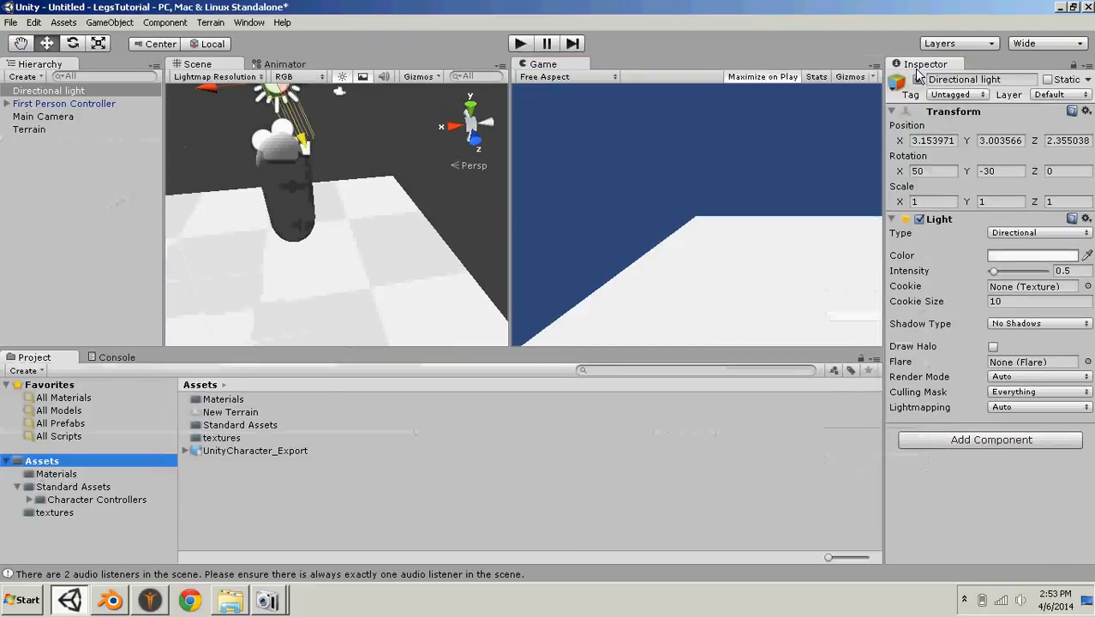
- Keep the Generic animation type for UnityCharacter_Export, set its rig's root node to unitytutcharacter_export and apply the change
left_click(217, 451)
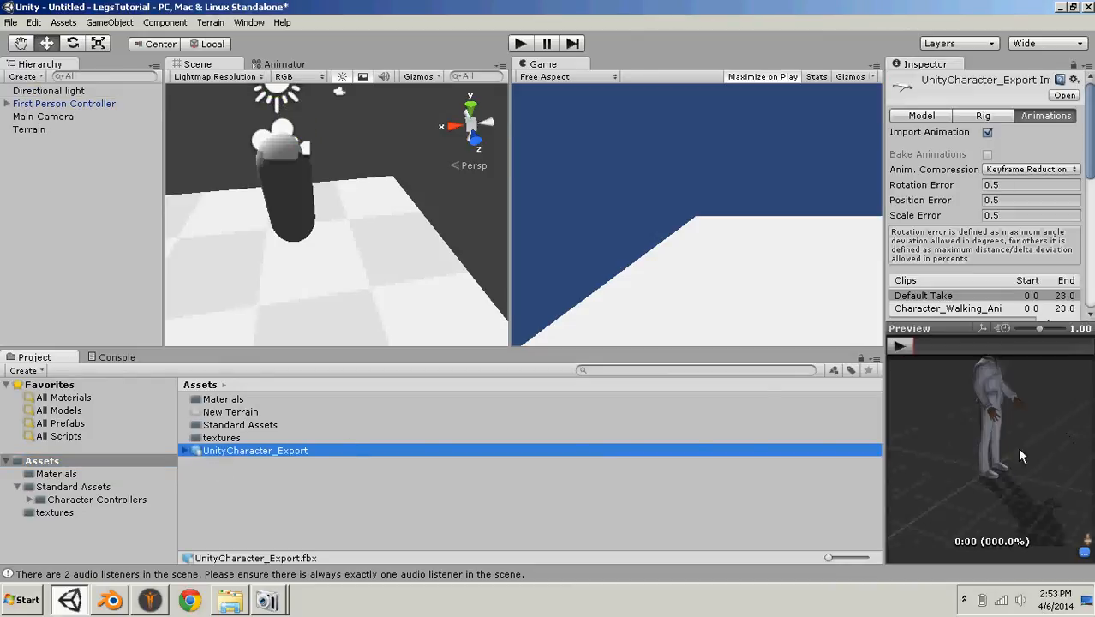
left_click_drag(1019, 457, 976, 477)
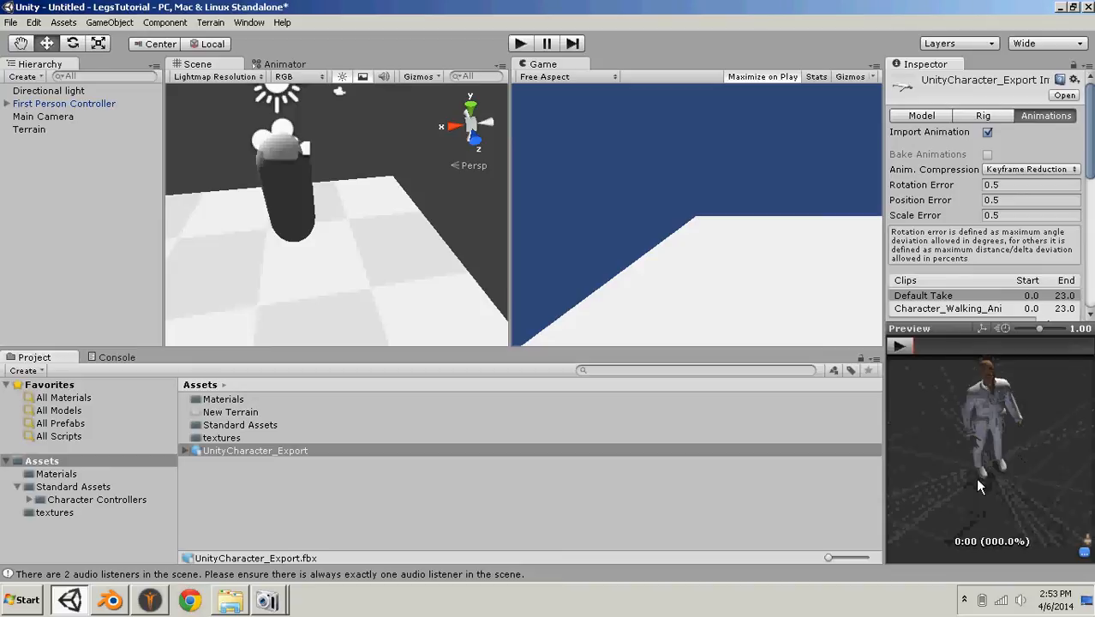
left_click(214, 451)
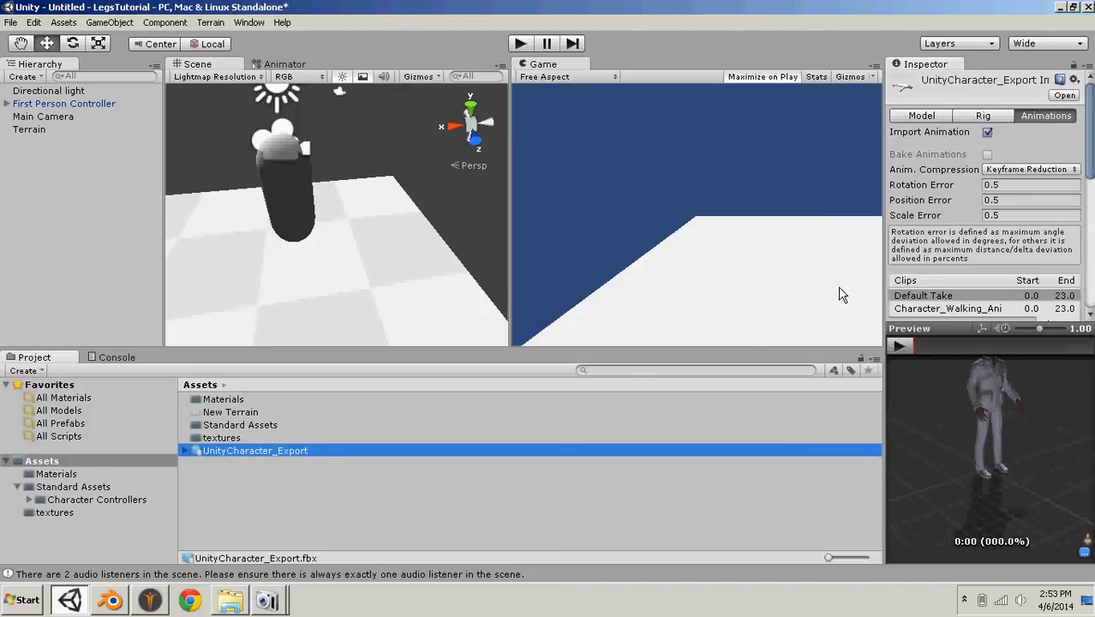
left_click(983, 115)
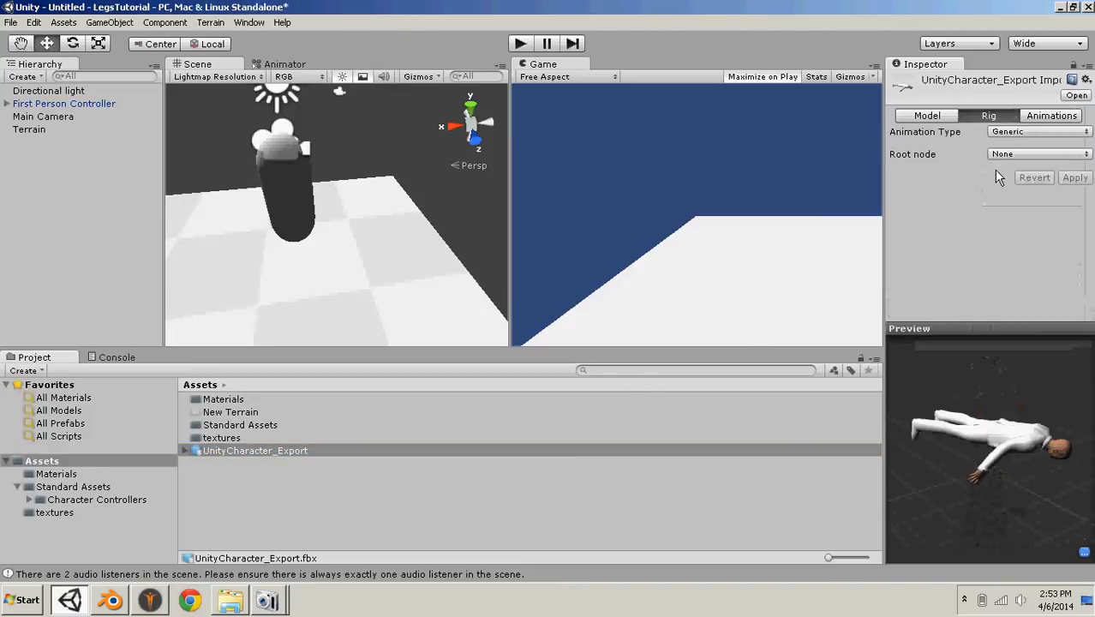
left_click(1028, 132)
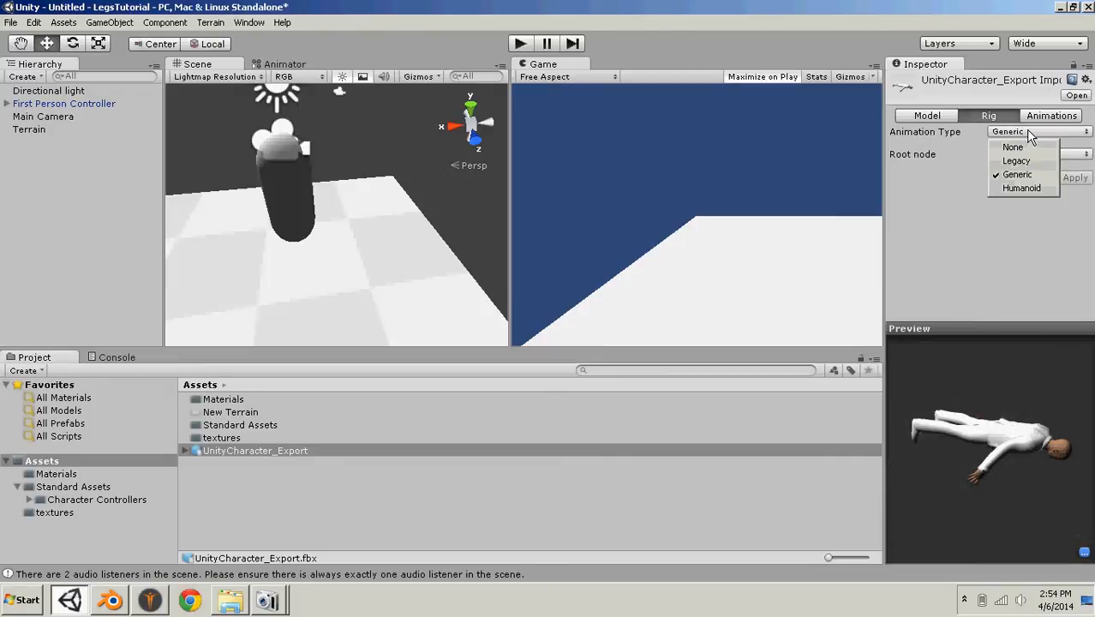
left_click(1084, 154)
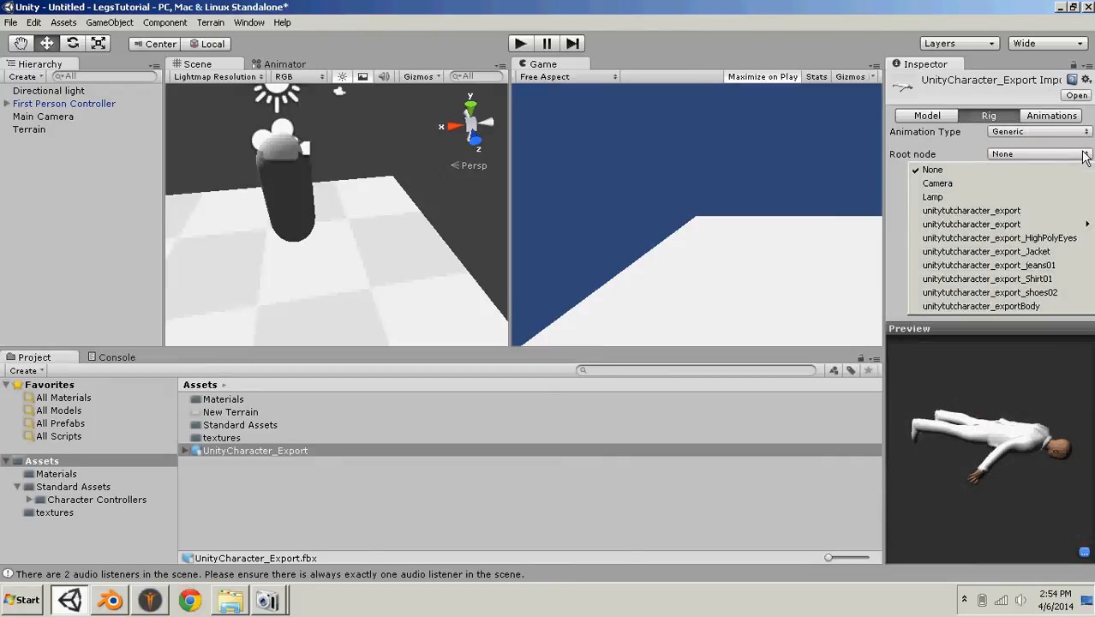
left_click(956, 213)
left_click(1024, 156)
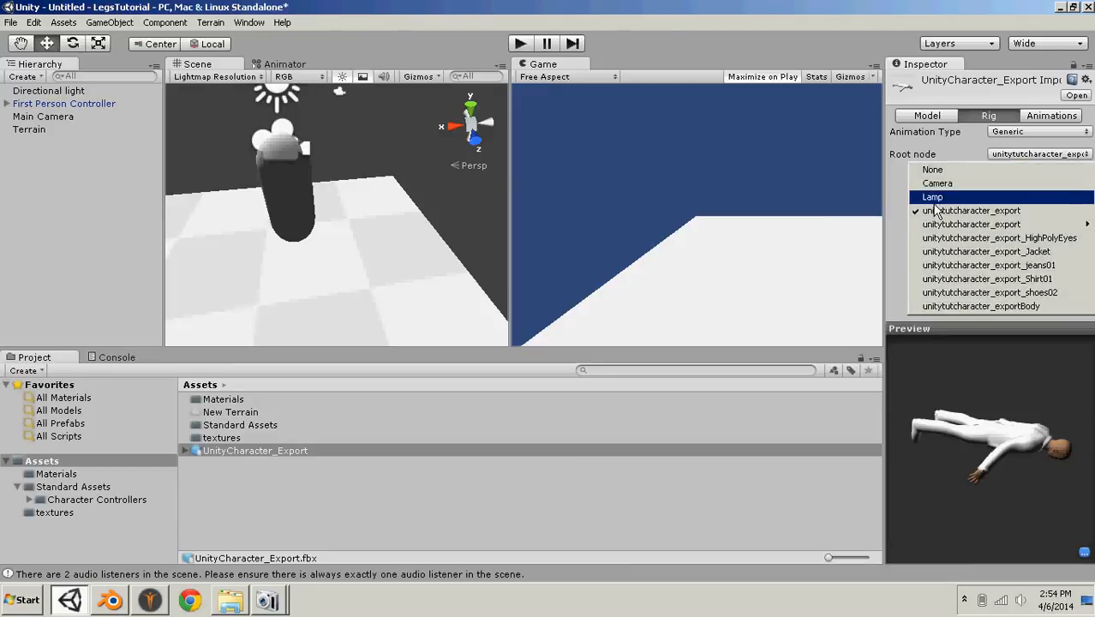
left_click(1020, 154)
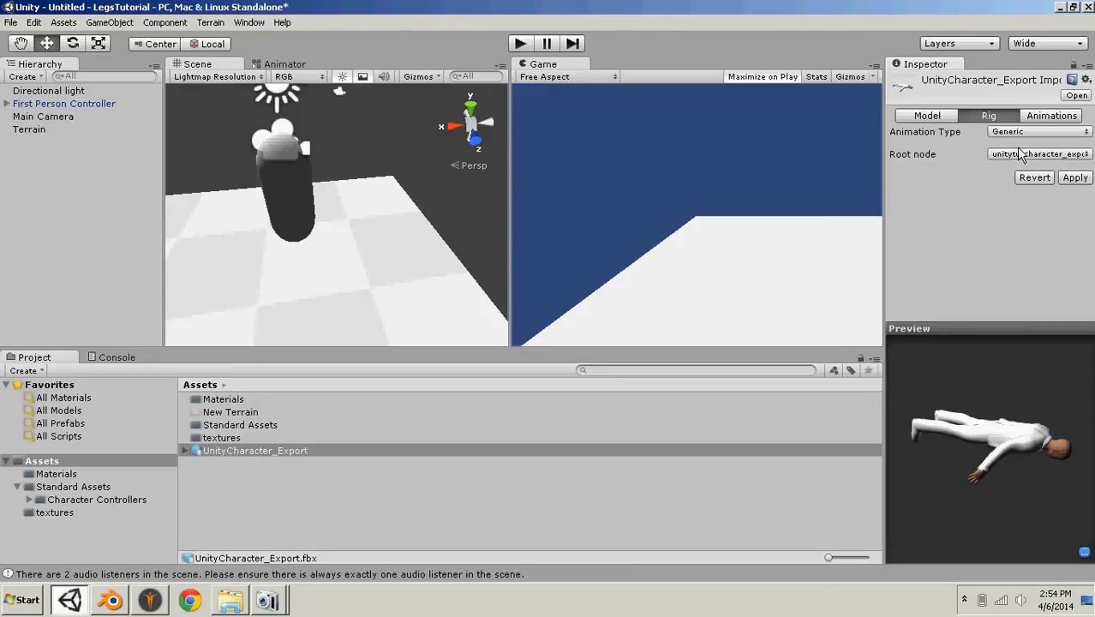
left_click(1071, 178)
- Delete the Main Camera from the scene
left_click(340, 93)
key("Delete")
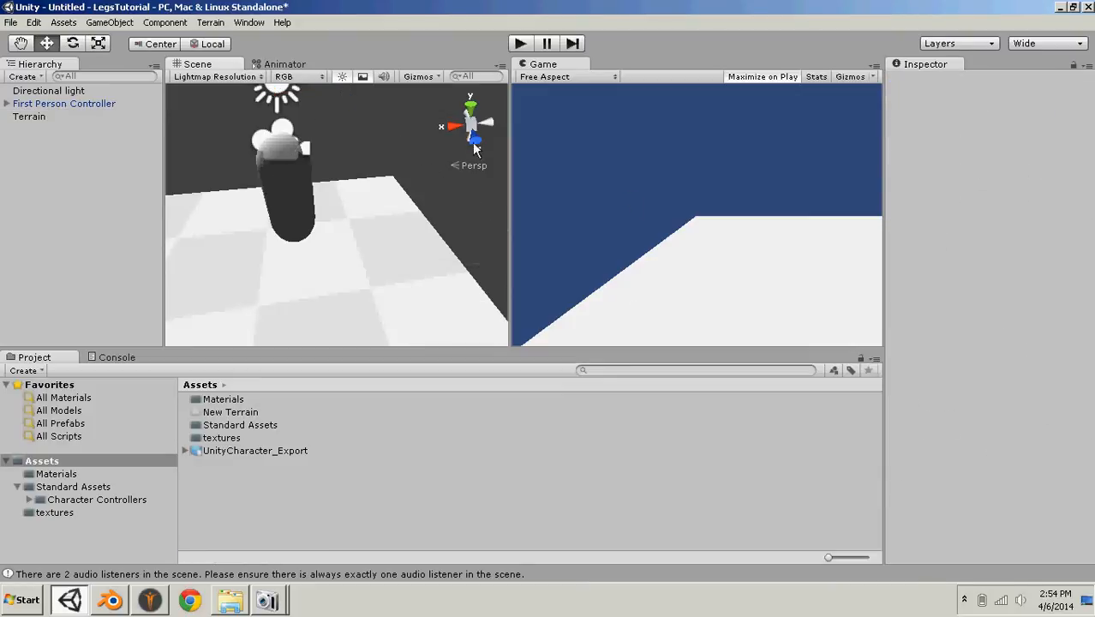
- Remove the Default Take clip from the animation import settings of UnityCharacter_Export
left_click(219, 450)
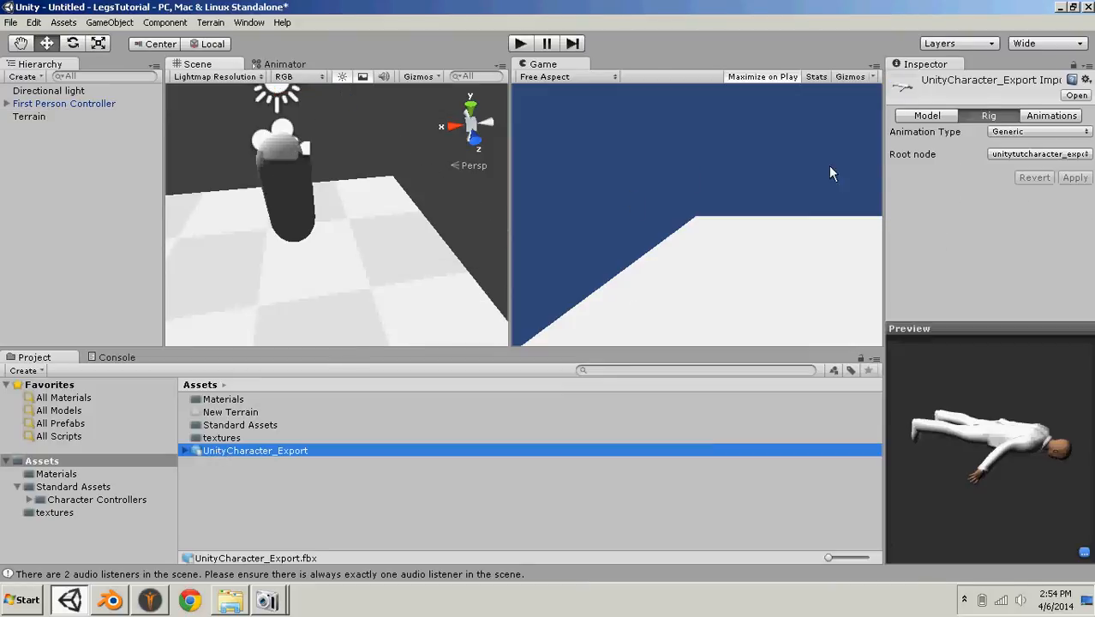
left_click(1053, 117)
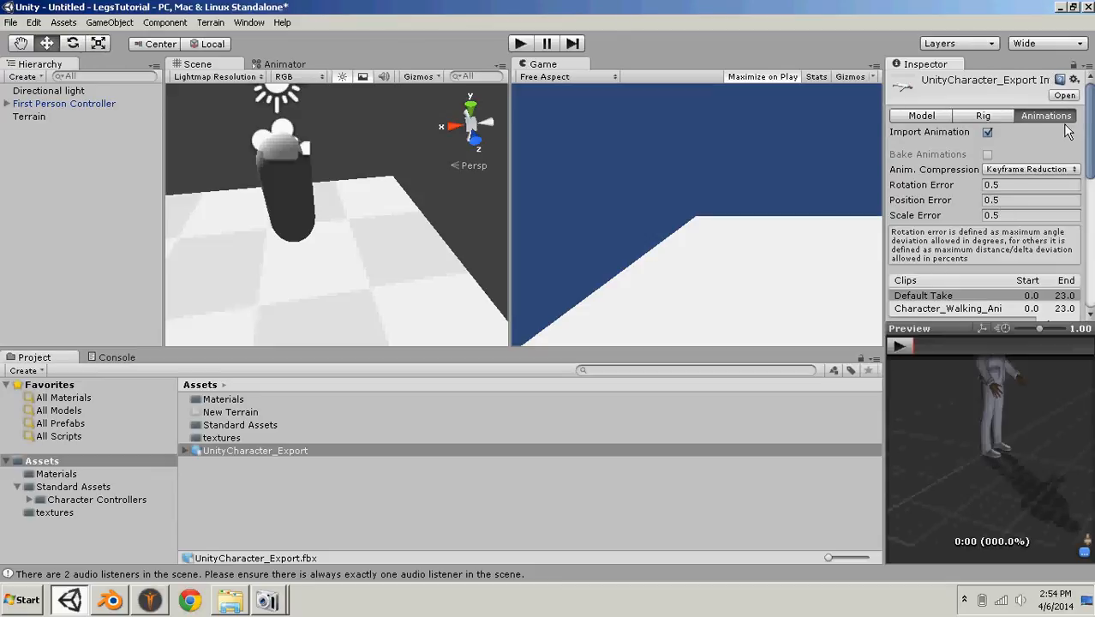
left_click_drag(1089, 127, 1090, 152)
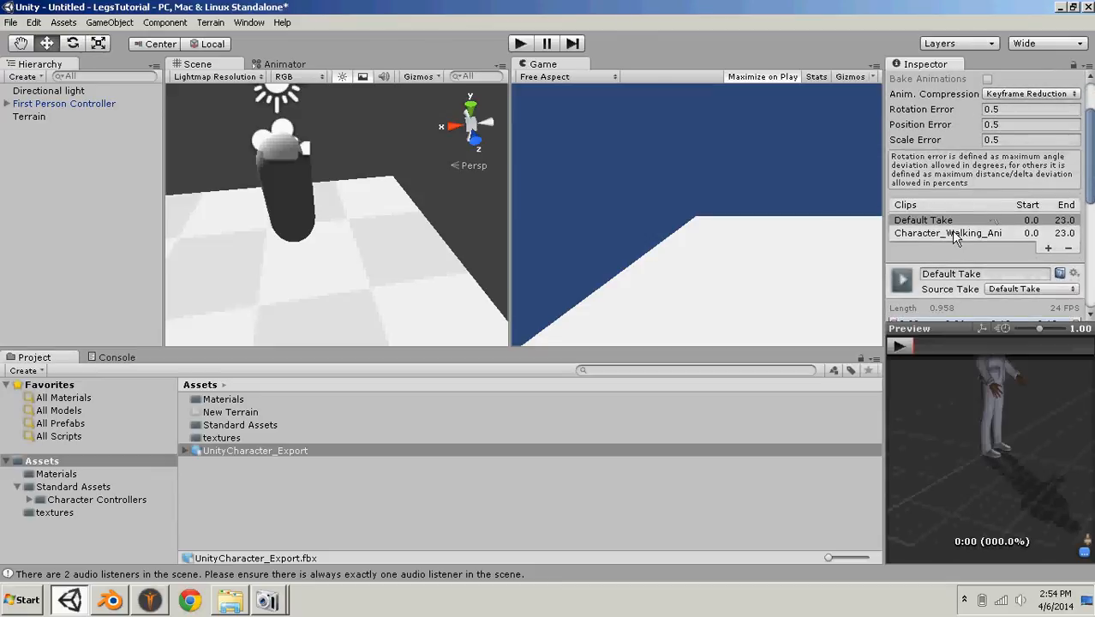
left_click(935, 225)
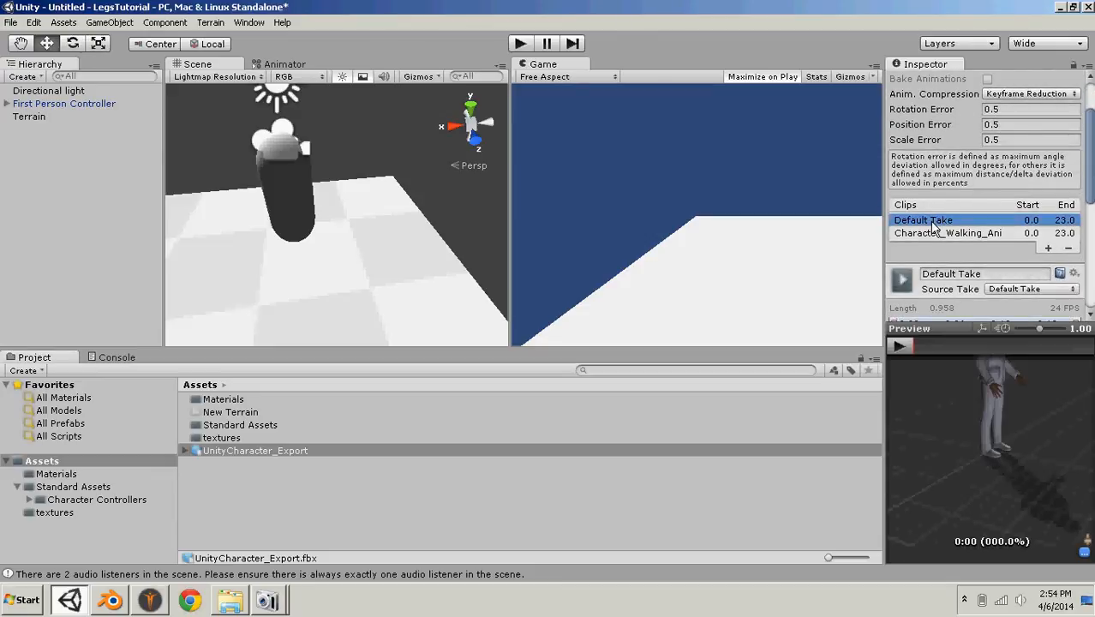
left_click(1069, 250)
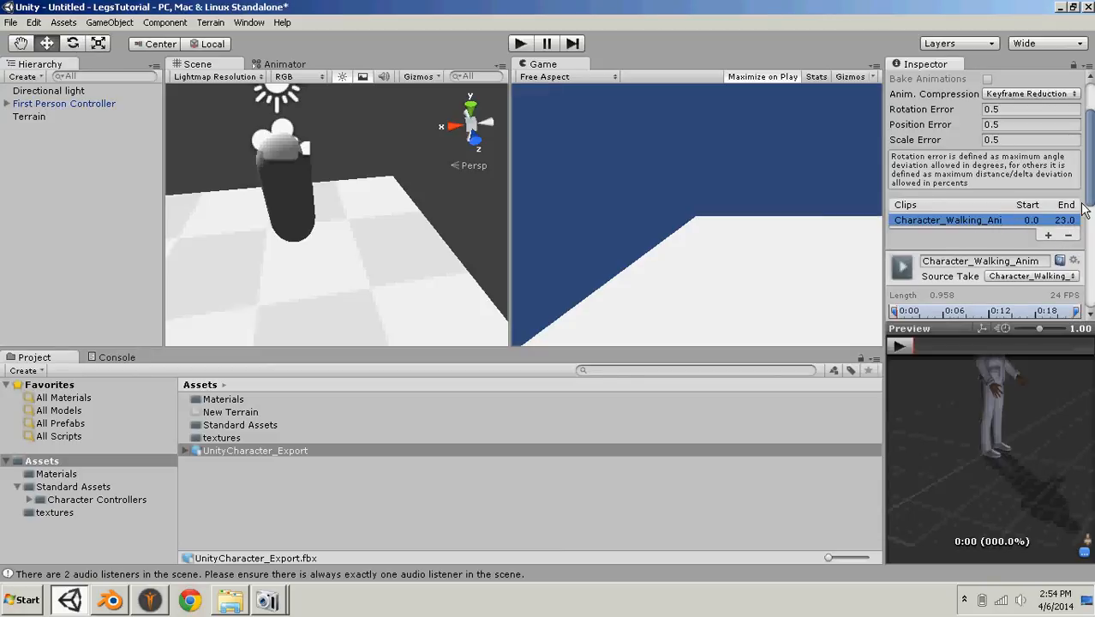
- Preview the Character_Walking_Anim clip on the character from above
left_click_drag(1002, 411, 883, 348)
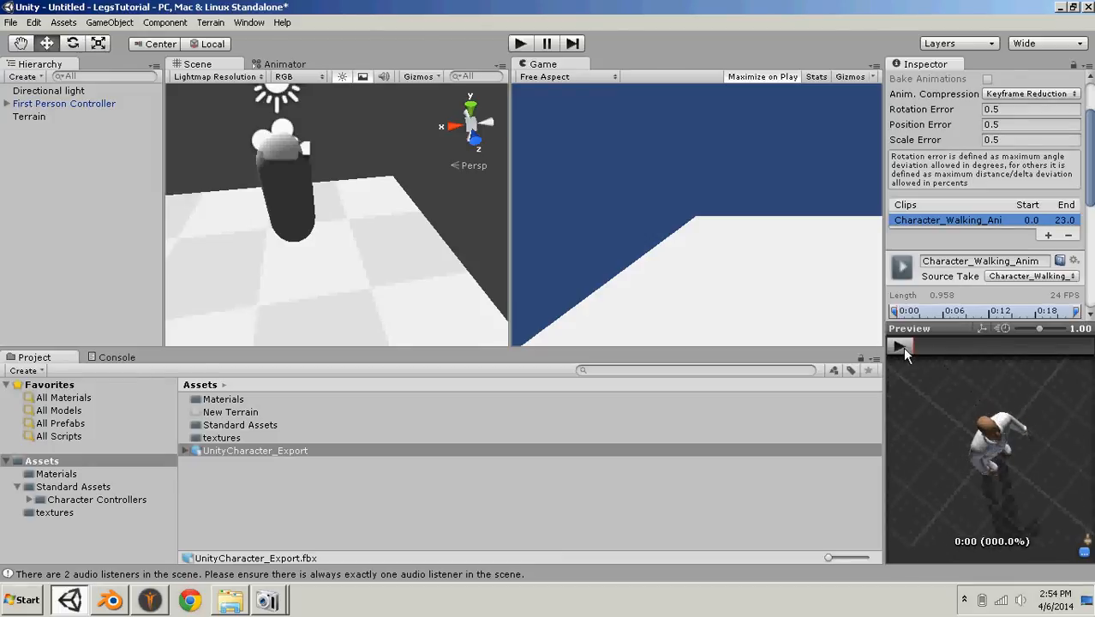
left_click(902, 347)
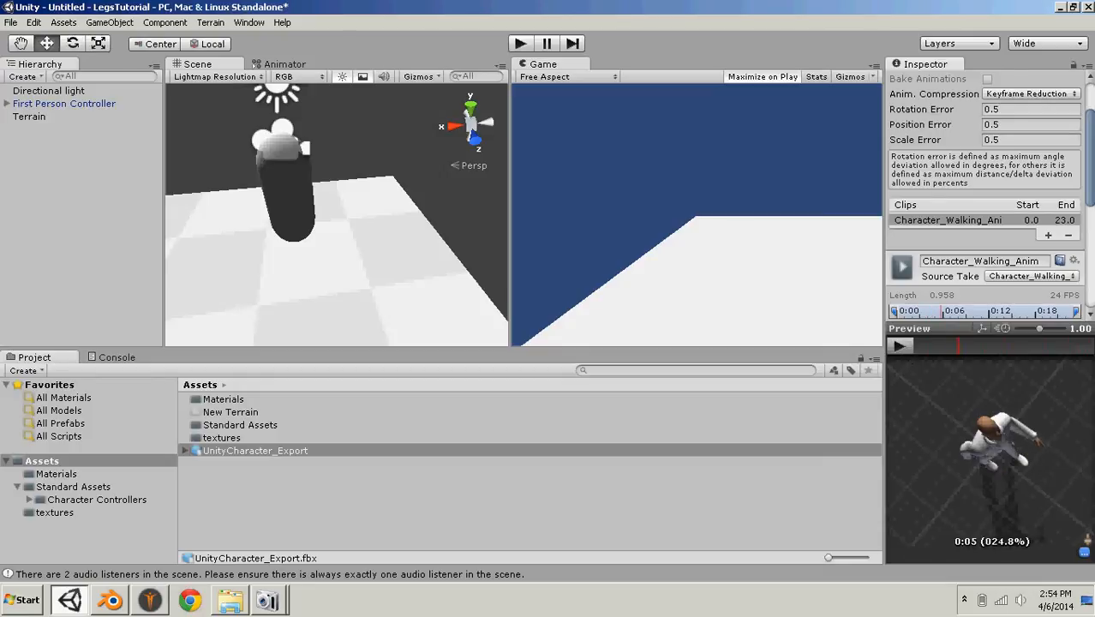
- Enable Loop Pose for the Character_Walking_Anim clip and apply the import settings
scroll(1032, 244, "down", 5)
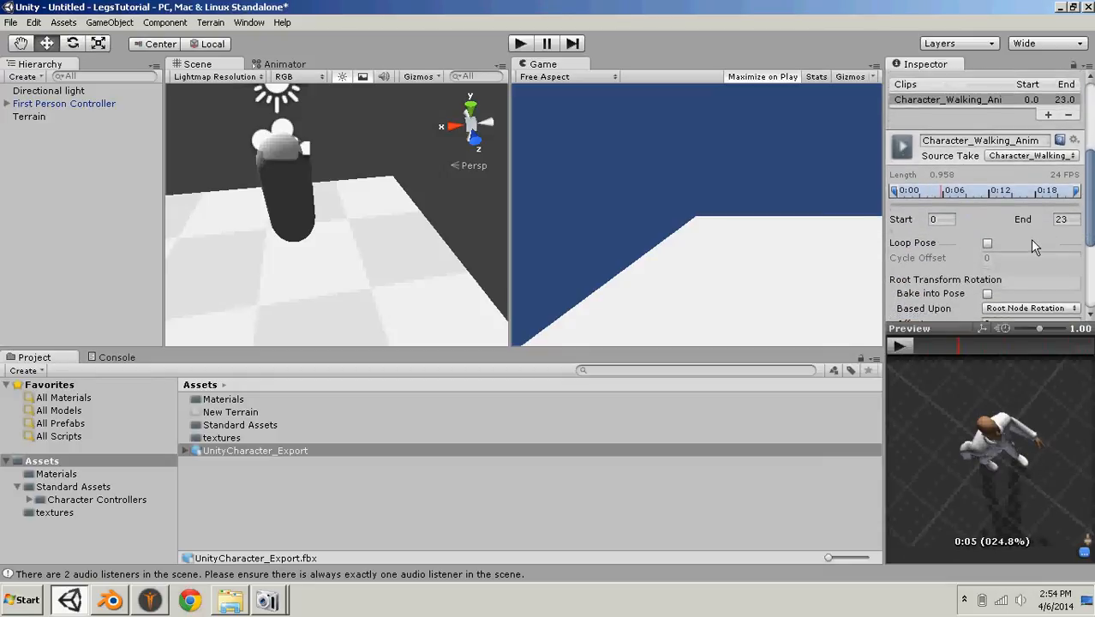
left_click(987, 243)
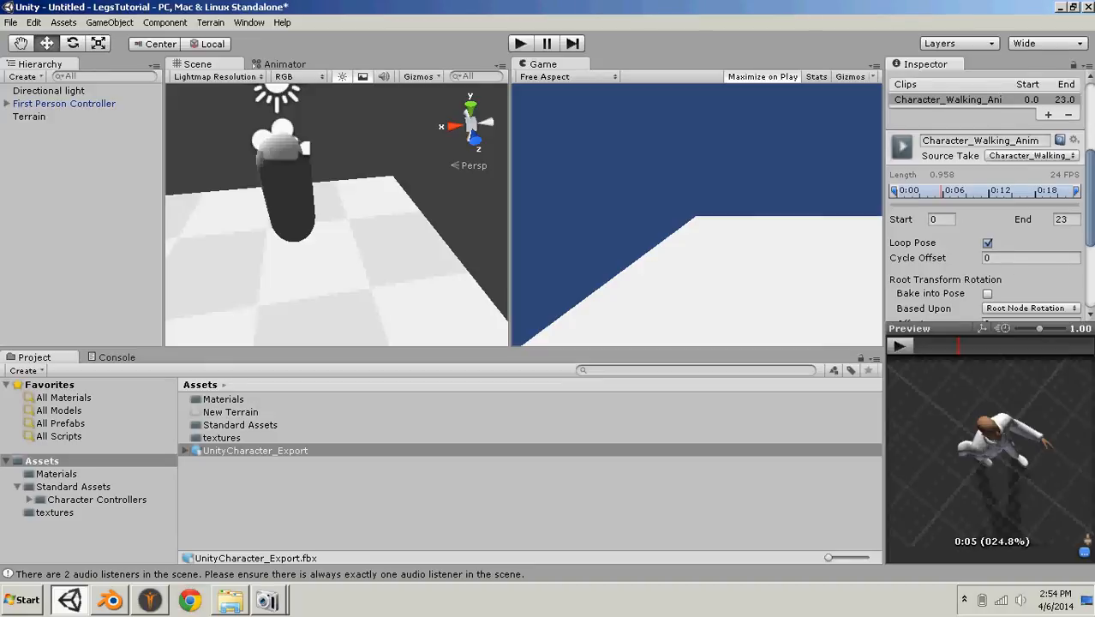
mouse_move(1089, 227)
left_mouse_down()
mouse_move(1089, 292)
mouse_move(1089, 217)
left_mouse_up()
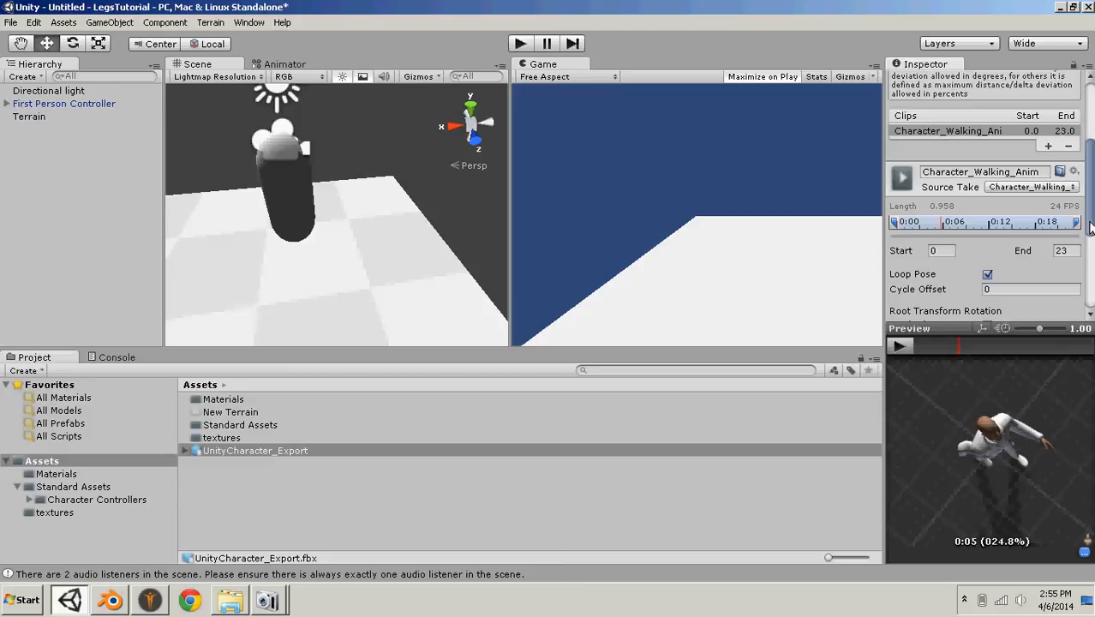
left_click_drag(1091, 226, 1091, 295)
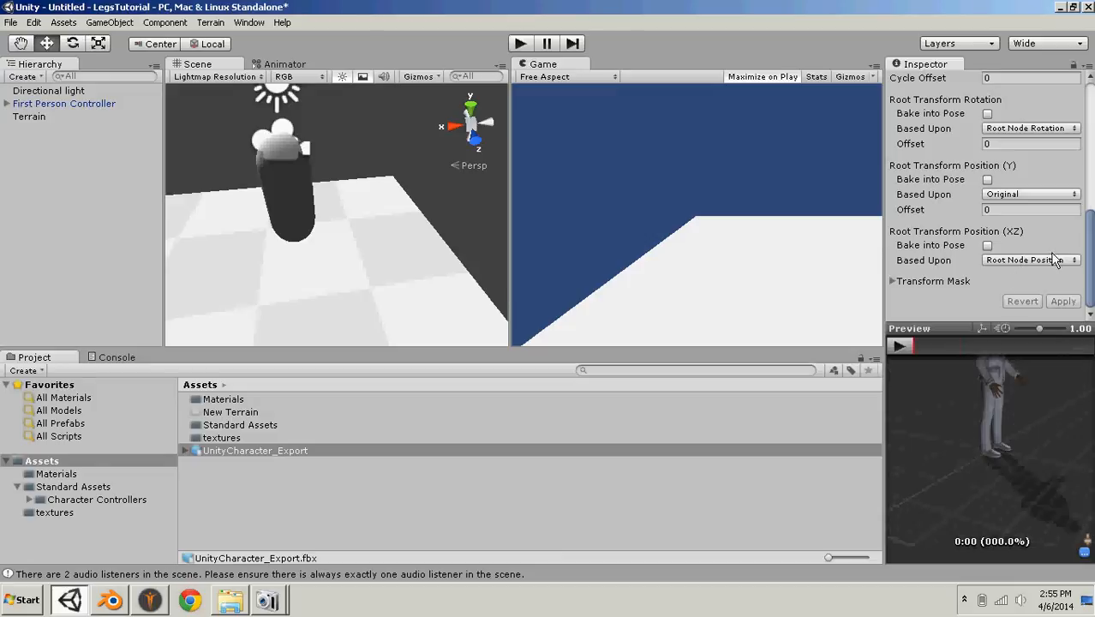
- Move all the character's texture files from the textures folder into the Materials folder
left_click(221, 438)
double_click(221, 438)
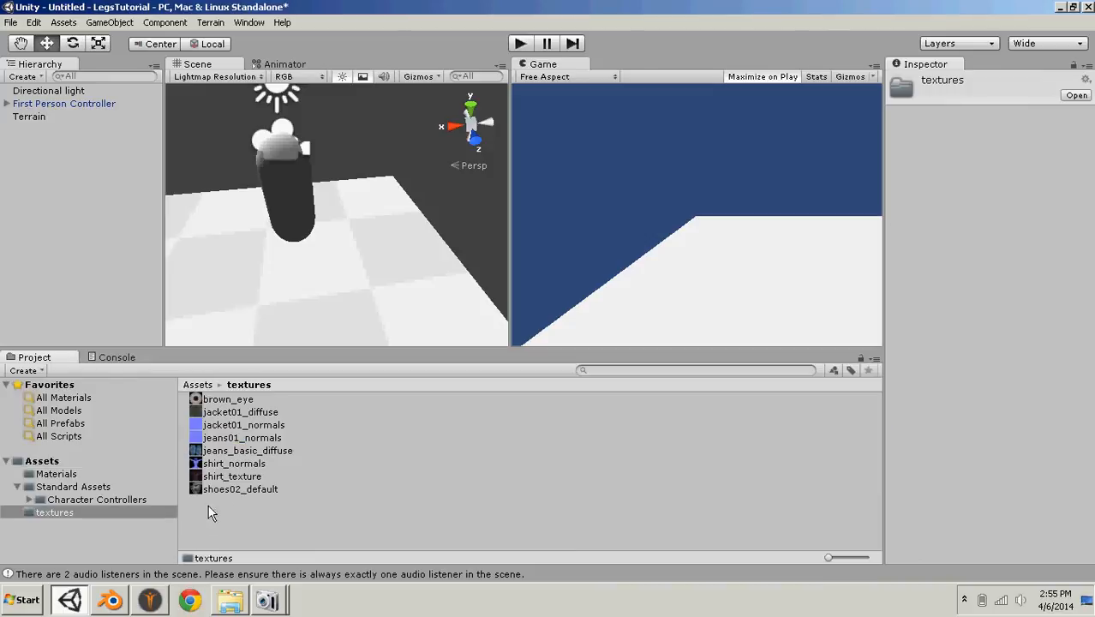
left_click_drag(228, 487, 108, 484)
left_click(213, 465)
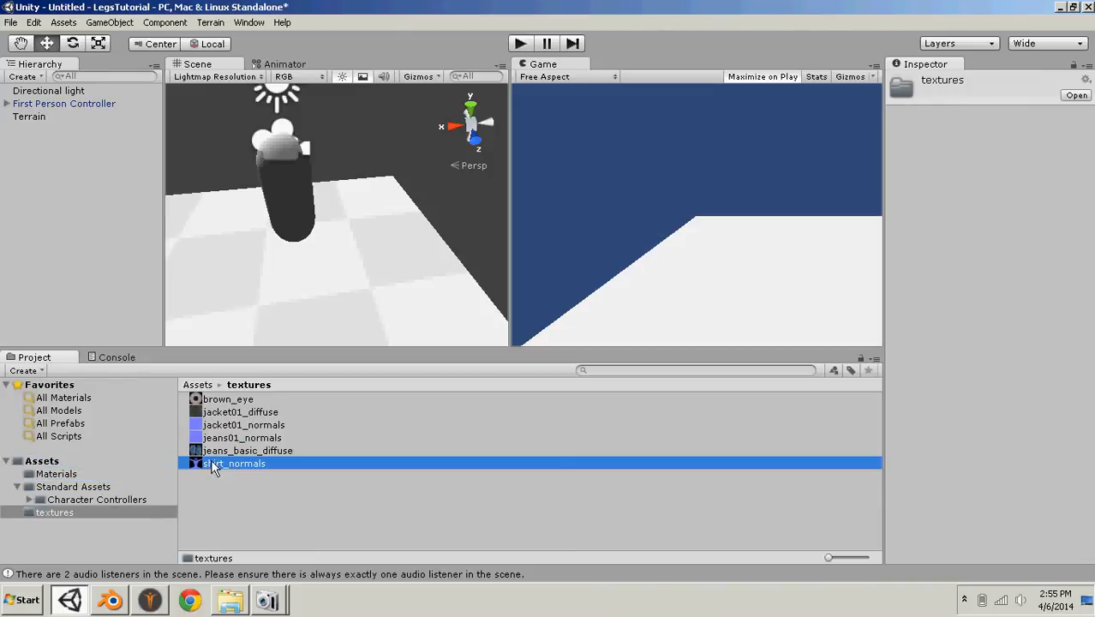
left_click_drag(213, 465, 94, 473)
left_click_drag(238, 451, 43, 477)
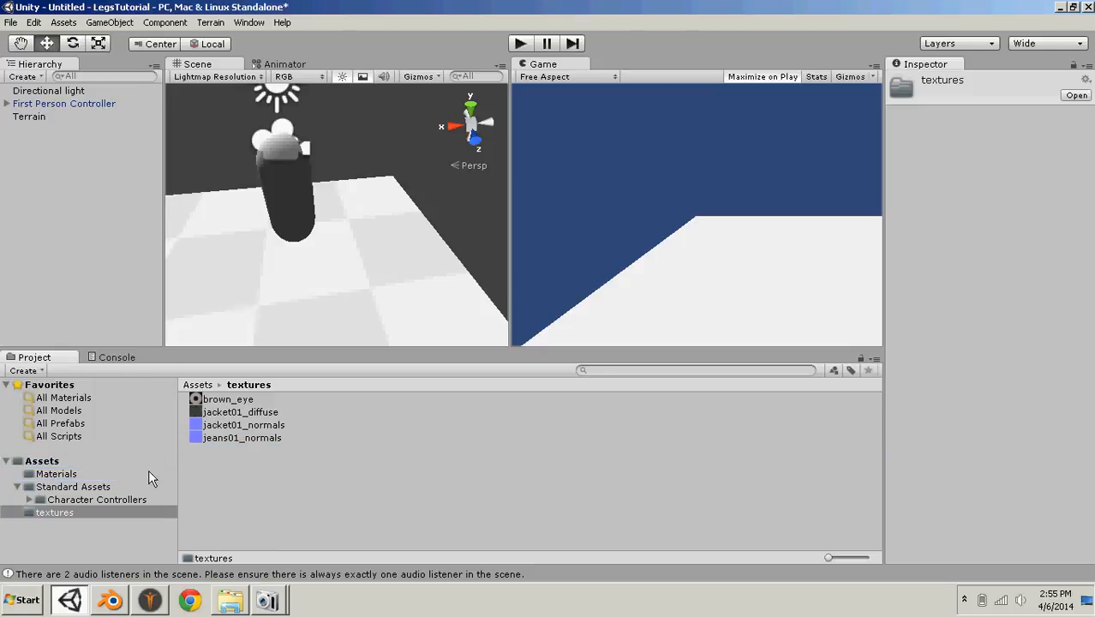
left_click_drag(232, 437, 91, 472)
left_click_drag(210, 413, 82, 473)
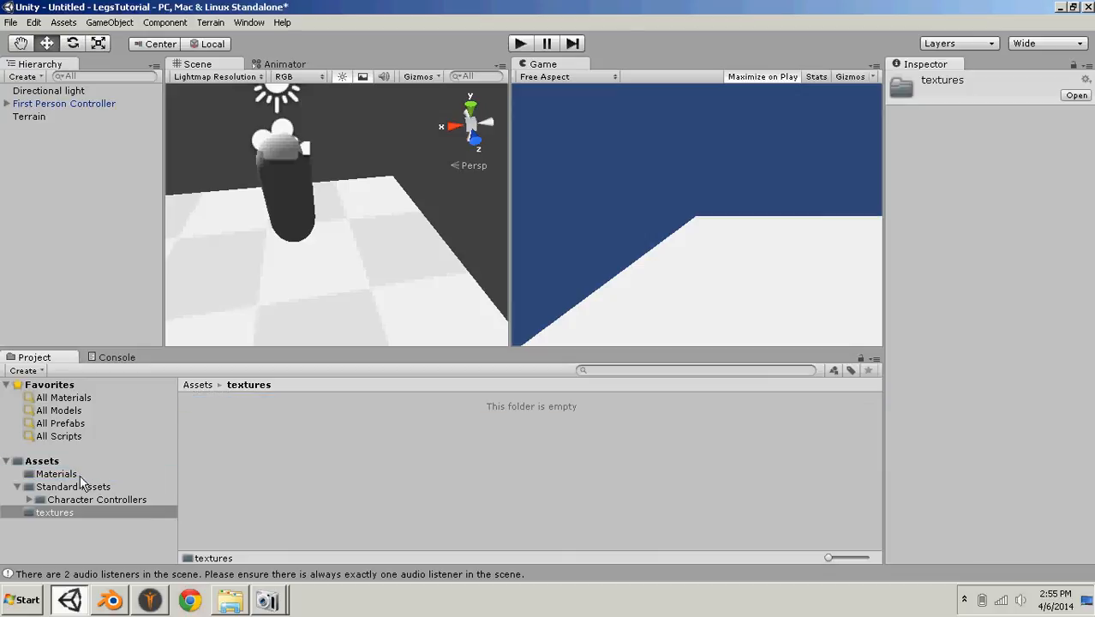
- Examine the character's eye and jacket materials and the textures in the Materials folder
left_click(52, 475)
scroll(352, 488, "down", 1)
left_click(352, 481)
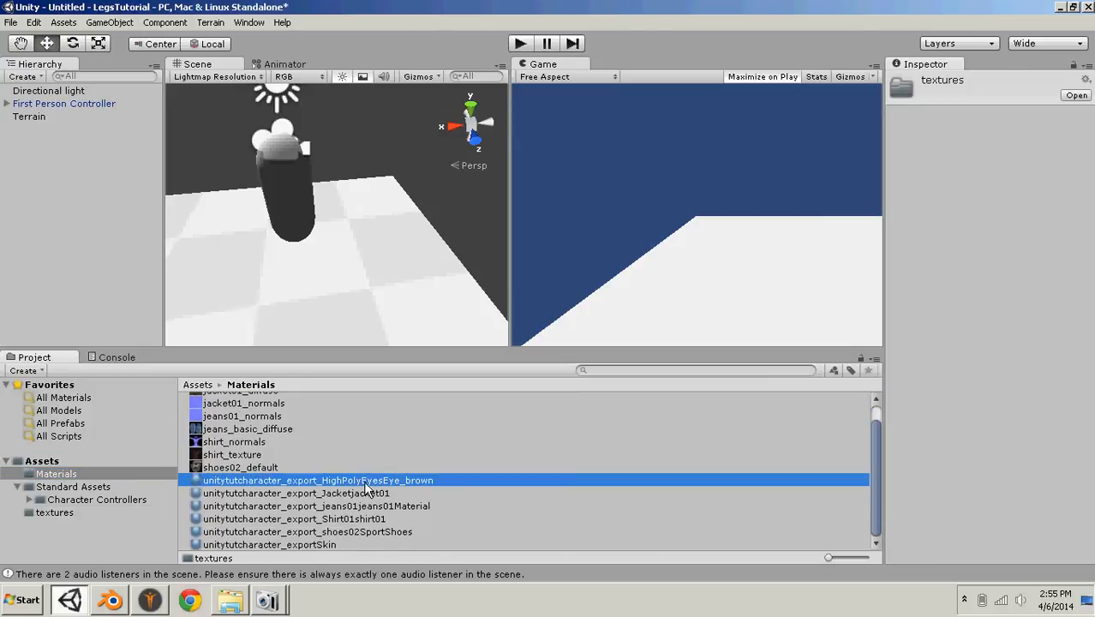
scroll(348, 466, "up", 1)
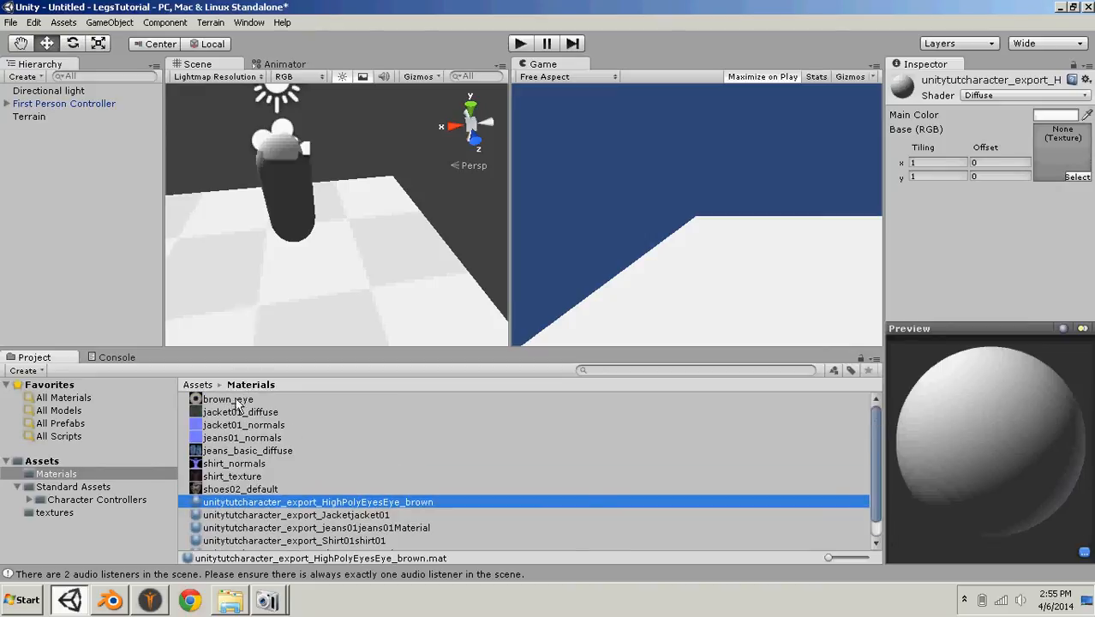
left_click(242, 515)
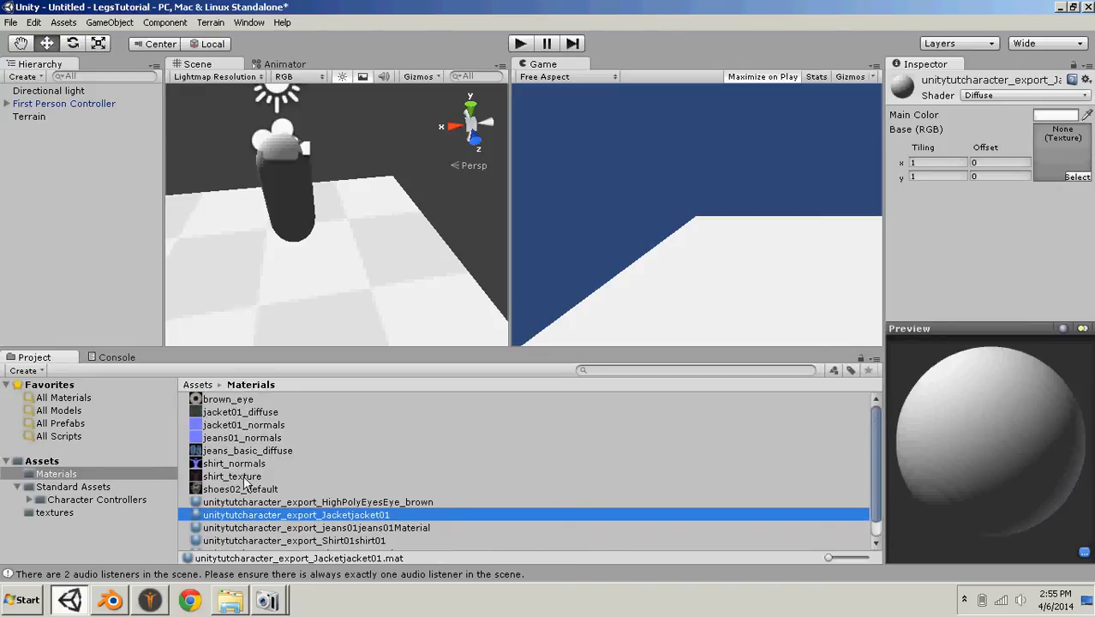
left_click(247, 413)
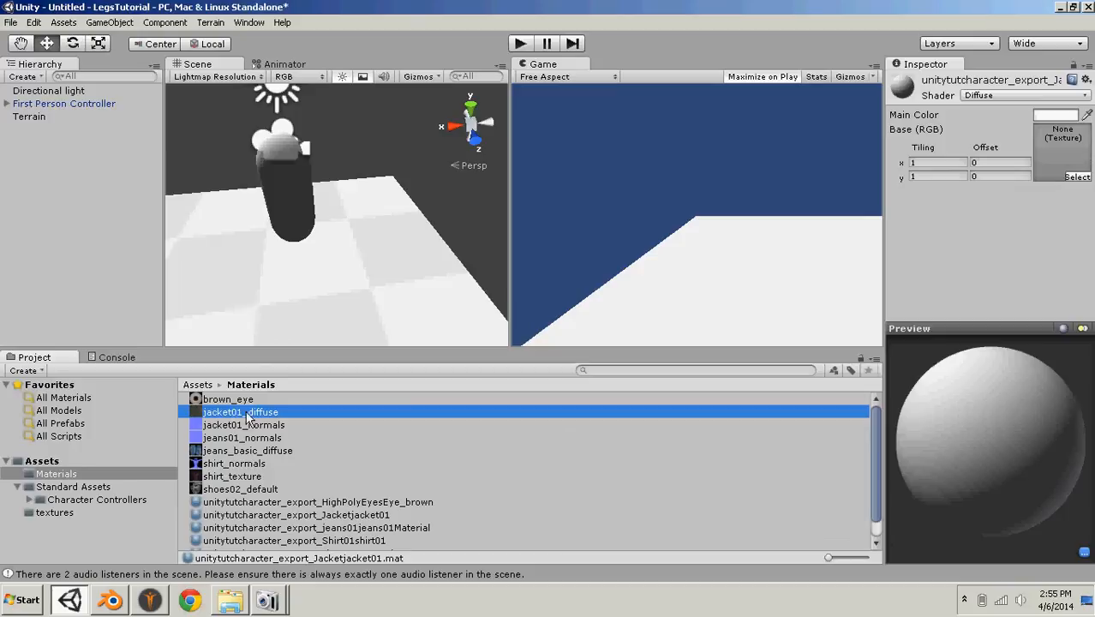
left_click(49, 512)
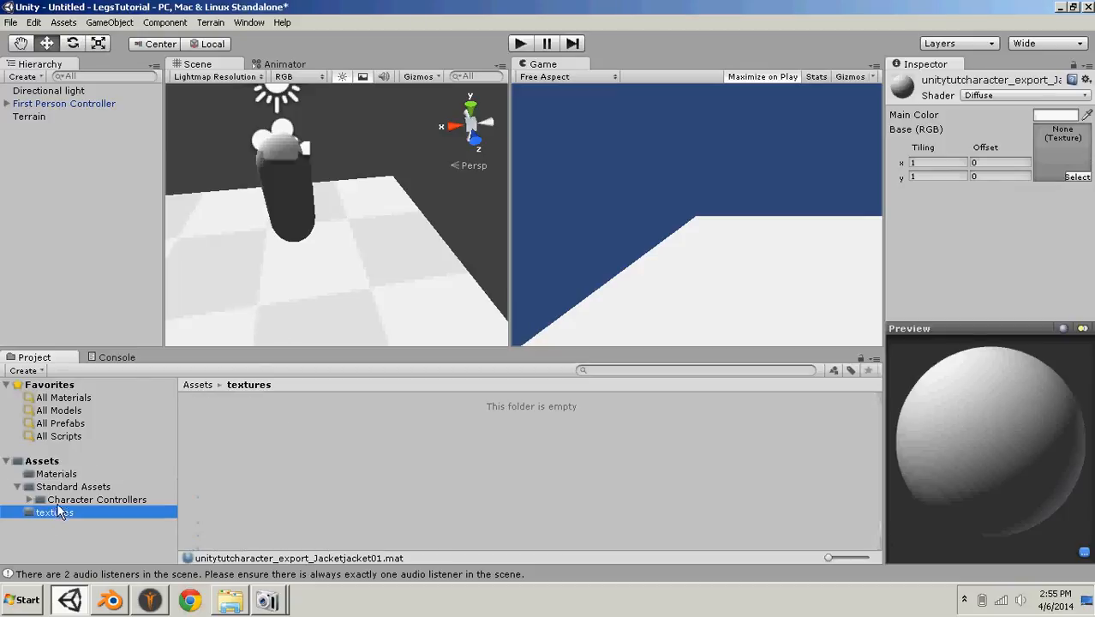
left_click(59, 500)
left_click(54, 486)
left_click(56, 473)
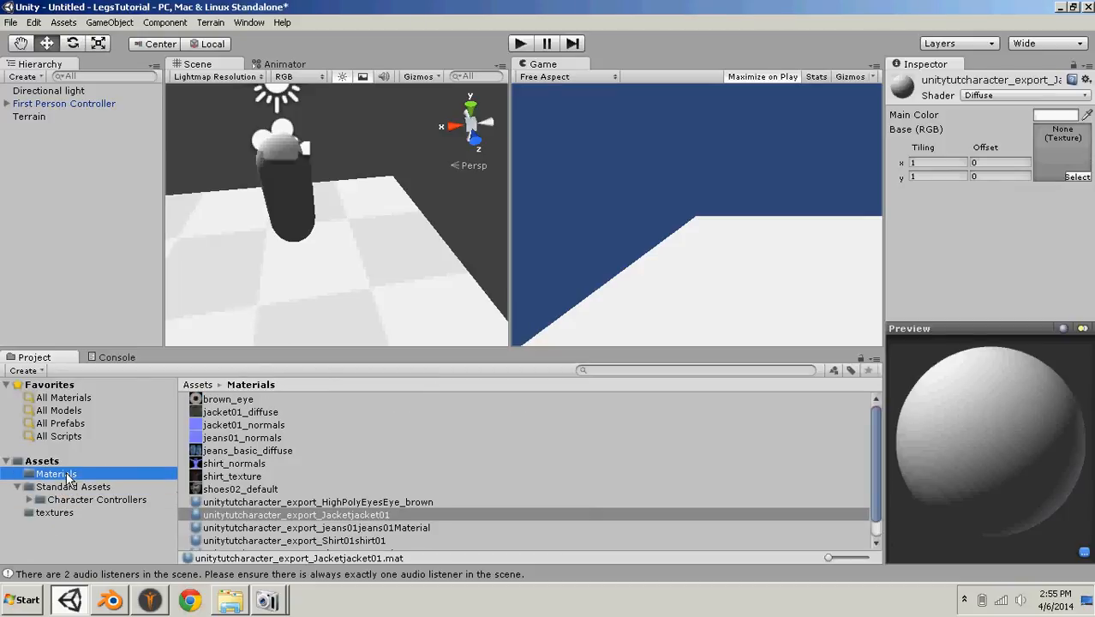
- Place UnityCharacter_Export in the scene and make it a child of the First Person Controller
left_click(48, 462)
left_click_drag(227, 453, 302, 289)
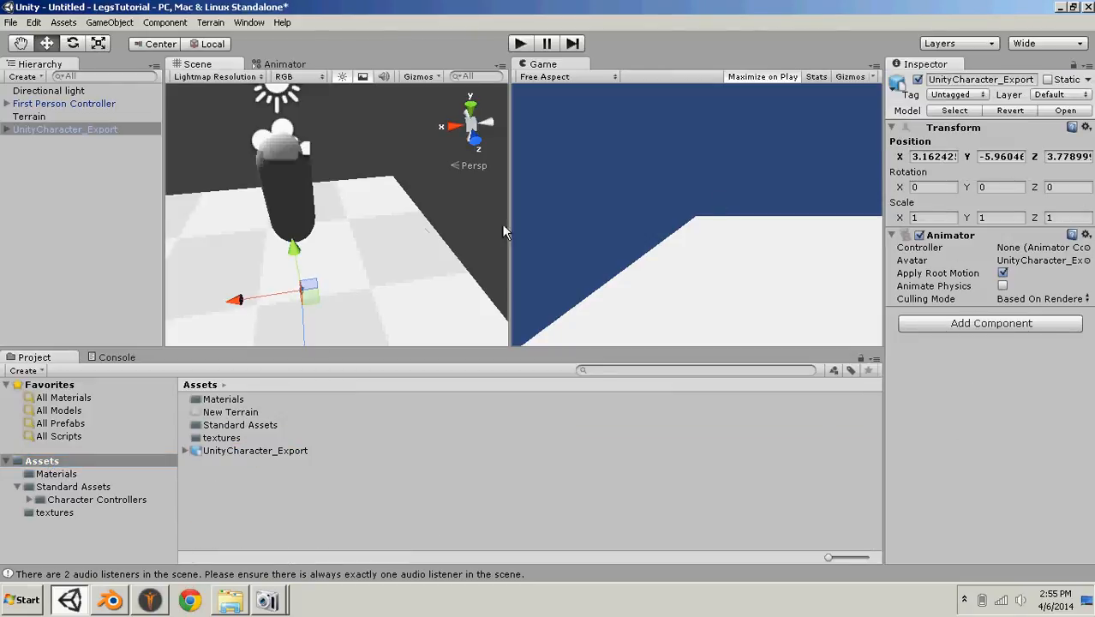
left_click(68, 129)
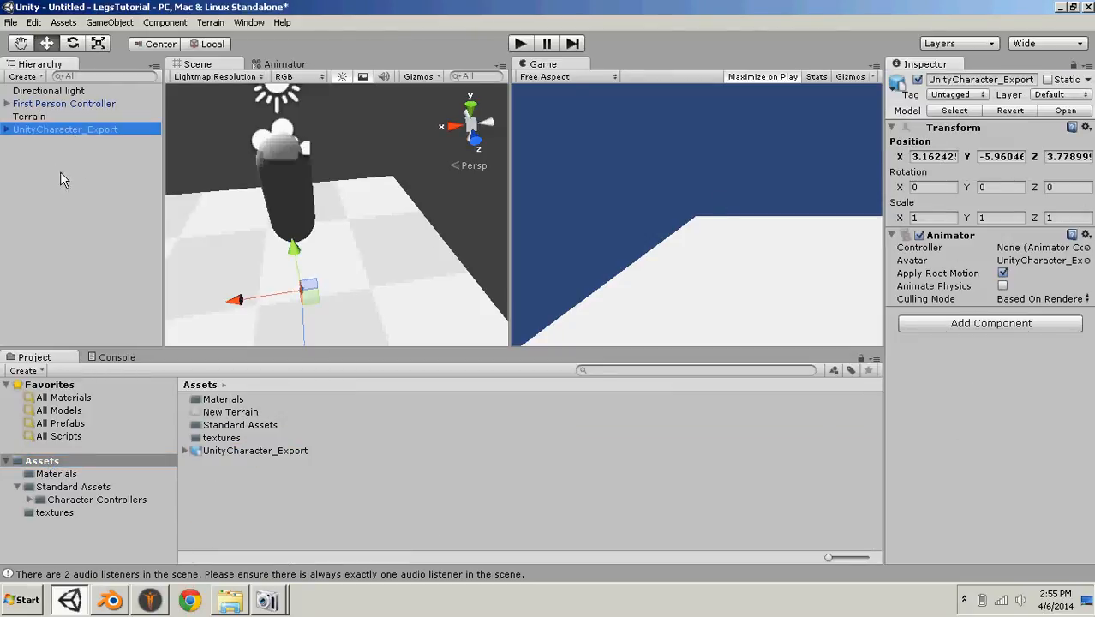
left_click_drag(106, 130, 102, 105)
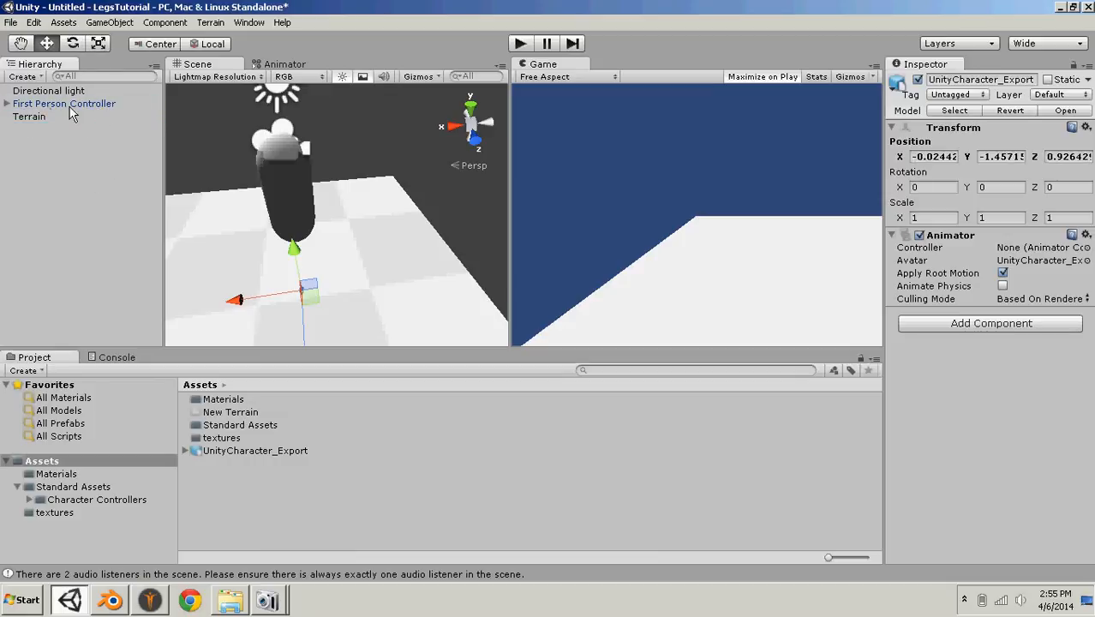
left_click(7, 104)
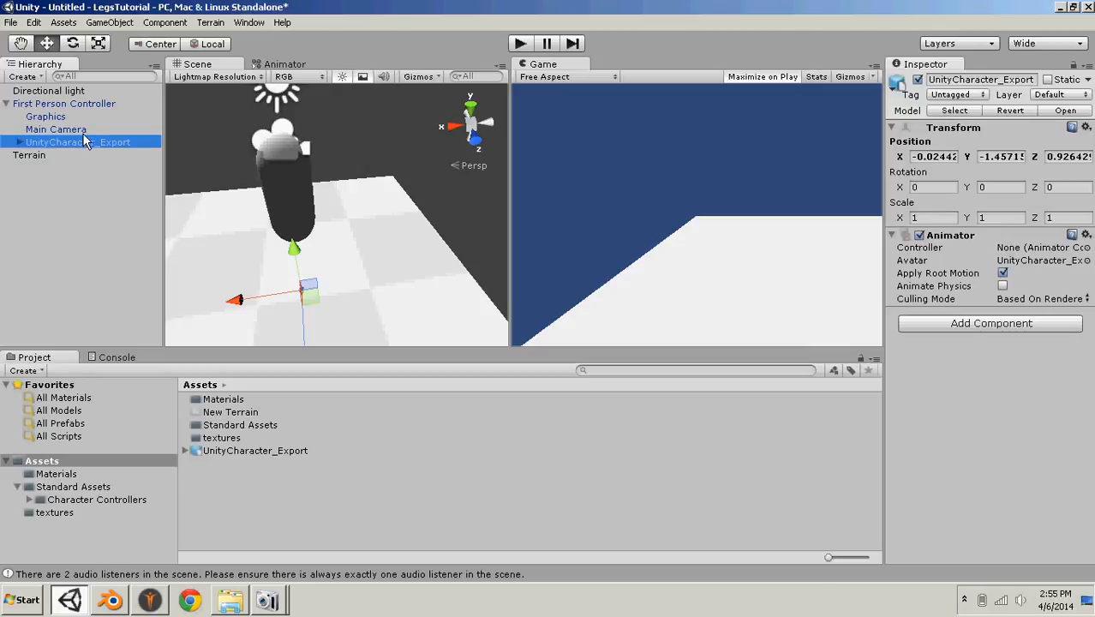
left_click(7, 104)
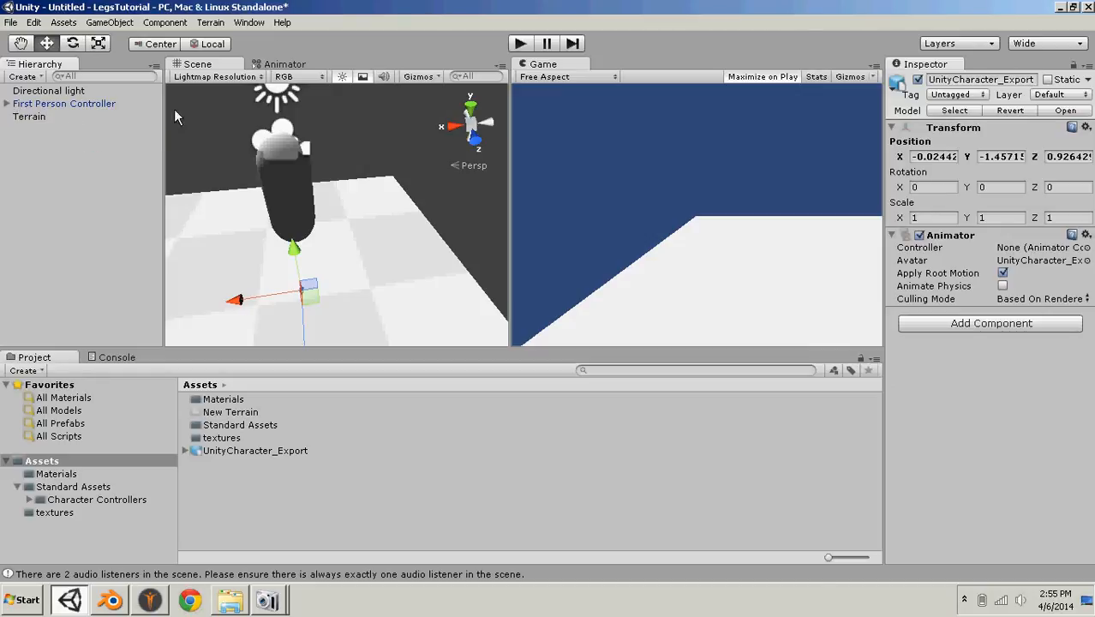
- Set the X, Y and Z position of UnityCharacter_Export to 0
left_click(930, 161)
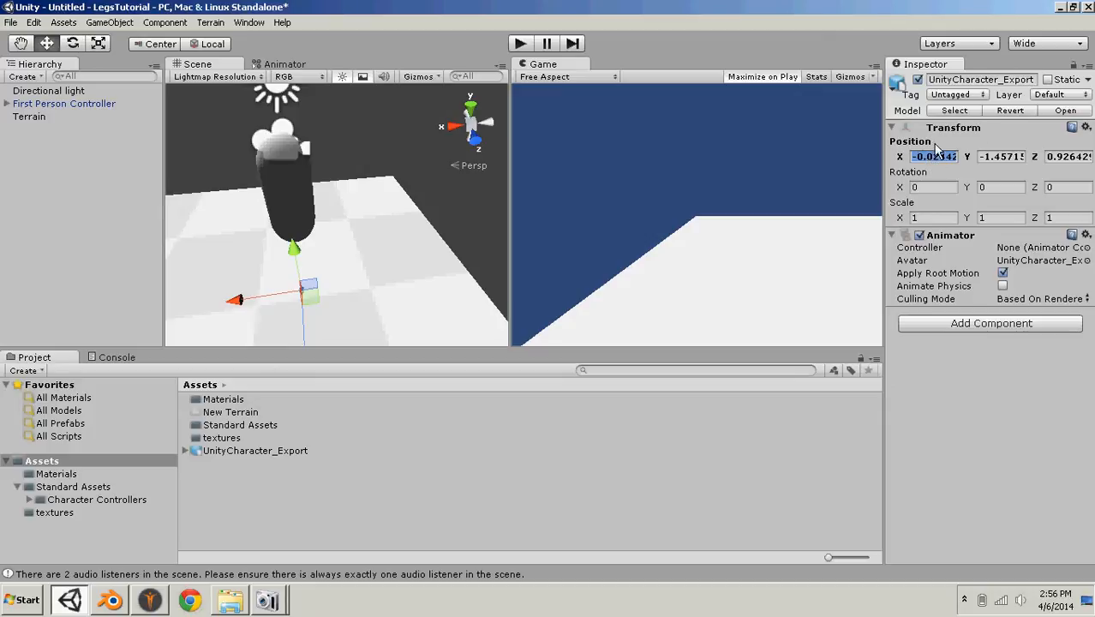
type("0")
key("Tab")
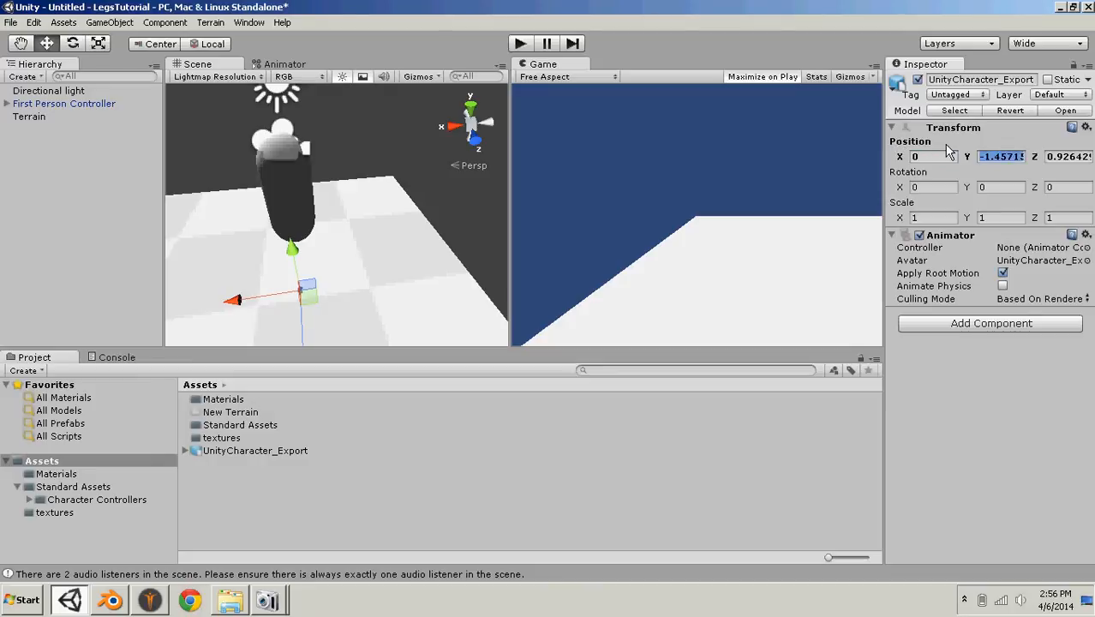
type("0")
key("Tab")
type("0")
key("Tab")
key("Tab")
key("Tab")
key("Tab")
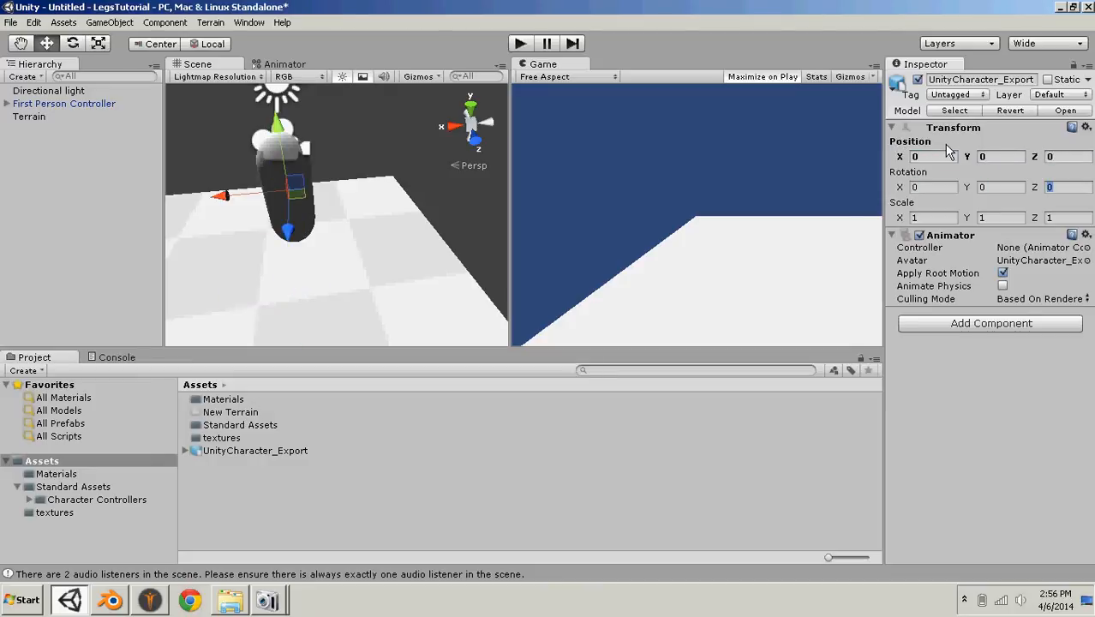
- Scale UnityCharacter_Export to 13 on all three axes and lower it to a Y position of about -1.256
type("1313")
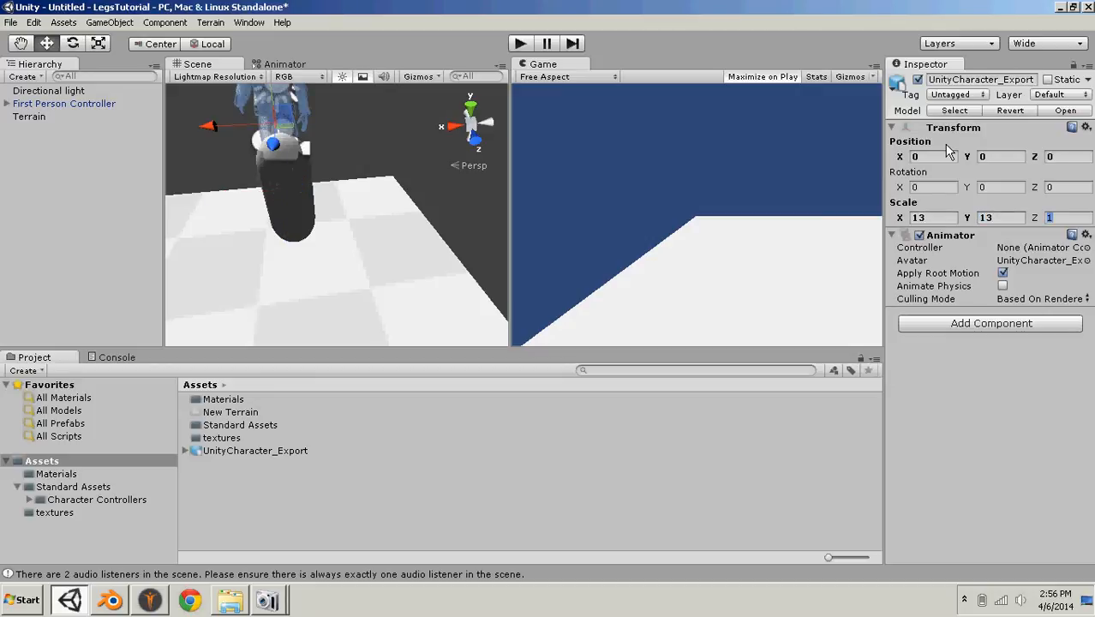
type("13")
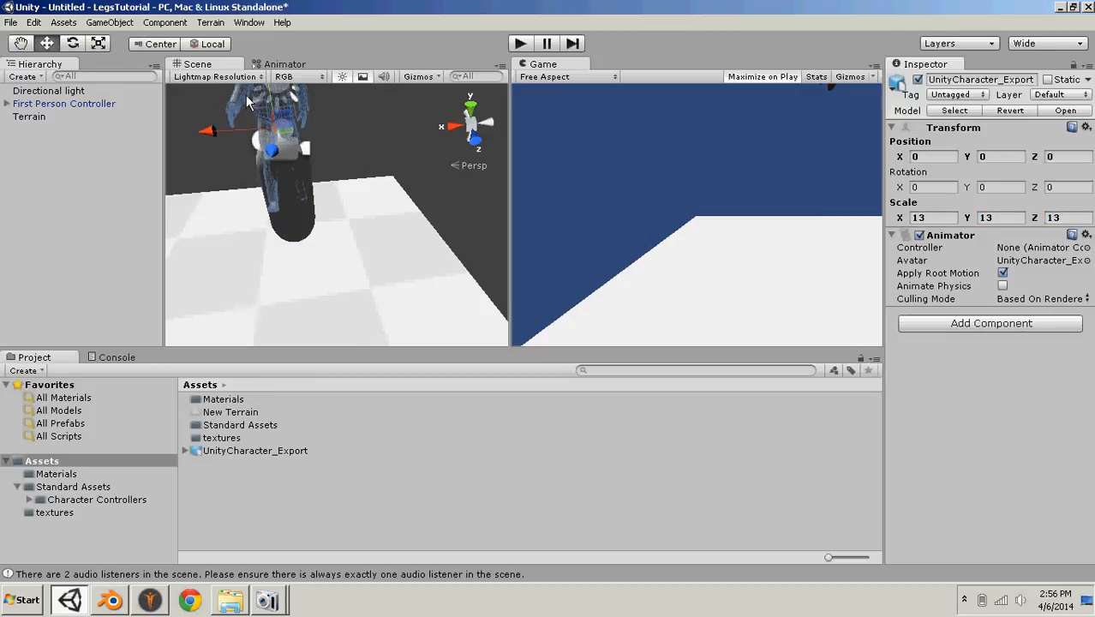
middle_click_drag(349, 194, 328, 212)
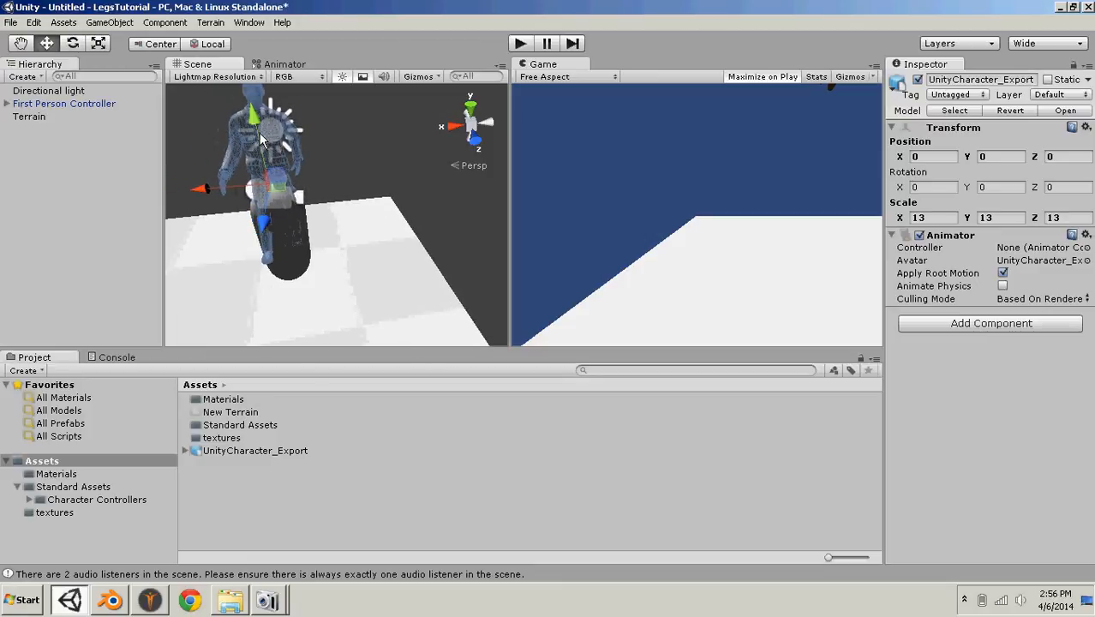
left_click_drag(261, 134, 263, 213)
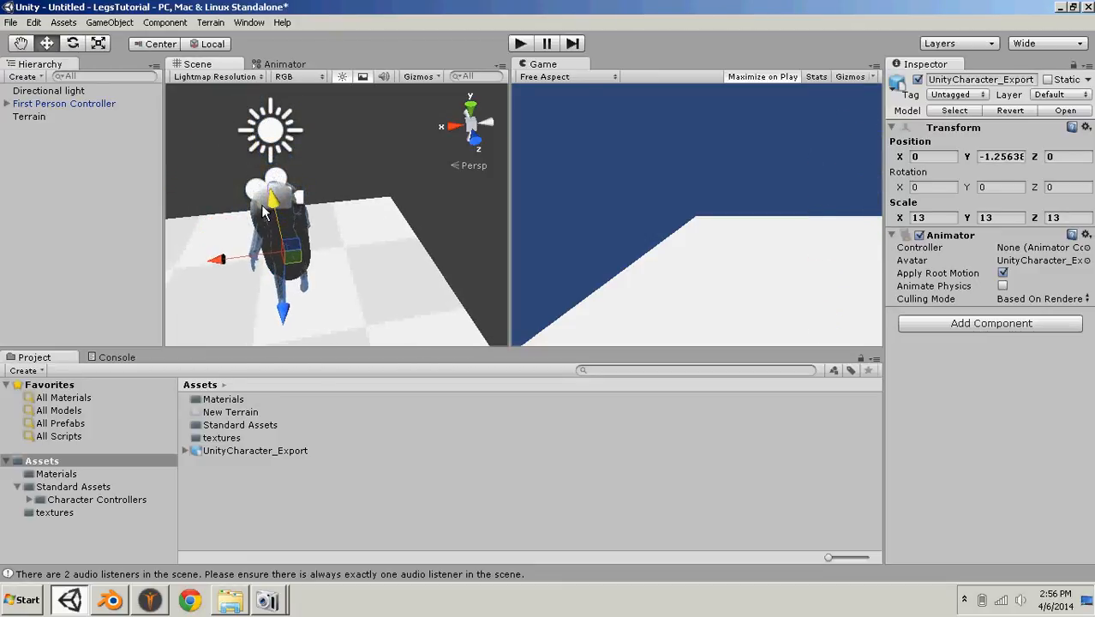
- Attach the Character_Walking_Anim clip from the UnityCharacter_Export asset to the First Person Controller
left_click(185, 451)
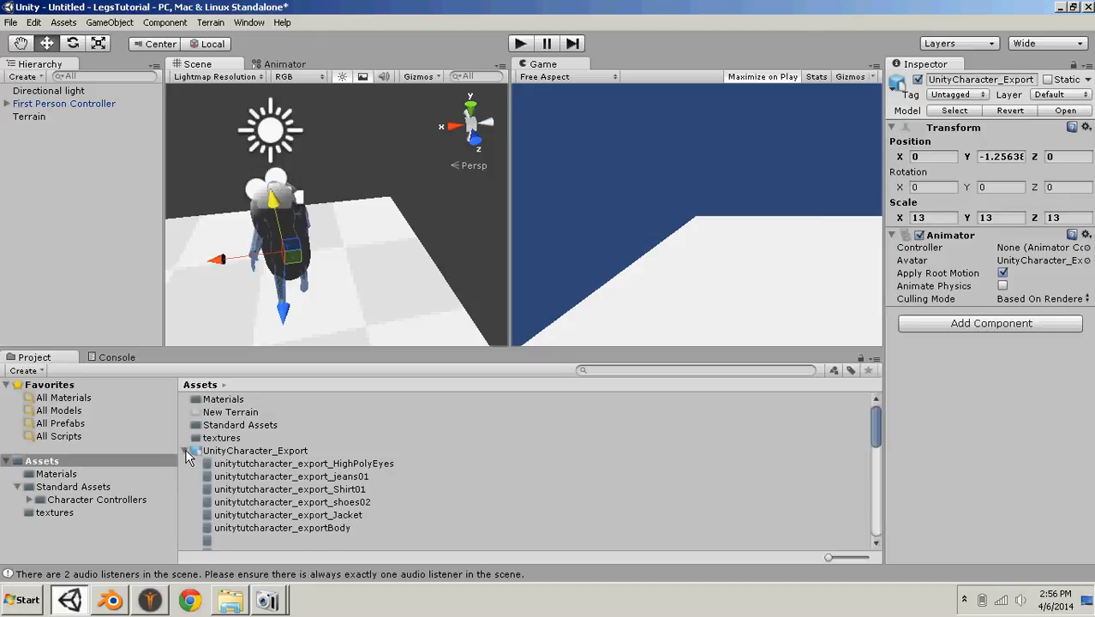
left_click(185, 451)
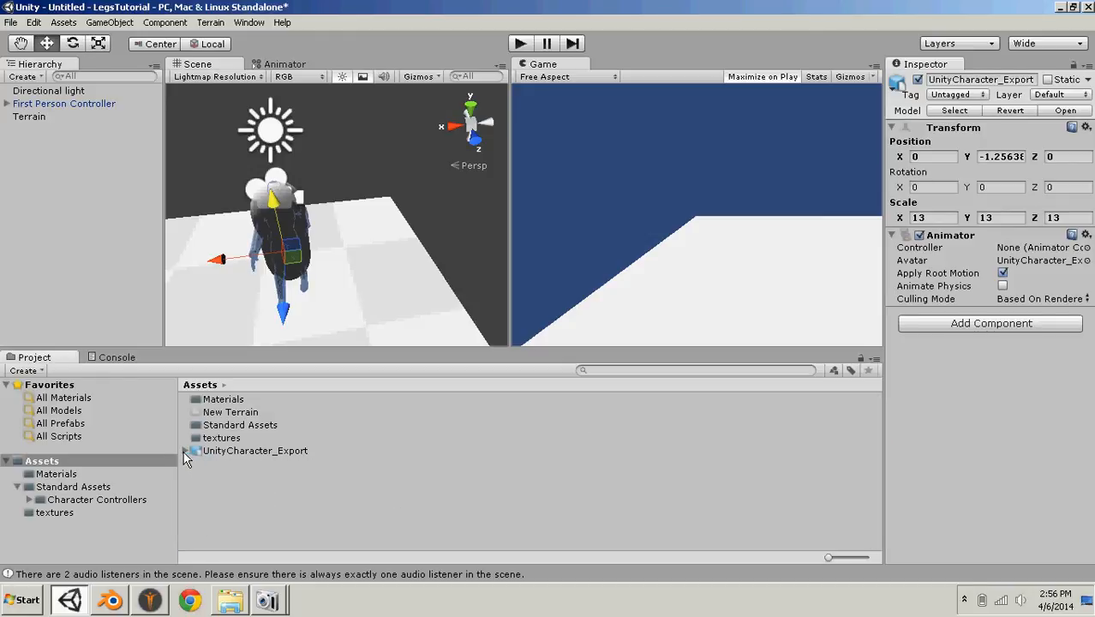
left_click(185, 451)
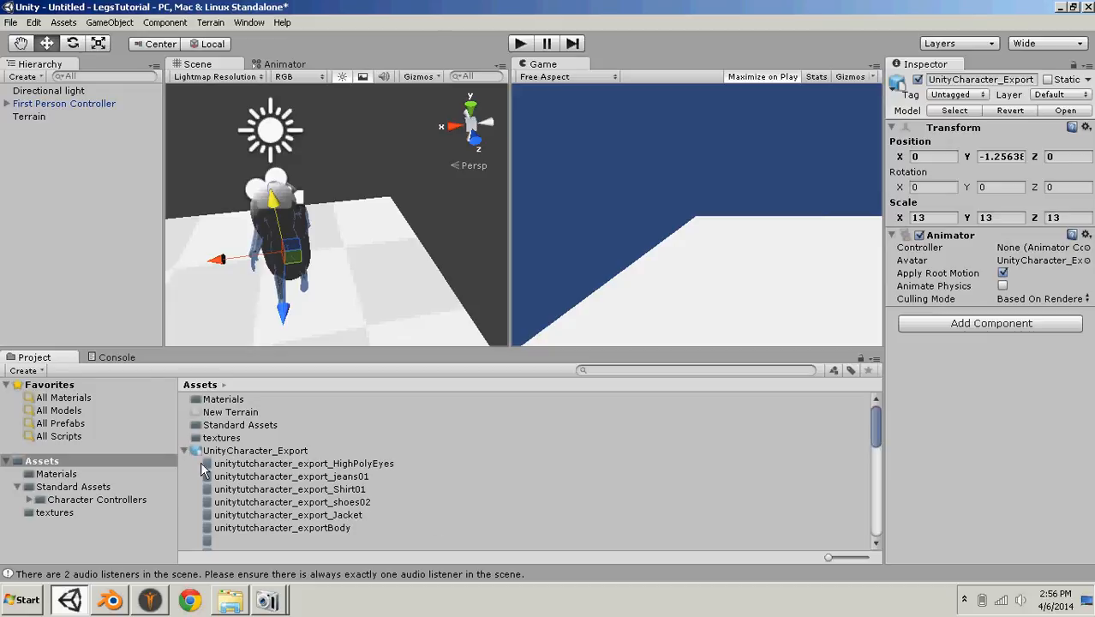
scroll(313, 467, "down", 5)
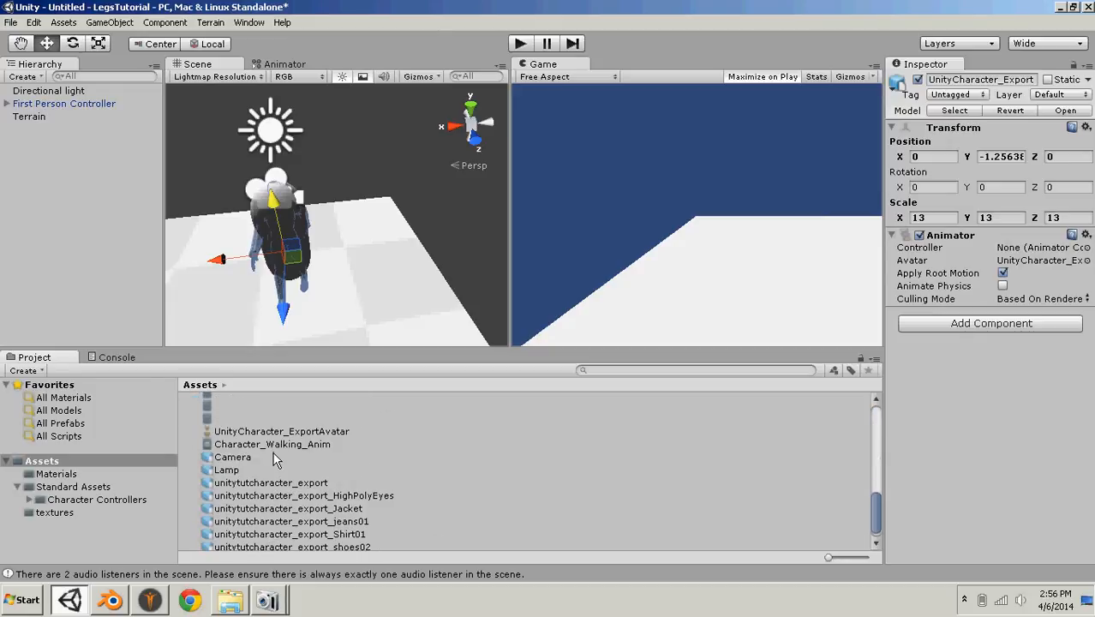
left_click(255, 444)
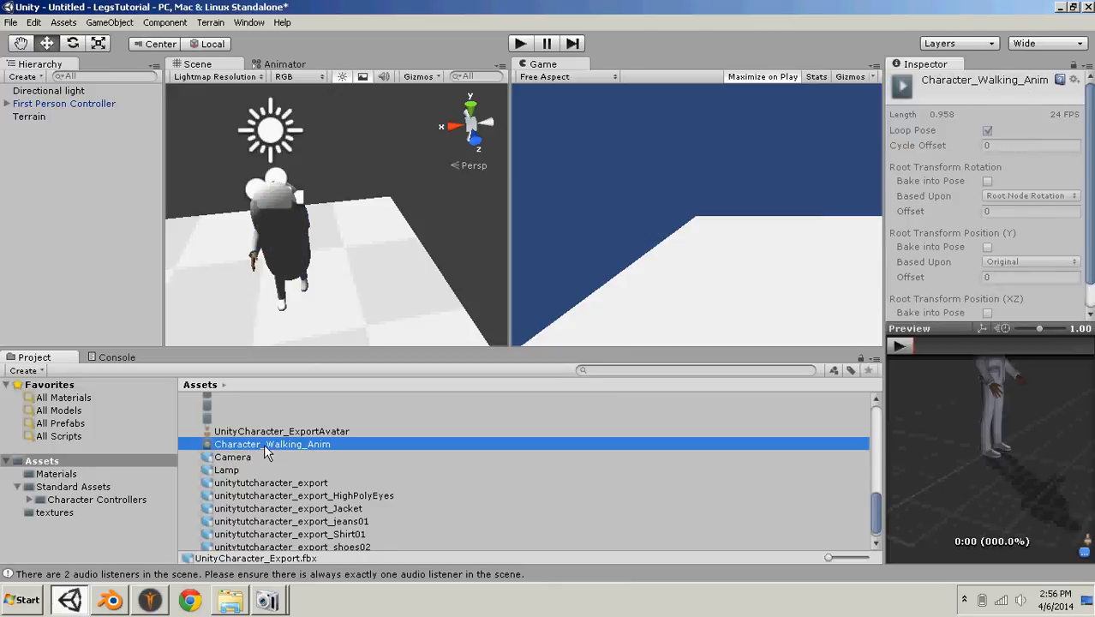
left_click_drag(466, 446, 83, 114)
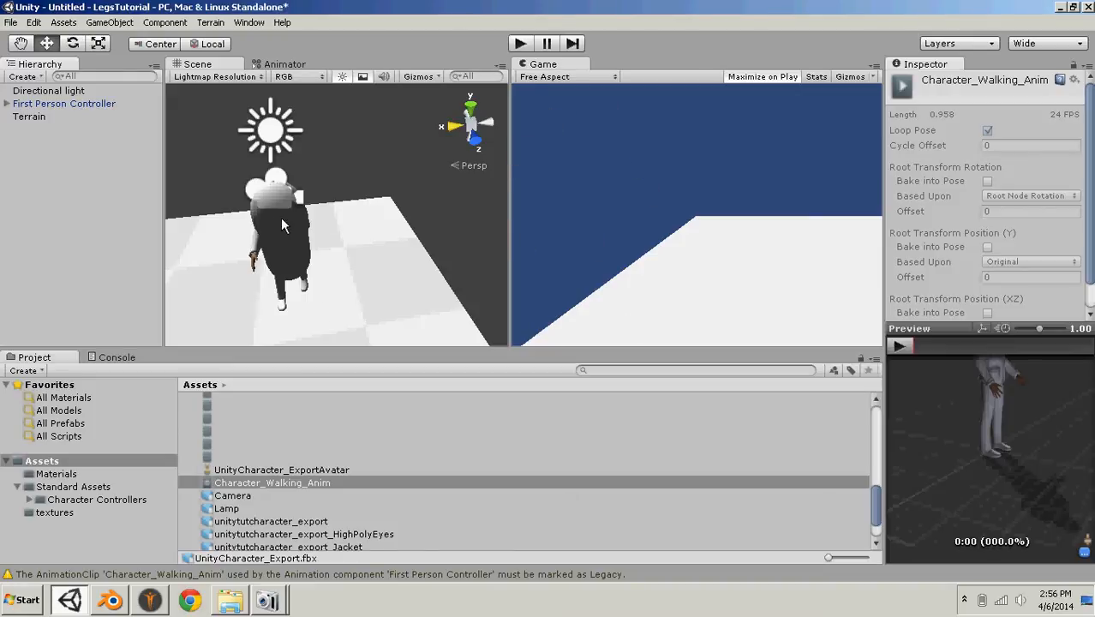
- Shift UnityCharacter_Export along Z to about 0.148 and run a brief play test of the scene
left_click(344, 194)
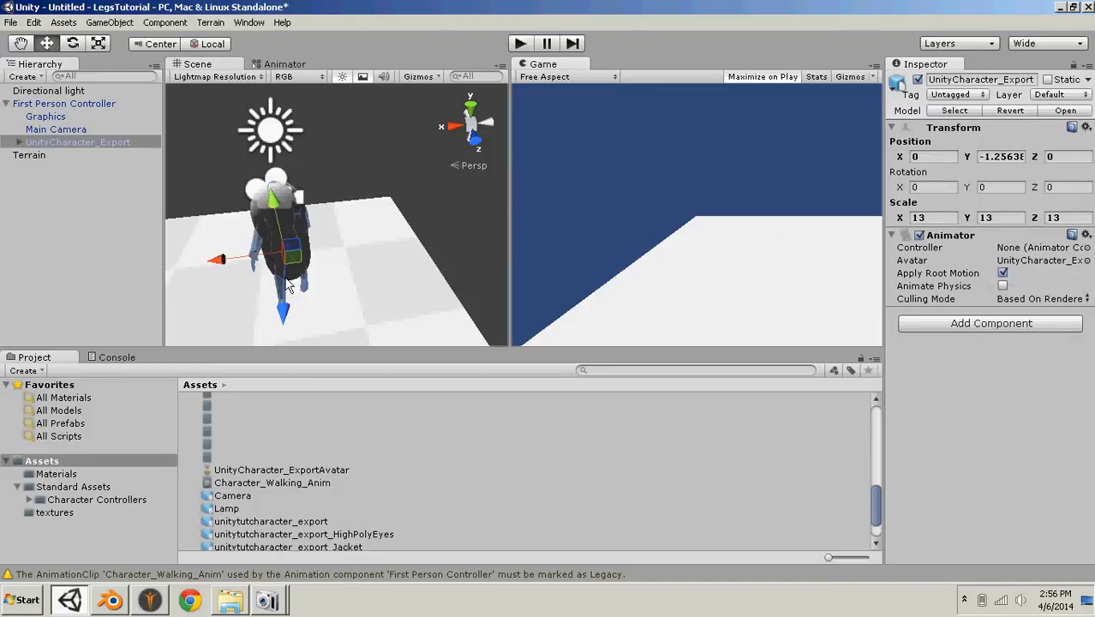
left_click_drag(285, 283, 286, 295)
left_click(520, 44)
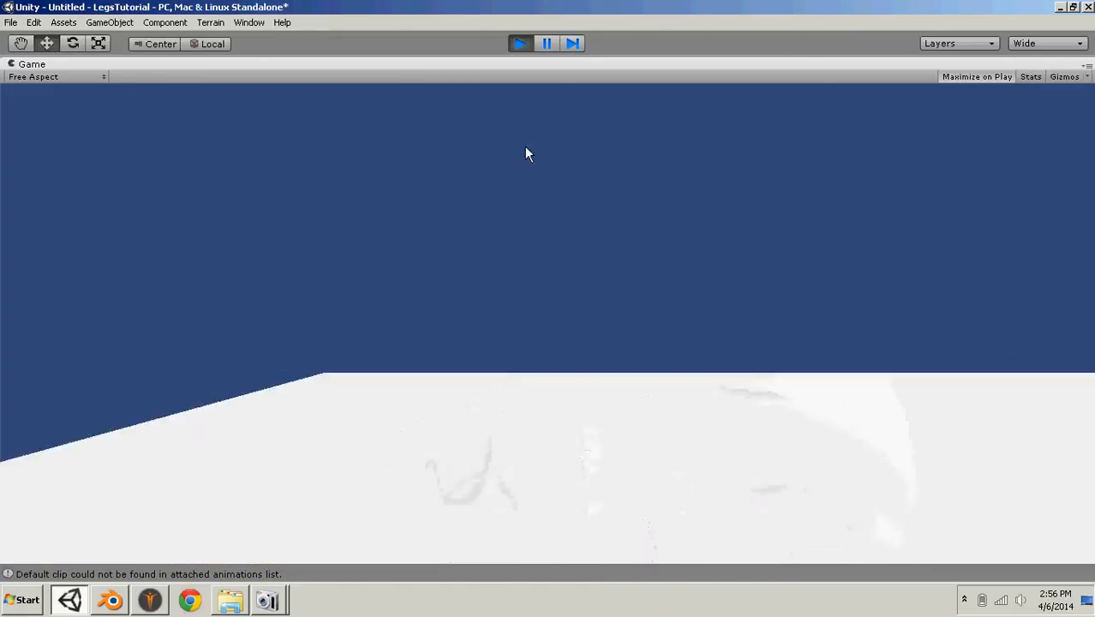
left_click(520, 43)
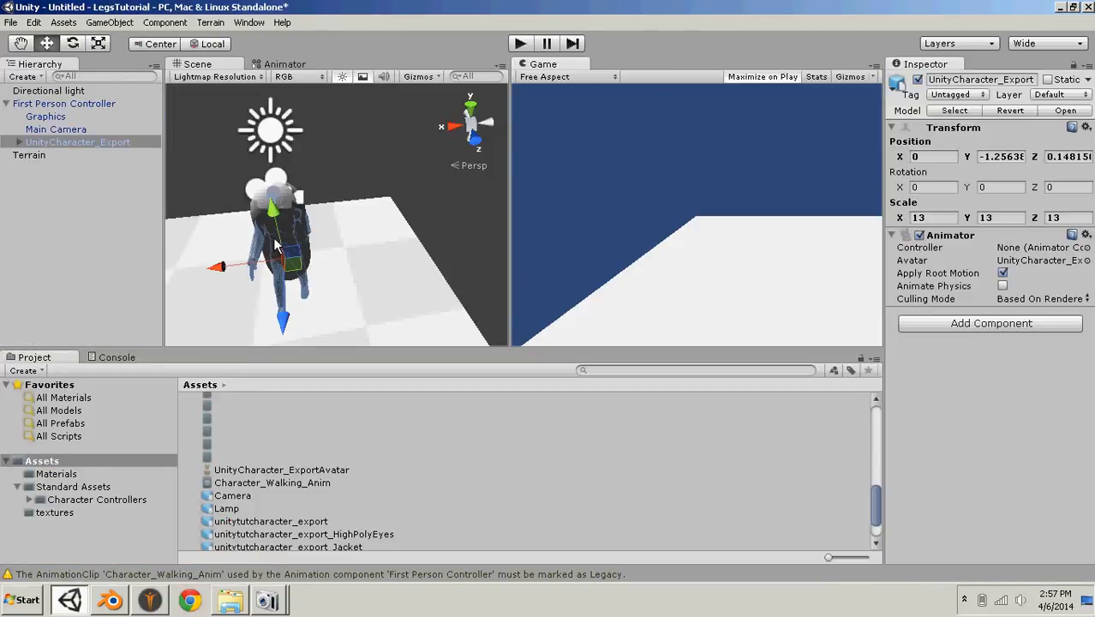
- Shift UnityCharacter_Export along Z in small stages to about -0.142, play testing the scene after each adjustment
left_click_drag(283, 319, 282, 310)
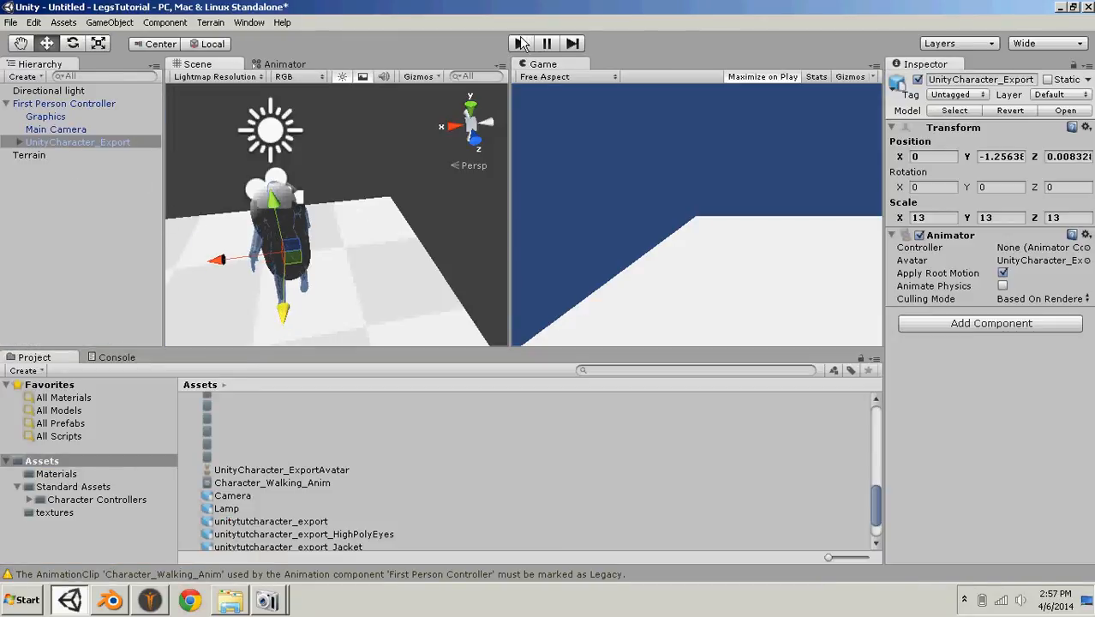
left_click(520, 44)
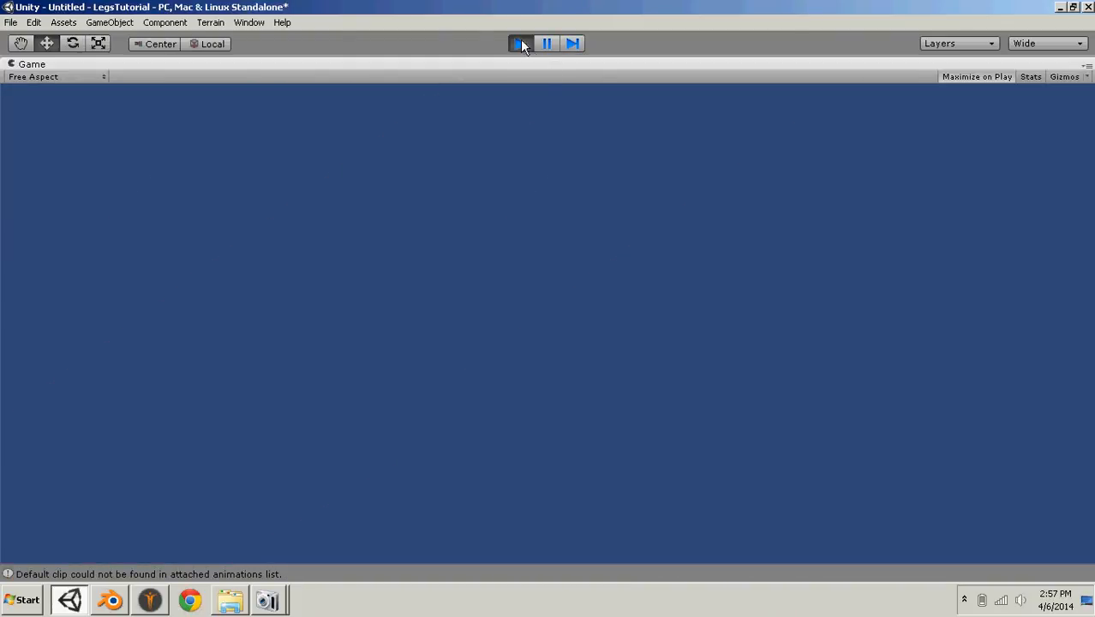
left_click(521, 43)
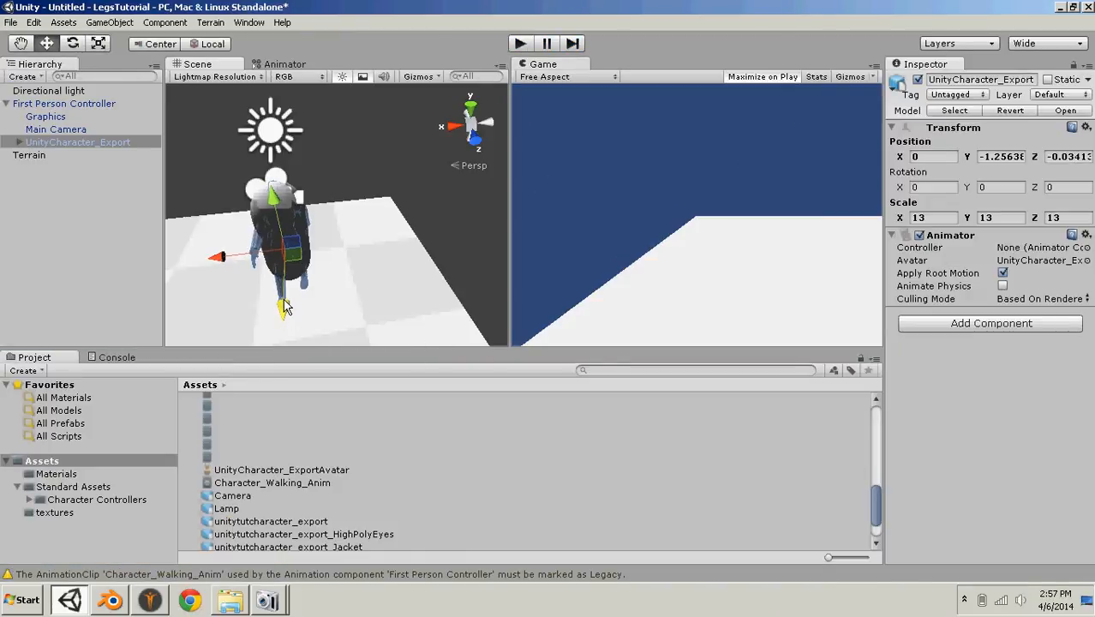
left_click(523, 44)
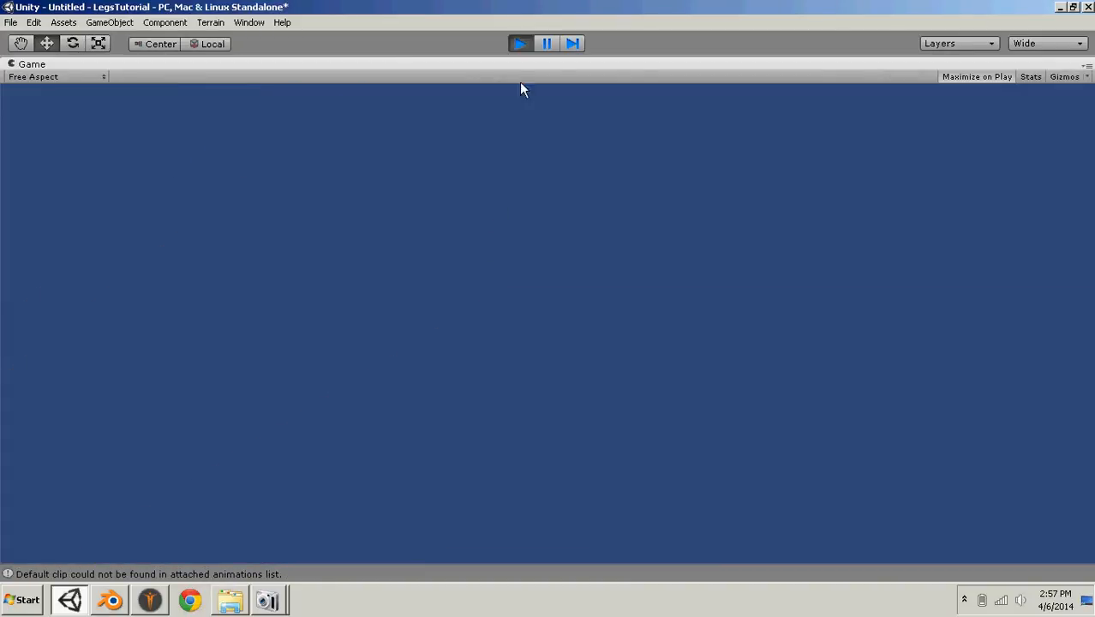
left_click(523, 42)
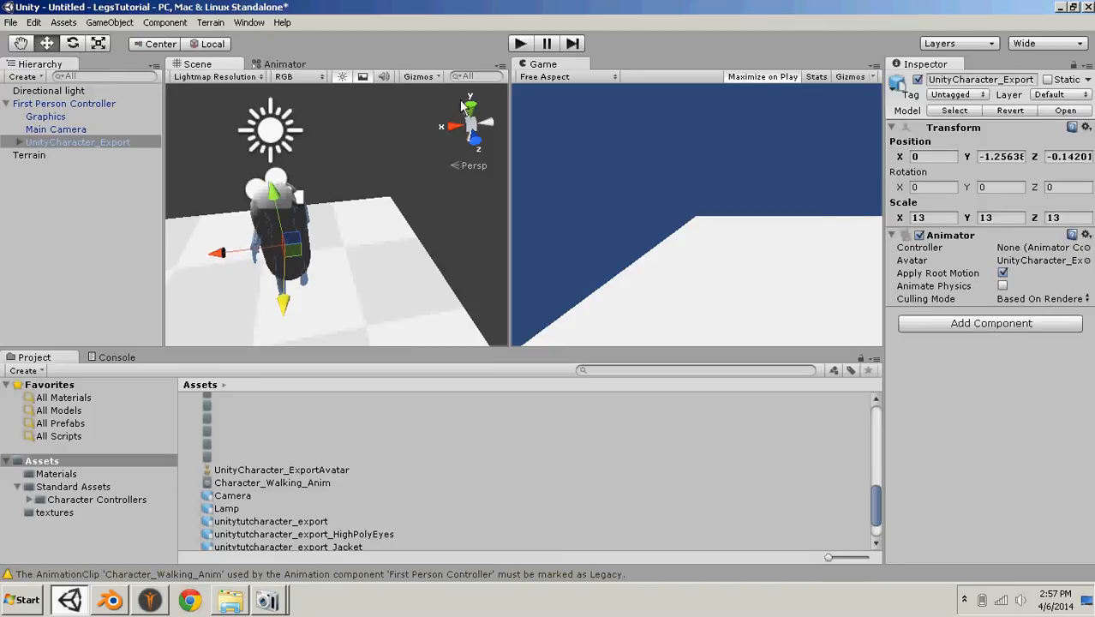
left_click(521, 42)
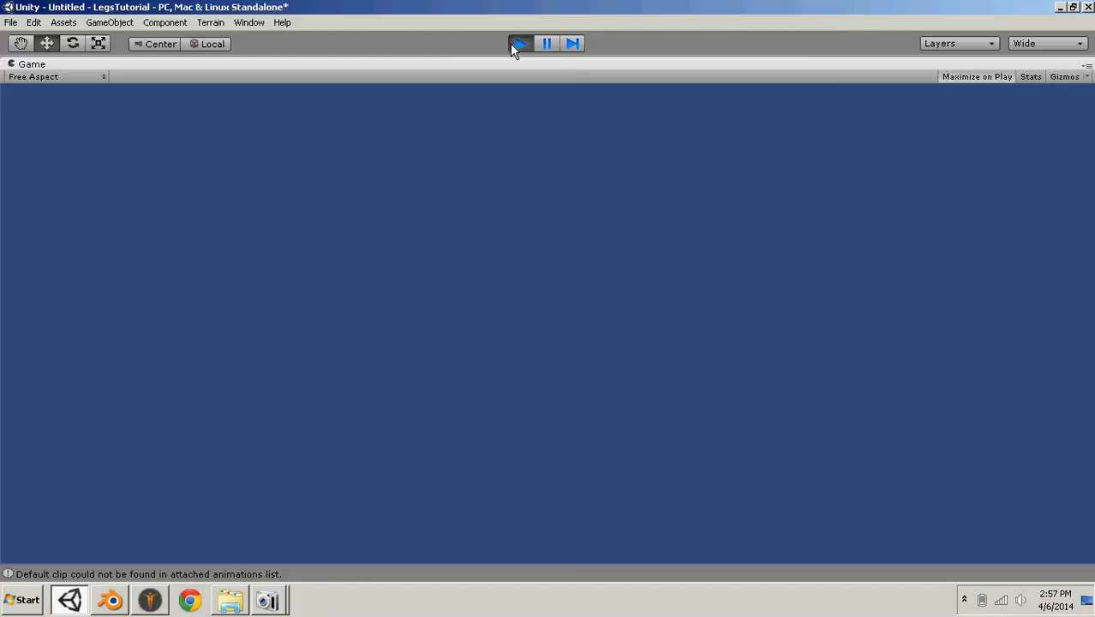
left_click(518, 43)
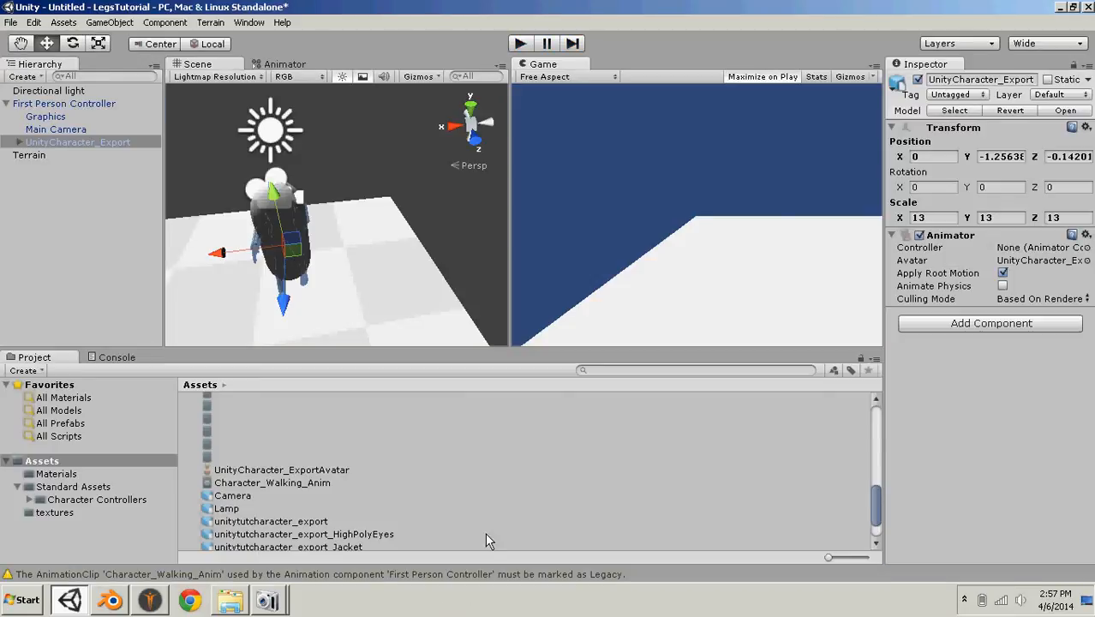
- Apply the Character_Walking_Anim clip to UnityCharacter_Export, save its animator controller as Walking_Anim, and play test the scene
left_click(282, 483)
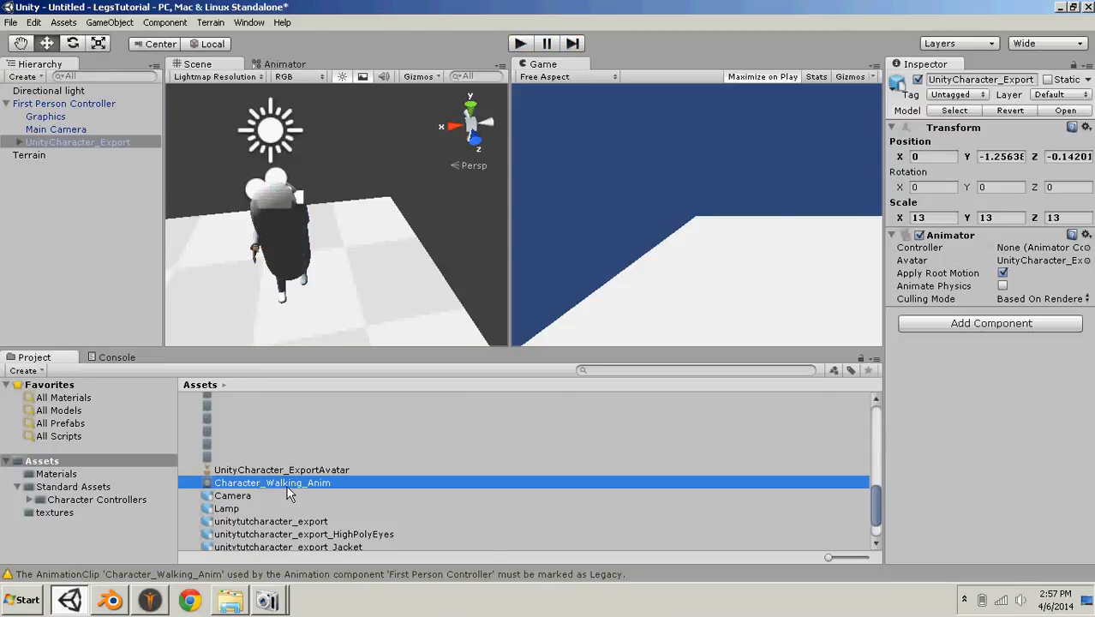
left_click_drag(304, 484, 123, 152)
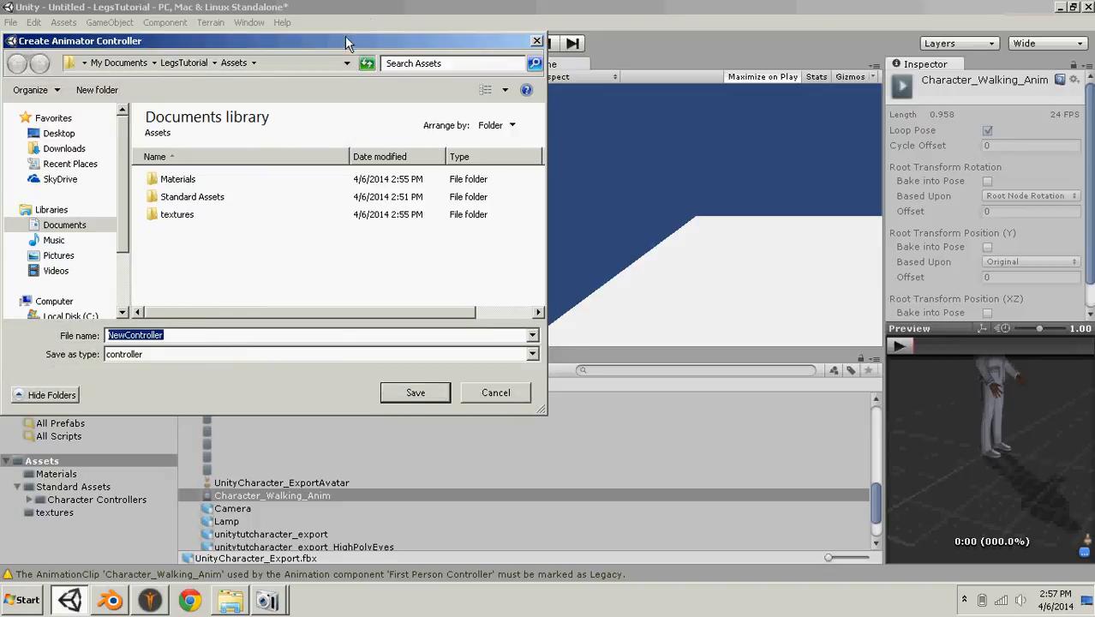
left_click_drag(348, 43, 484, 41)
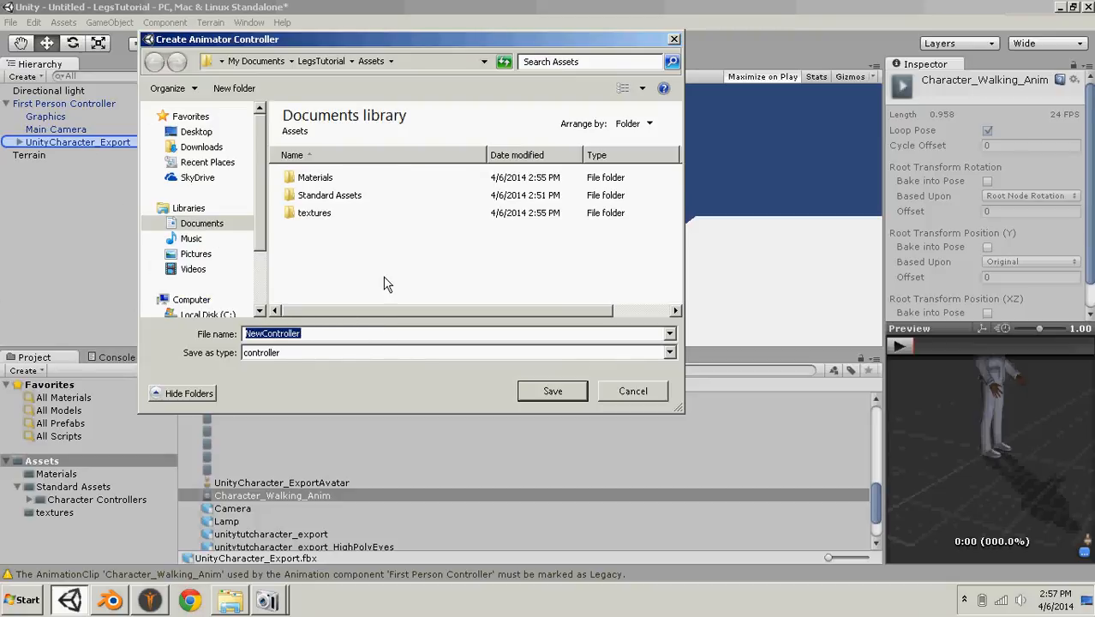
type("Walking_Anim")
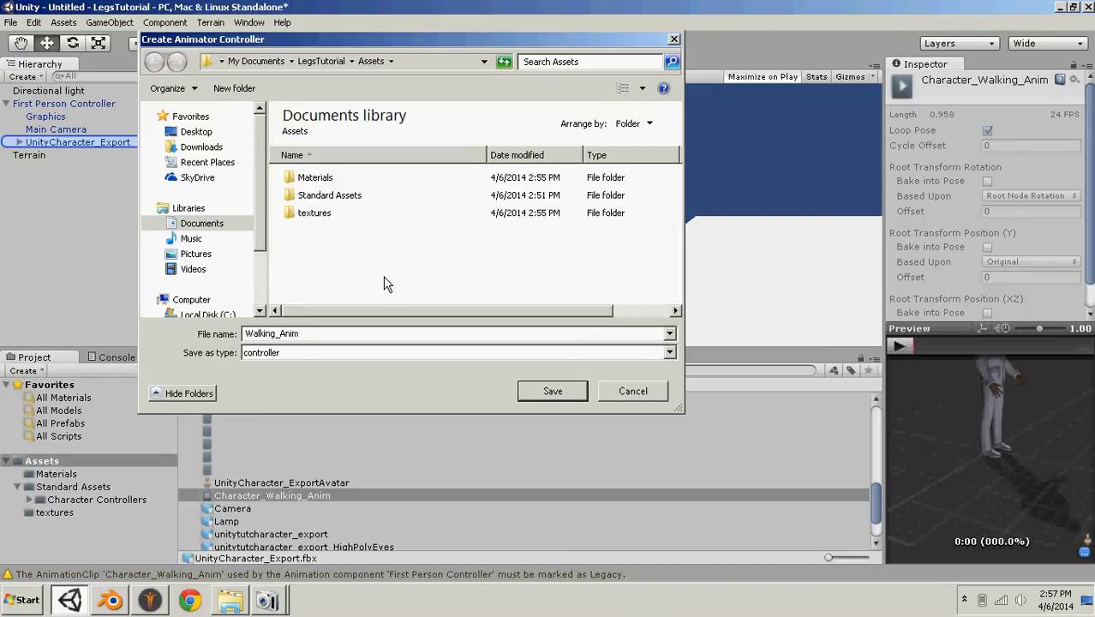
key("Return")
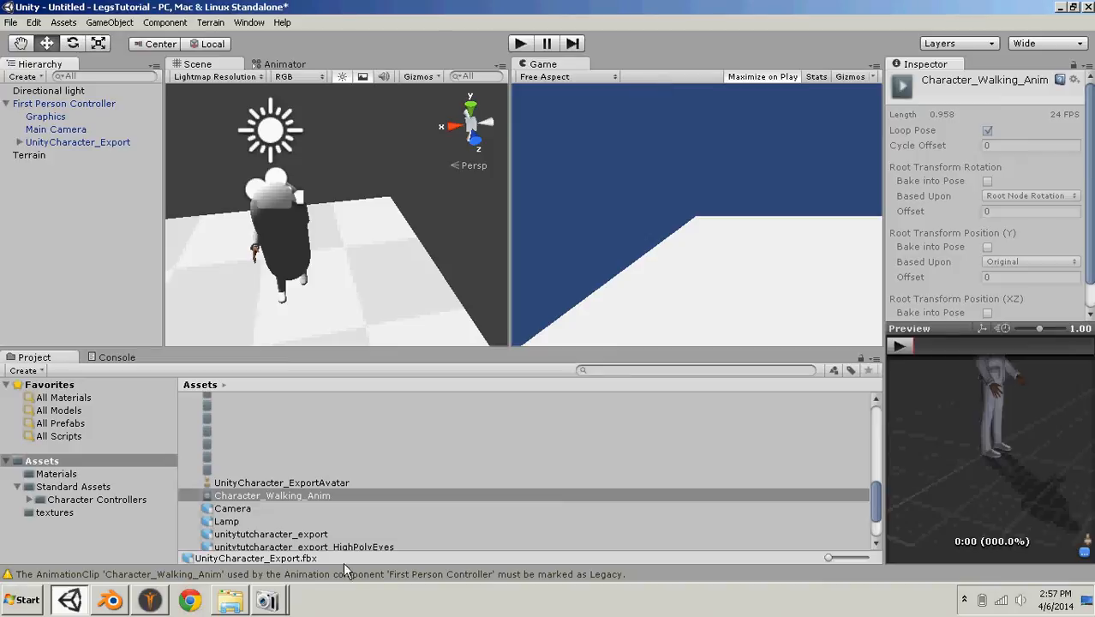
left_click(524, 46)
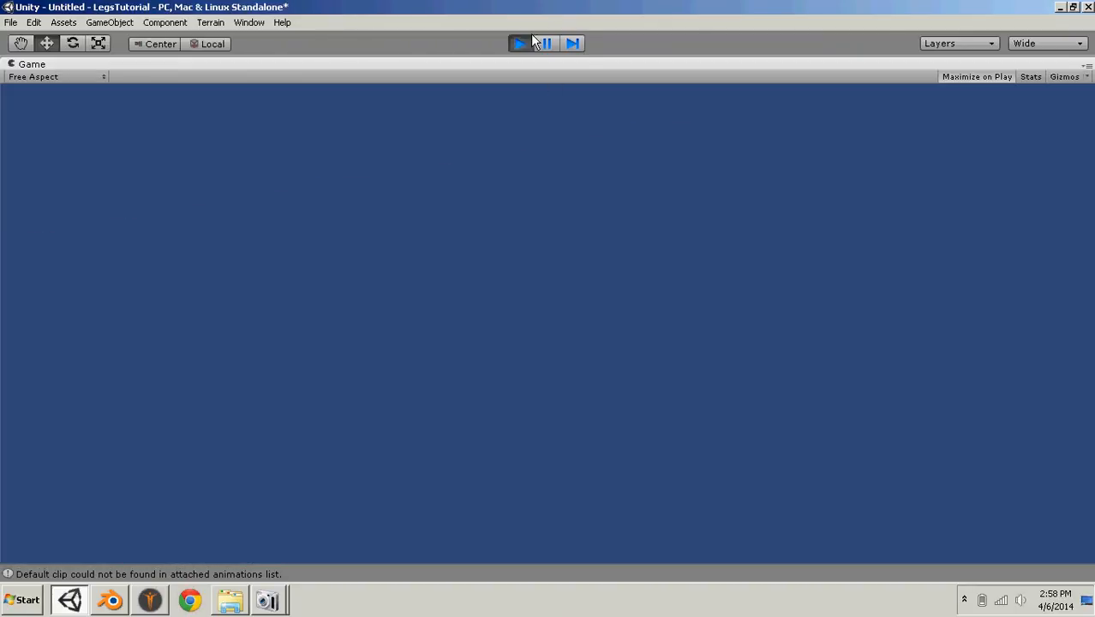
left_click(531, 39)
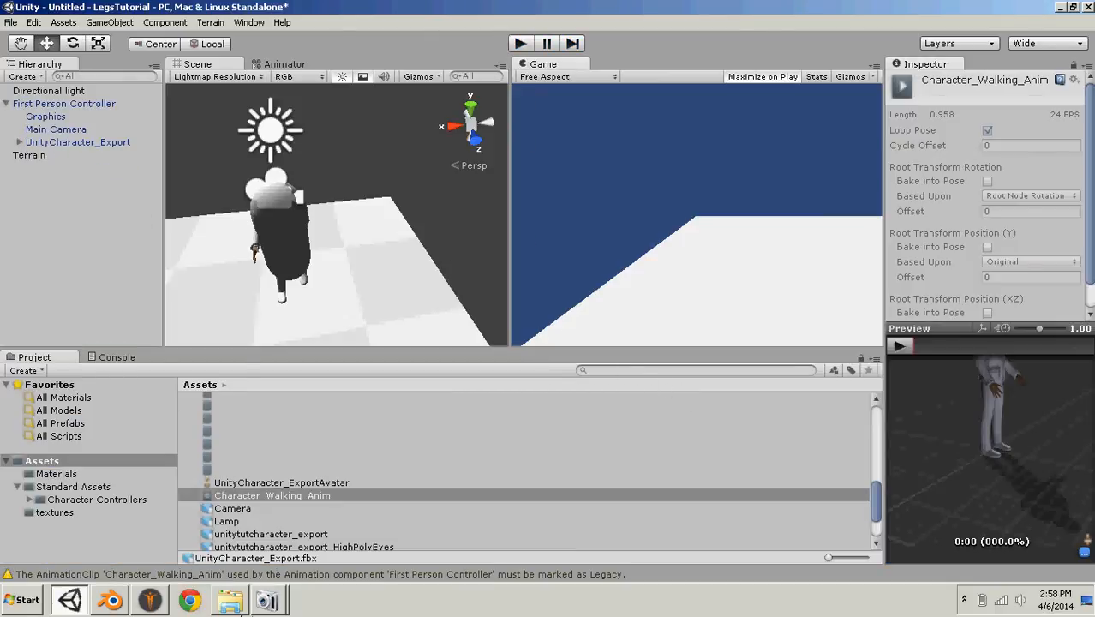
- In the Materials folder, assign the jacket01_diffuse texture to the Jacketjacket01 material and jeans_basic_diffuse to the jeans01jeans01Material material
scroll(274, 525, "up", 10)
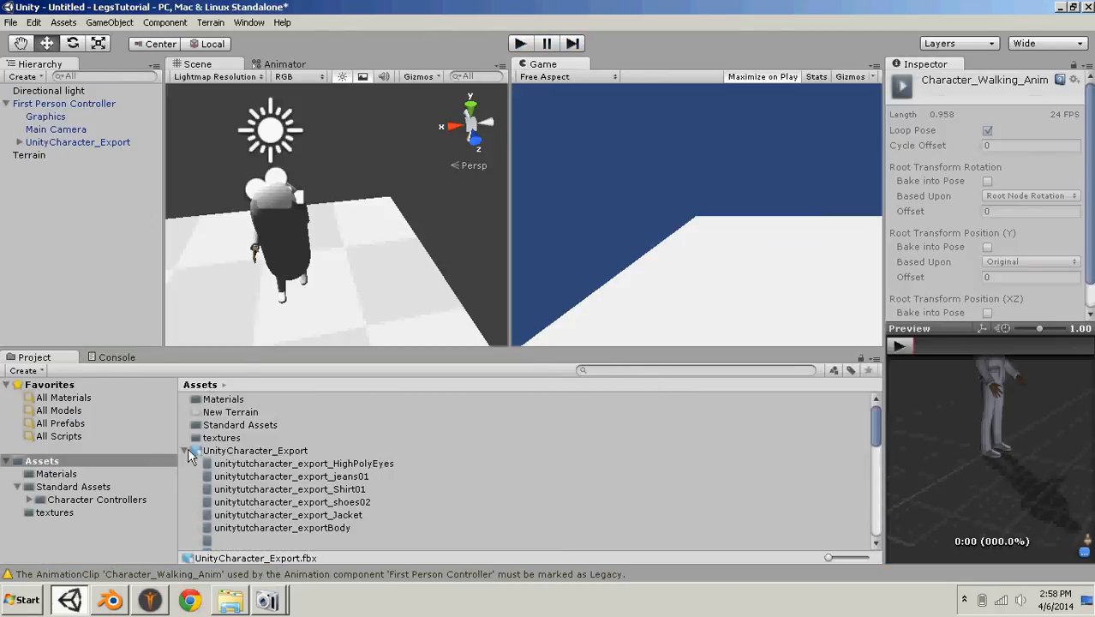
left_click(187, 450)
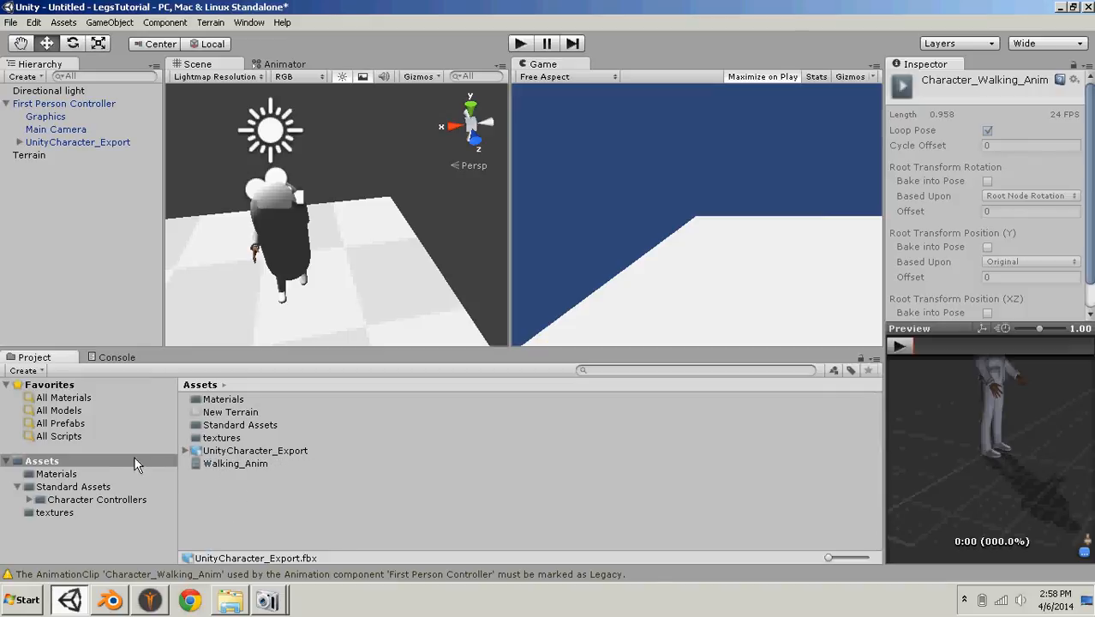
left_click(56, 475)
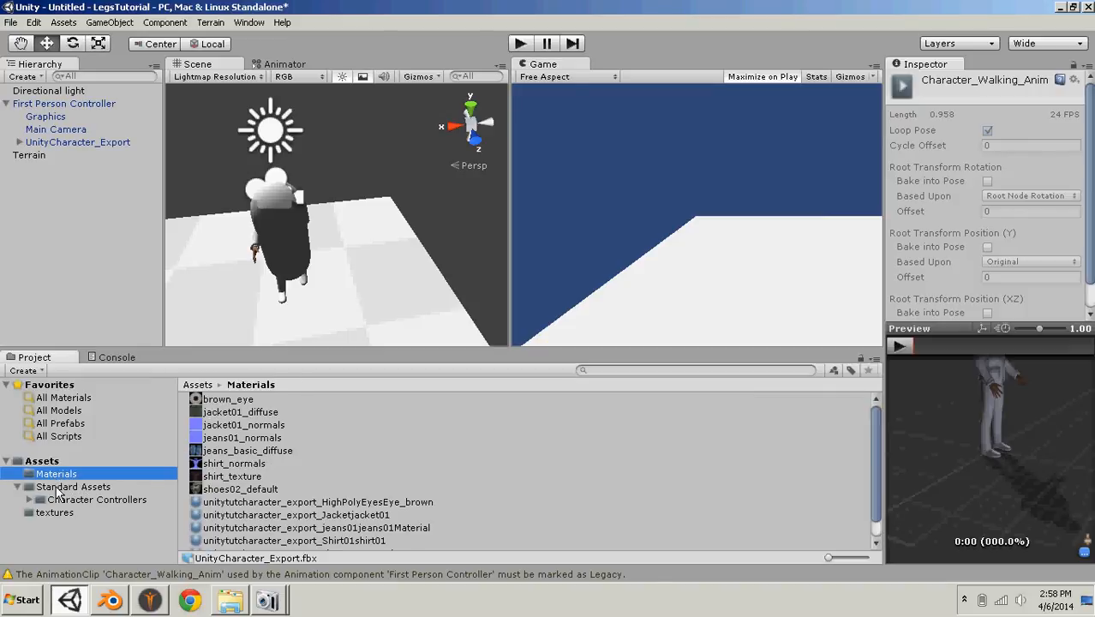
left_click(227, 516)
left_click_drag(227, 412, 1068, 178)
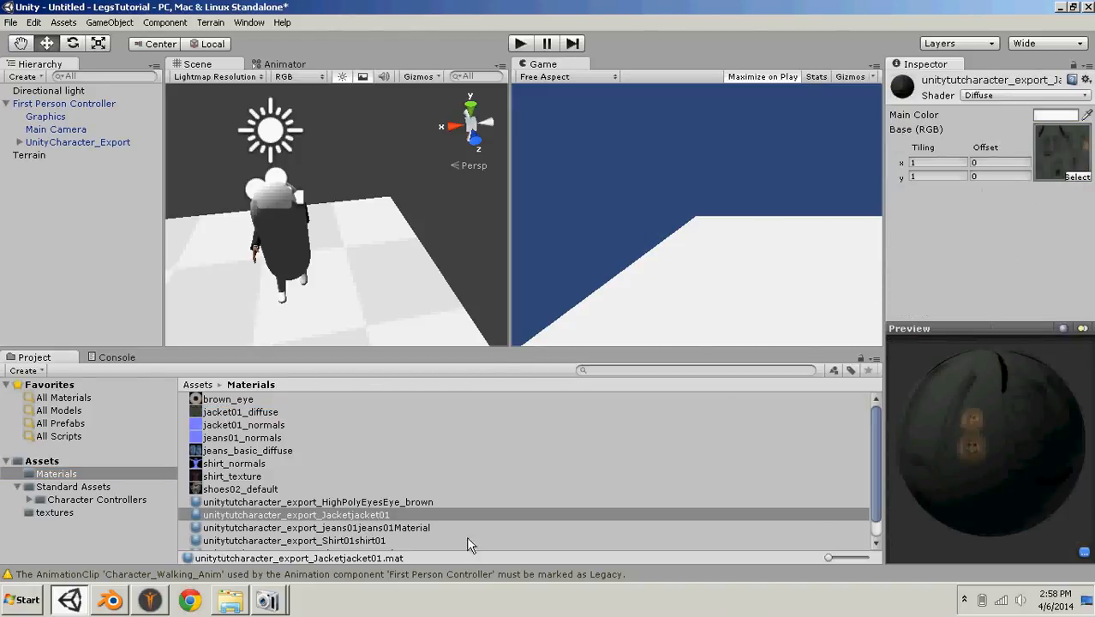
left_click(296, 527)
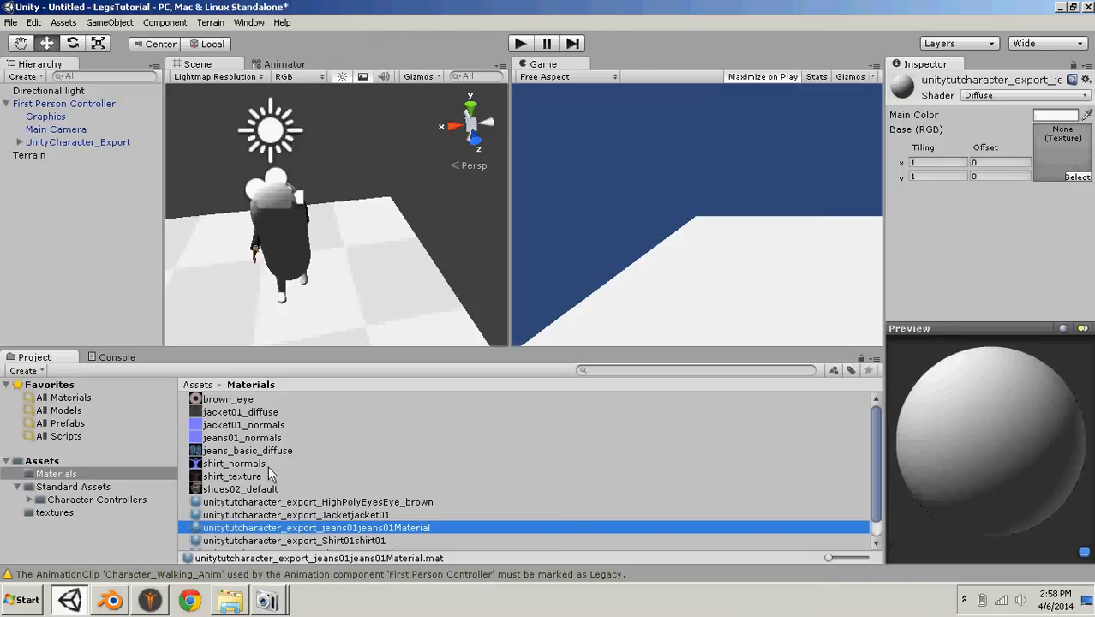
left_click_drag(230, 458, 1063, 162)
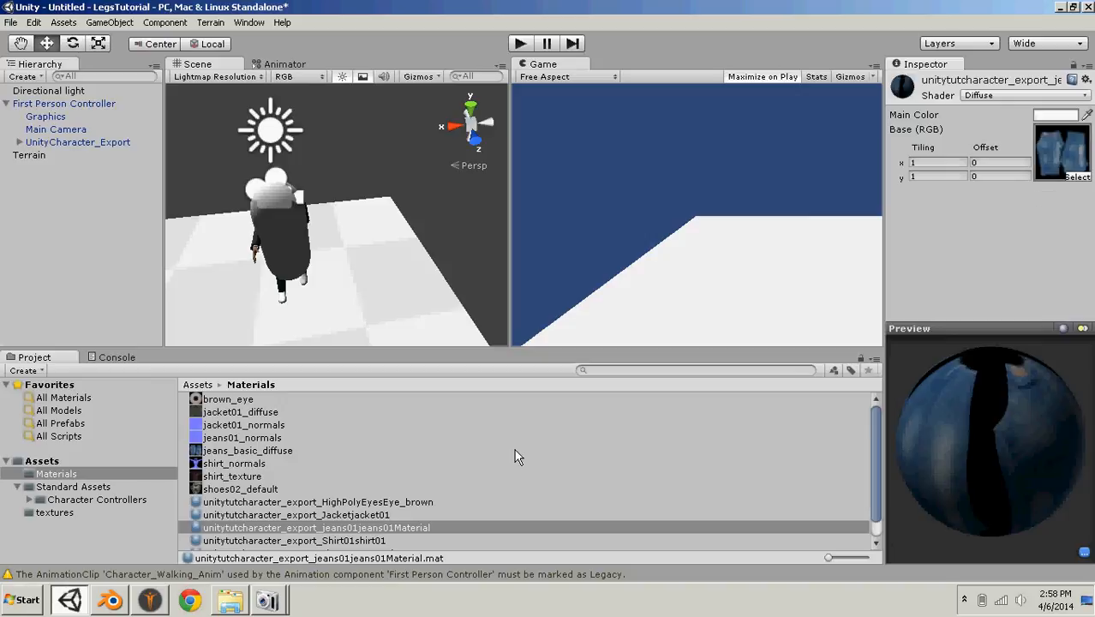
- Assign the shoes02_default texture to the shoes02SportShoes material and set its shader to Transparent/Diffuse
scroll(358, 545, "down", 1)
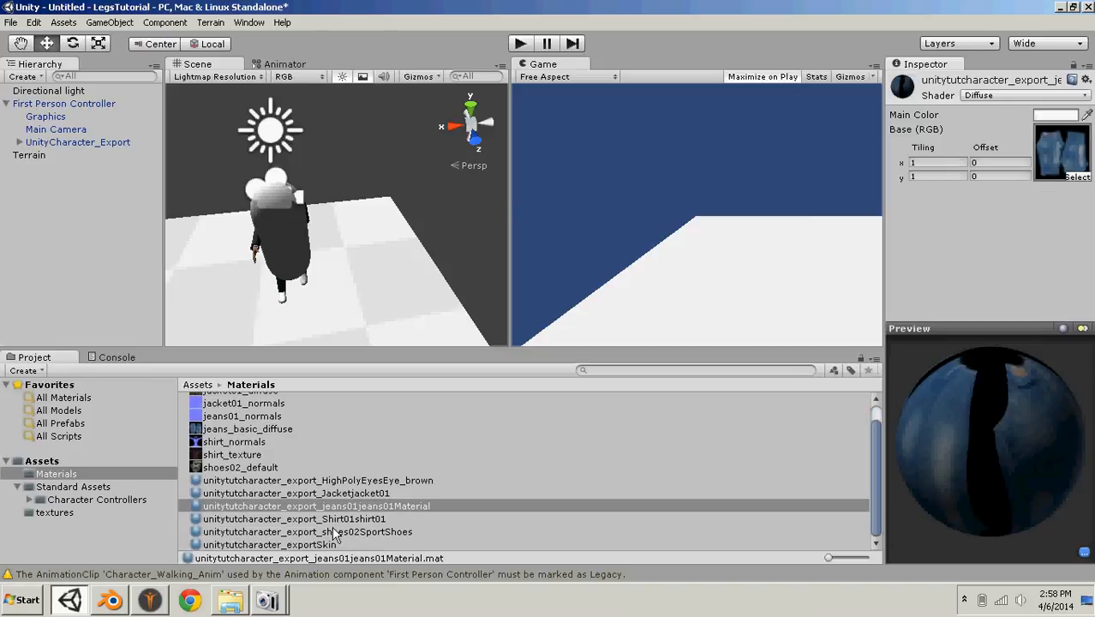
left_click(327, 533)
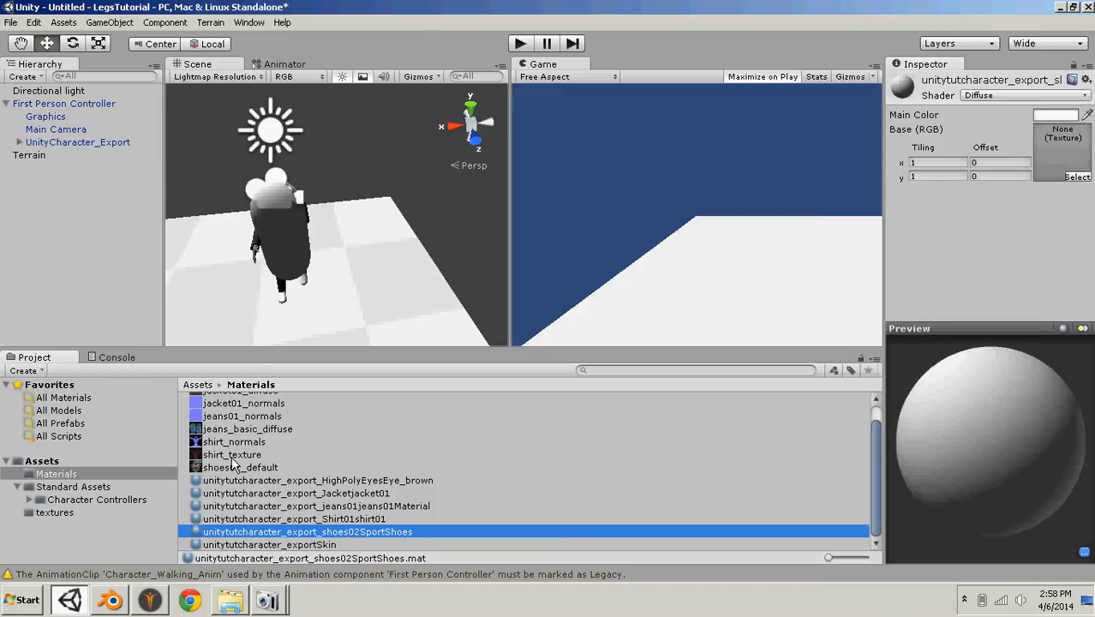
left_click_drag(231, 467, 1059, 147)
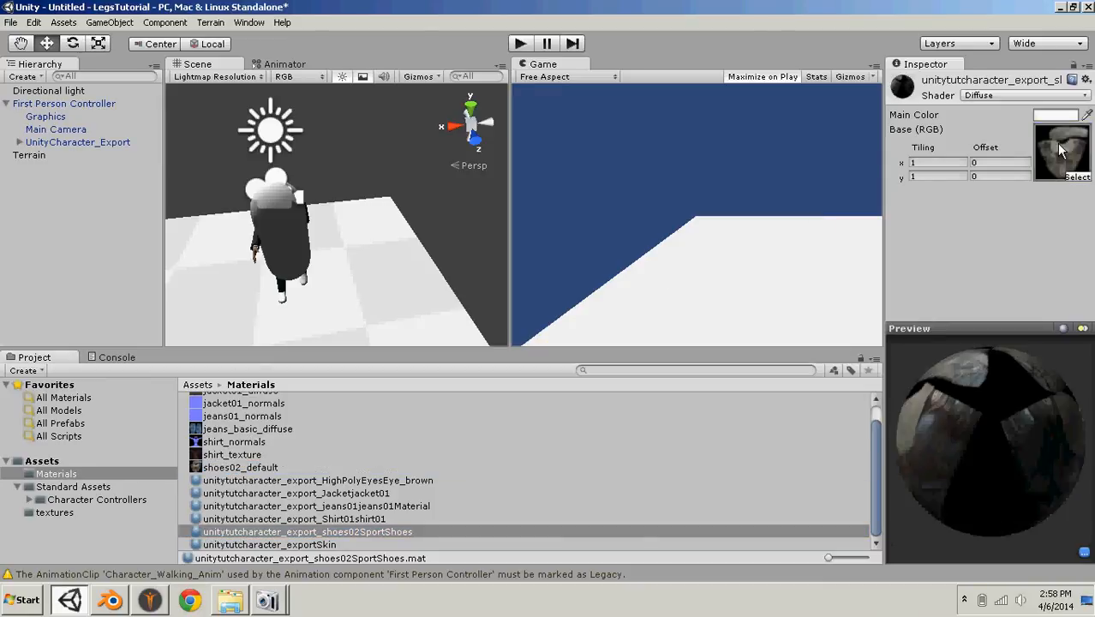
left_click(988, 95)
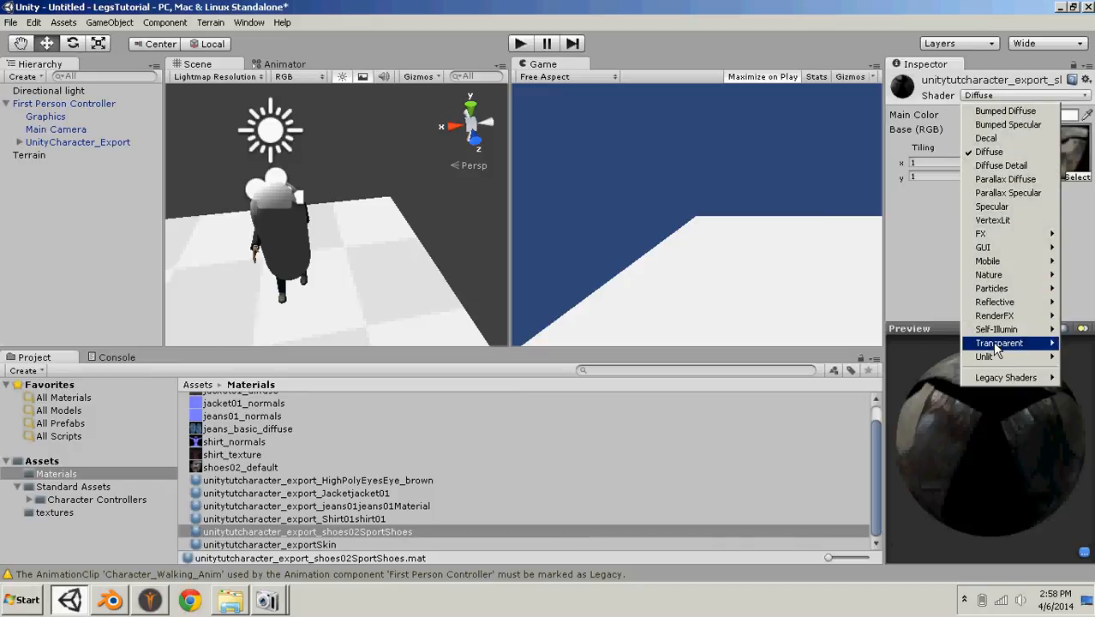
mouse_move(977, 346)
left_click(917, 387)
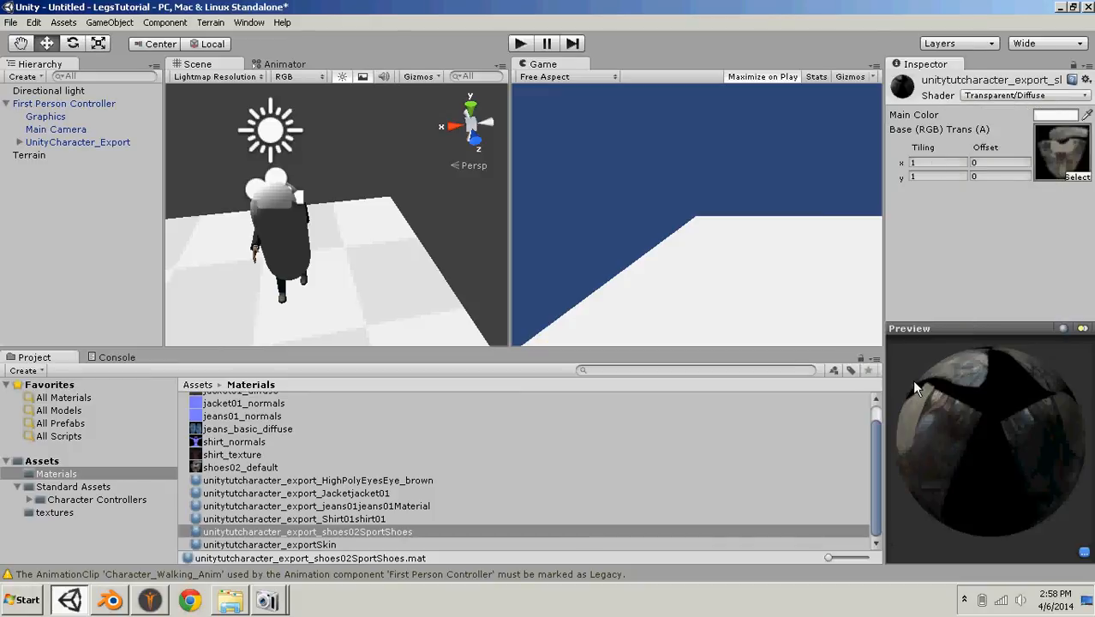
- Play test the scene with the textured jacket, jeans and shoes
left_click(522, 43)
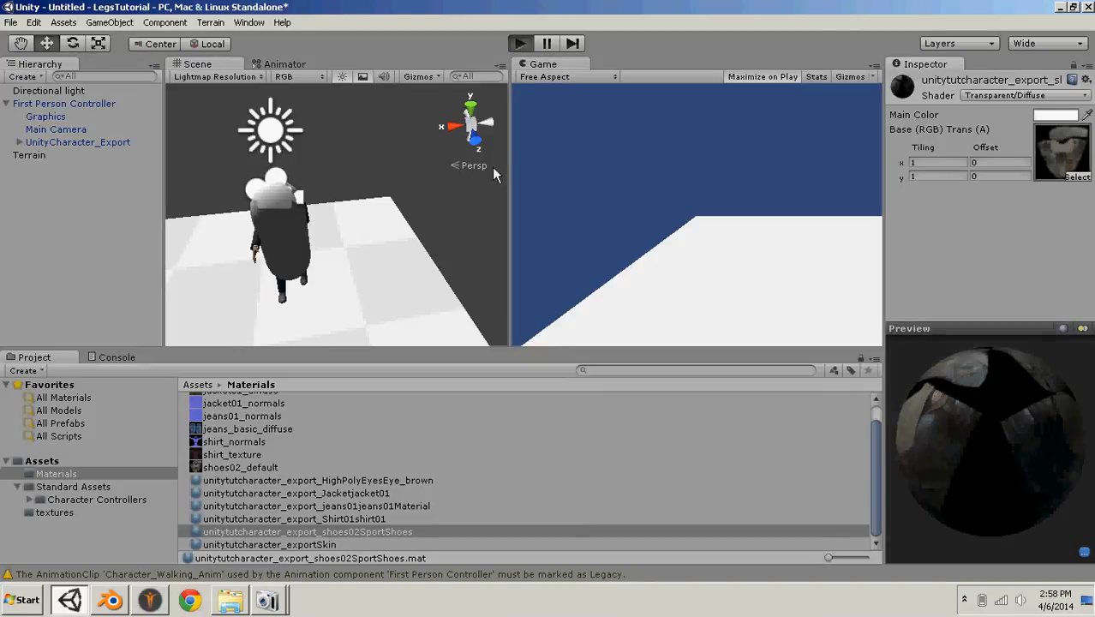
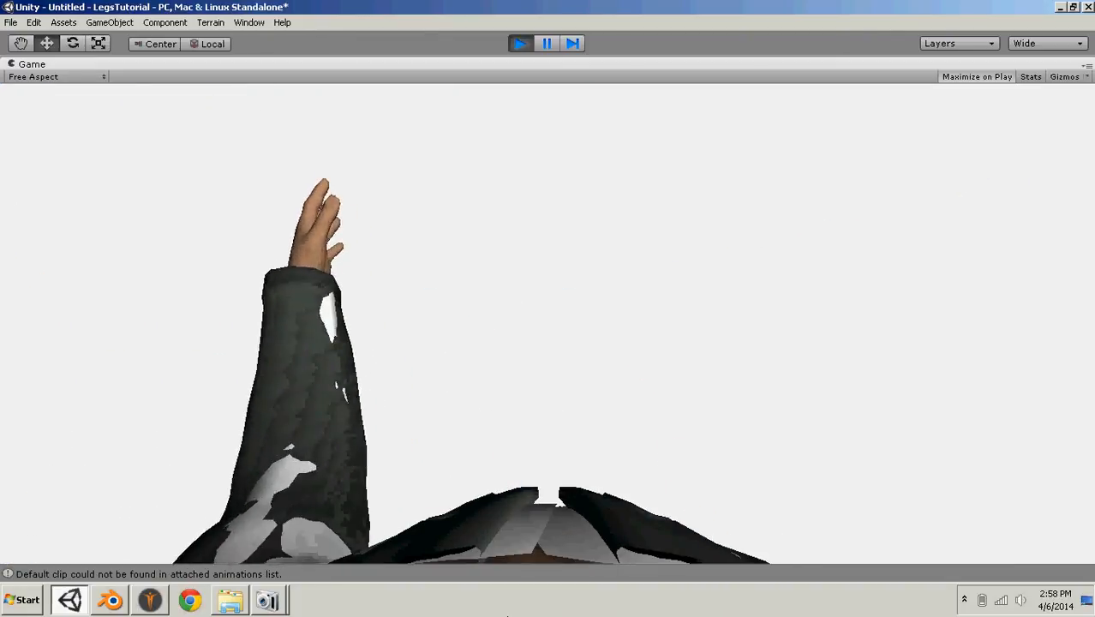
- Raise UnityCharacter_Export within the First Person Controller to a Y position of about -1.035 and play test the scene
key("ctrl+p")
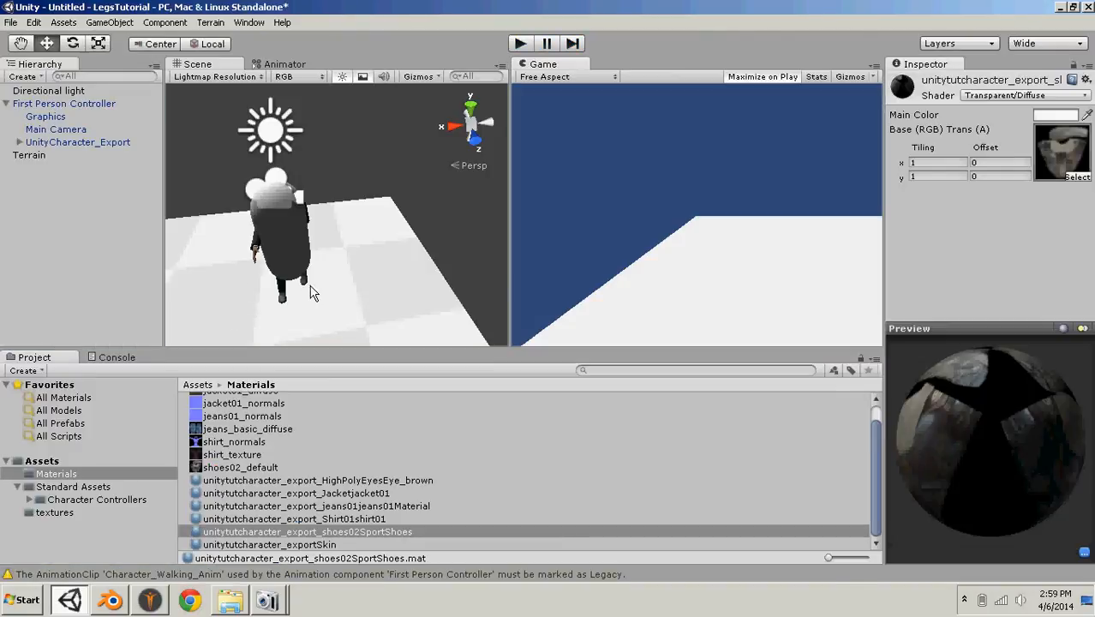
left_click(311, 221)
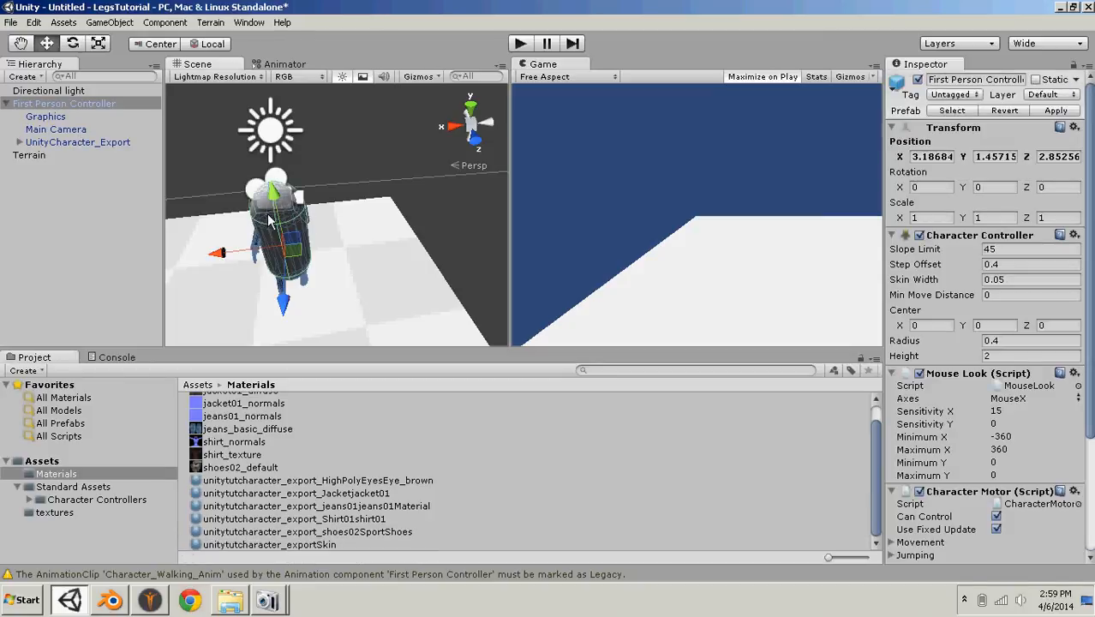
left_click(268, 210)
left_click_drag(273, 208, 275, 204)
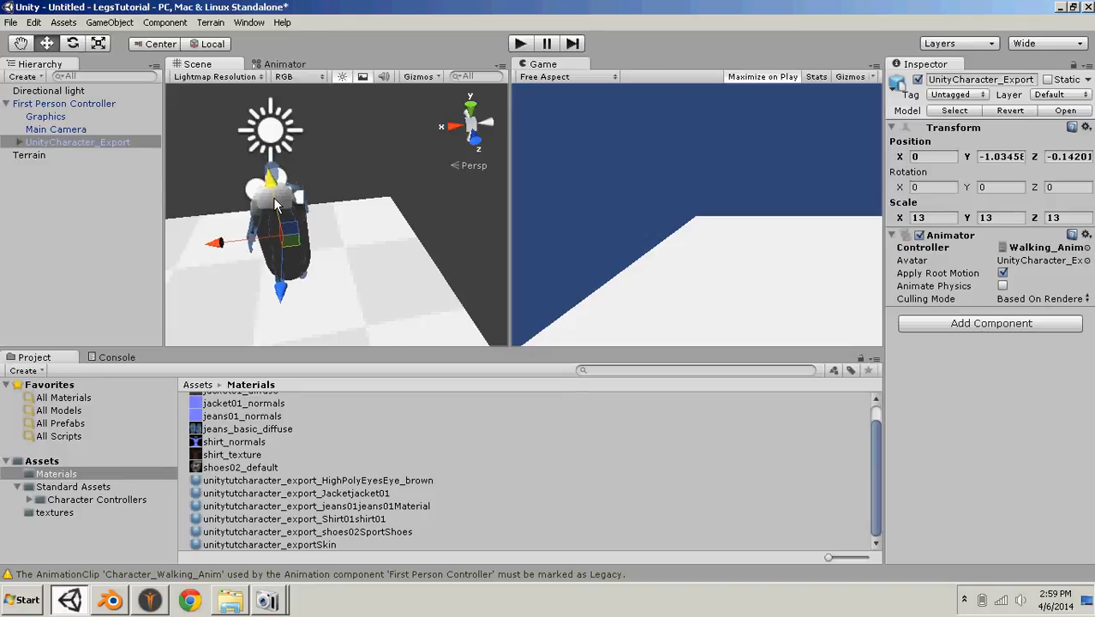
left_click(520, 44)
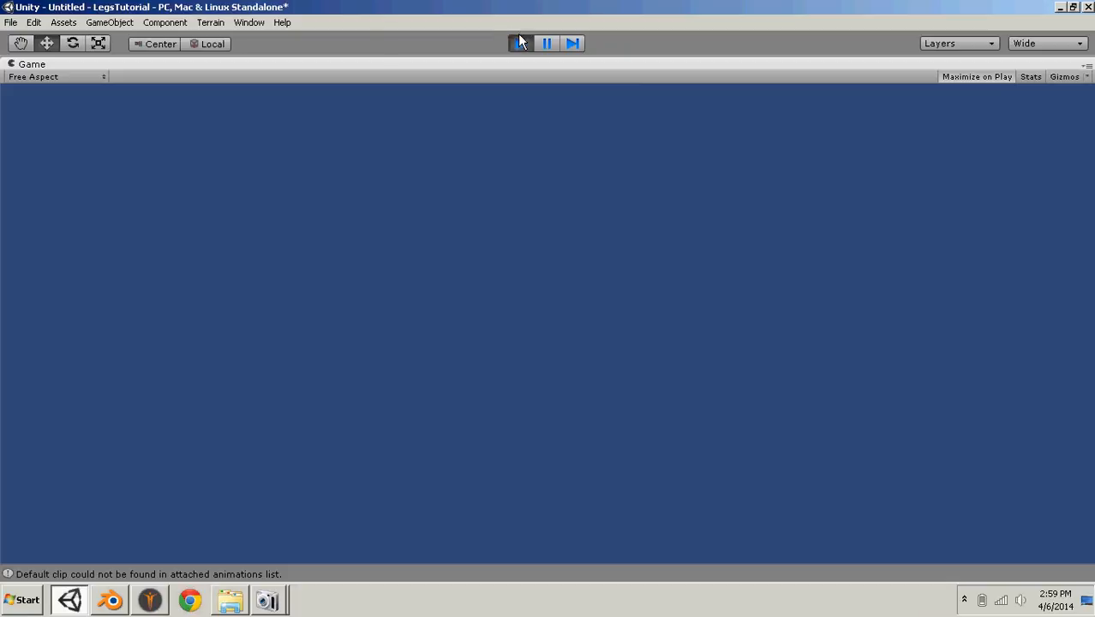
left_click(520, 47)
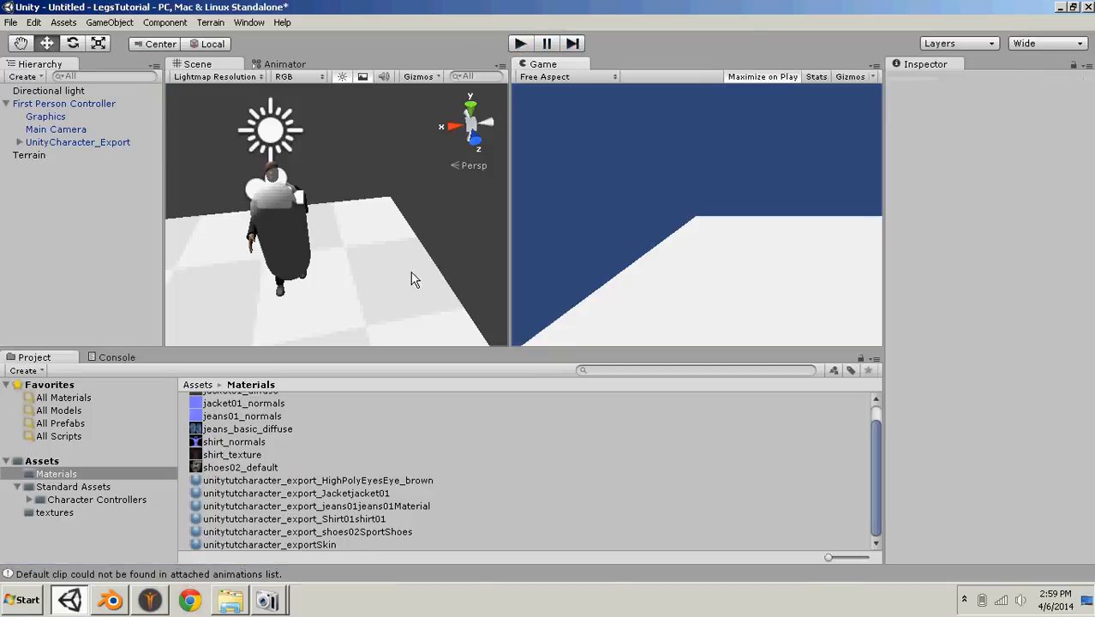
- Unparent UnityCharacter_Export from the First Person Controller, move the controller to Z about 2.640, and play test the scene
left_click(276, 238)
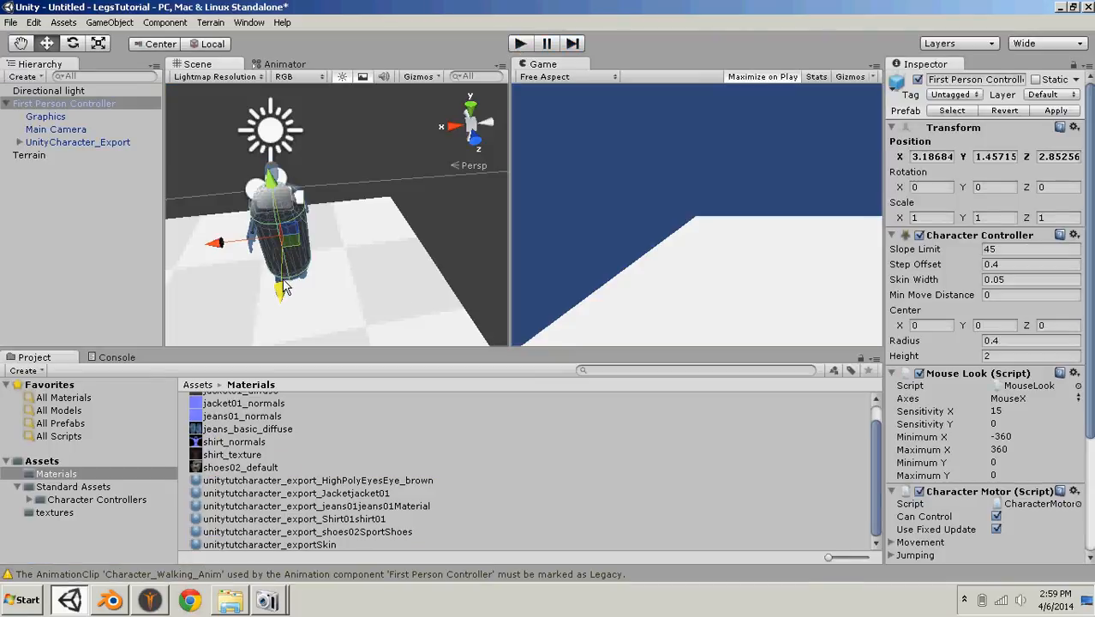
left_click_drag(67, 144, 24, 181)
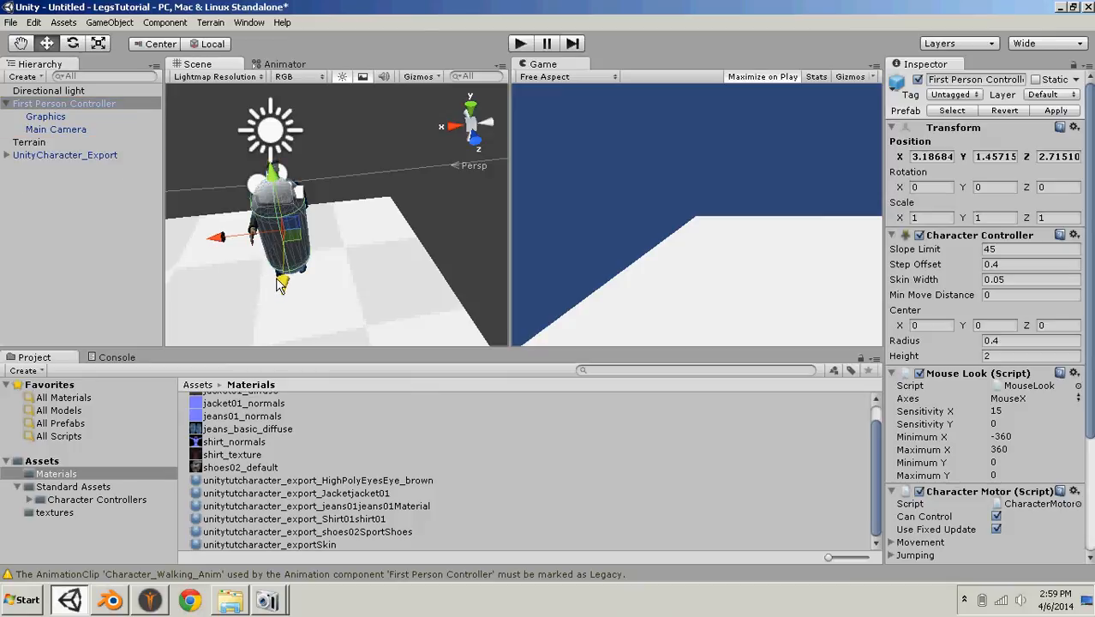
left_click_drag(280, 281, 282, 285)
left_click(520, 43)
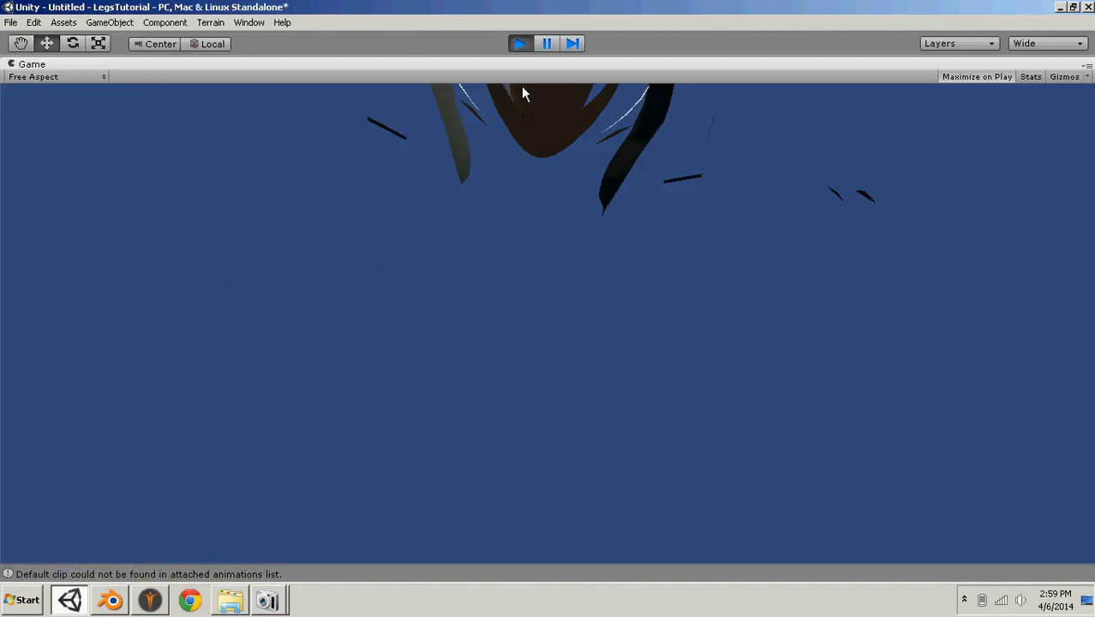
left_click(521, 47)
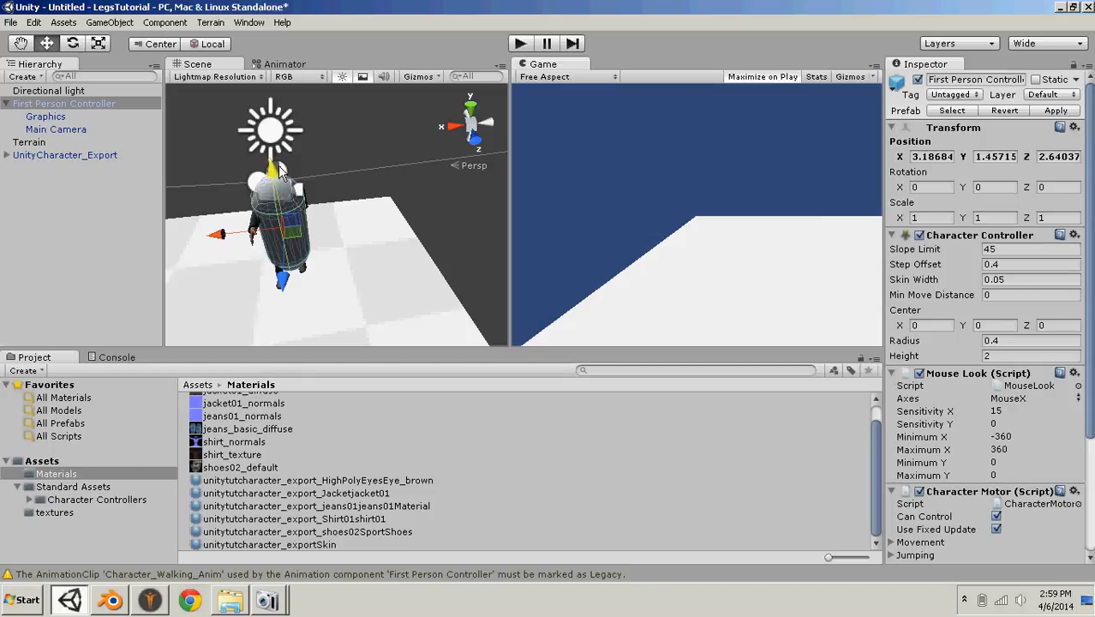
- Lower UnityCharacter_Export to Y about 0.297 and shift it to Z about 2.553, play testing after each move
left_click(113, 156)
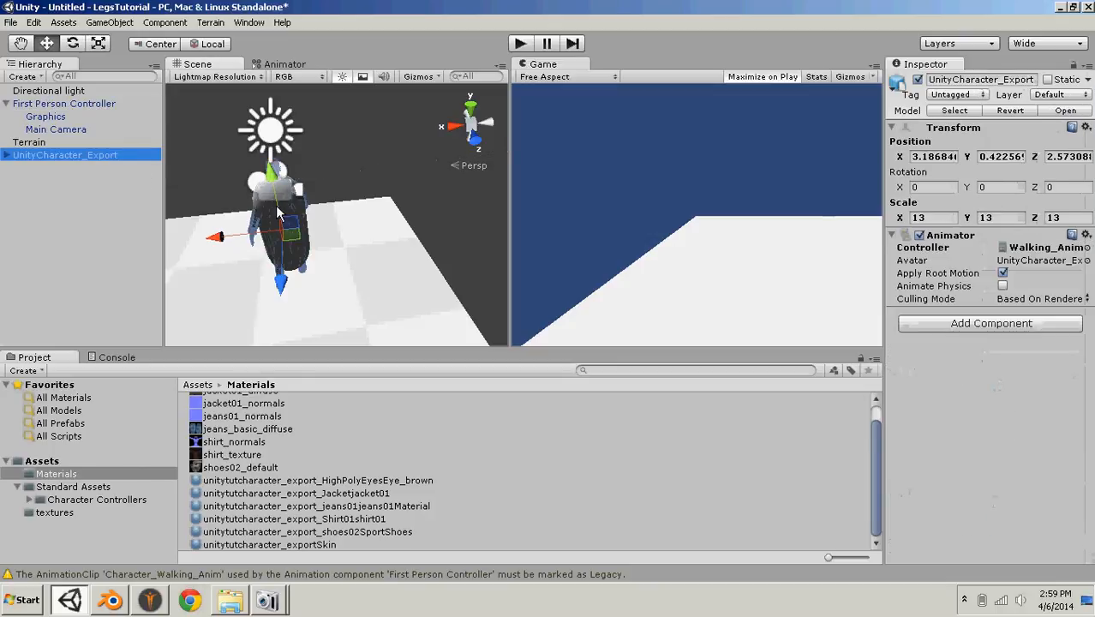
left_click_drag(273, 183, 273, 192)
left_click(521, 43)
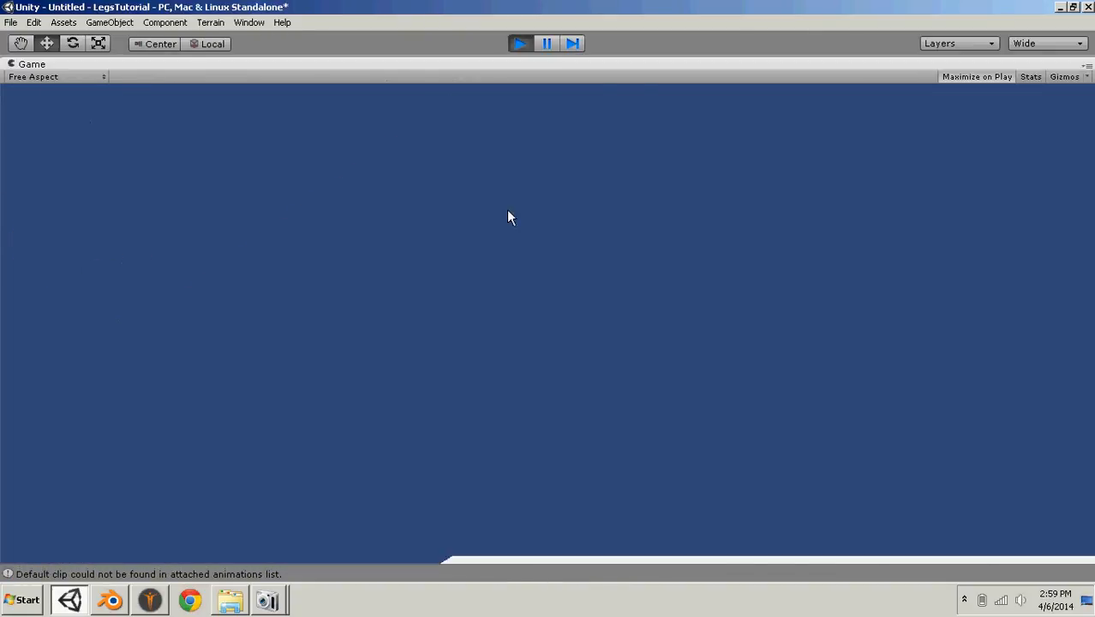
left_click(521, 43)
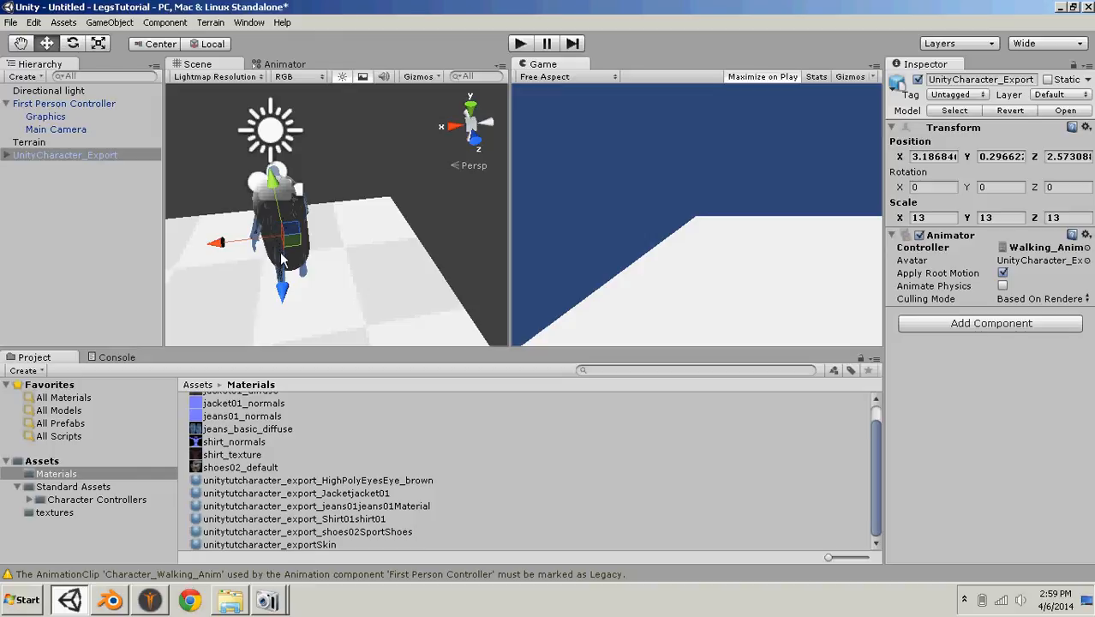
mouse_move(283, 257)
left_mouse_down()
mouse_move(286, 274)
mouse_move(278, 260)
left_mouse_up()
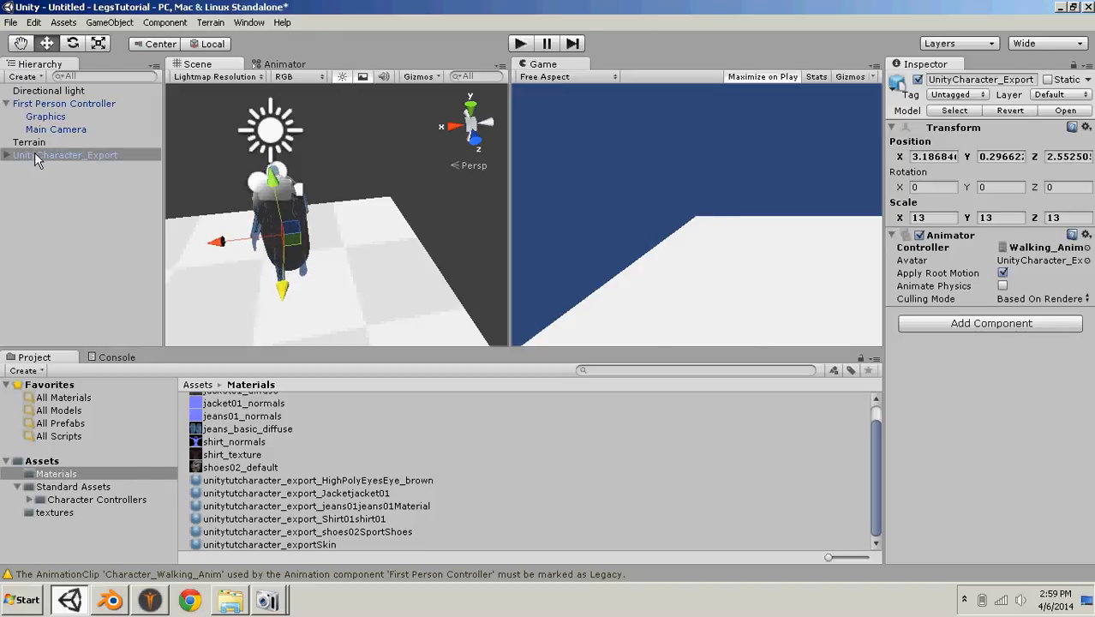
left_click(524, 46)
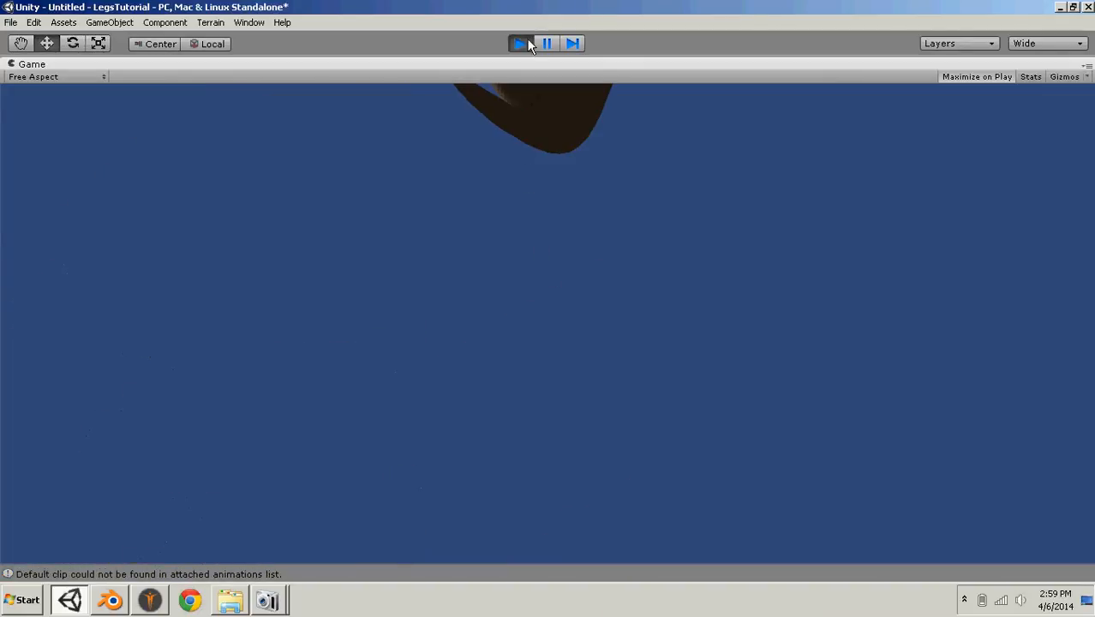
left_click(524, 44)
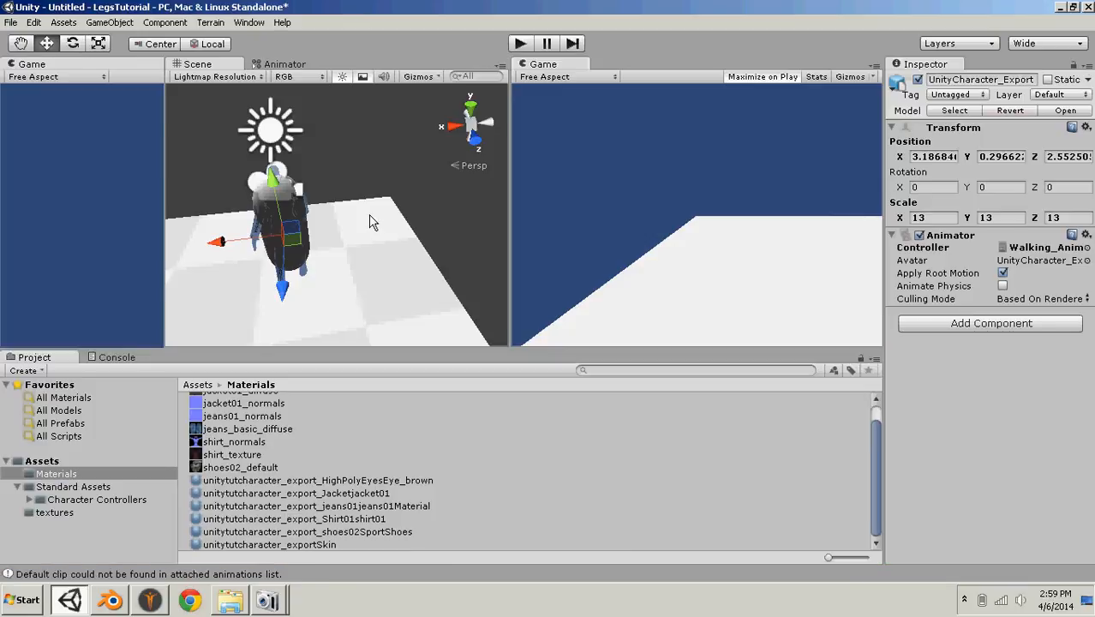
- Reposition UnityCharacter_Export to Y about 0.114 and Z about 2.481, play testing after each adjustment
left_click_drag(273, 190, 275, 195)
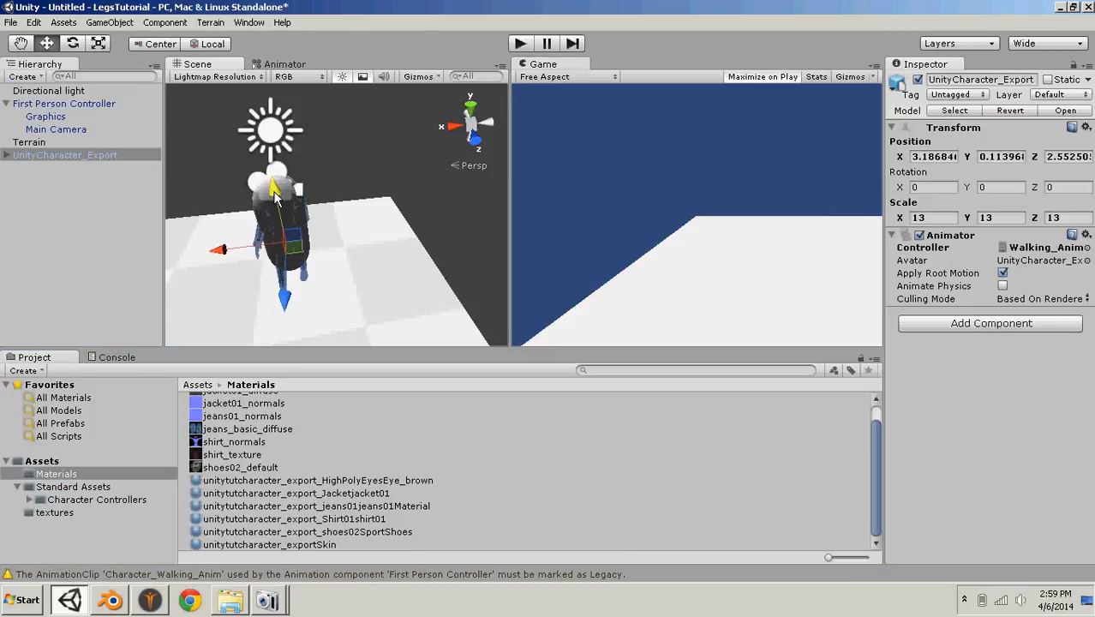
key("ctrl+p")
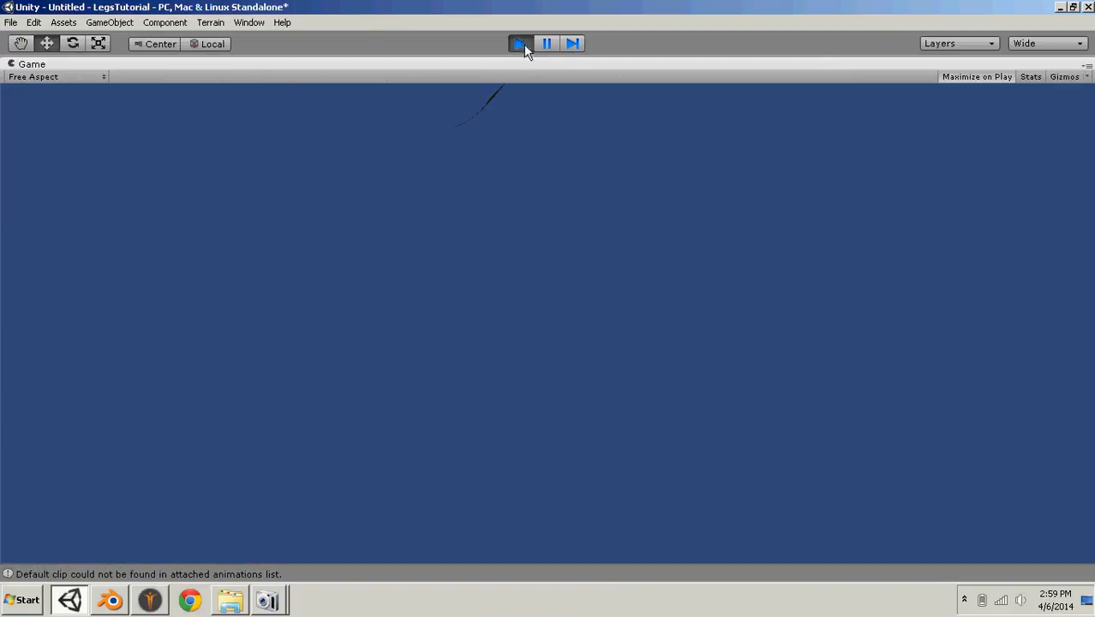
left_click(522, 44)
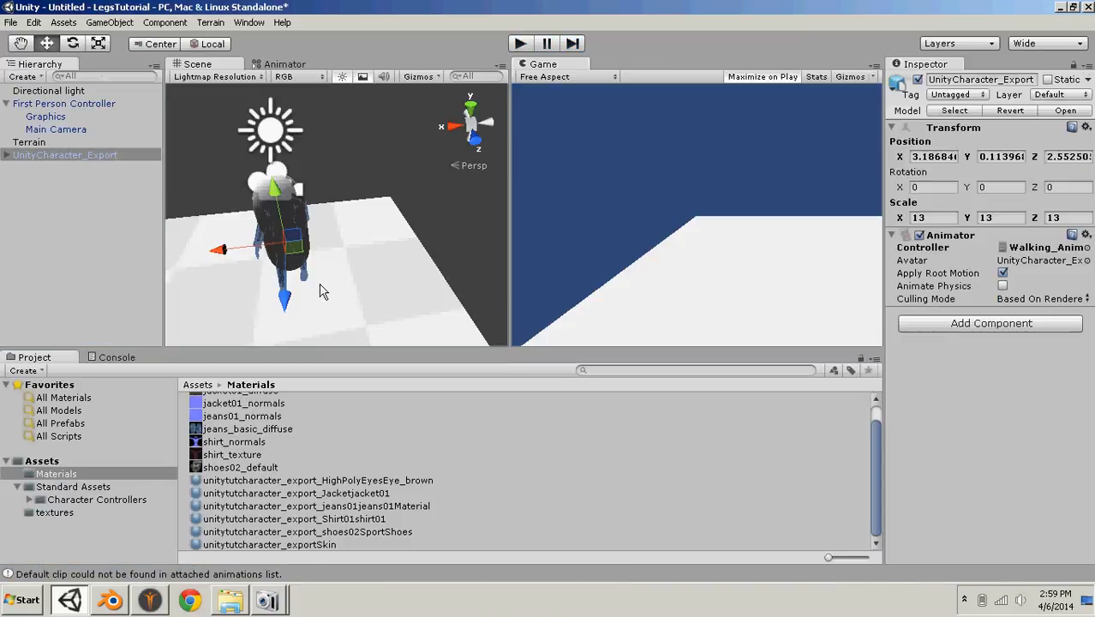
left_click(520, 43)
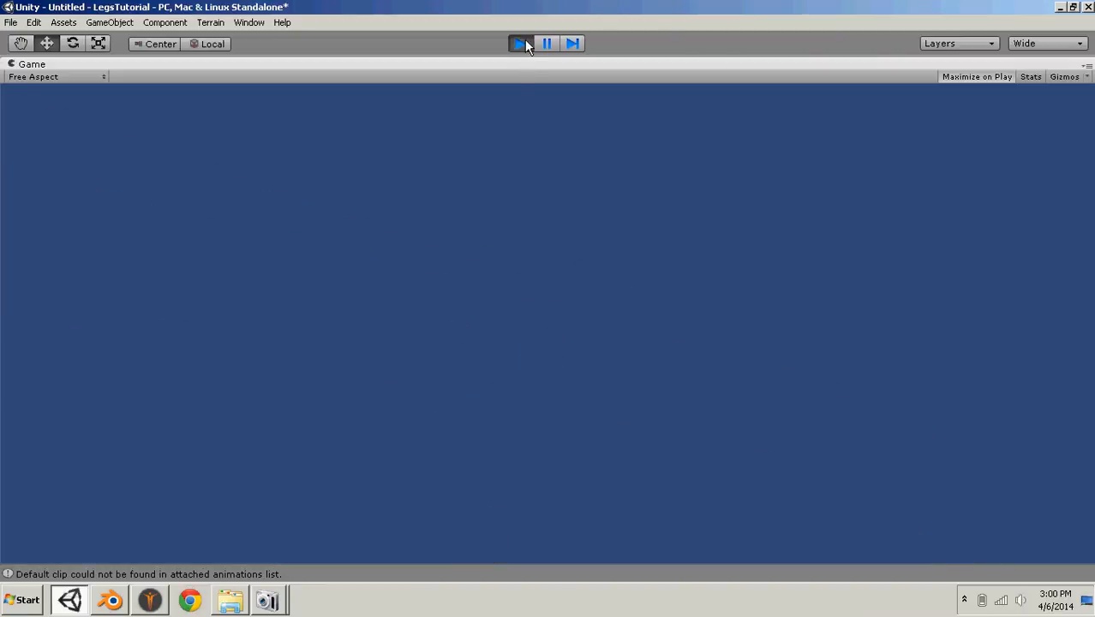
left_click(525, 43)
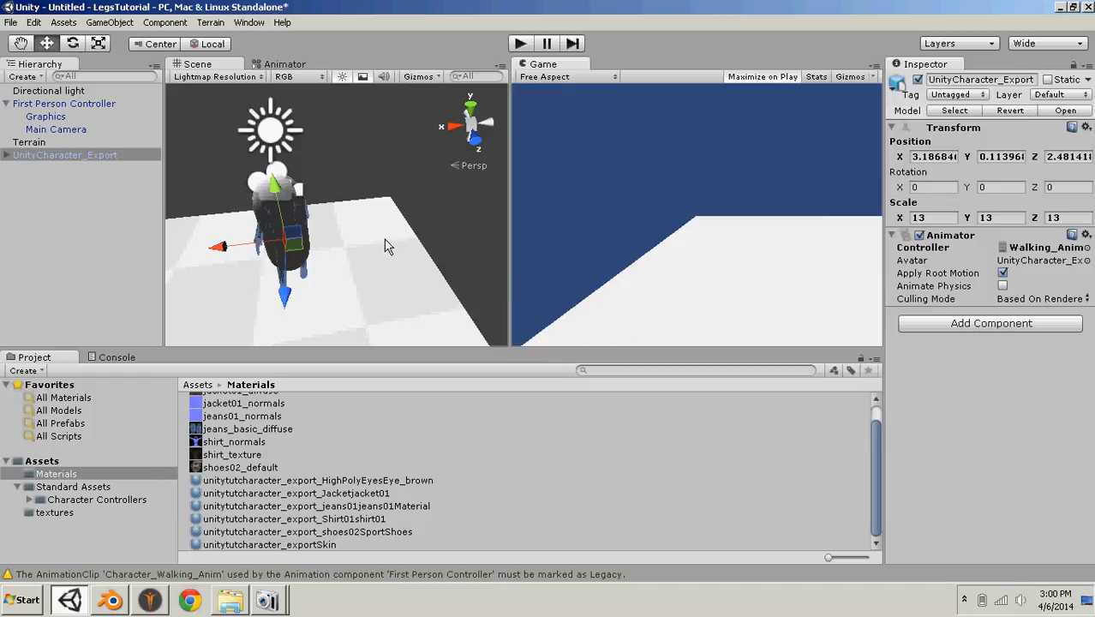
left_click_drag(385, 246, 229, 187, "alt")
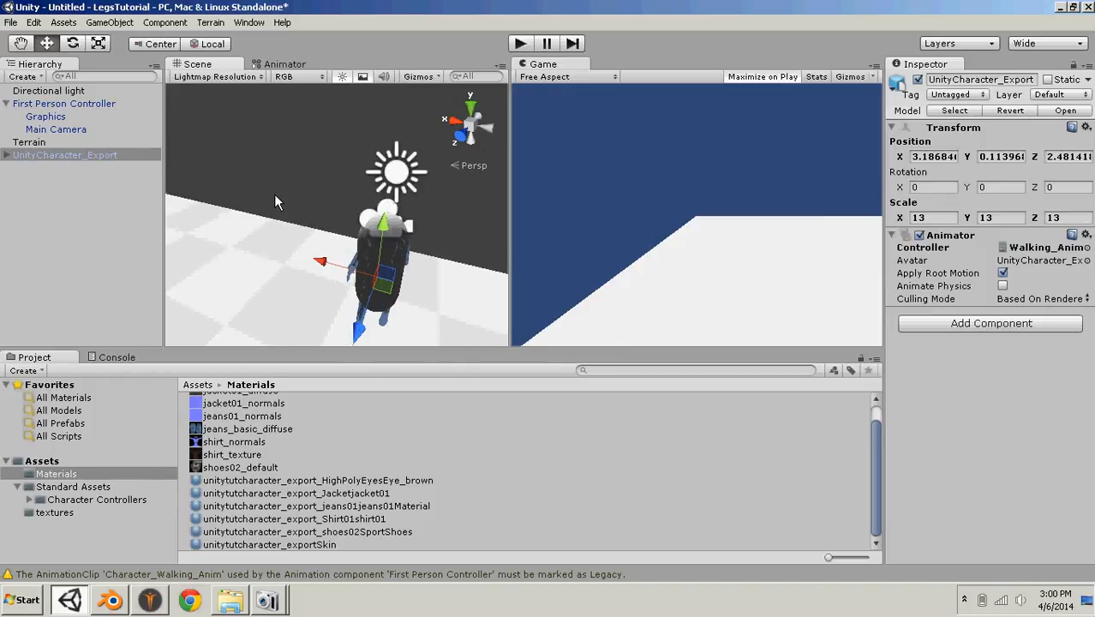
left_click_drag(344, 198, 390, 249, "alt")
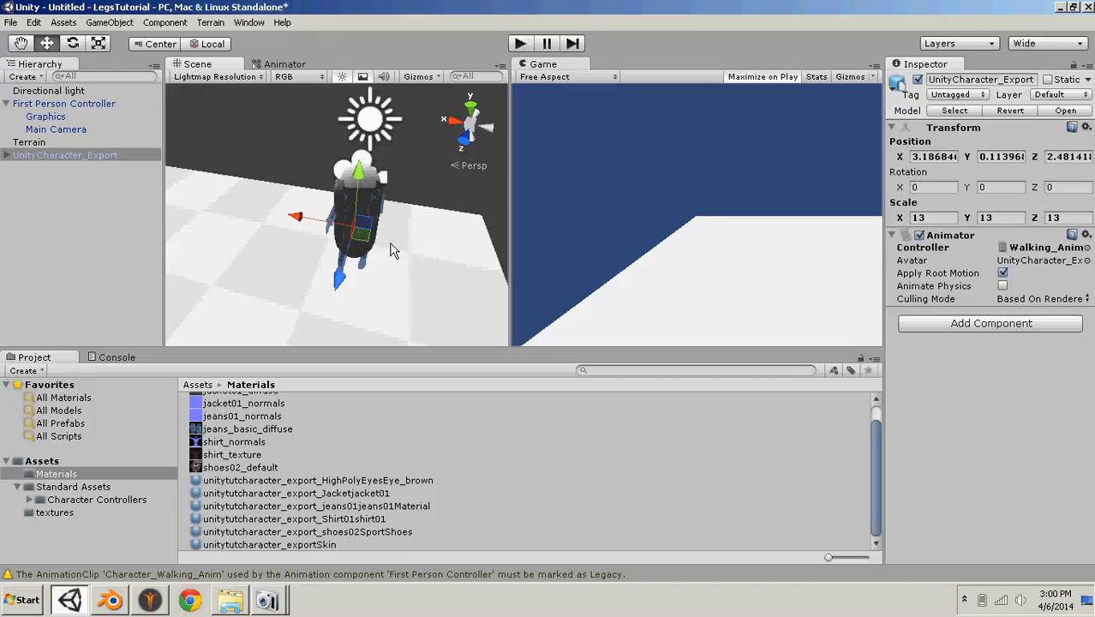
key("shift")
key("shift")
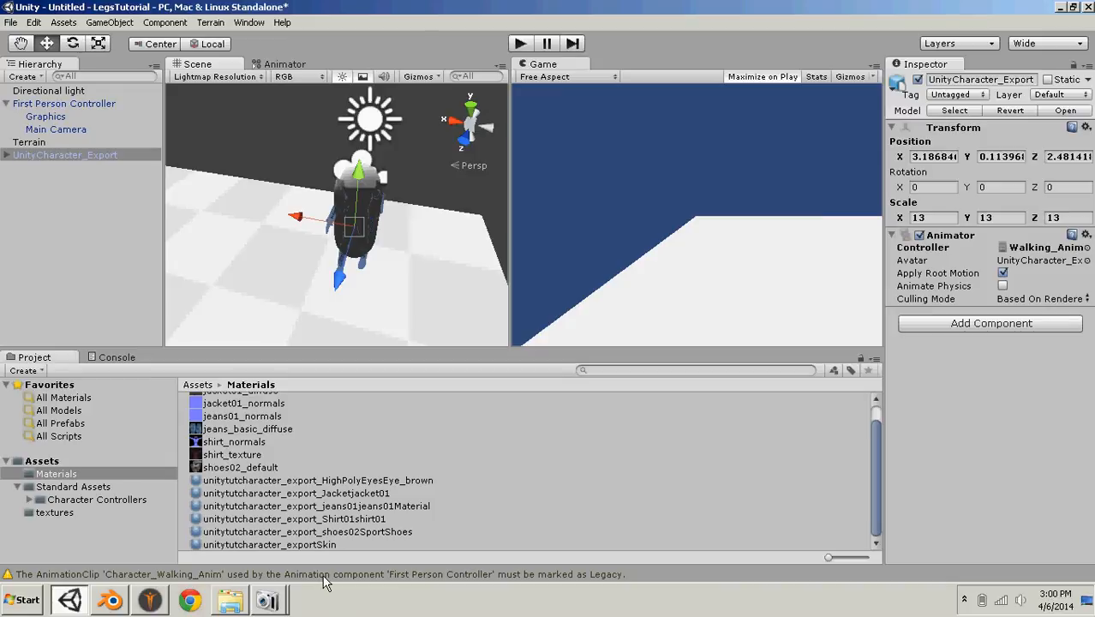